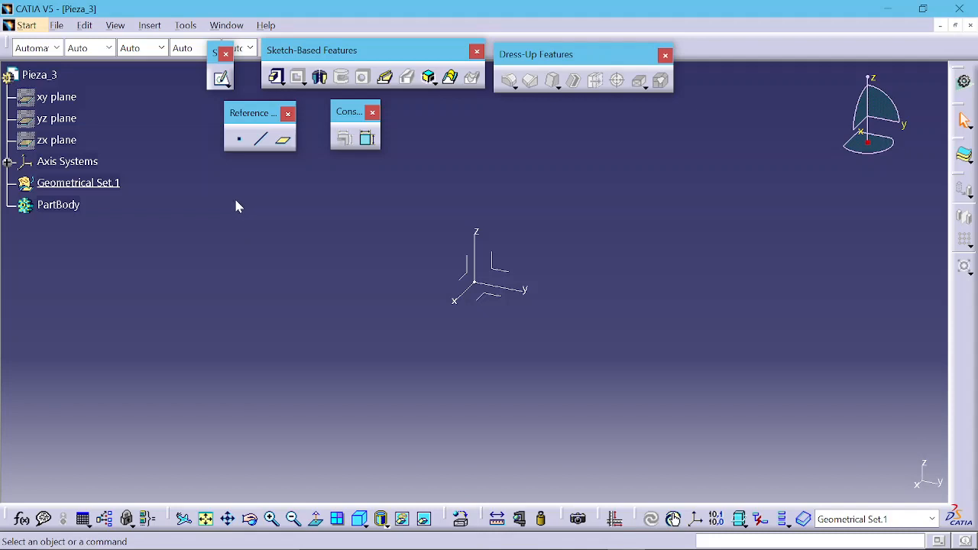
Step: Create a point at the origin with coordinates 0 mm, 0 mm, 0 mm
left_click(239, 140)
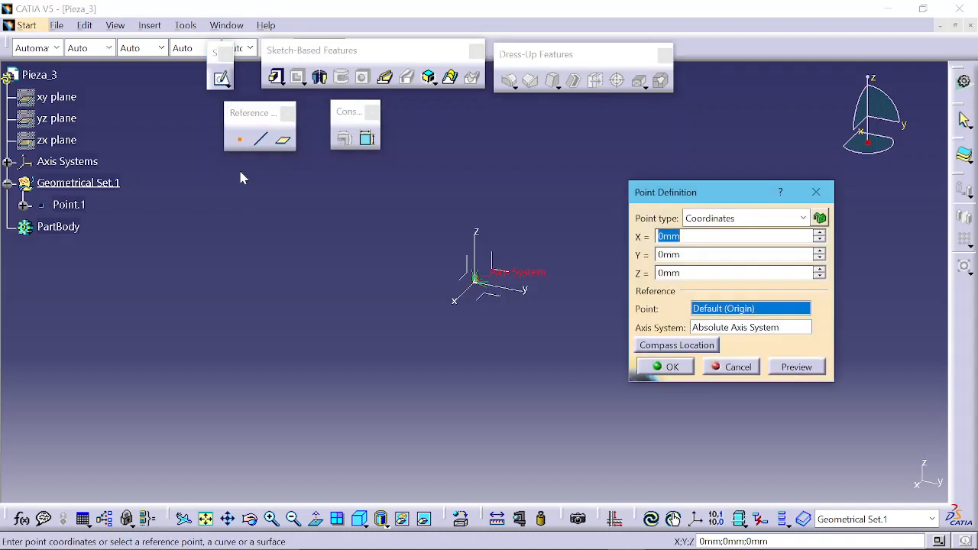
key("Return")
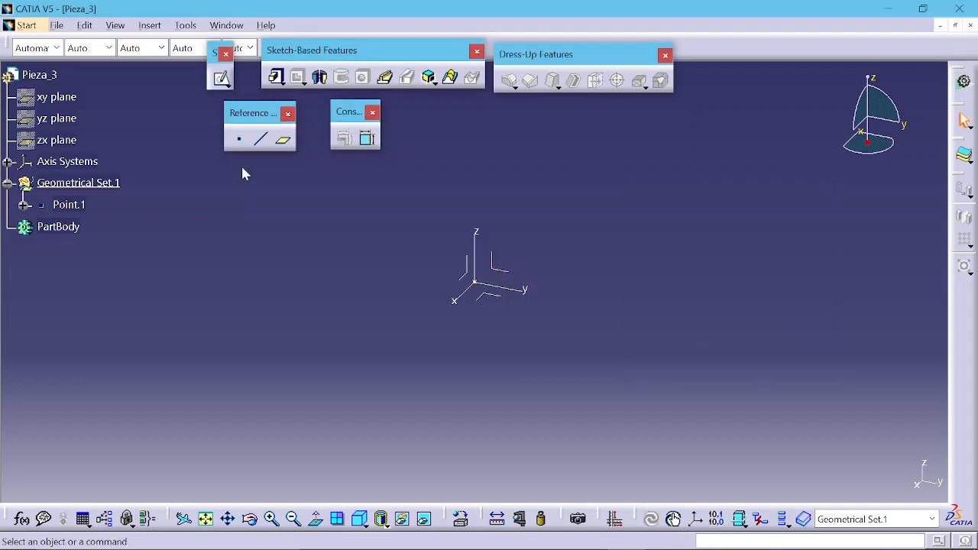
Step: Create a Point-Direction line from Point.1 along the X axis, 50 mm long
left_click(260, 139)
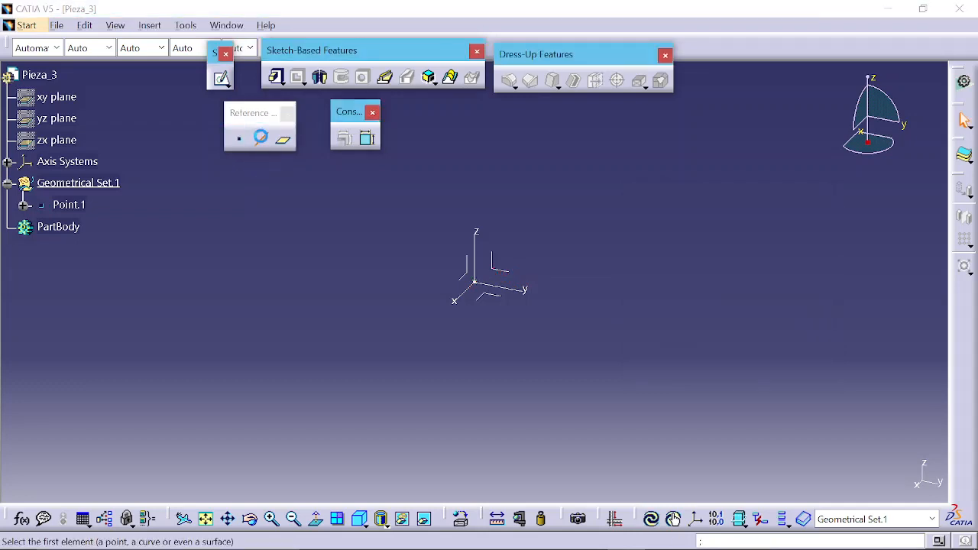
left_click(473, 287)
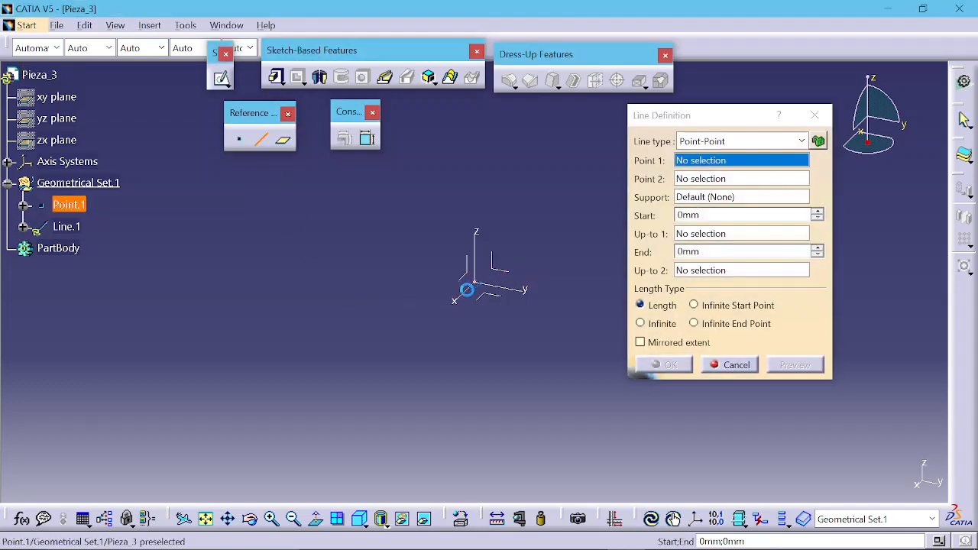
left_click(699, 144)
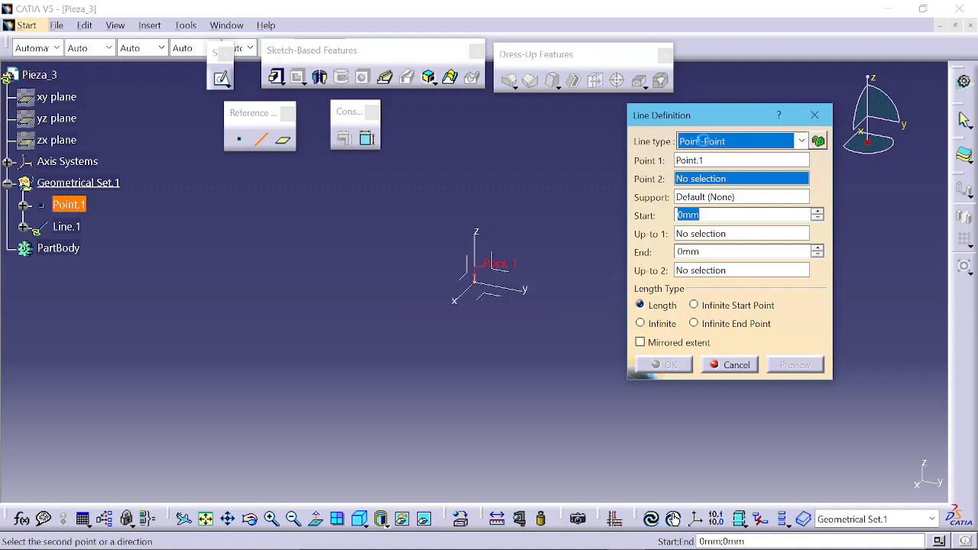
left_click(708, 174)
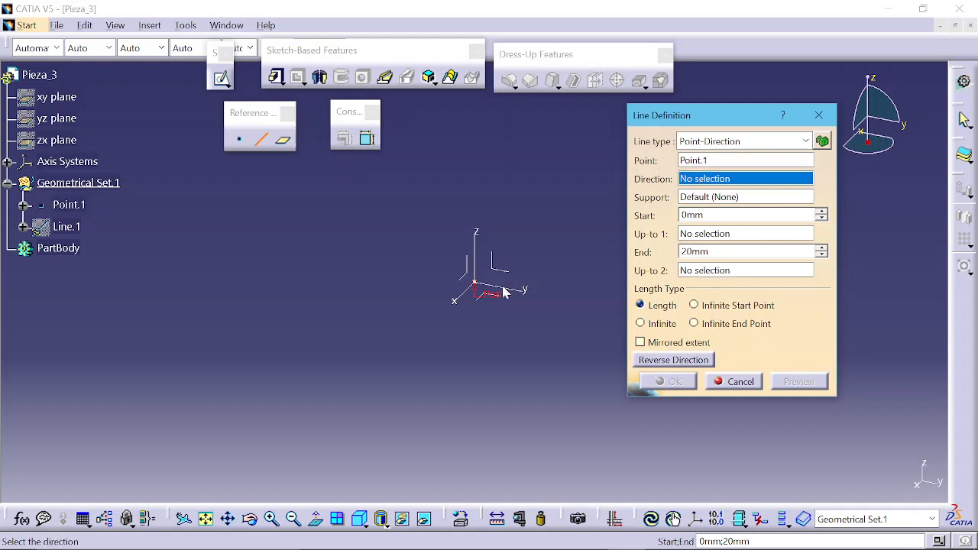
left_click(464, 302)
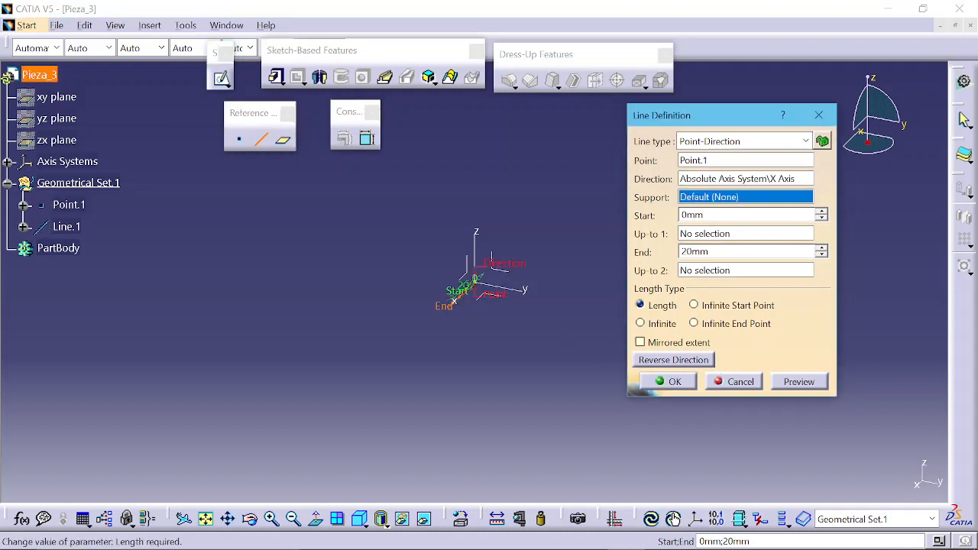
type("40")
key("Return")
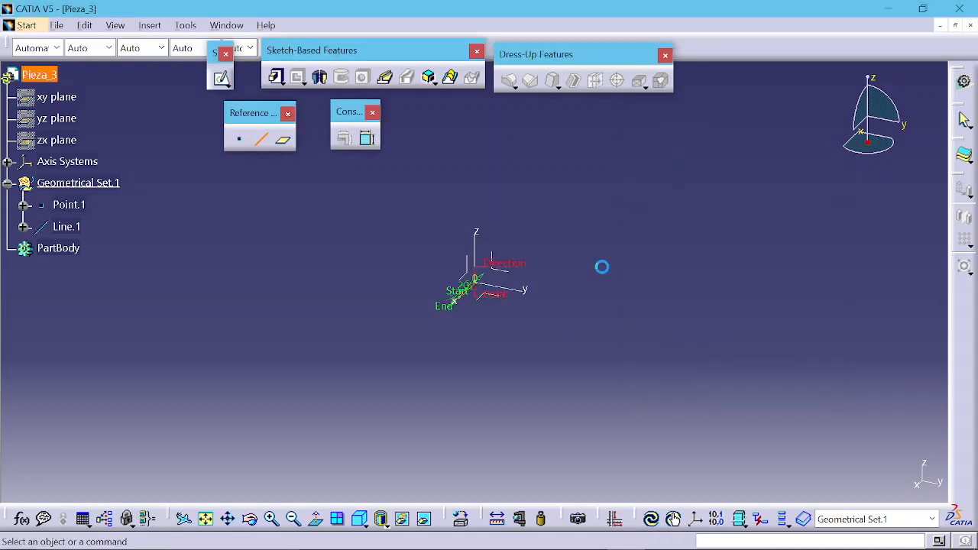
Step: Create a Point-Direction line from Point.1 along the Y axis, 50 mm long
left_click(260, 138)
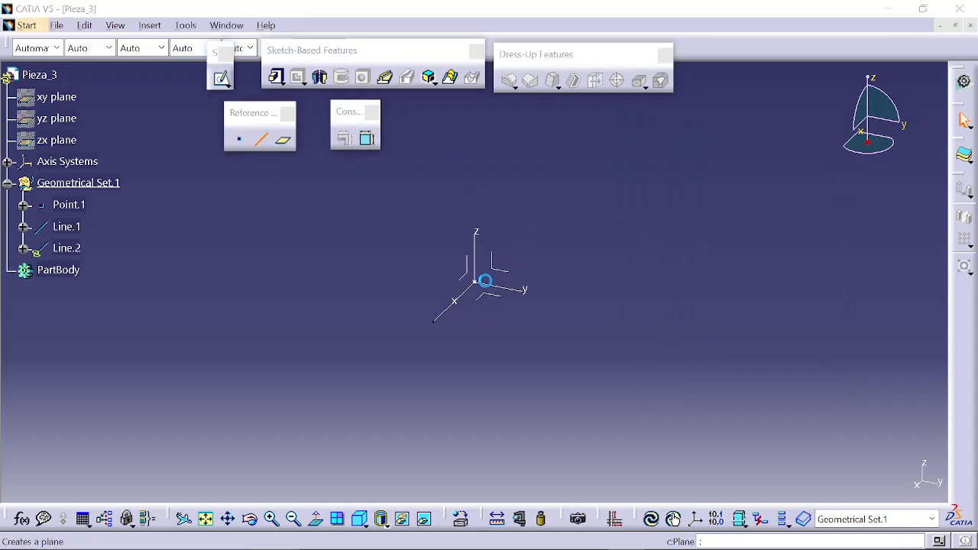
left_click(473, 280)
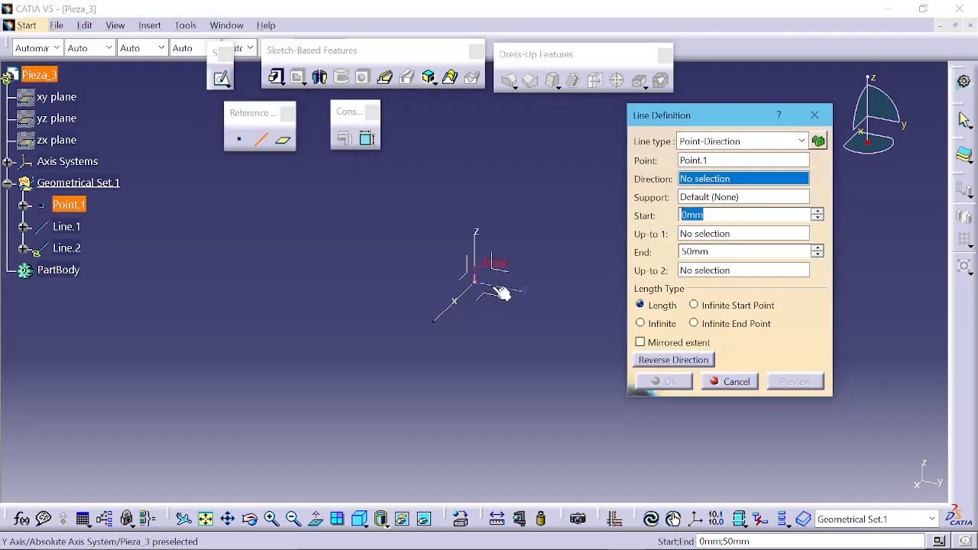
left_click(500, 292)
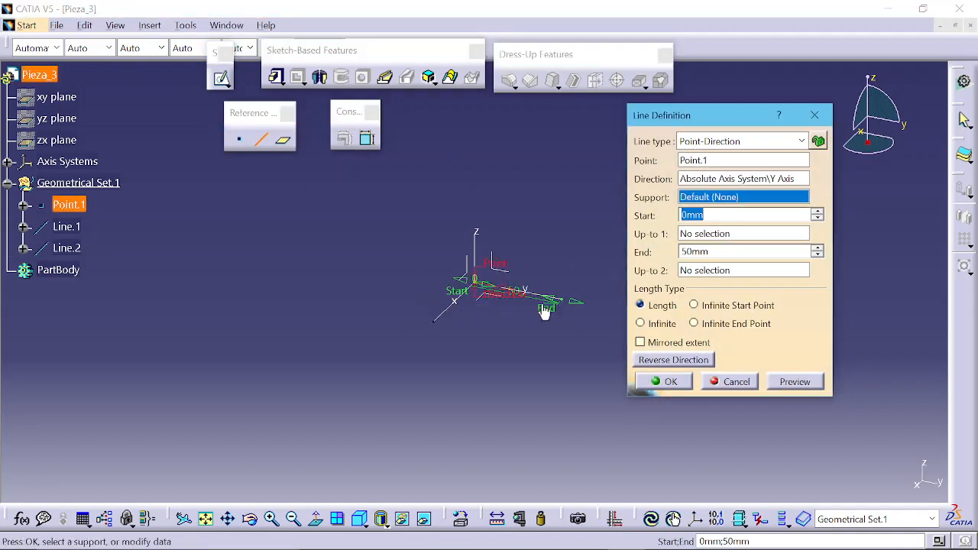
left_click(670, 382)
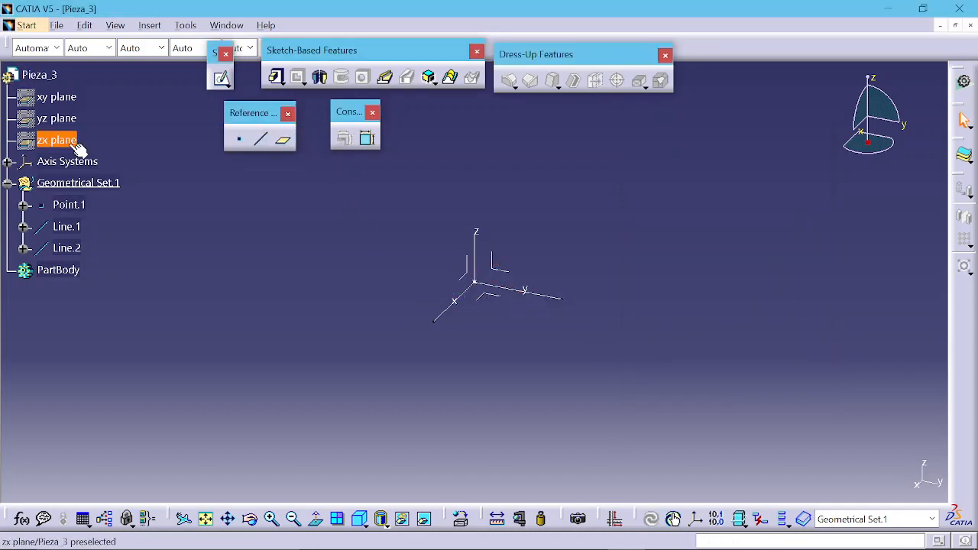
Step: Hide the Absolute Axis System in the specification tree
left_click(8, 162)
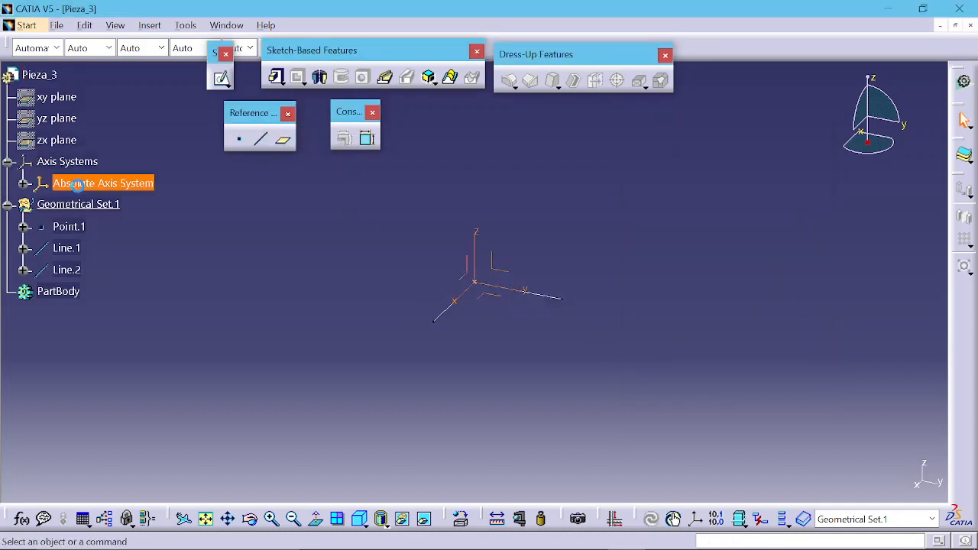
right_click(85, 189)
left_click(118, 238)
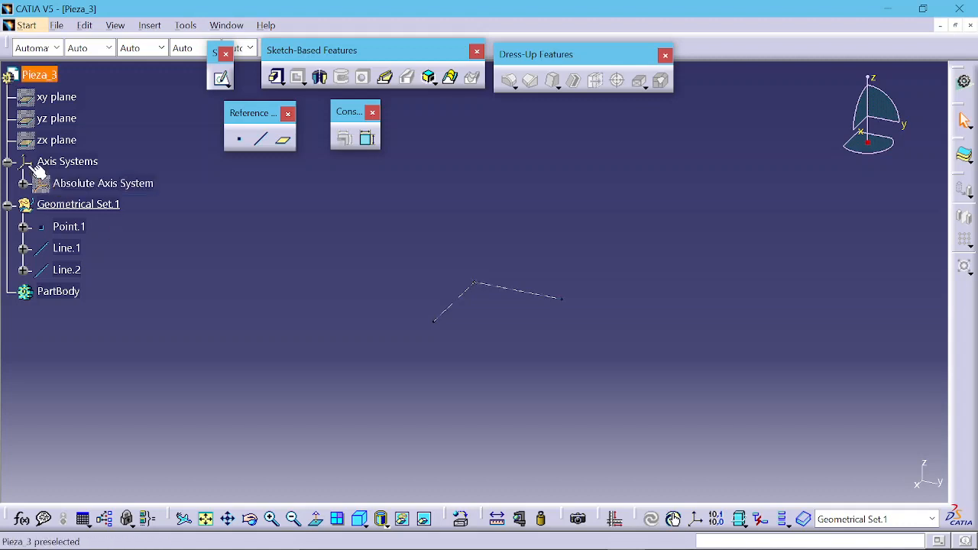
left_click(8, 161)
Step: Create a plane normal to Line.1 at its default middle point
left_click(283, 143)
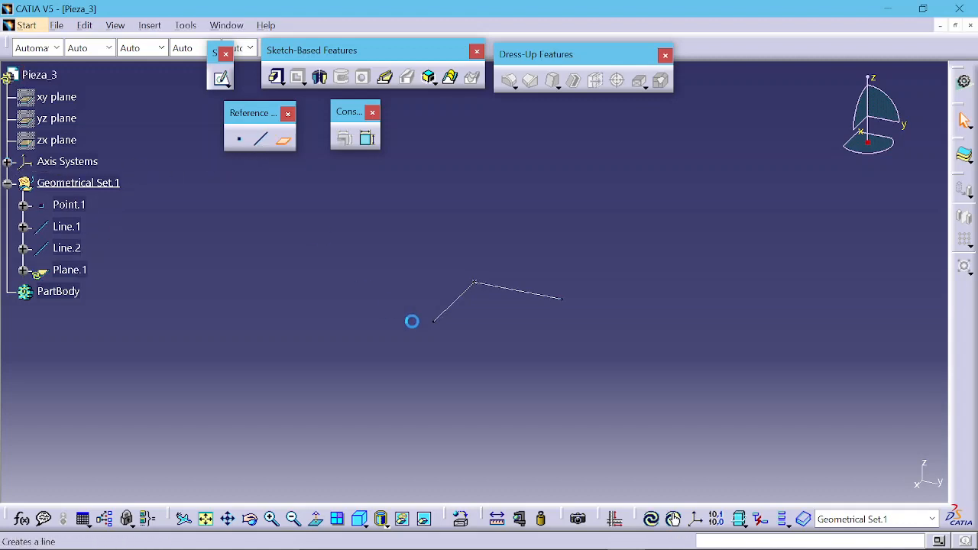
left_click(458, 298)
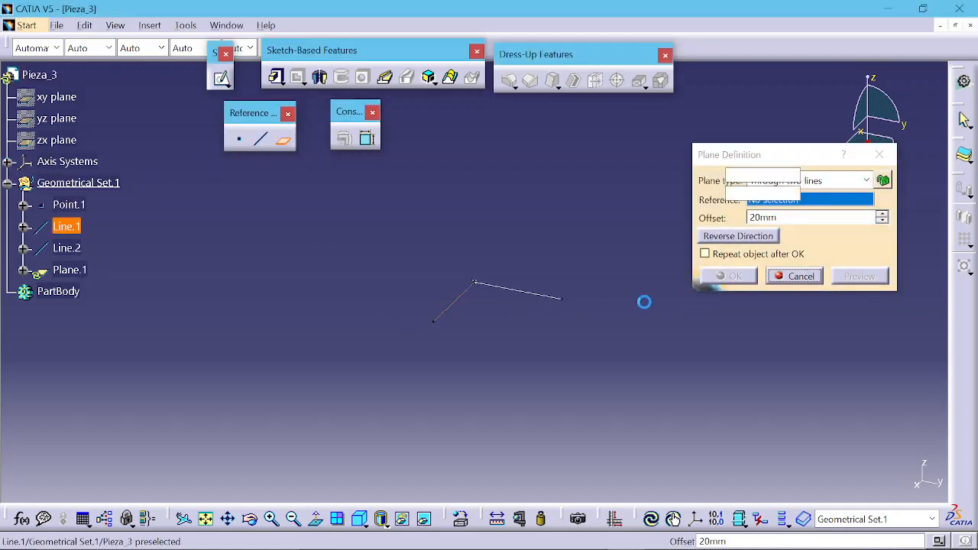
left_click(799, 181)
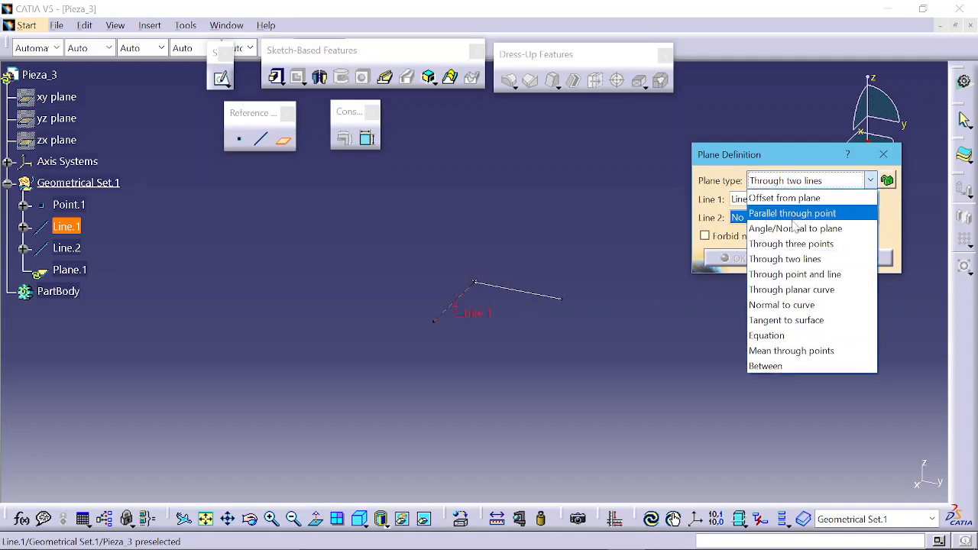
left_click(797, 307)
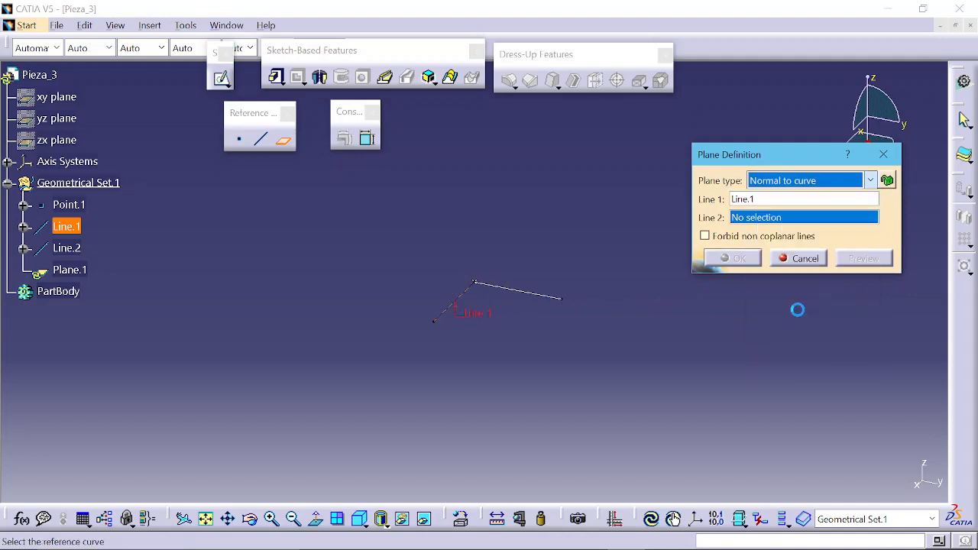
left_click(756, 237)
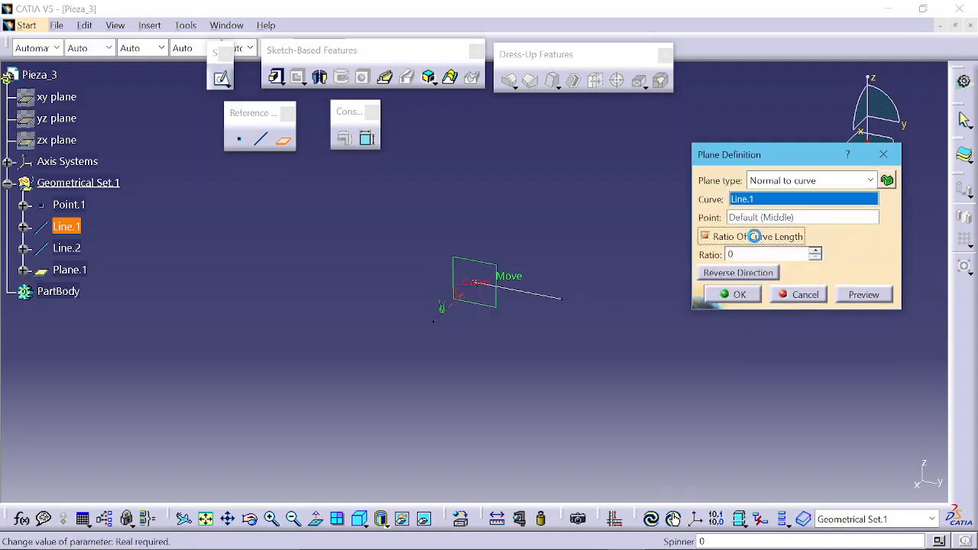
left_click(738, 295)
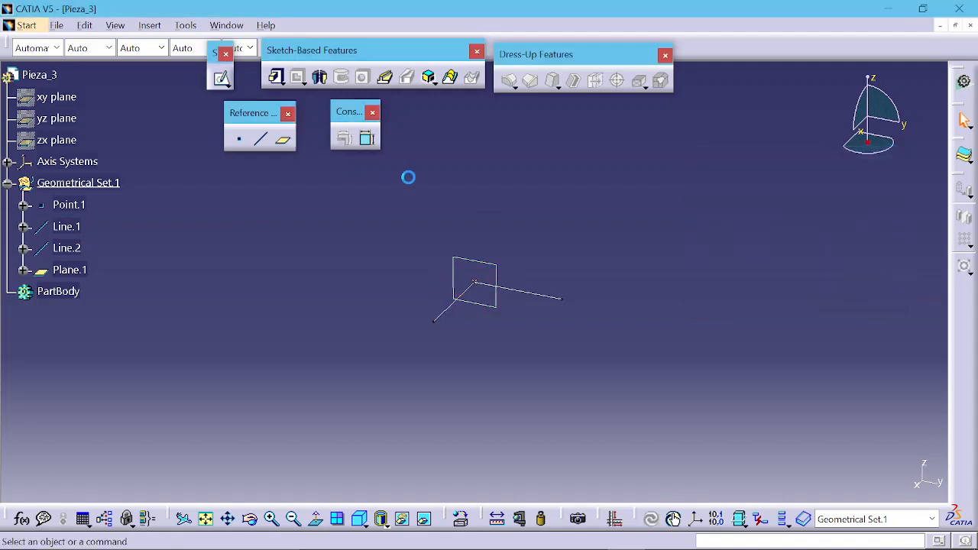
Step: Create a plane normal to Line.2 at its default middle point
left_click(284, 140)
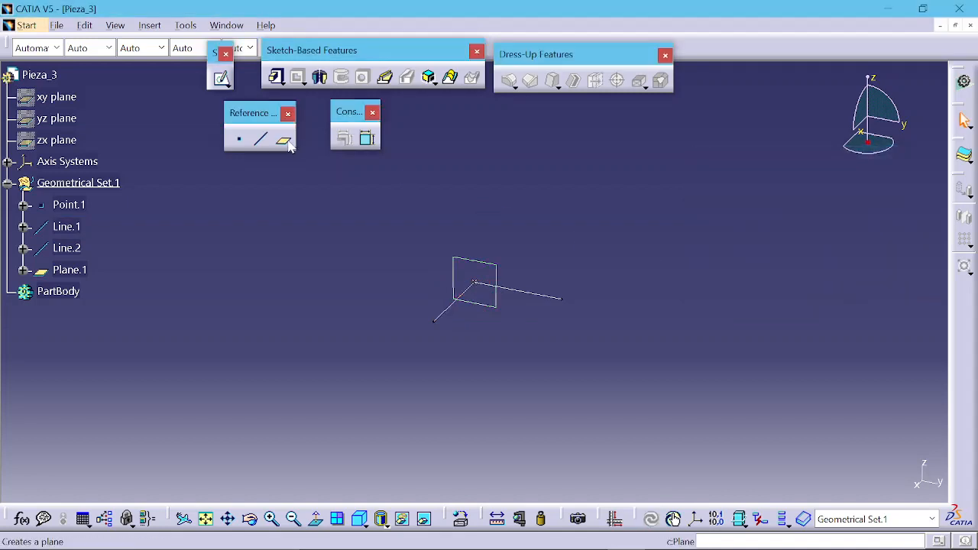
left_click(546, 296)
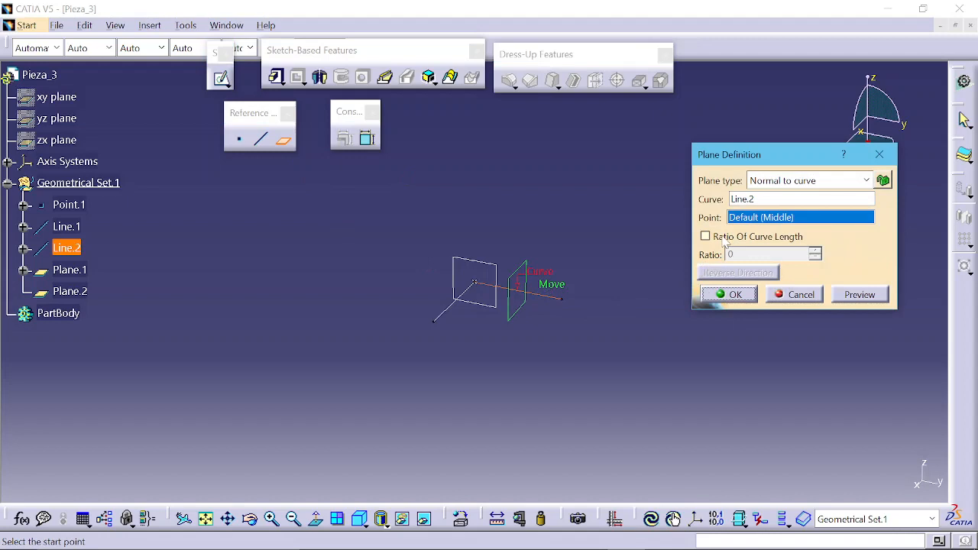
left_click(726, 239)
left_click(732, 295)
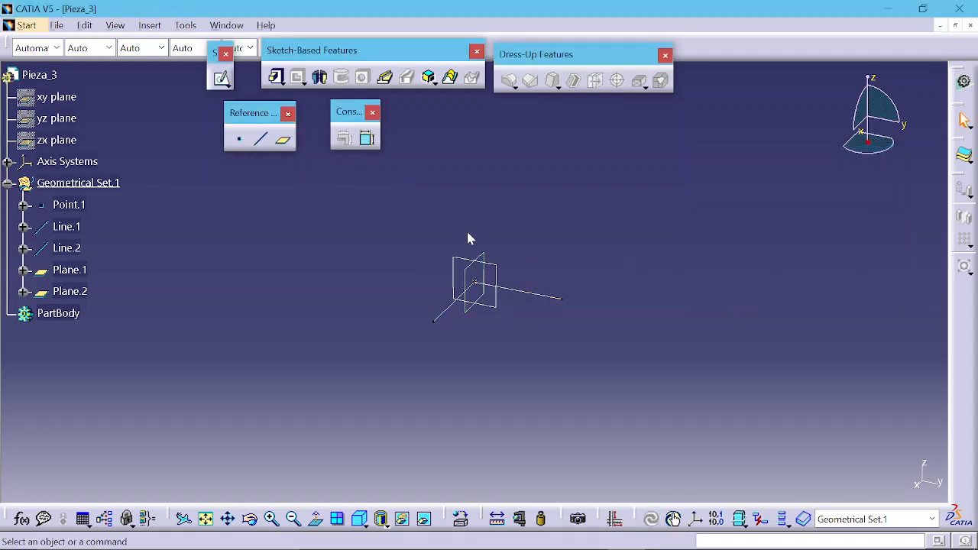
Step: Create an Angle/Normal to plane plane rotating about Line.2, normal to Plane.1 at 90deg
left_click(283, 140)
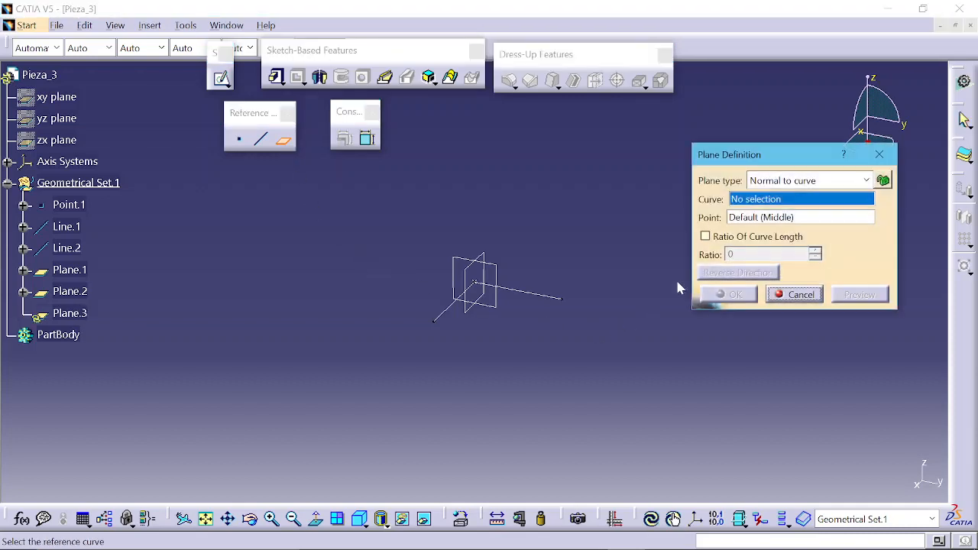
left_click(780, 180)
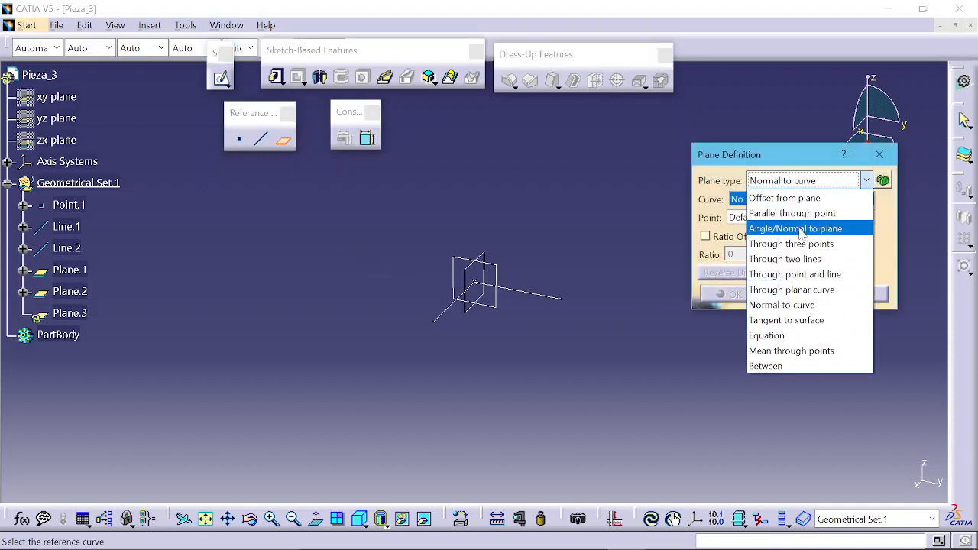
left_click(801, 232)
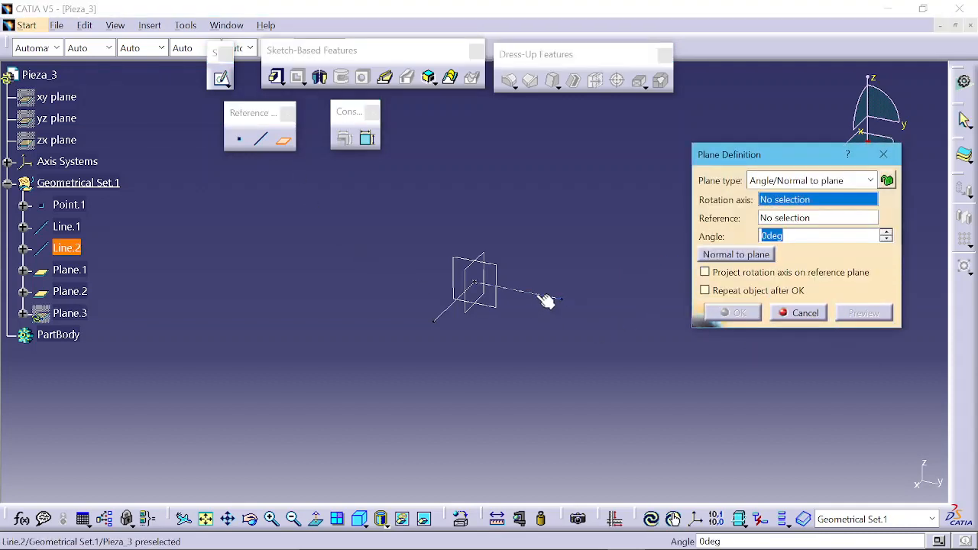
left_click(533, 295)
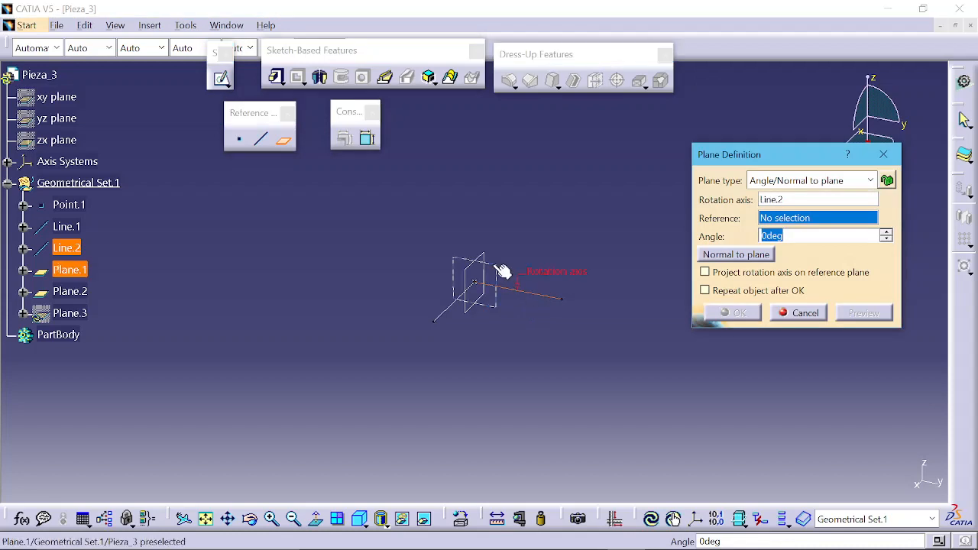
left_click(495, 273)
left_click(762, 258)
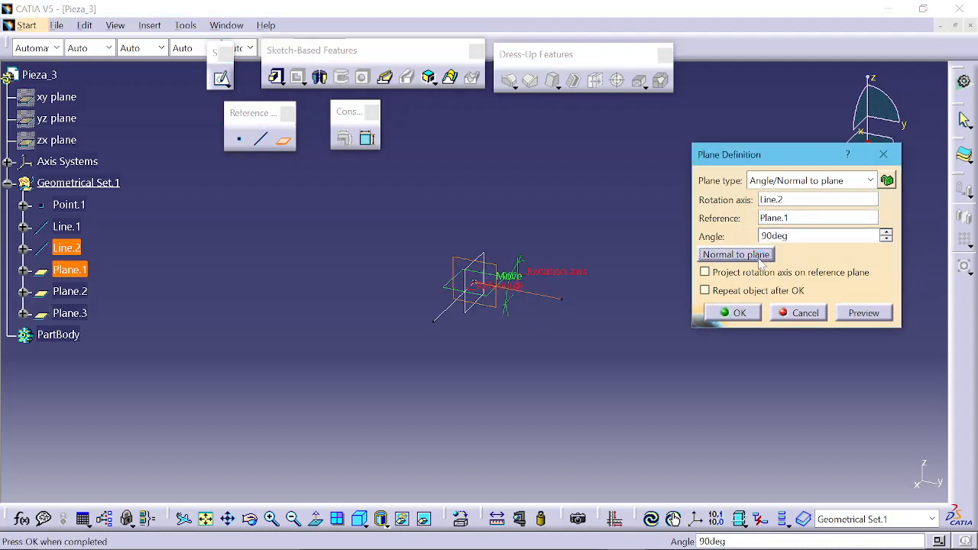
left_click(739, 313)
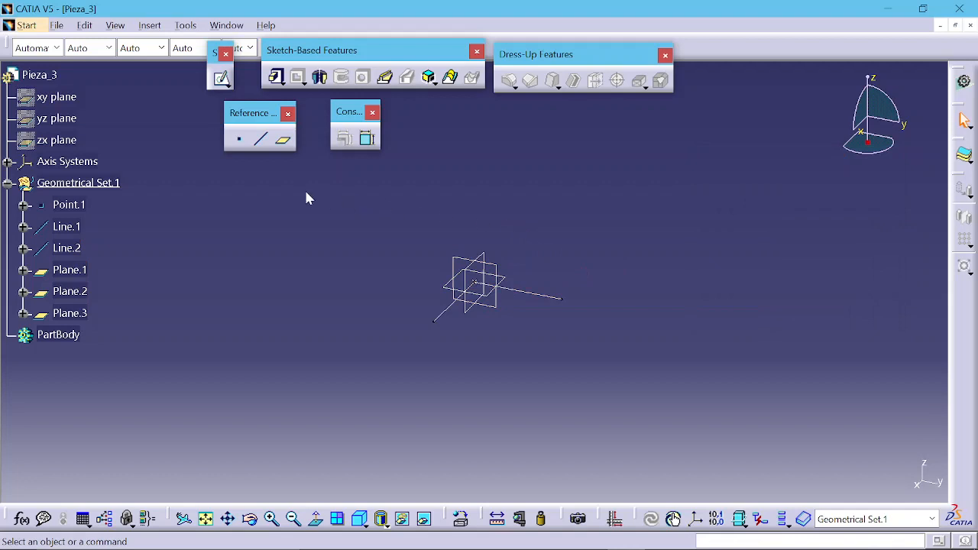
Step: Create a 50 mm line normal to Plane.3 through Point.1, with its direction reversed
left_click(260, 138)
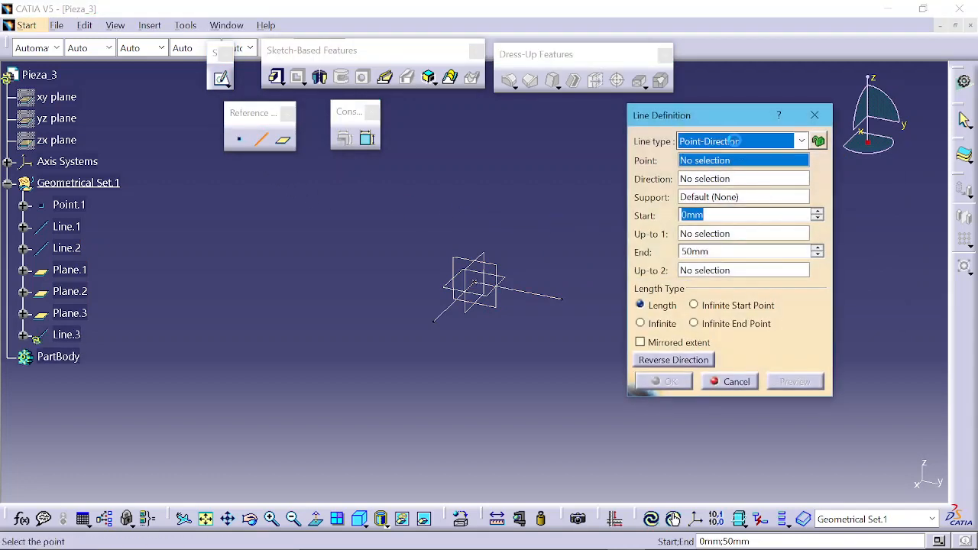
left_click(734, 142)
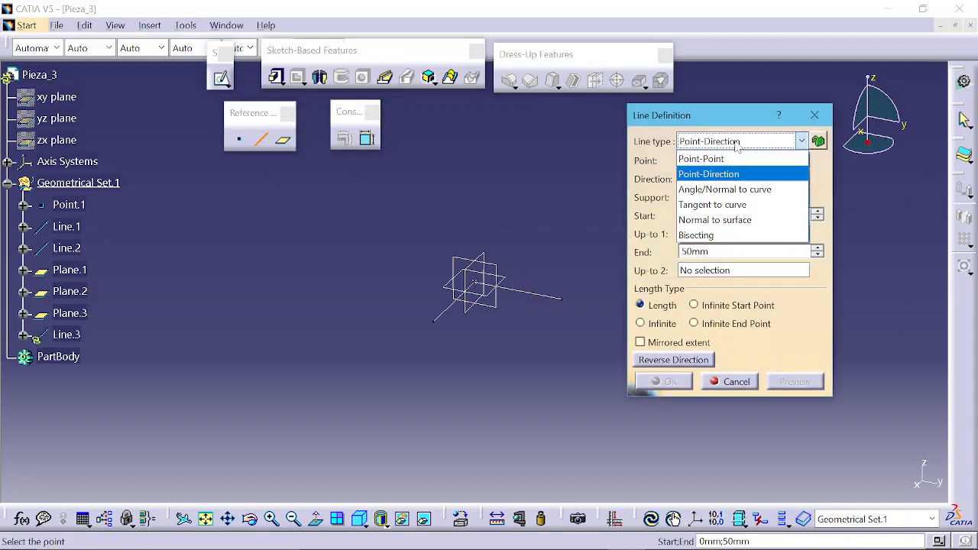
left_click(730, 220)
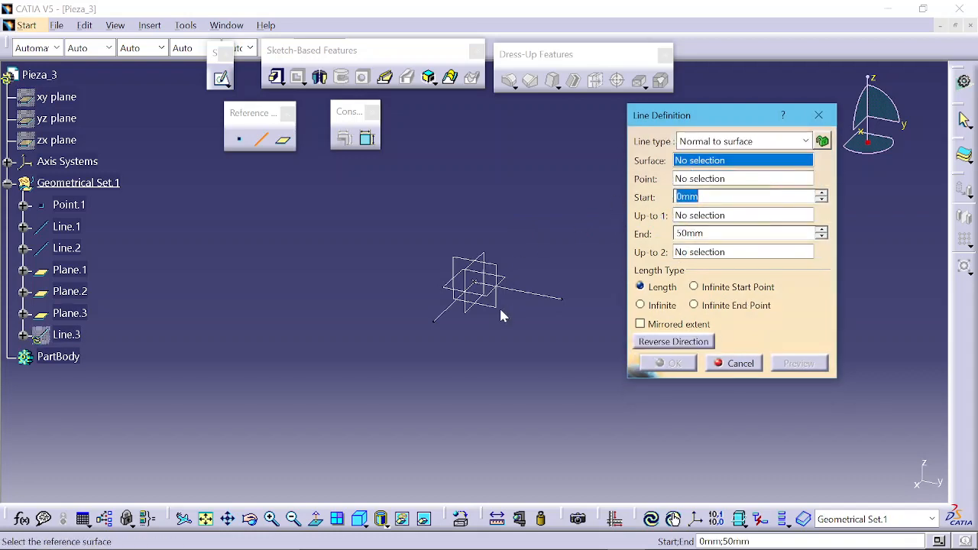
left_click(480, 297)
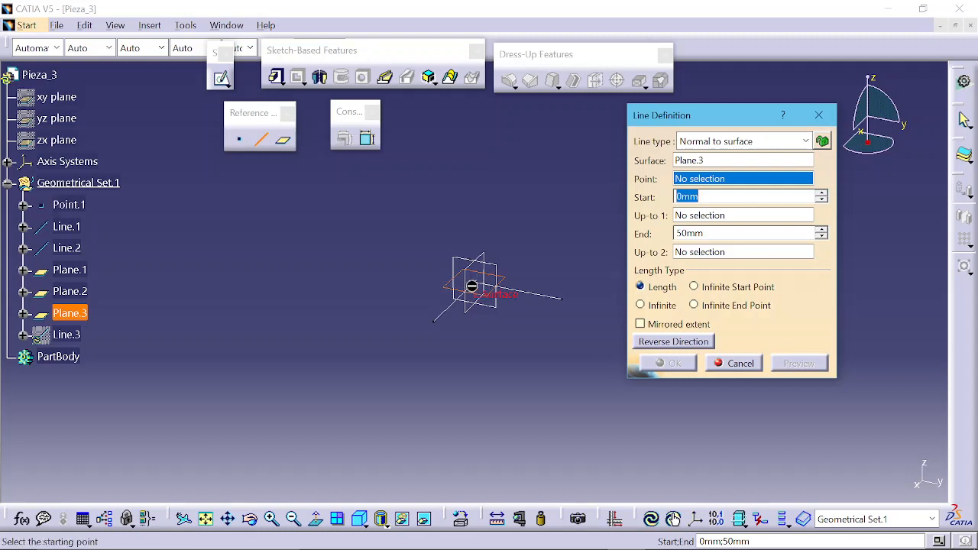
left_click(70, 205)
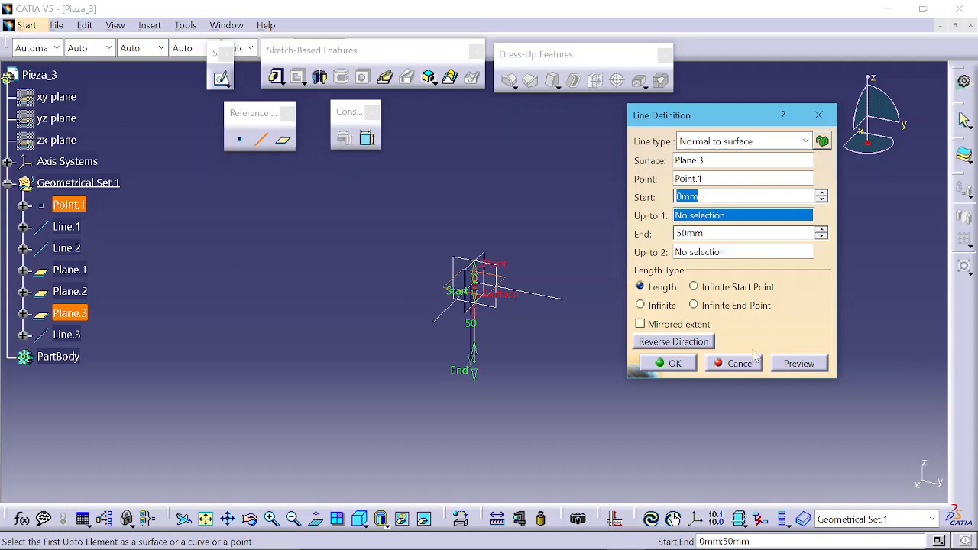
left_click(688, 342)
left_click(673, 364)
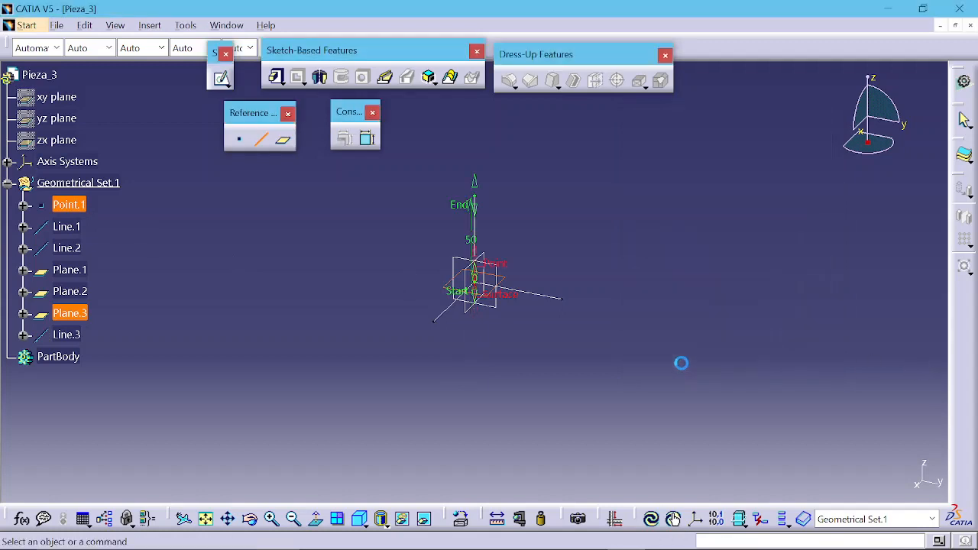
Step: Rename Point.1 as ORIGEN through its properties
left_click(79, 206)
right_click(79, 207)
left_click(115, 284)
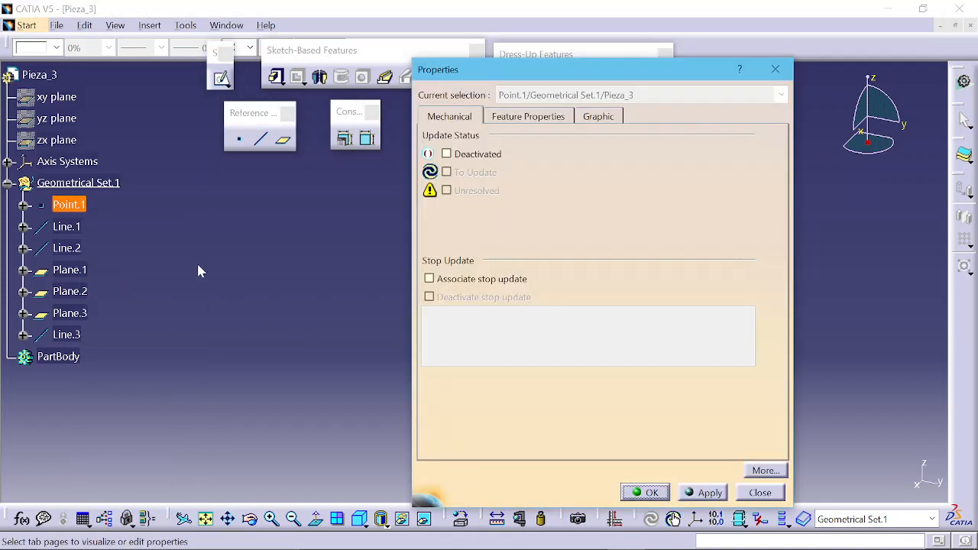
left_click(544, 119)
type("ORI")
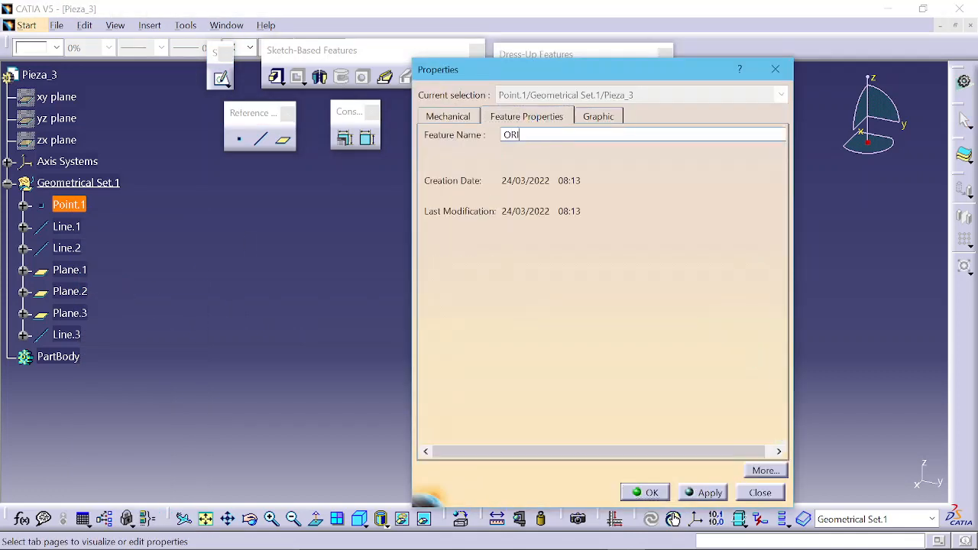
type("GEN")
key("Return")
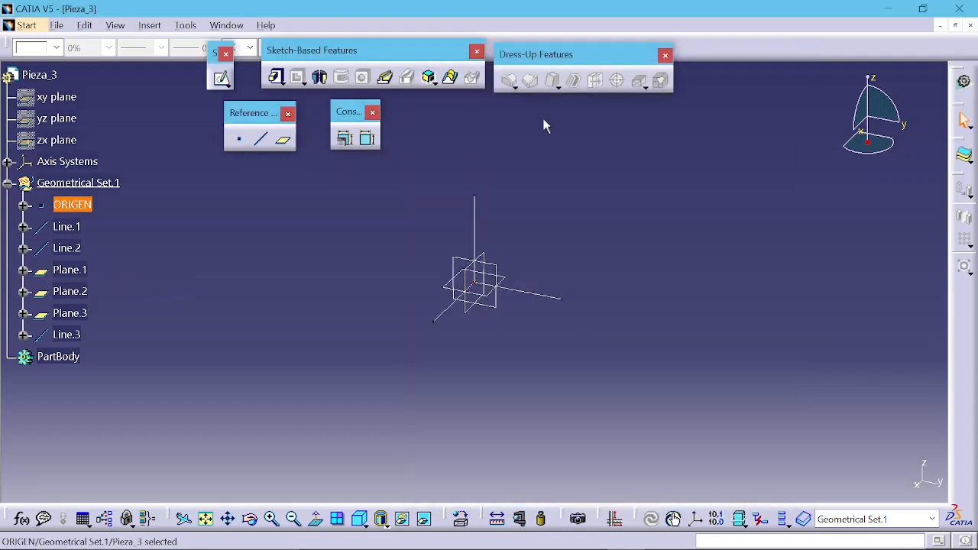
Step: Rename Line.1 as X and Line.2 as Y
left_click(64, 228)
key("alt+Return")
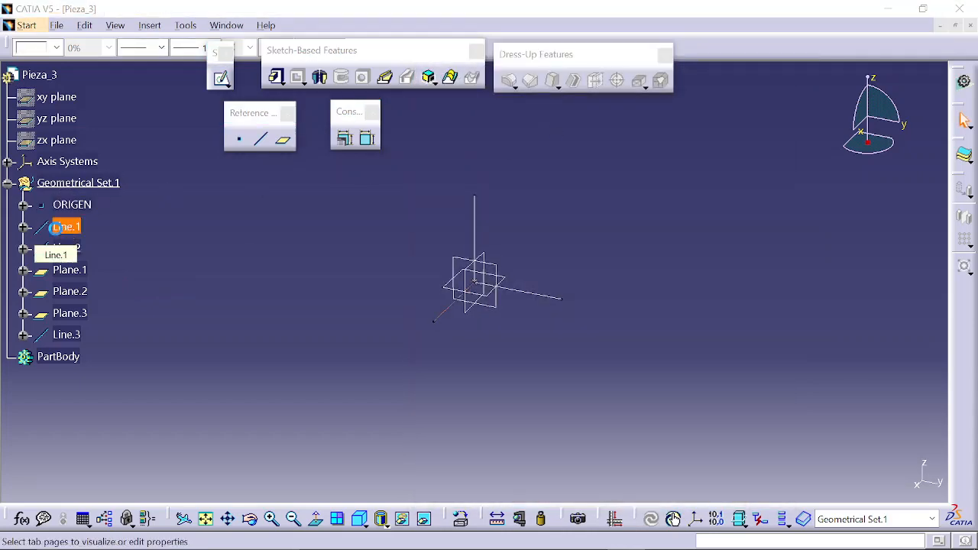
type("X")
key("Return")
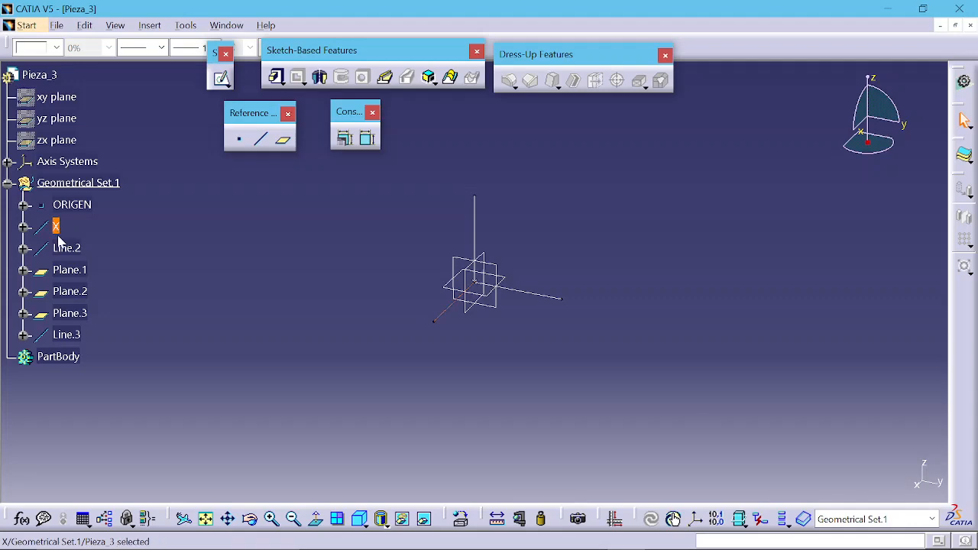
left_click(61, 249)
key("alt+Return")
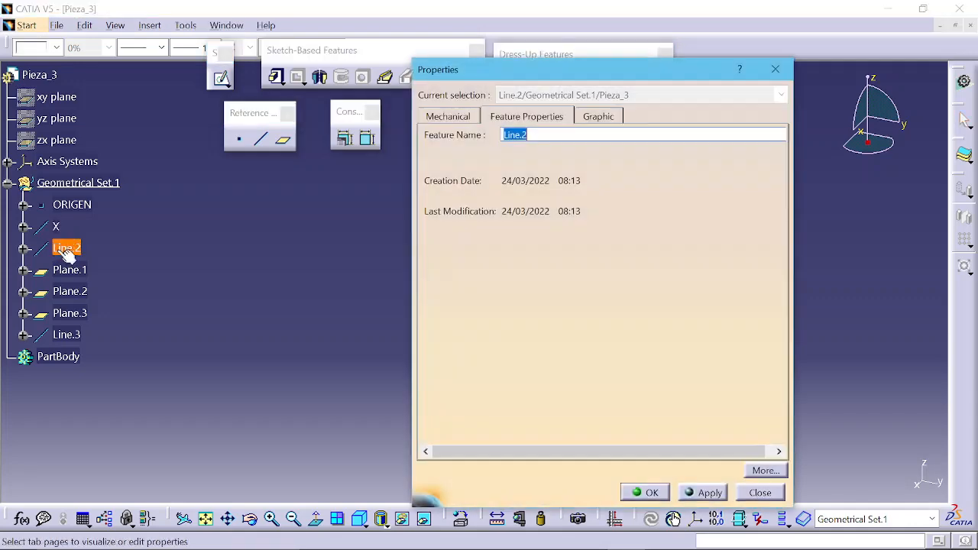
type("Y")
key("Return")
Step: Rename Plane.1 as ALZADO and Plane.2 as PERFIL
left_click(70, 270)
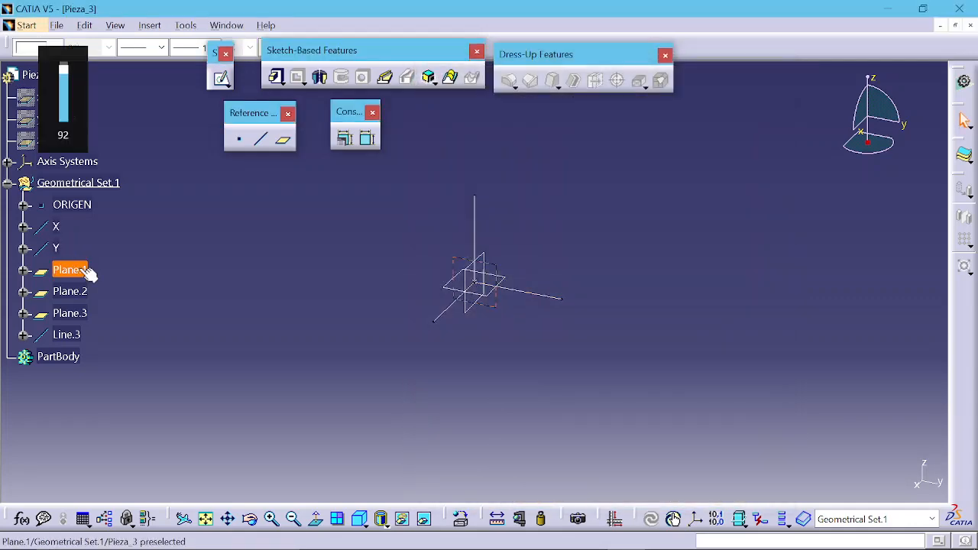
key("alt+Return")
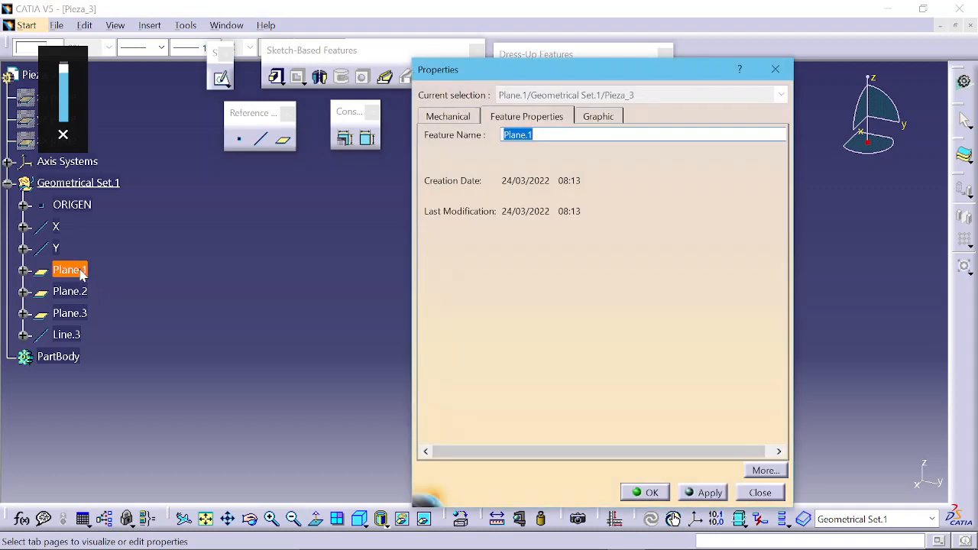
type("ALZADO")
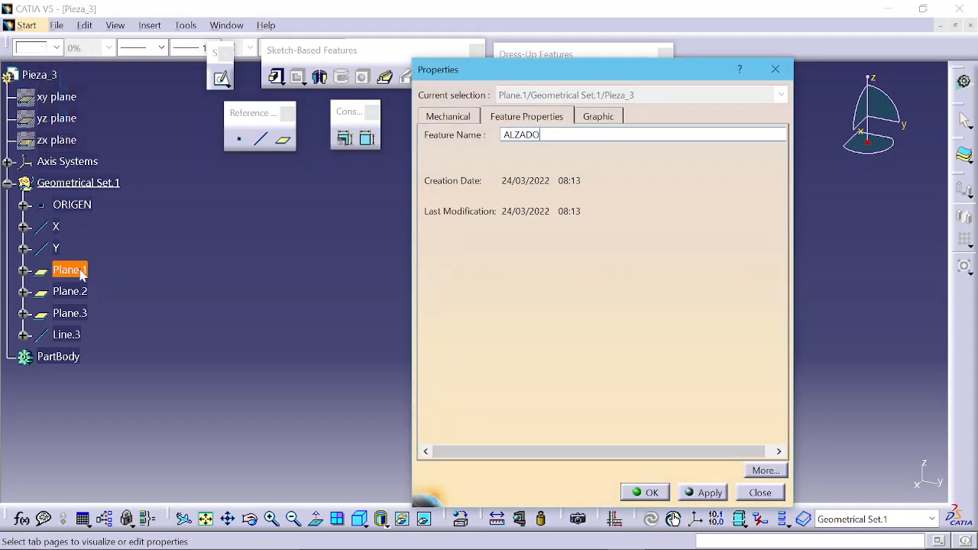
key("Return")
left_click(86, 295)
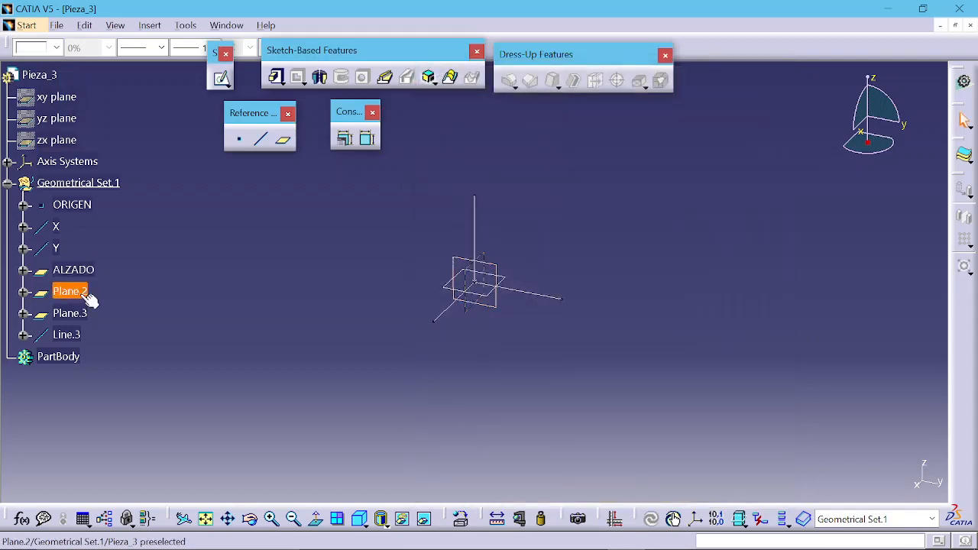
key("alt+Return")
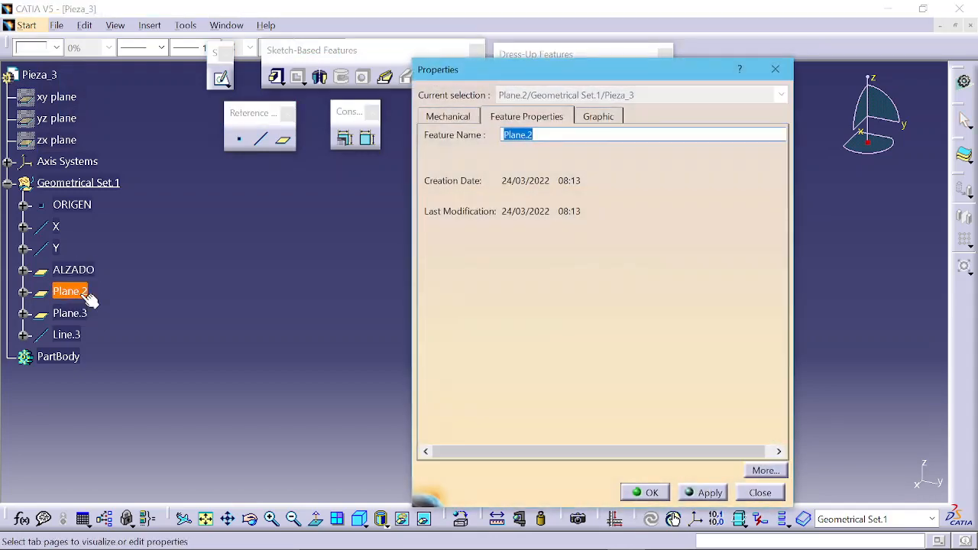
type("PERFIL")
key("Return")
Step: Rename Plane.3 as PLANTA and Line.3 as Z
left_click(76, 313)
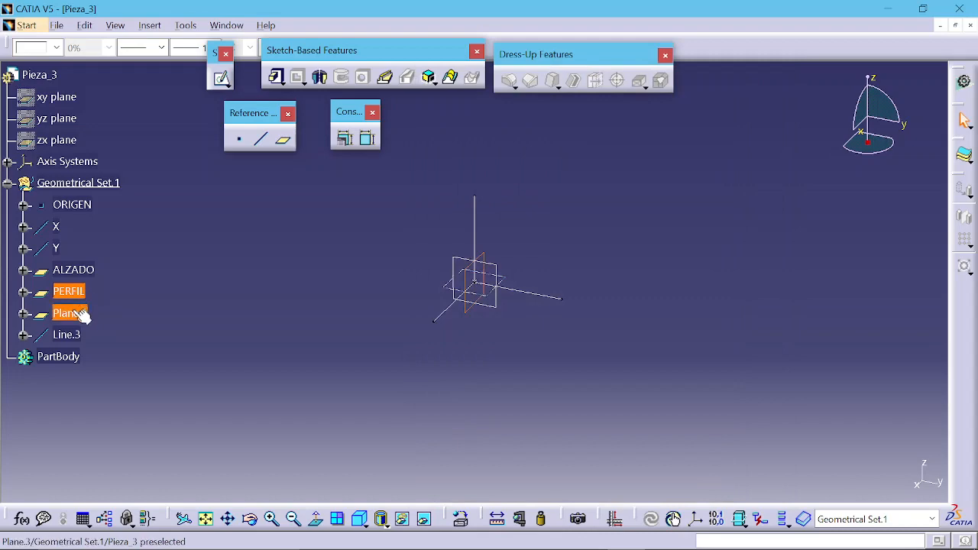
key("alt+Return")
type("PLANTA")
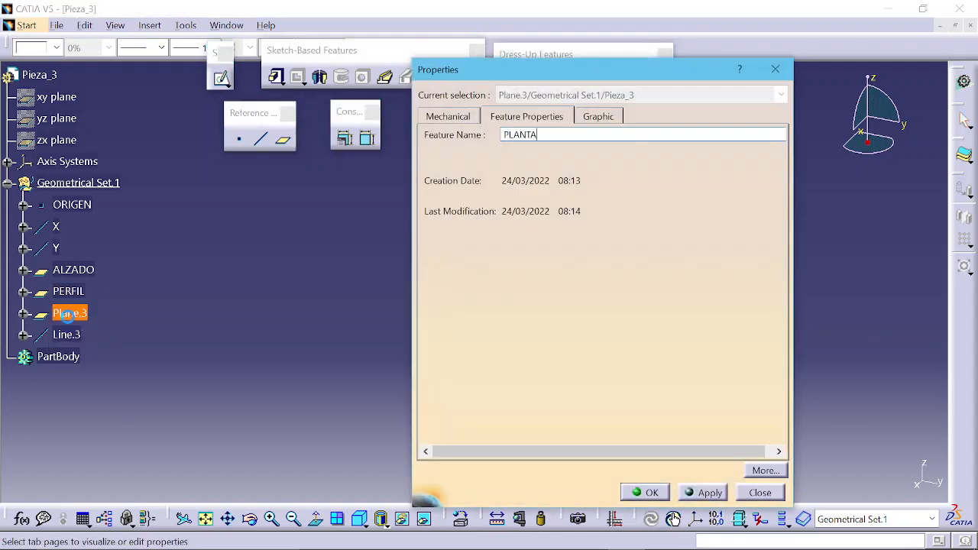
key("Return")
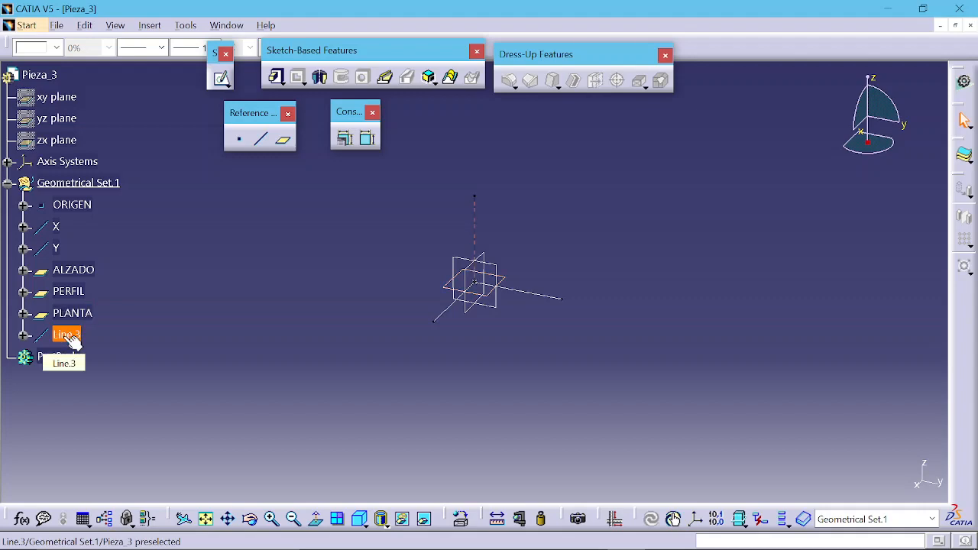
left_click(68, 336)
key("alt+Return")
type("Z")
key("Return")
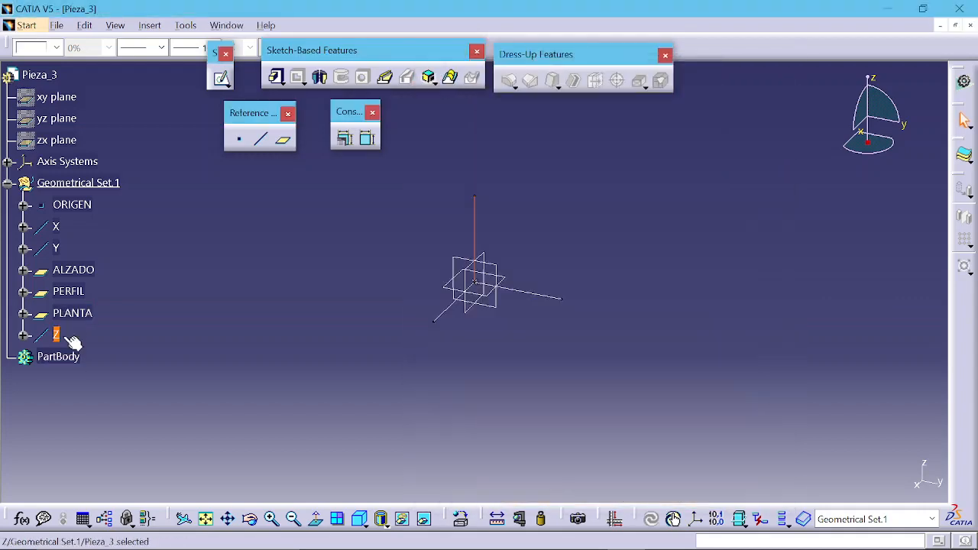
left_click(130, 343)
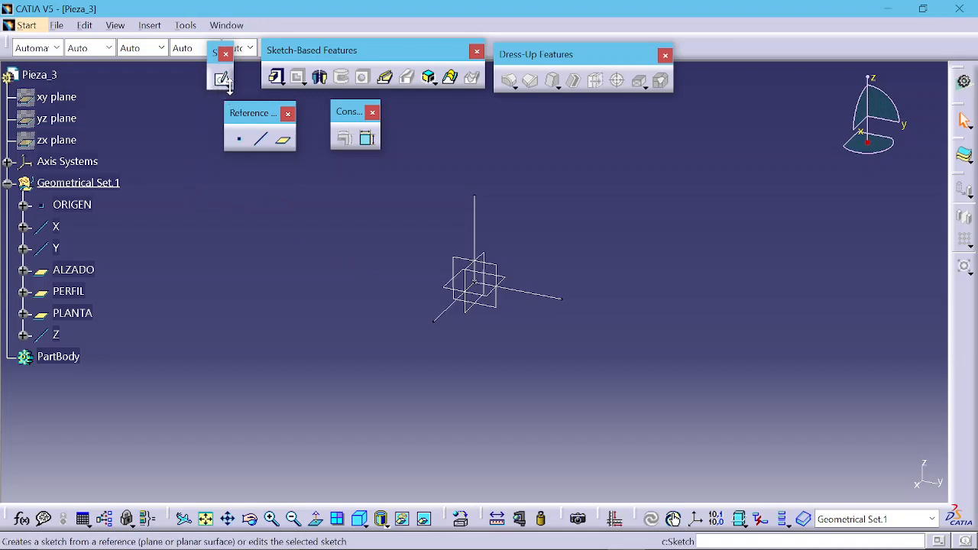
left_click(225, 85)
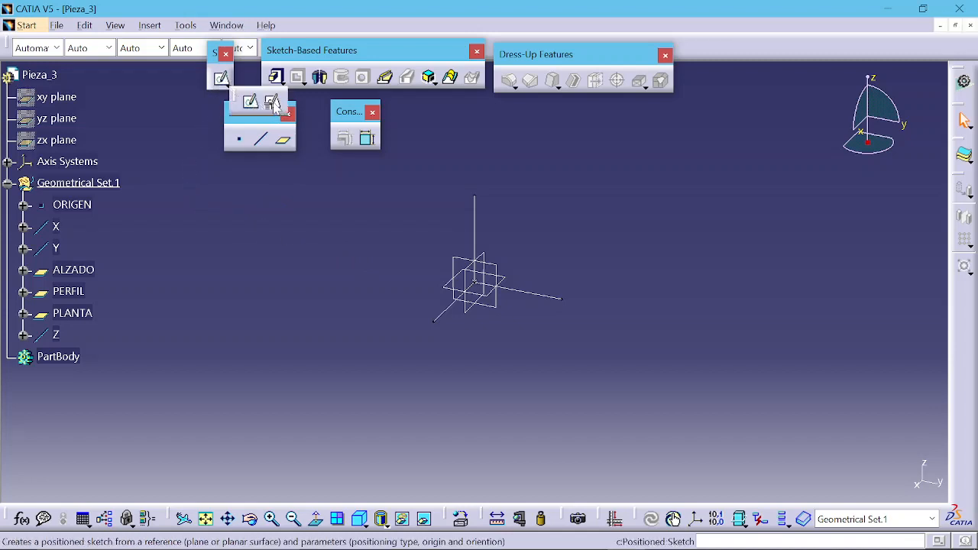
left_click(274, 105)
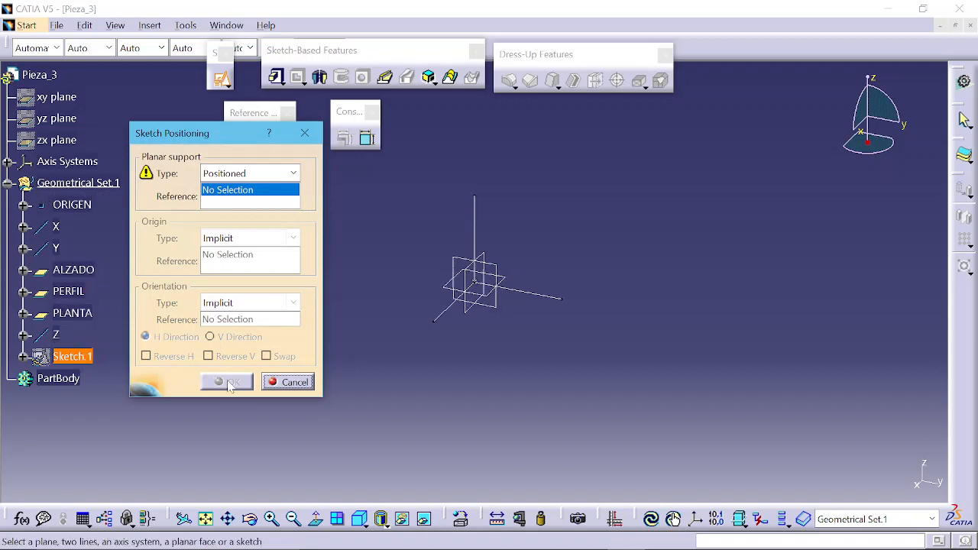
left_click(282, 383)
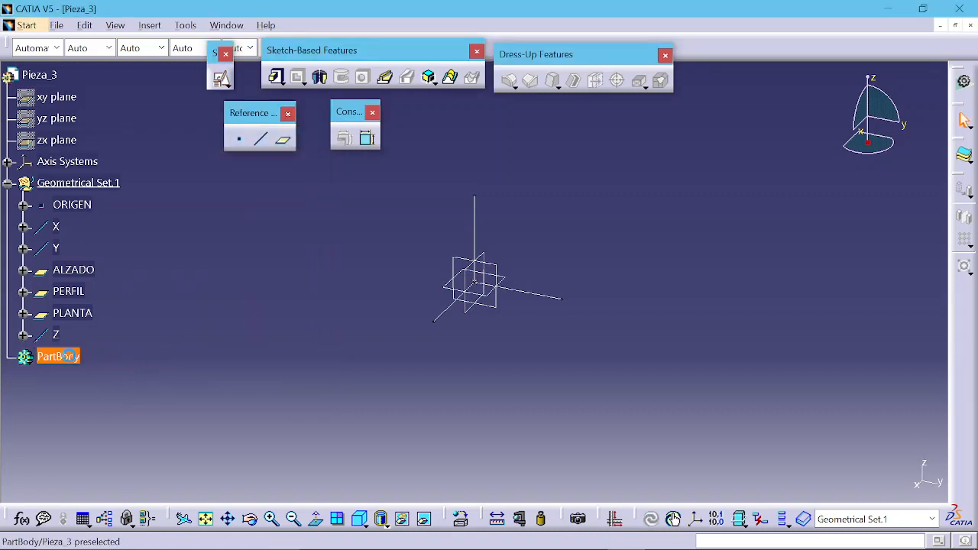
Step: Define PartBody as the in-work object and consult the reference drawing of the part
right_click(69, 356)
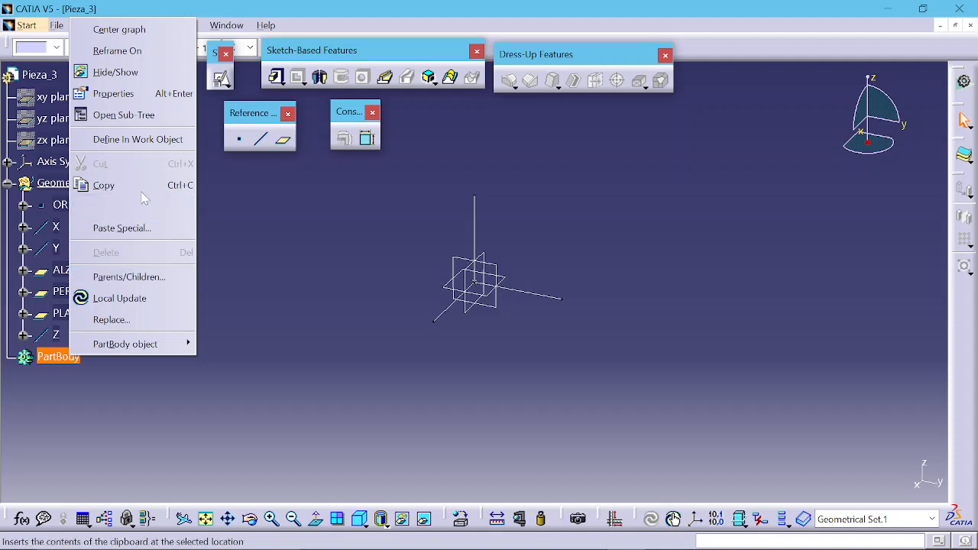
left_click(162, 140)
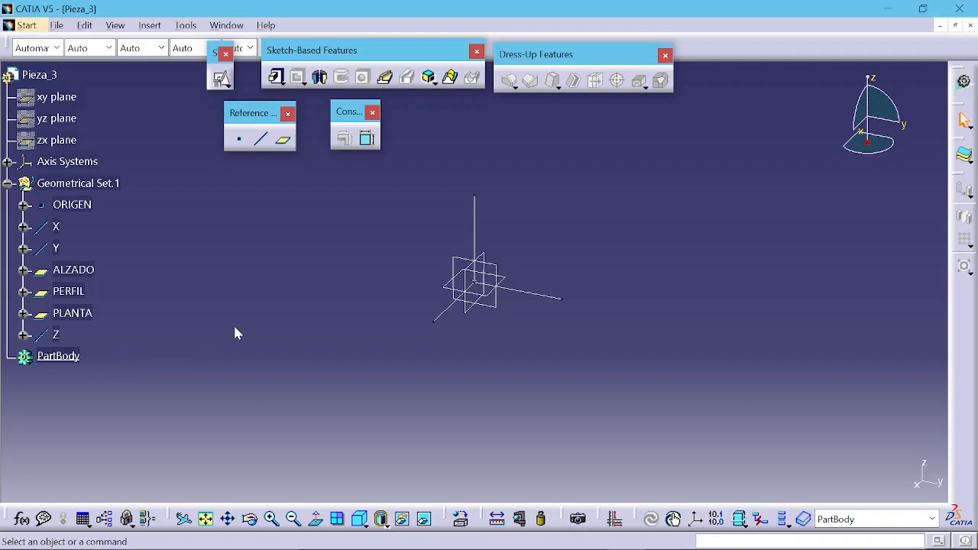
key("alt+Tab")
key("alt+Tab")
key("alt+Tab")
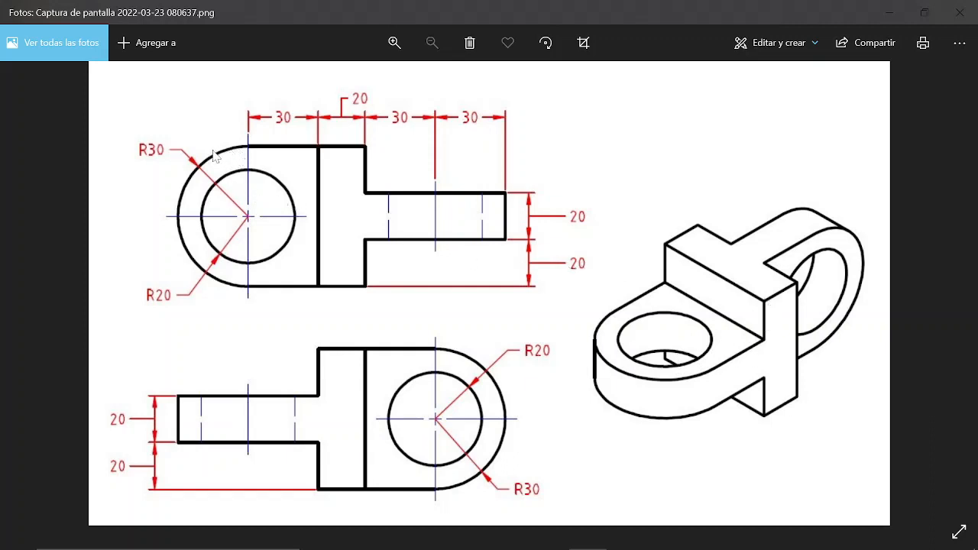
key("alt+Tab")
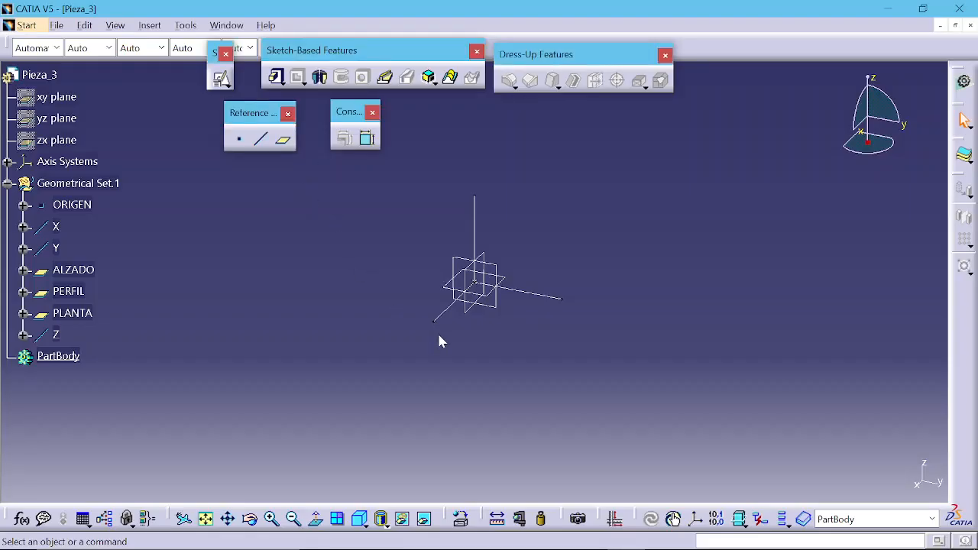
Step: Create a positioned sketch on the ALZADO plane
left_click(493, 307)
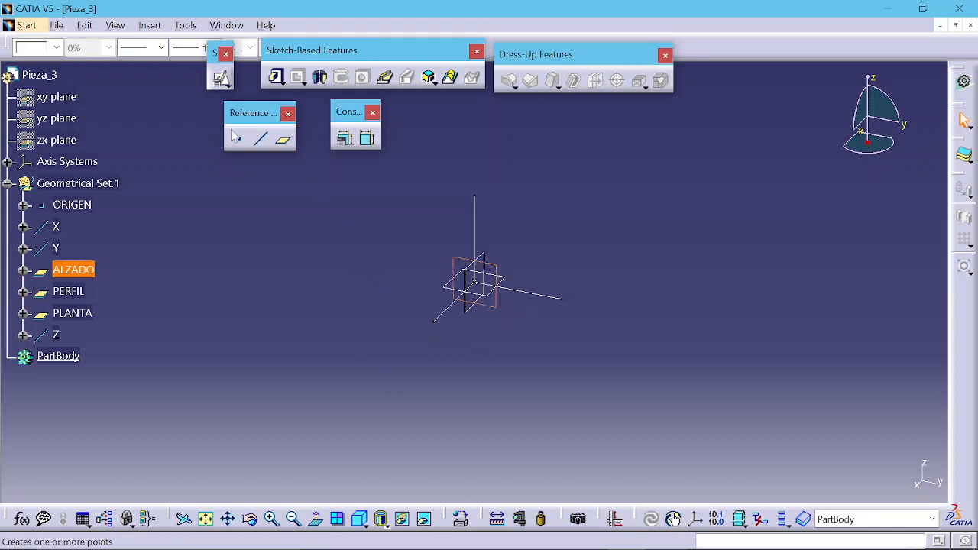
left_click(221, 78)
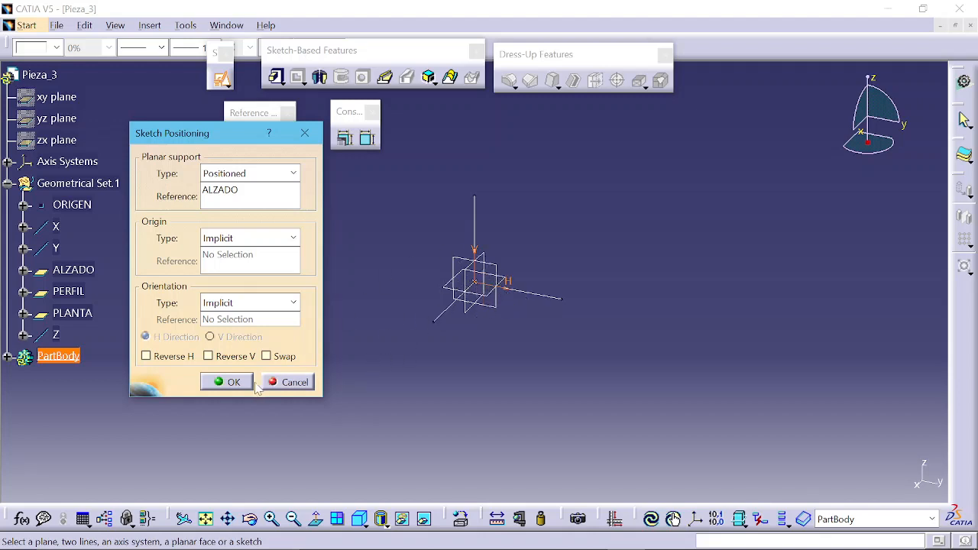
left_click(232, 382)
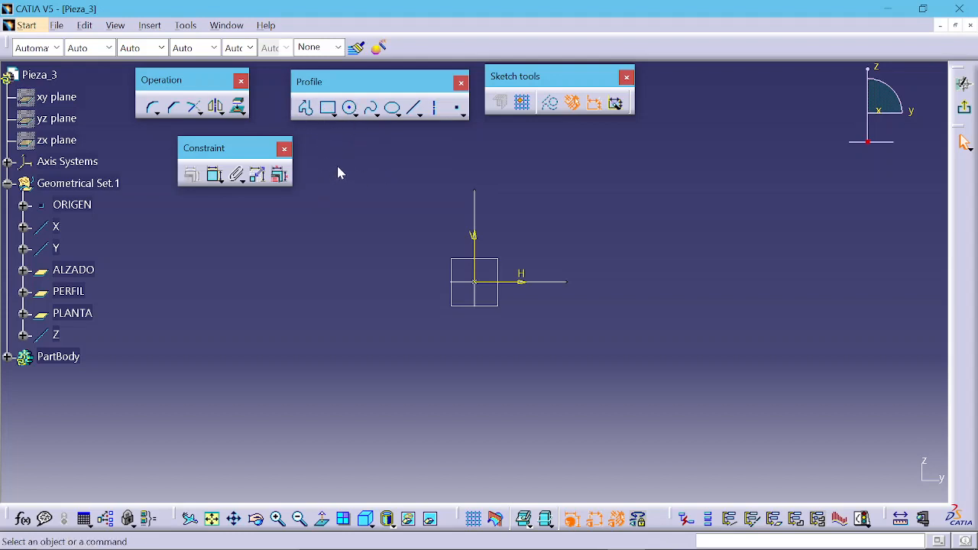
Step: Draw a closed profile: a bottom line about 59 mm, a tangent arc on the left, a top line and a right vertical line
left_click(308, 112)
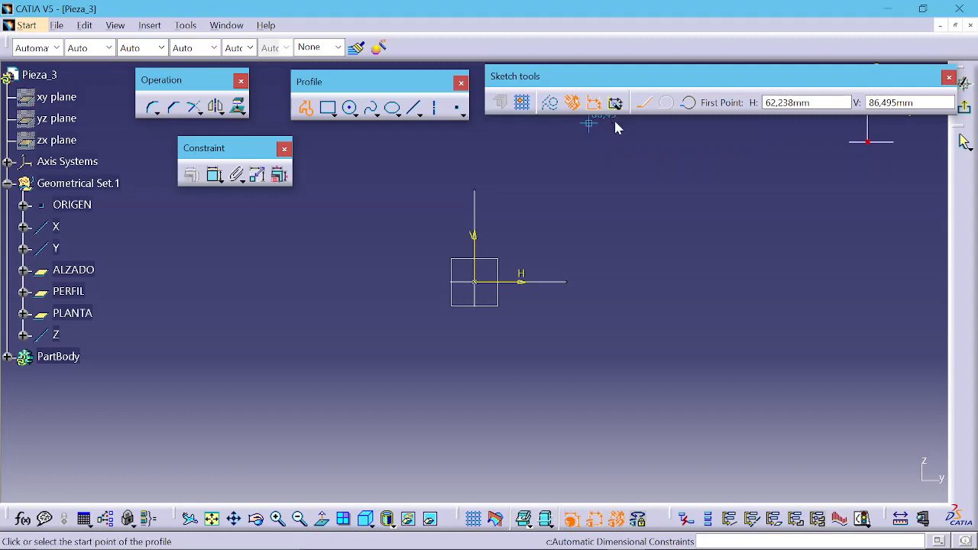
left_click(531, 342)
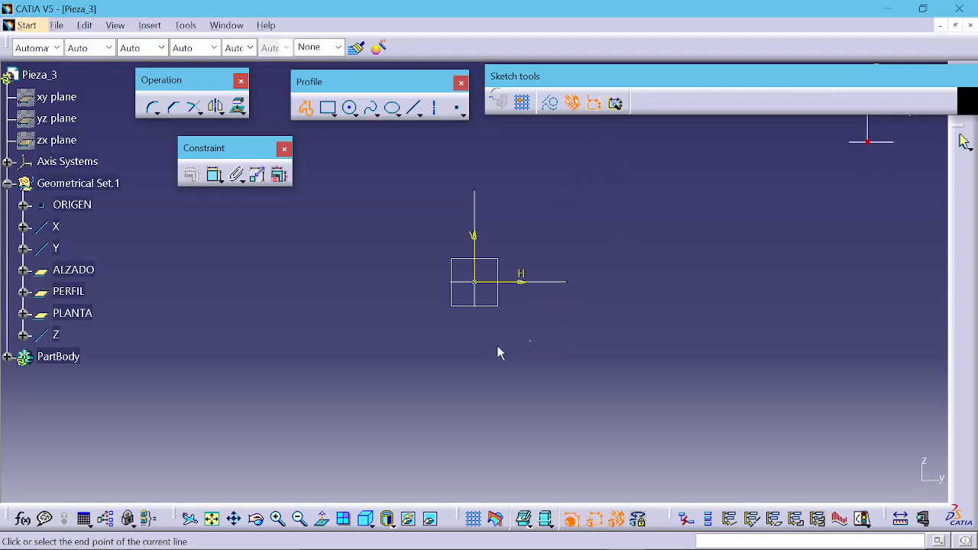
left_click(419, 342)
left_click_drag(411, 289, 409, 288)
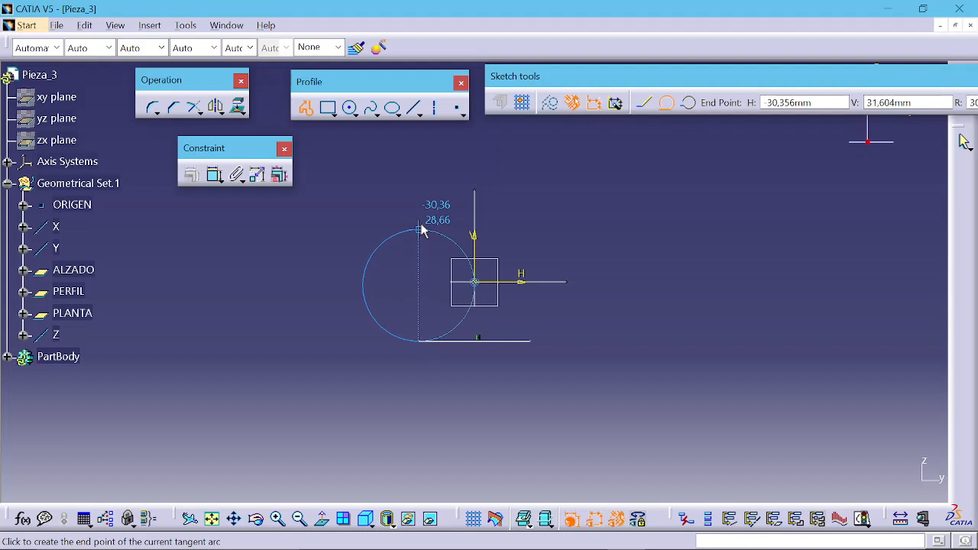
left_click(419, 184)
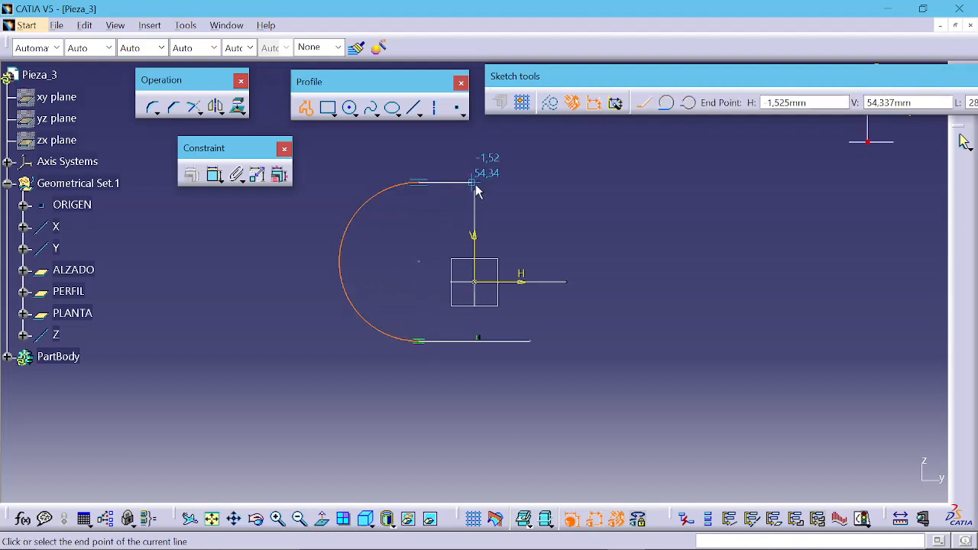
left_click(530, 184)
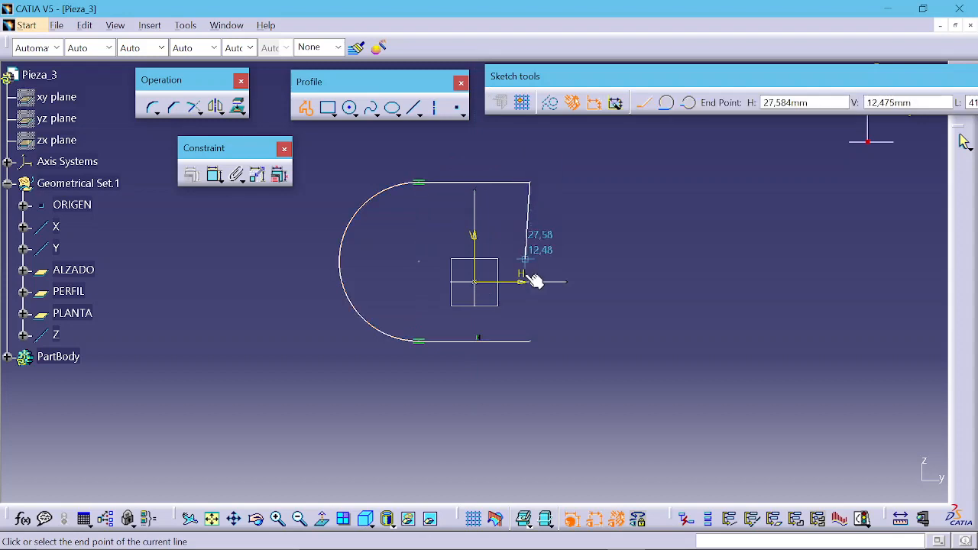
left_click(529, 341)
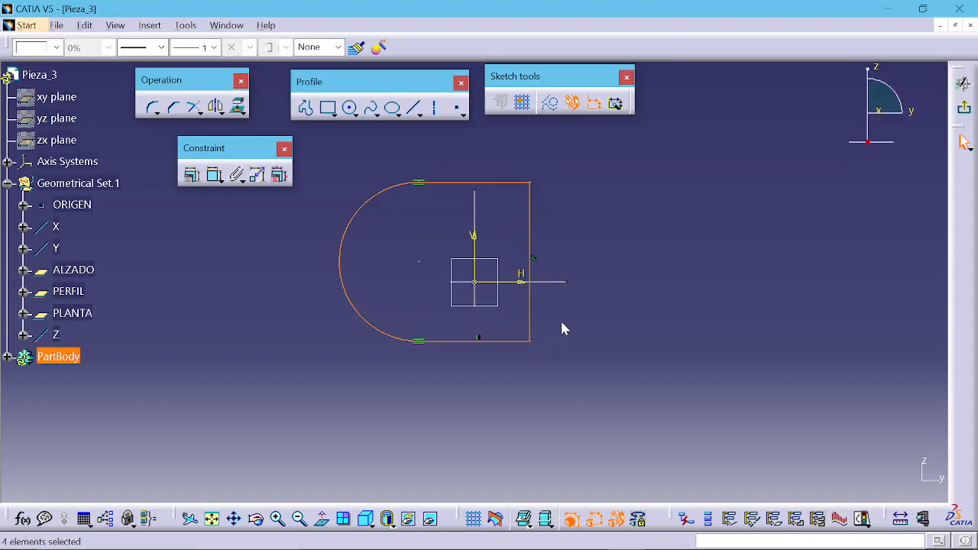
left_click(590, 308)
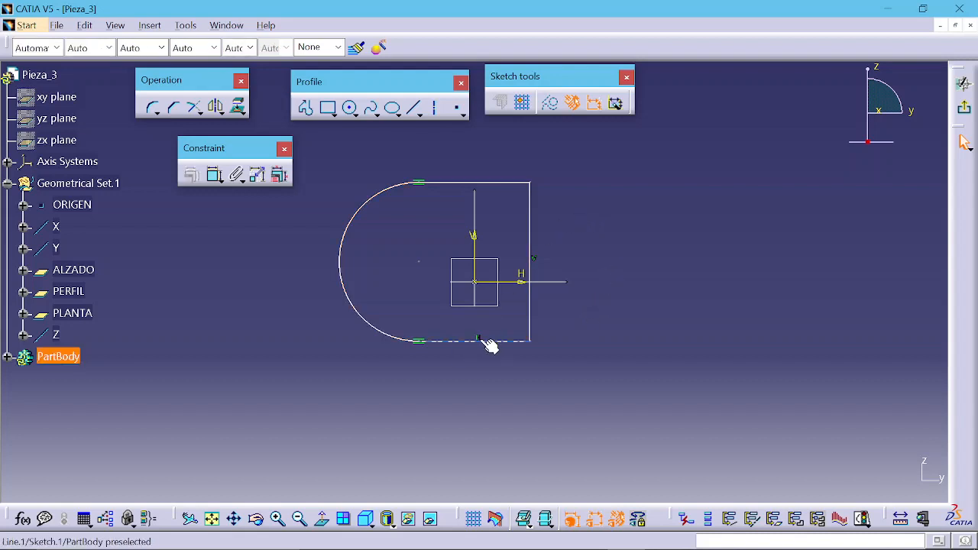
Step: Constrain the profile's top line as horizontal
left_click(482, 182)
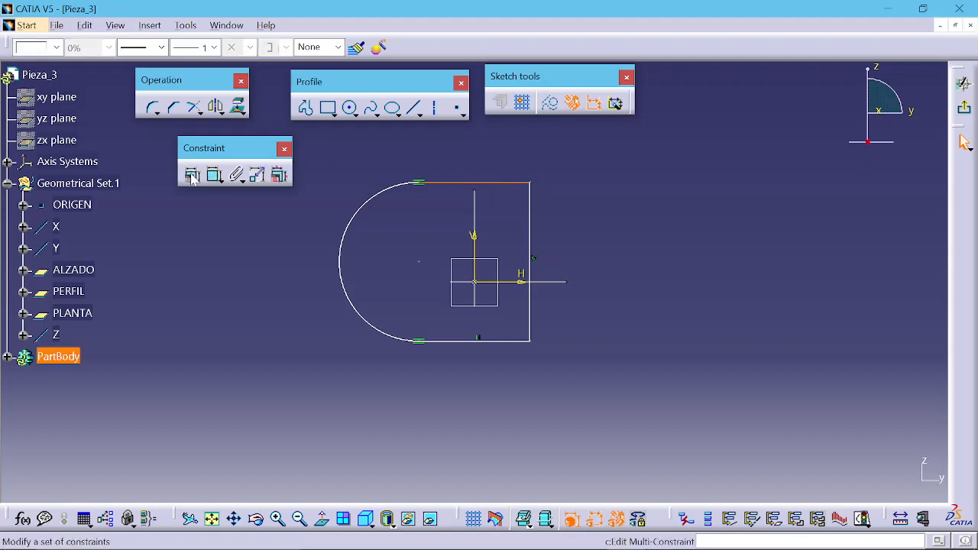
left_click(213, 175)
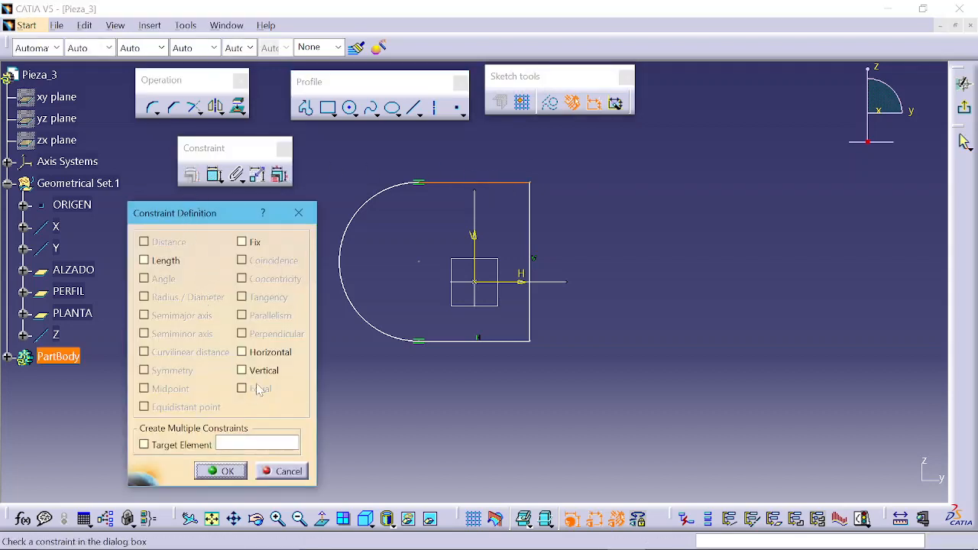
left_click(277, 353)
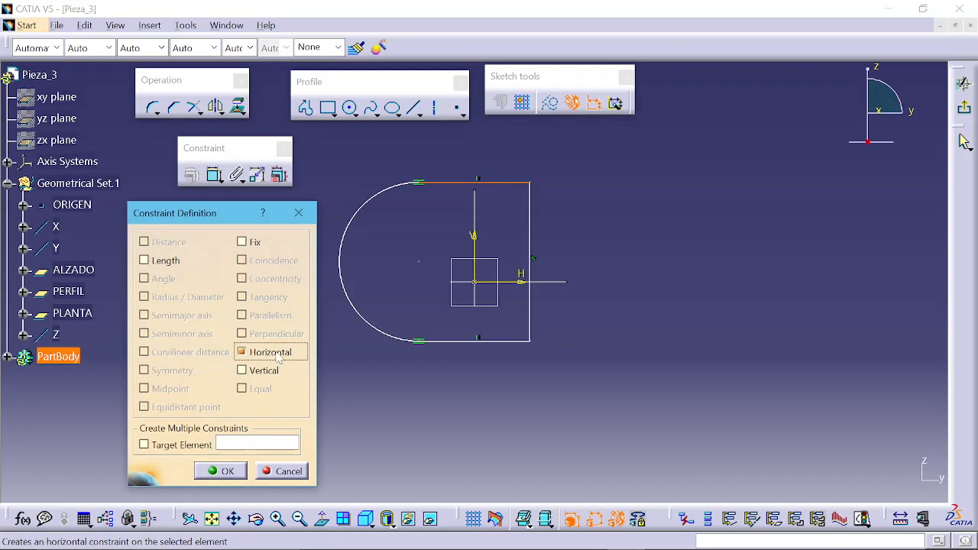
left_click(224, 471)
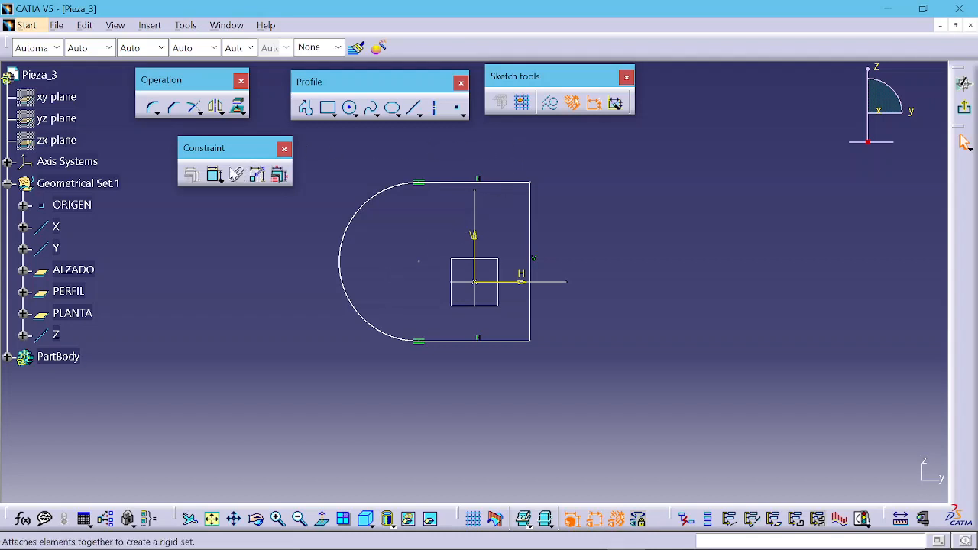
Step: Dimension the top line's length and set it to 30 mm
left_click(215, 175)
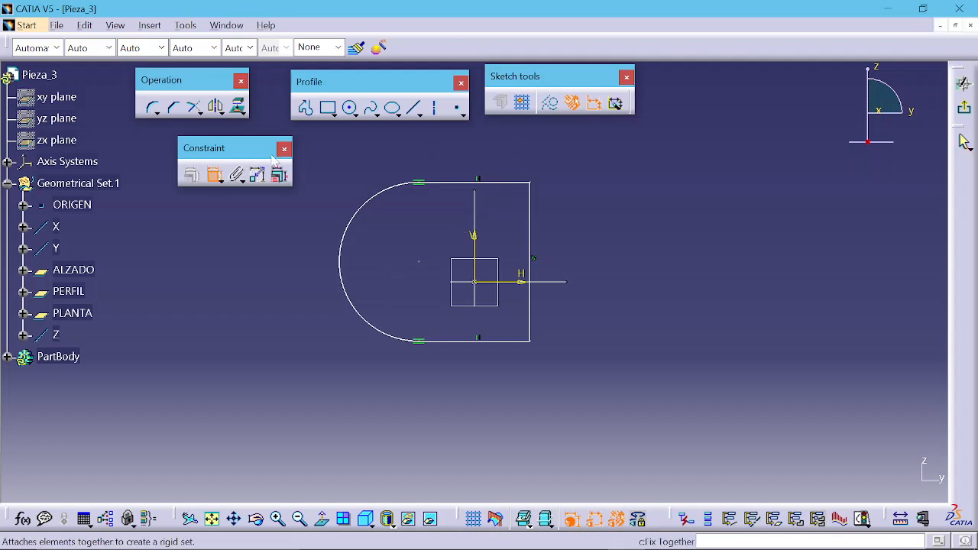
left_click(473, 182)
left_click(475, 146)
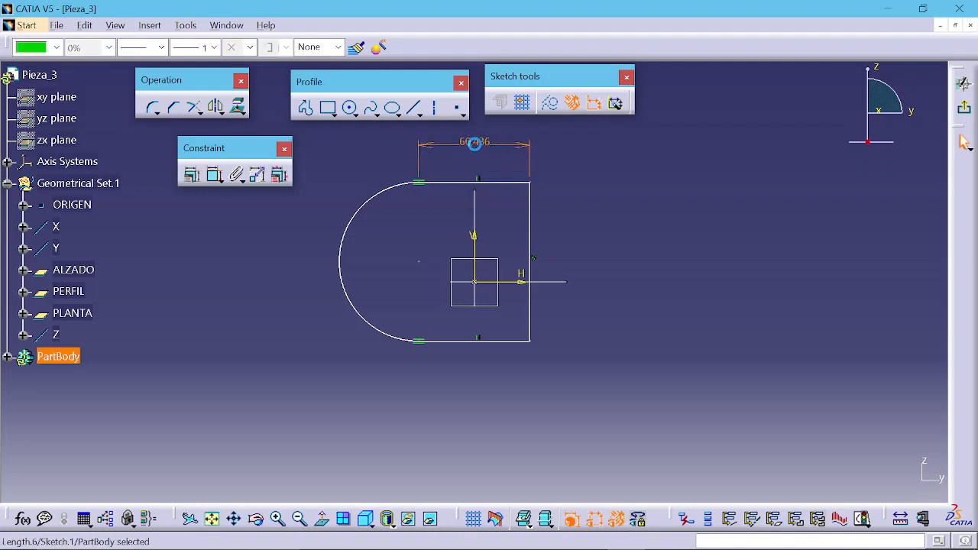
double_click(477, 150)
type("30")
key("Return")
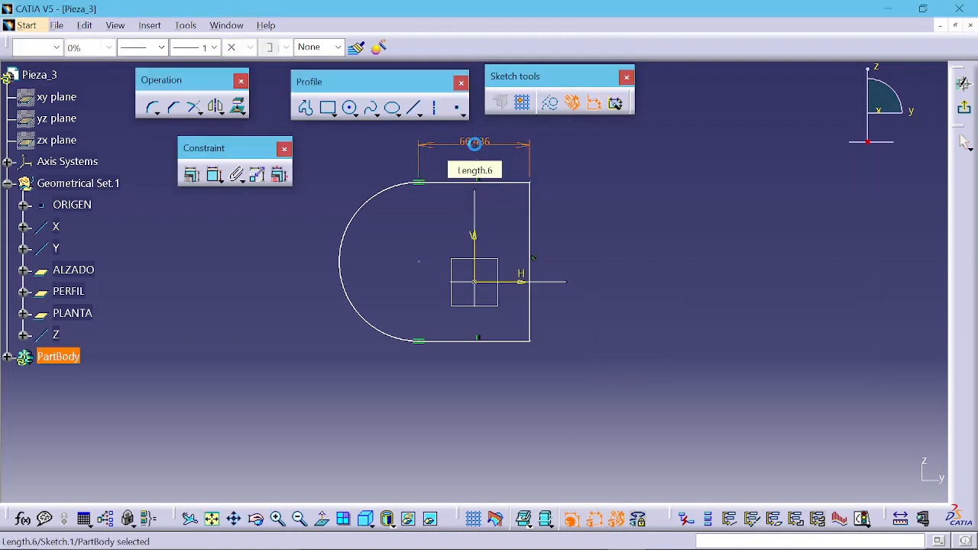
left_click(390, 211)
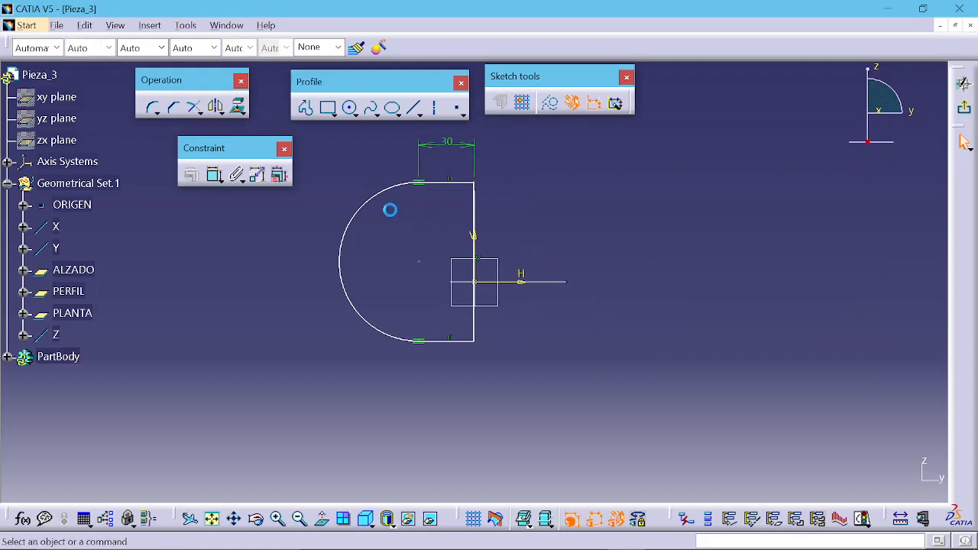
Step: Dimension the arc's radius and set it to 30 mm
left_click(215, 174)
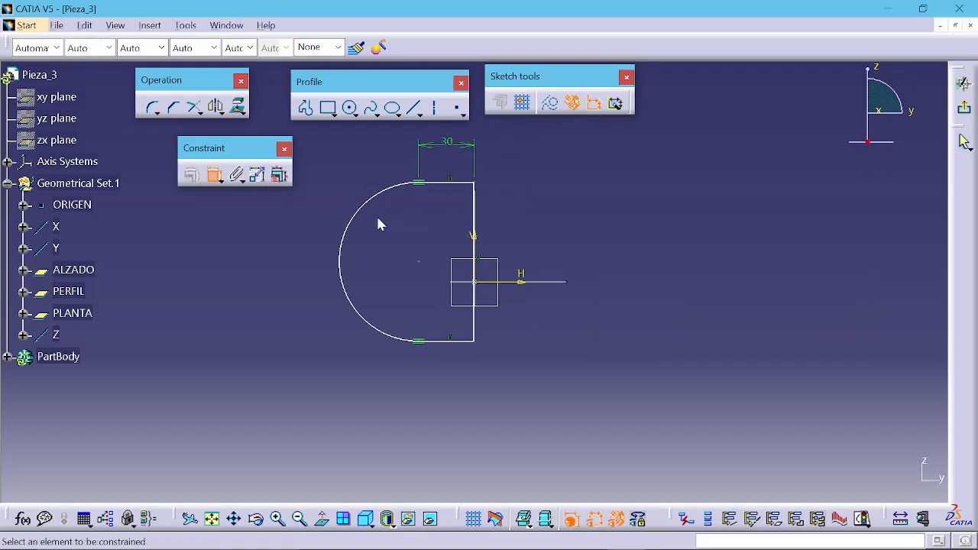
left_click(378, 206)
left_click(342, 172)
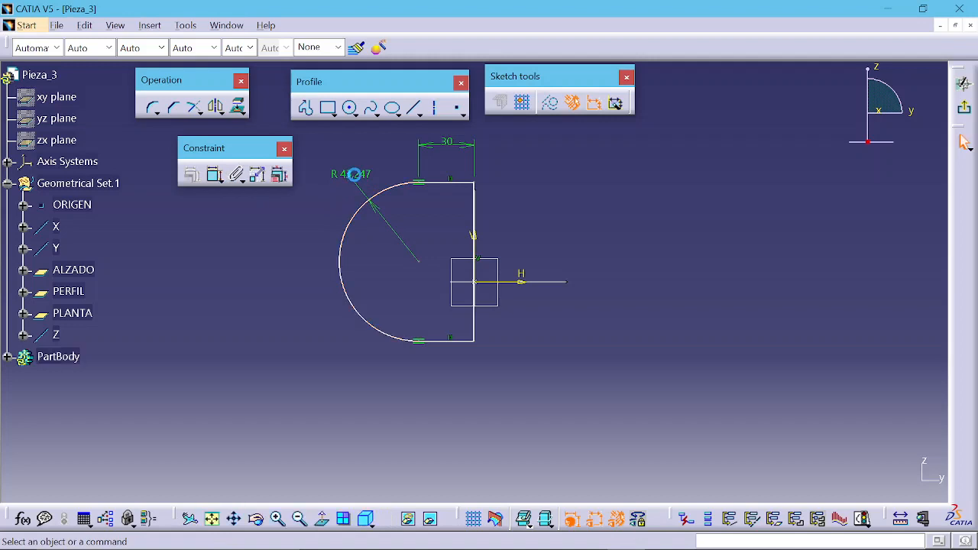
left_click(353, 175)
type("30")
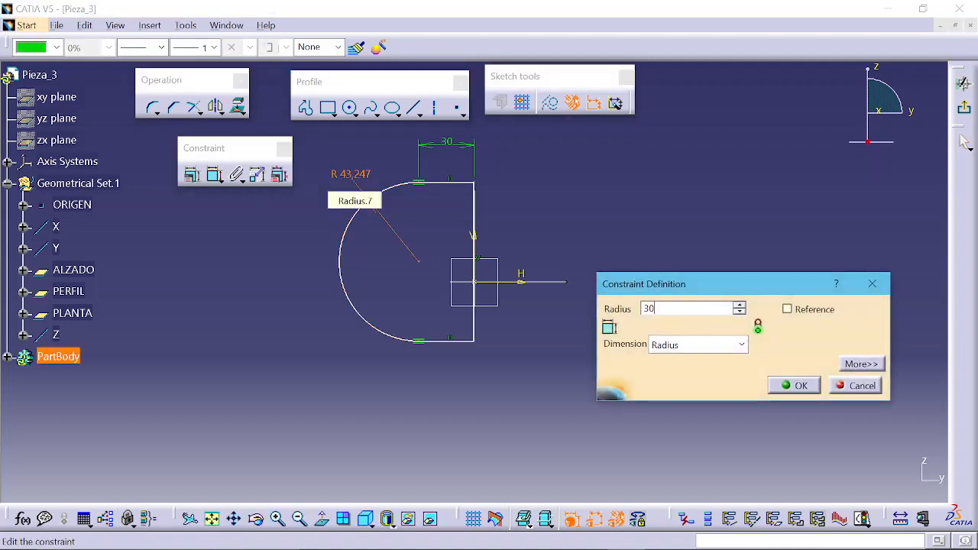
key("Return")
Step: Drag the arc and its centre to reposition the profile within the sketch
middle_click_drag(417, 266, 420, 213)
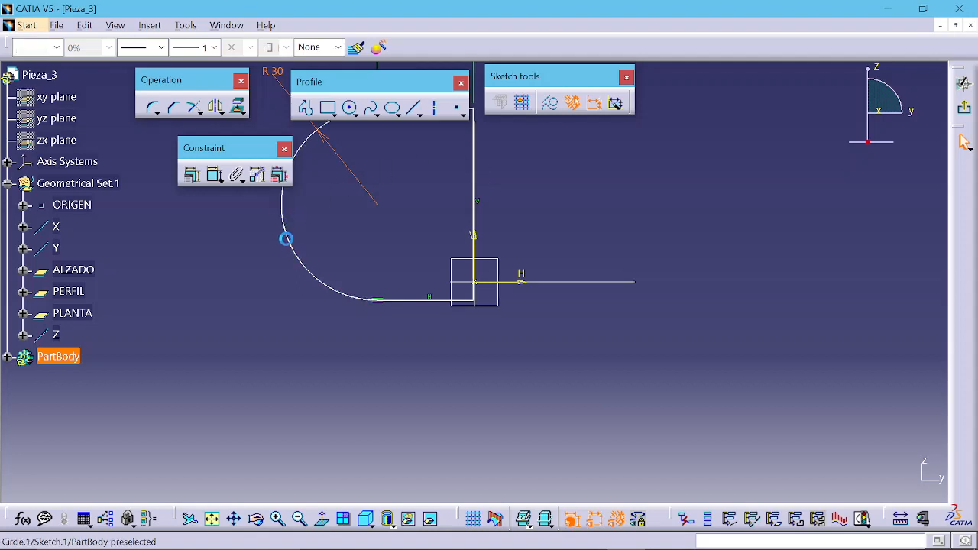
left_click_drag(284, 234, 322, 347)
left_click(594, 230)
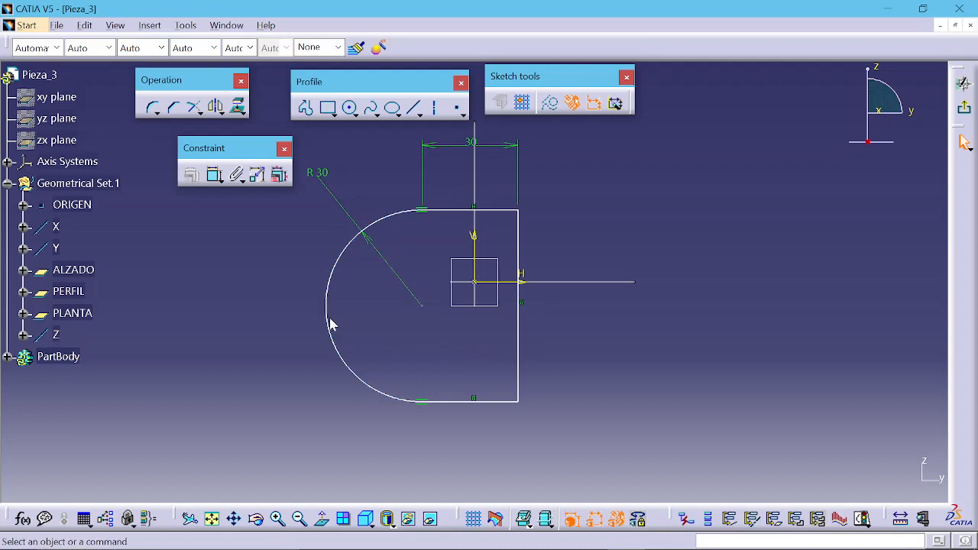
mouse_move(346, 315)
left_mouse_down()
mouse_move(316, 321)
mouse_move(331, 317)
mouse_move(344, 334)
left_mouse_up()
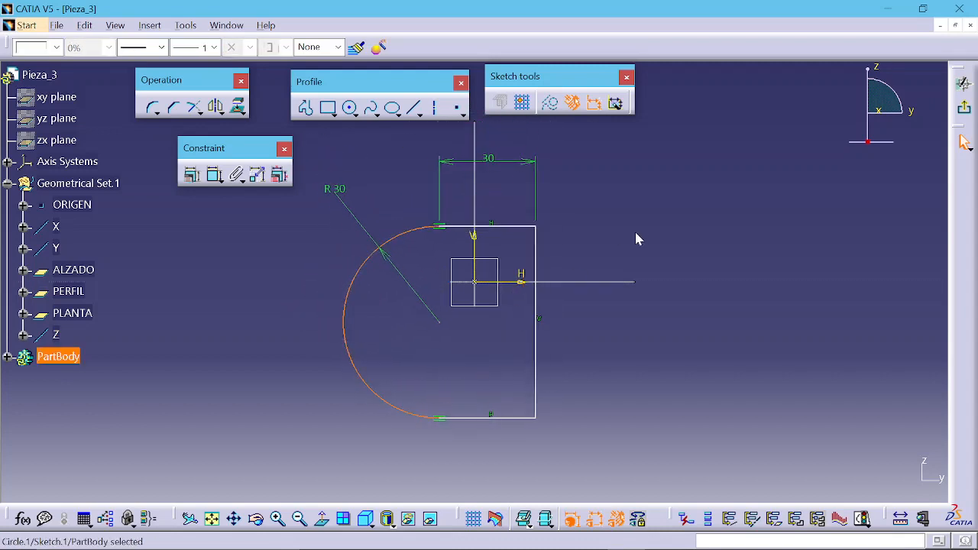
left_click(648, 232)
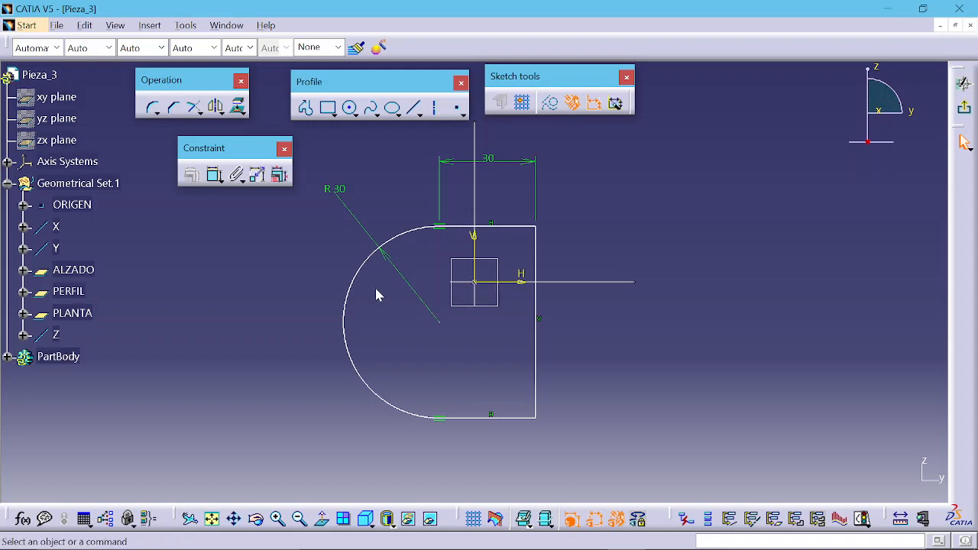
Step: Make the arc concentric with the ORIGEN point
left_click(363, 266)
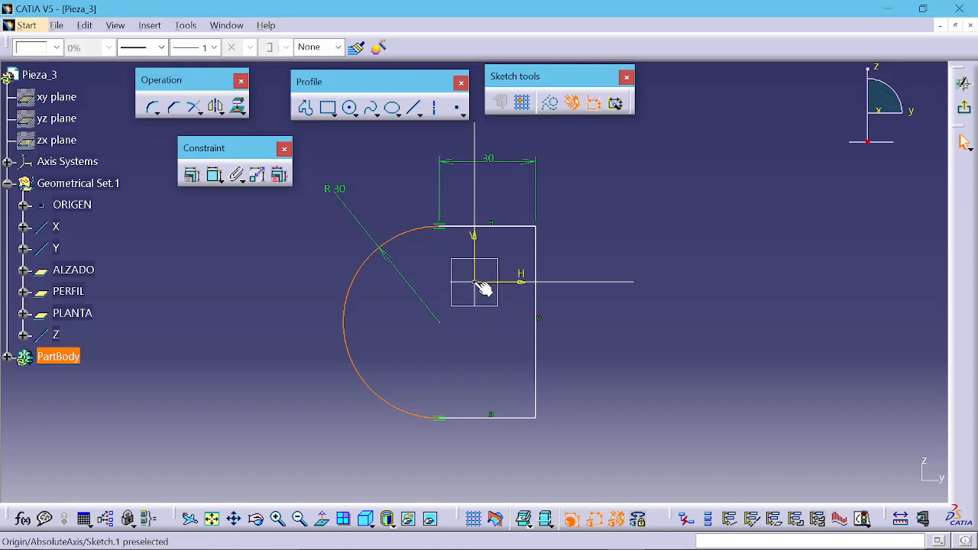
left_click(71, 205)
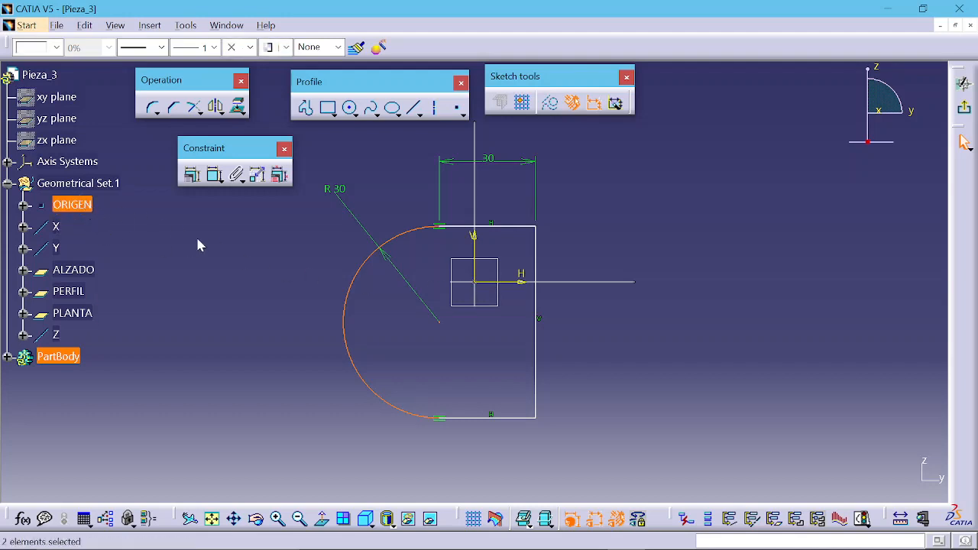
left_click(191, 175)
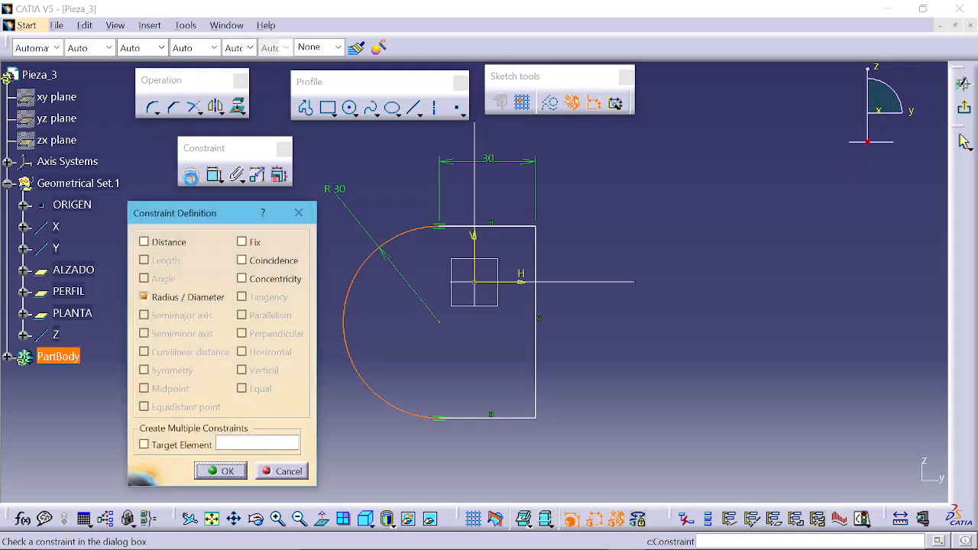
left_click(266, 283)
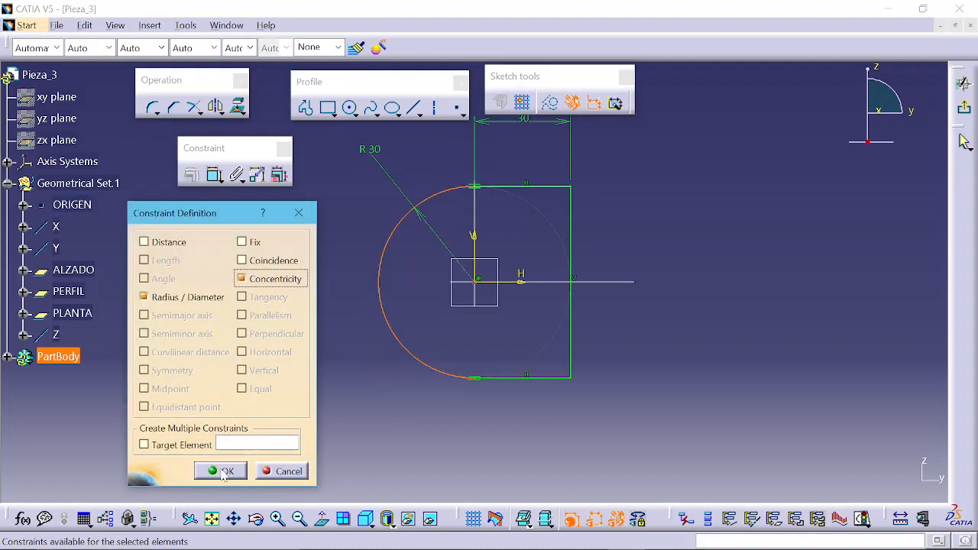
left_click(223, 471)
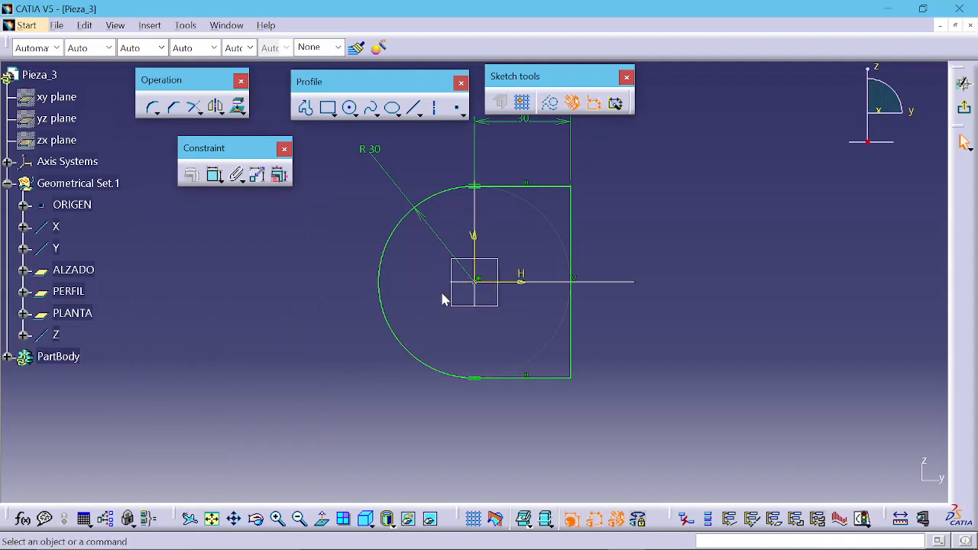
Step: Check the sketch's solving status
left_click(570, 344)
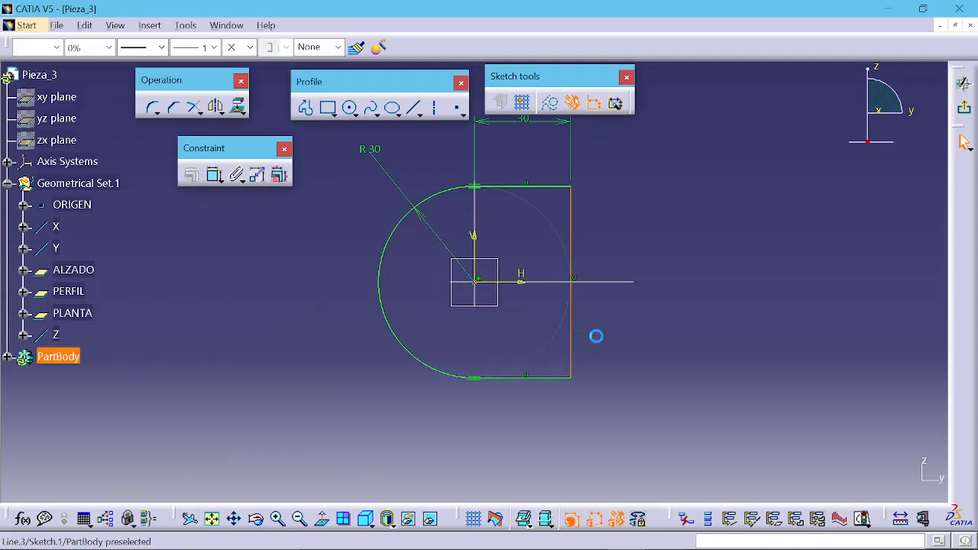
left_click(641, 338)
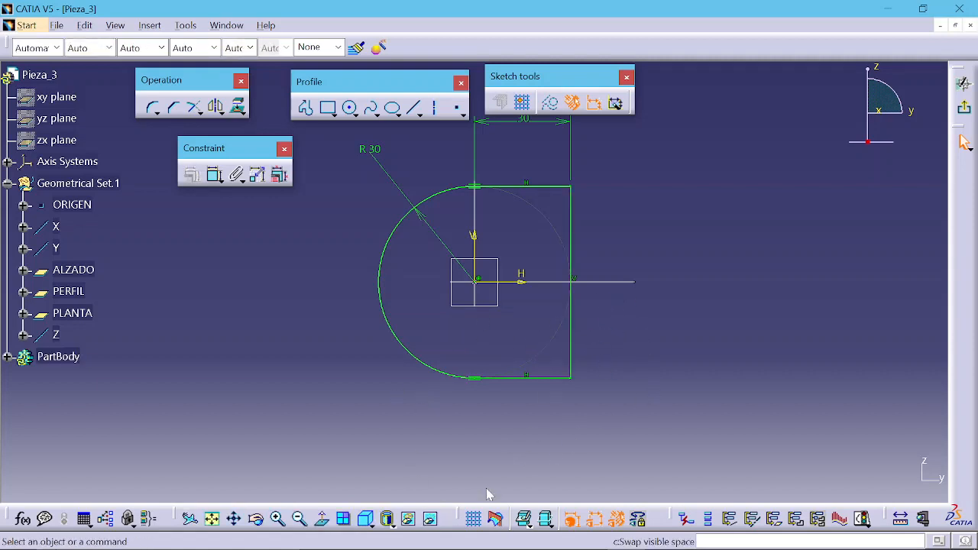
left_click(864, 519)
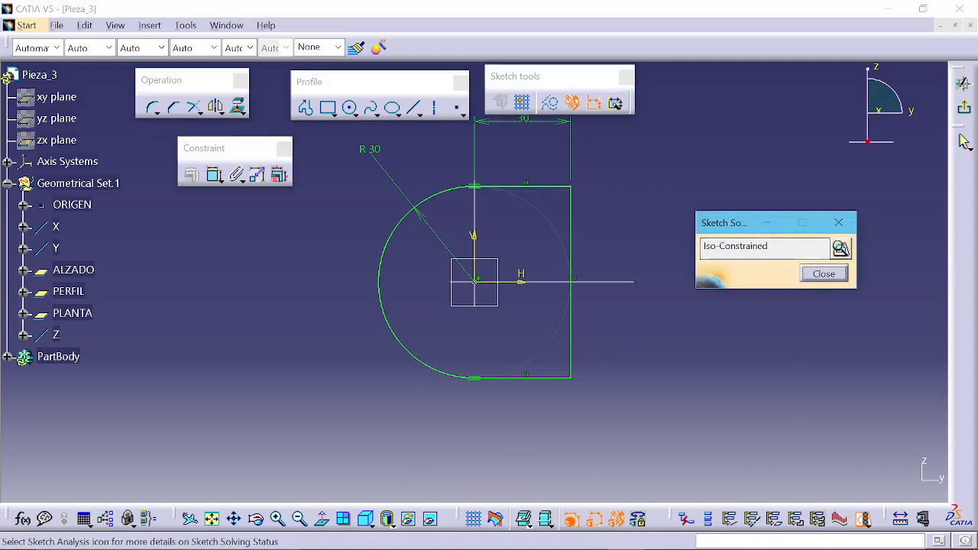
left_click(824, 274)
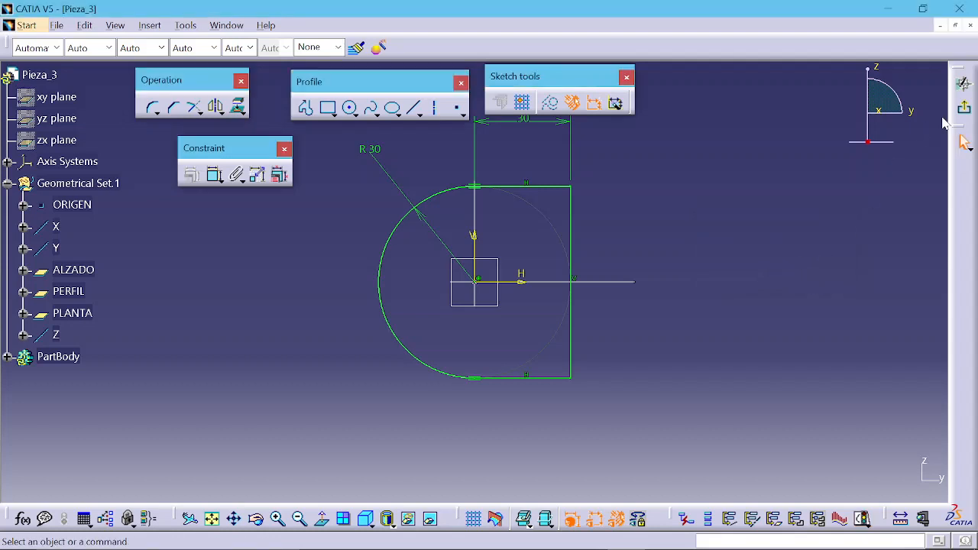
Step: Exit the sketcher and start a Pad using the sketch as its profile
left_click(963, 141)
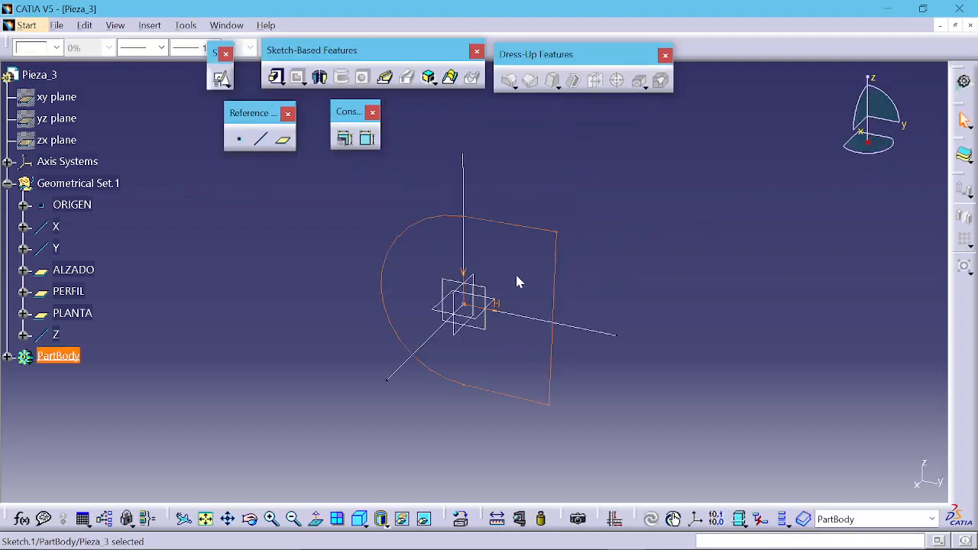
left_click(522, 270)
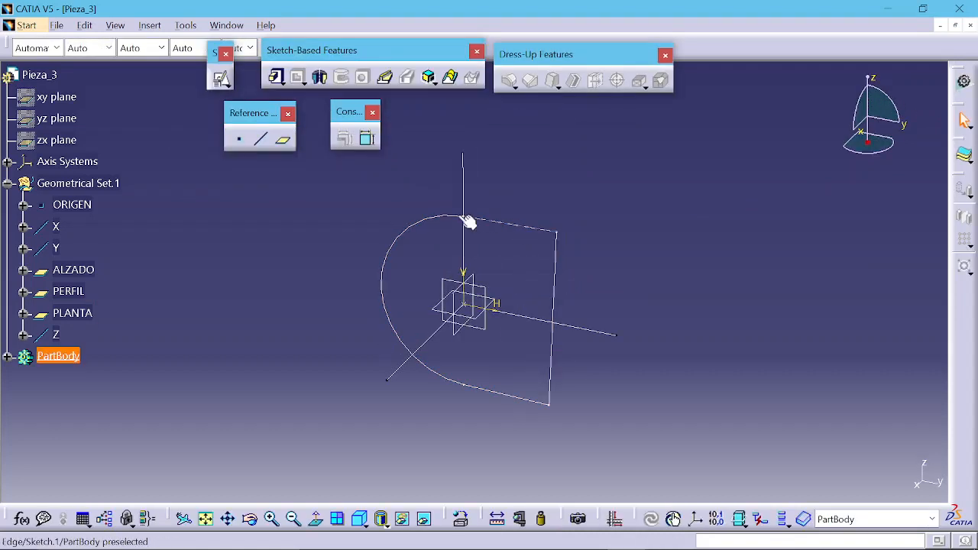
mouse_move(567, 365)
middle_mouse_down()
mouse_move(522, 334)
mouse_move(338, 334)
mouse_move(405, 354)
mouse_move(507, 308)
mouse_move(504, 368)
middle_mouse_up()
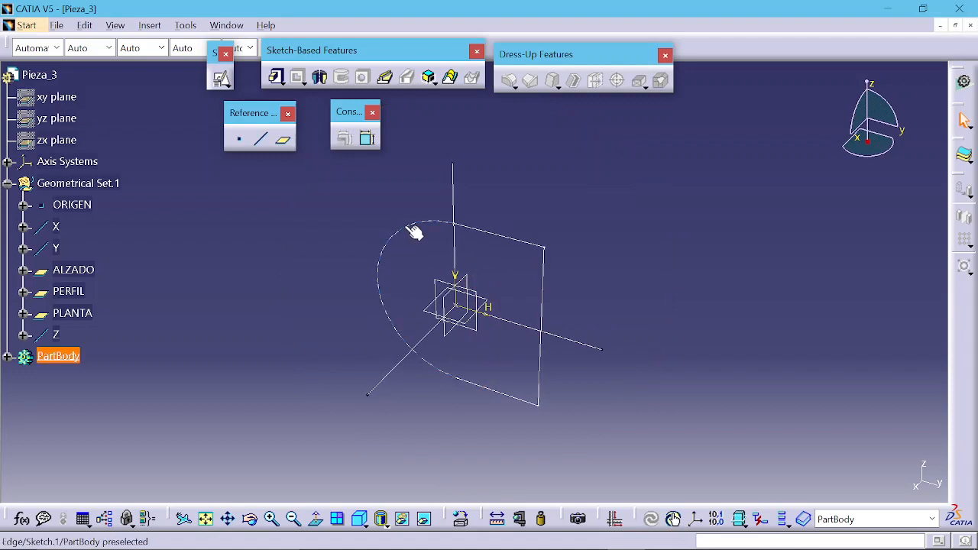
left_click(276, 77)
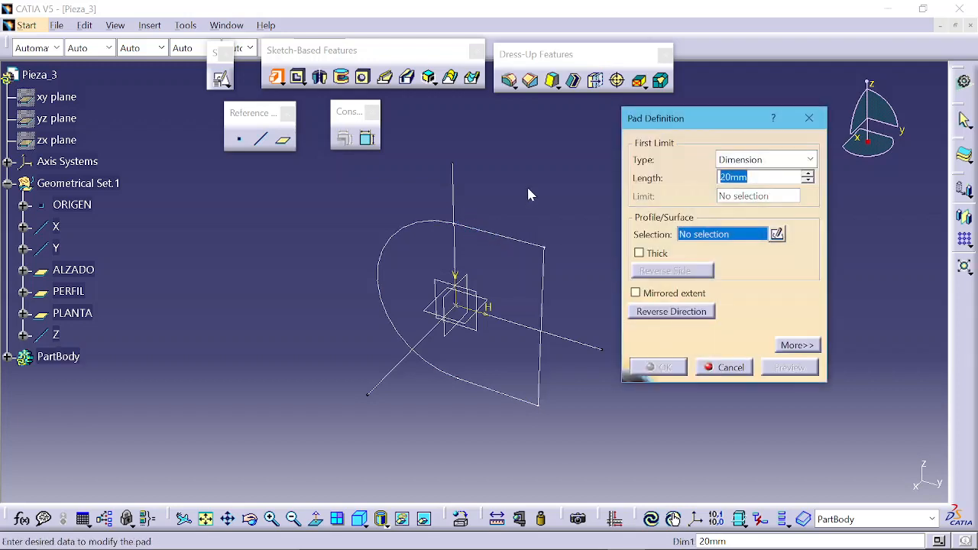
left_click(525, 245)
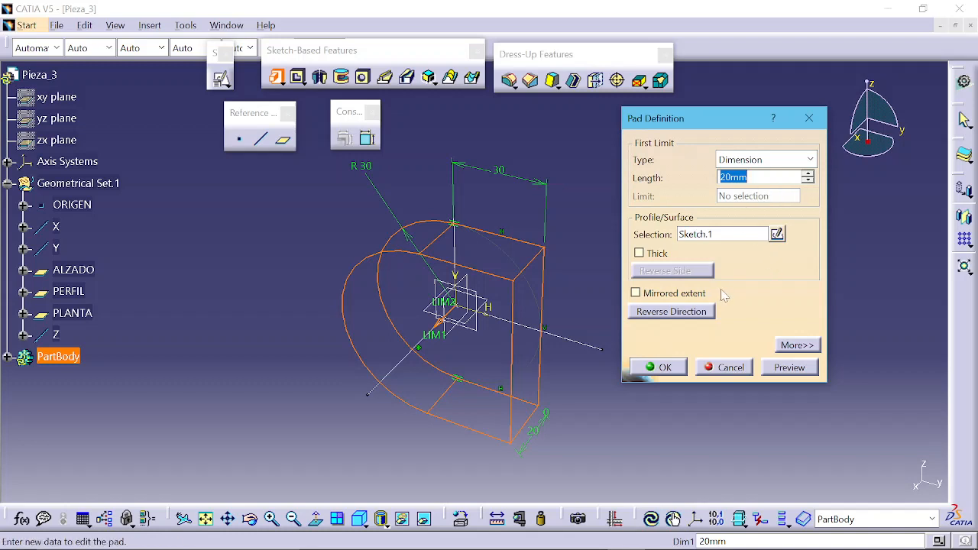
Step: Pad the sketch 10 mm with mirrored extent enabled, previewing before confirming
middle_click_drag(445, 234, 454, 440)
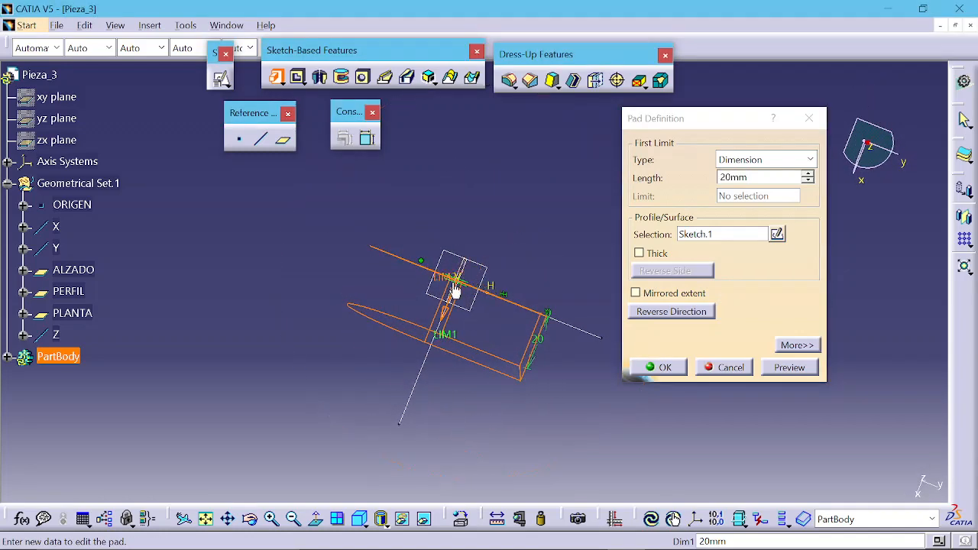
middle_click_drag(467, 309, 472, 194)
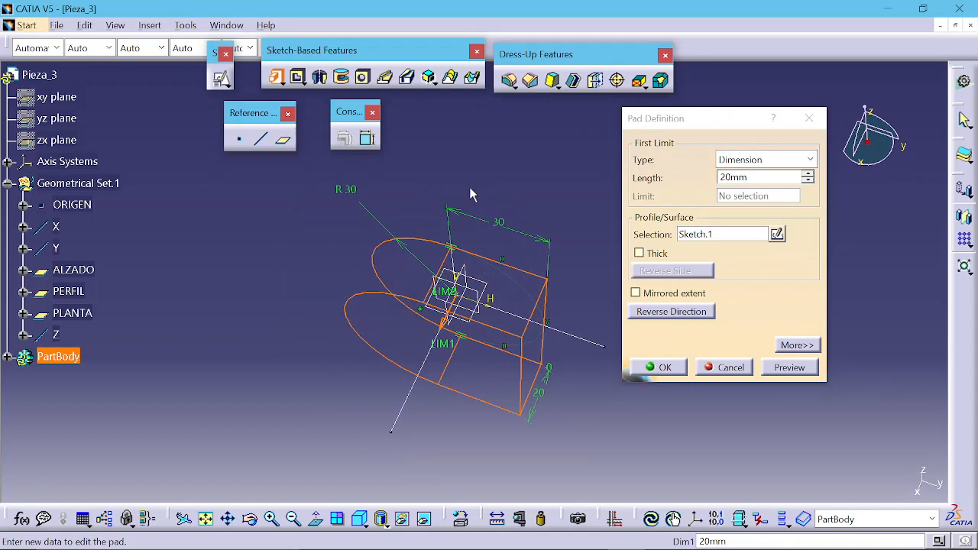
left_click(636, 293)
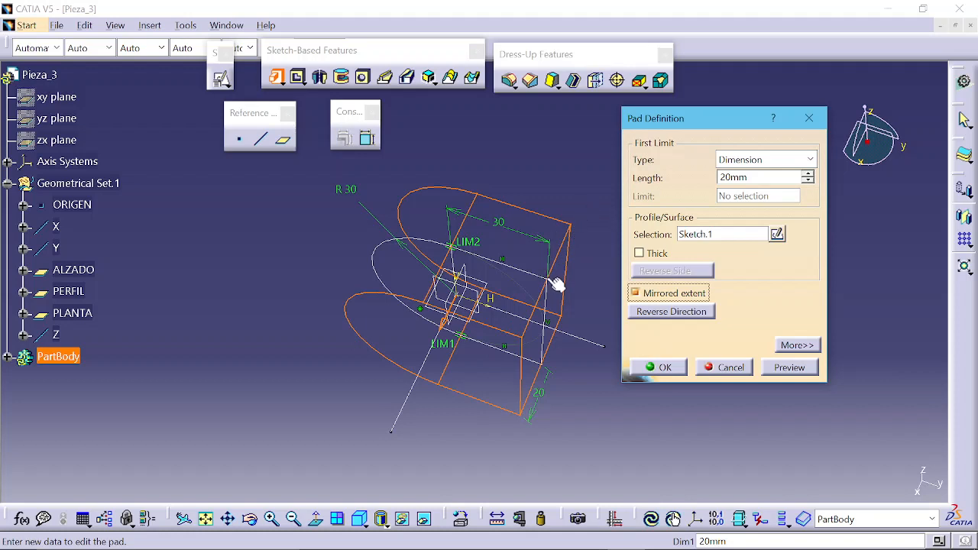
middle_click_drag(527, 354, 537, 409)
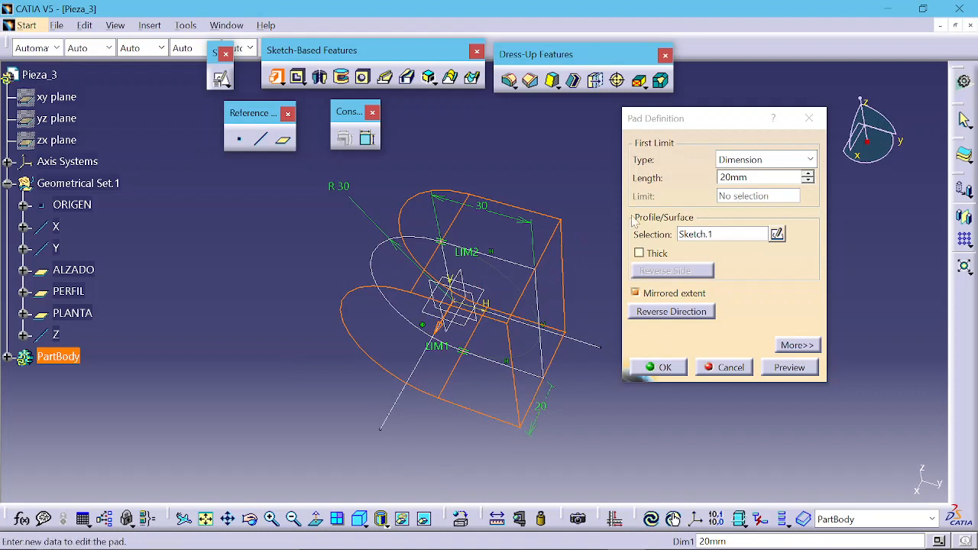
left_click(737, 178)
type("10")
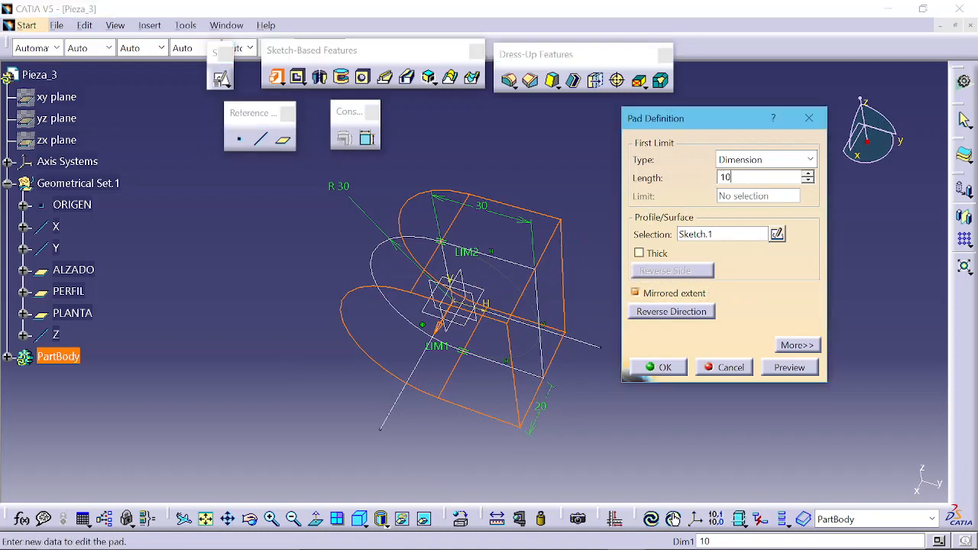
key("Return")
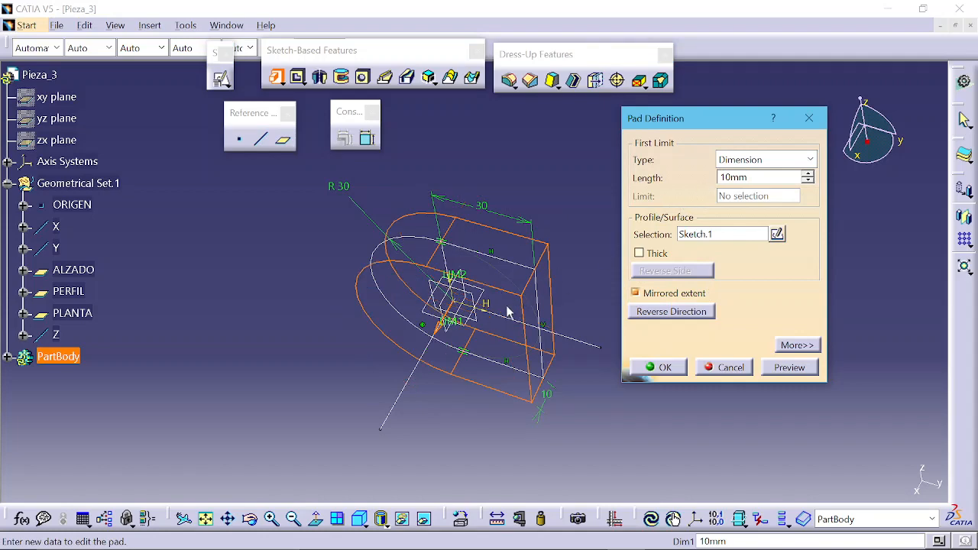
left_click(789, 368)
mouse_move(516, 358)
middle_mouse_down()
mouse_move(525, 268)
mouse_move(568, 202)
mouse_move(604, 192)
mouse_move(520, 299)
mouse_move(474, 282)
middle_mouse_up()
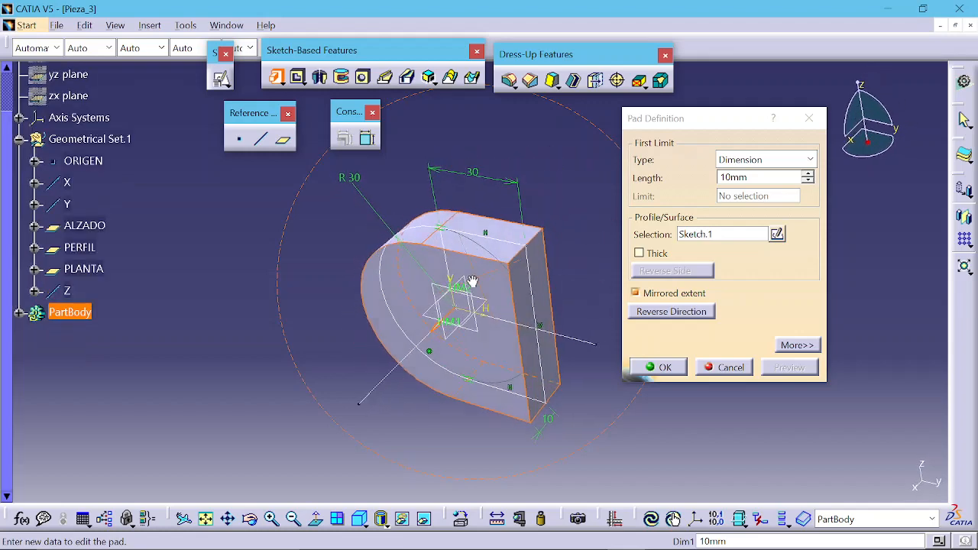
left_click(657, 368)
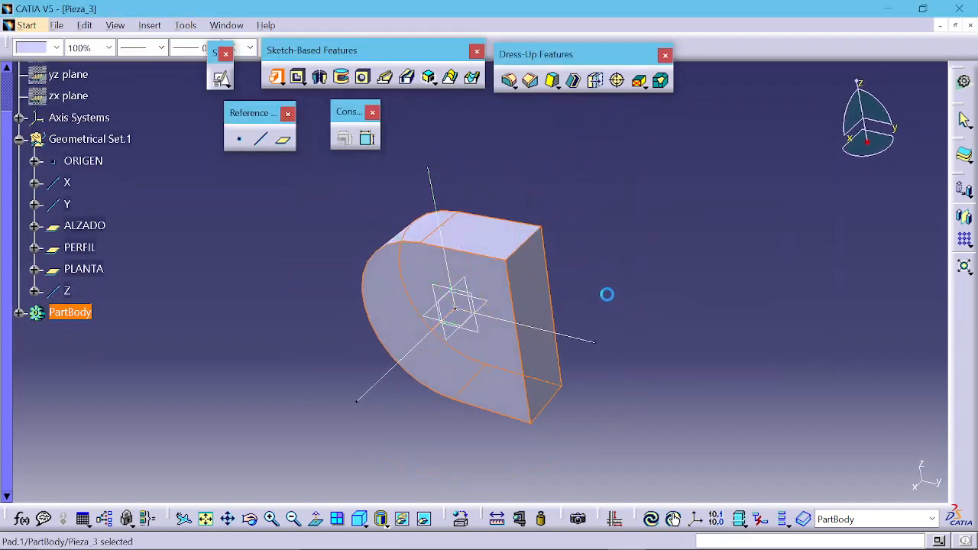
Step: After comparing with the reference drawing, open a positioned sketch on the ALZADO plane
middle_click_drag(607, 294, 666, 222)
left_click(647, 227)
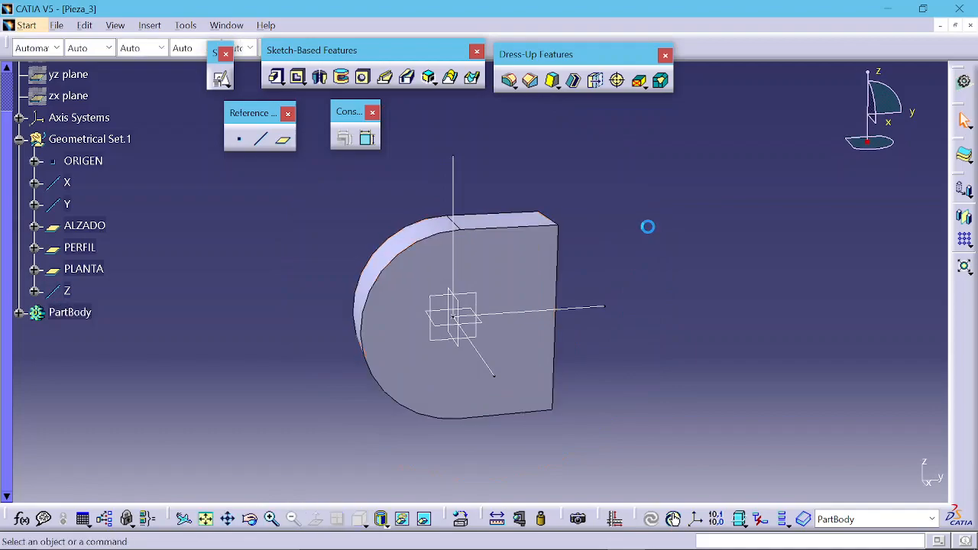
key("alt+Tab")
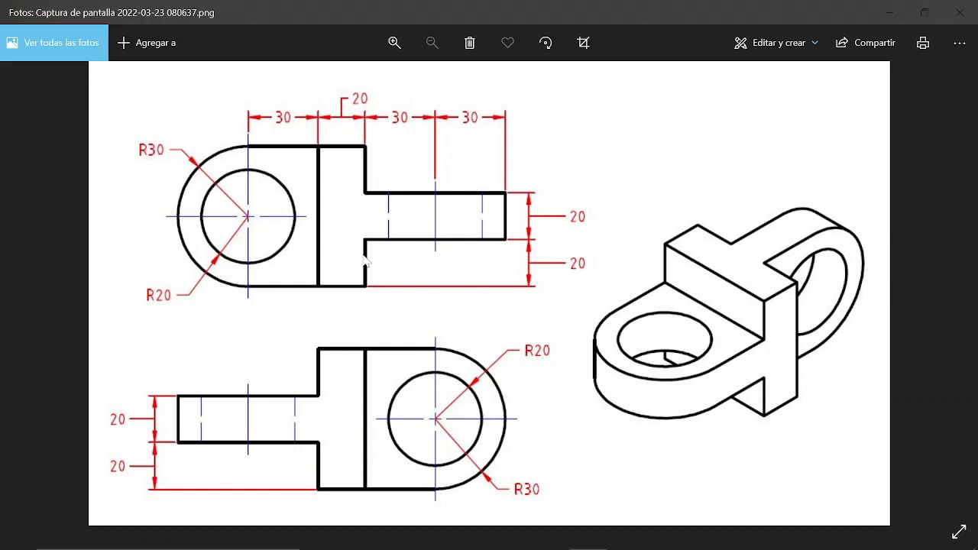
key("alt+Tab")
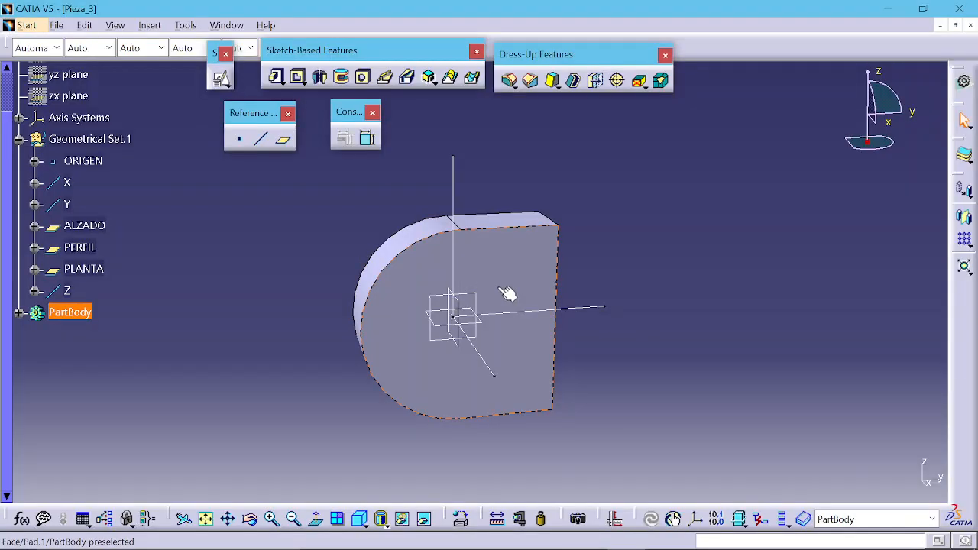
middle_click_drag(507, 295, 452, 273)
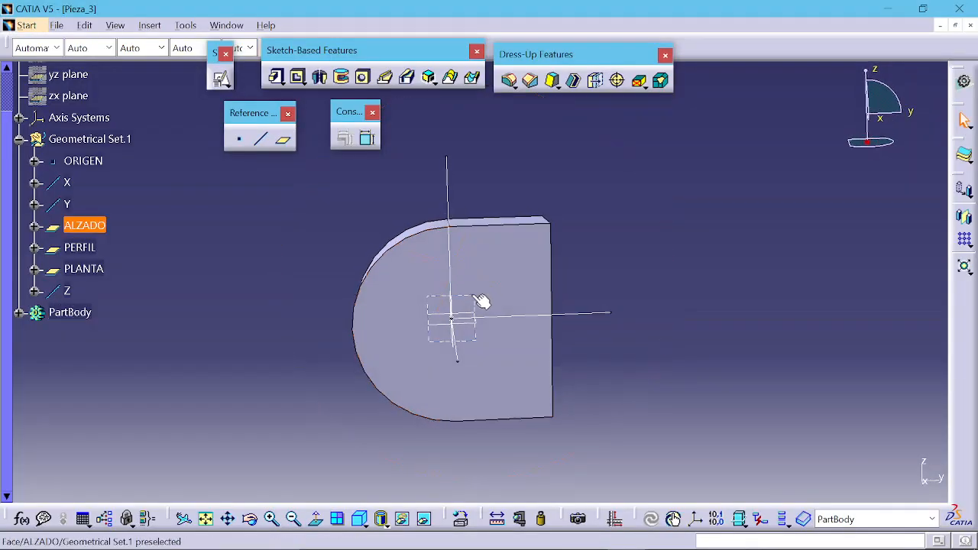
left_click(470, 300)
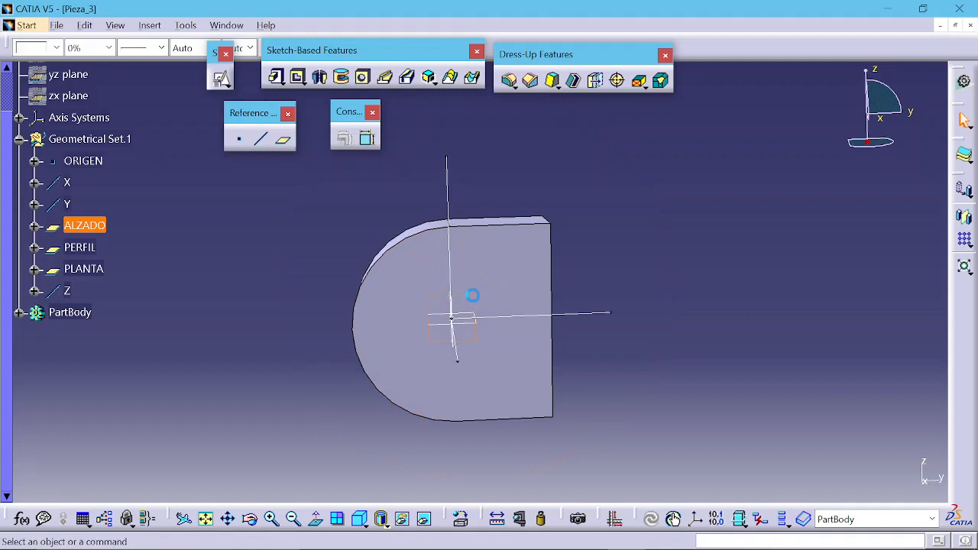
left_click(223, 79)
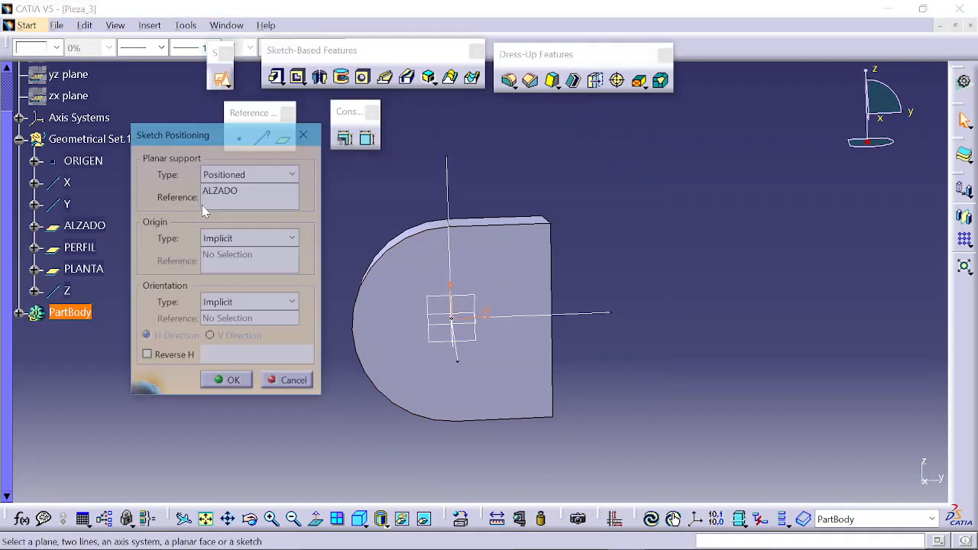
left_click(231, 384)
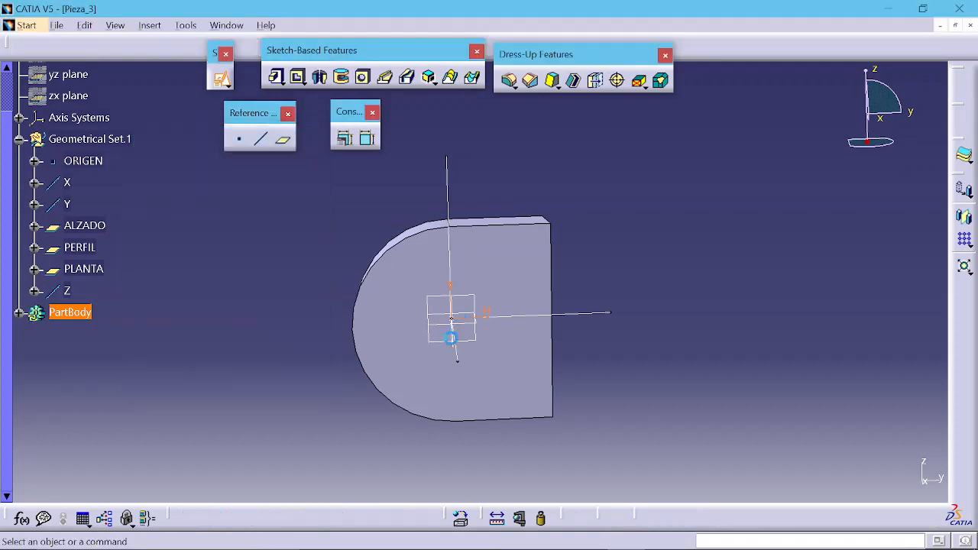
Step: Draw a rectangle about 26 mm wide and 69 mm tall beside the padded part
middle_click_drag(581, 253, 355, 278)
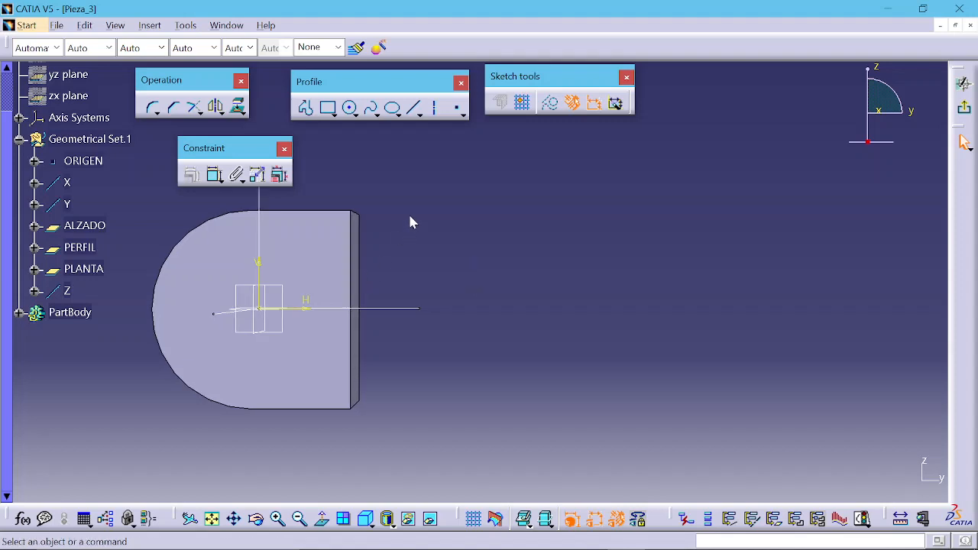
left_click(334, 112)
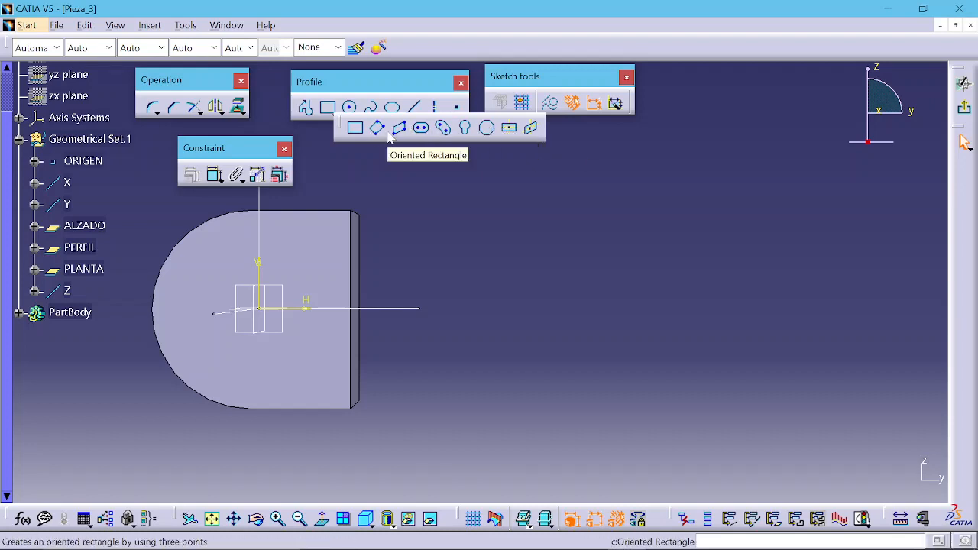
left_click(355, 128)
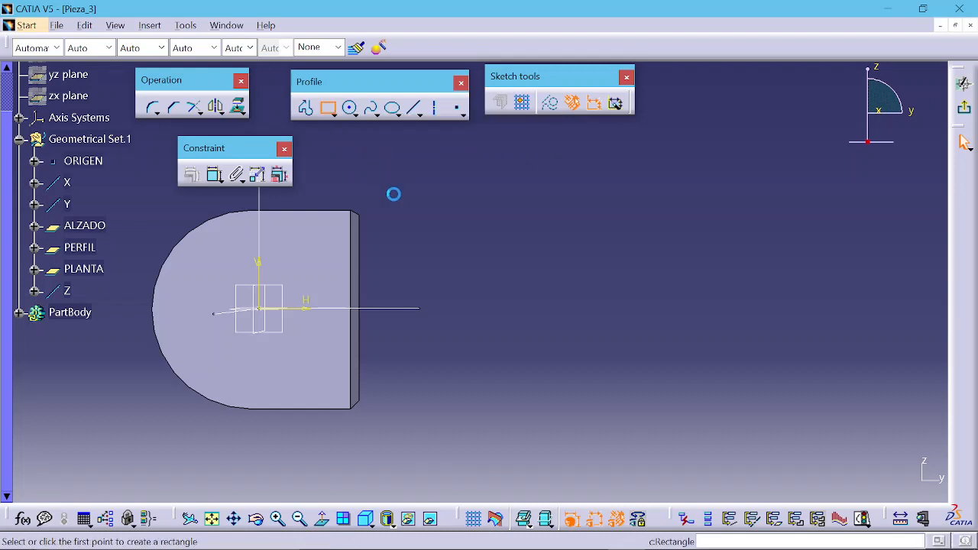
left_click(445, 193)
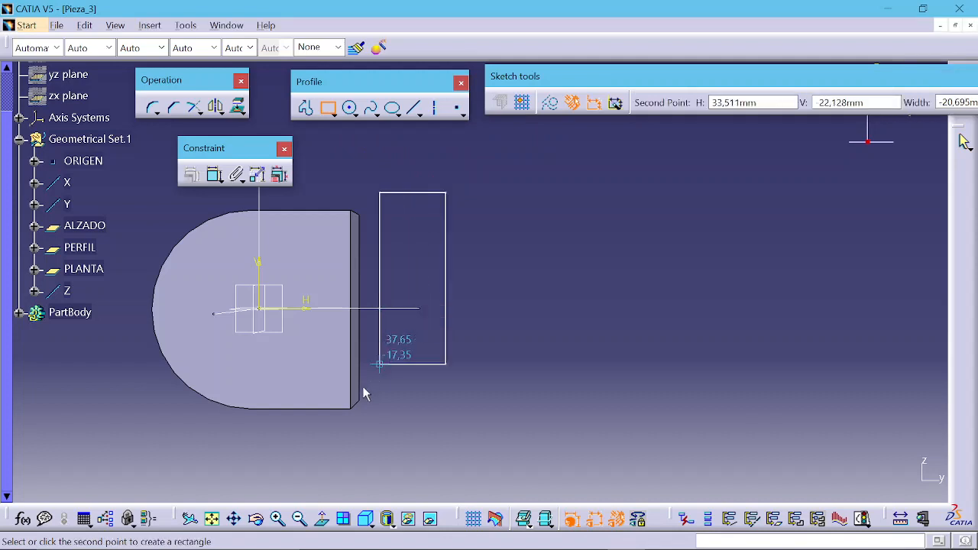
left_click(364, 412)
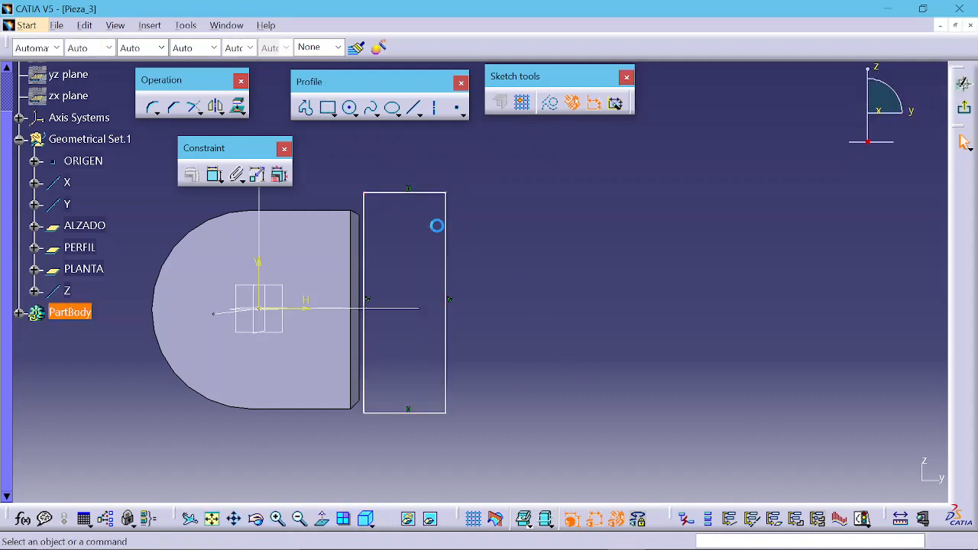
middle_click_drag(435, 227, 464, 166)
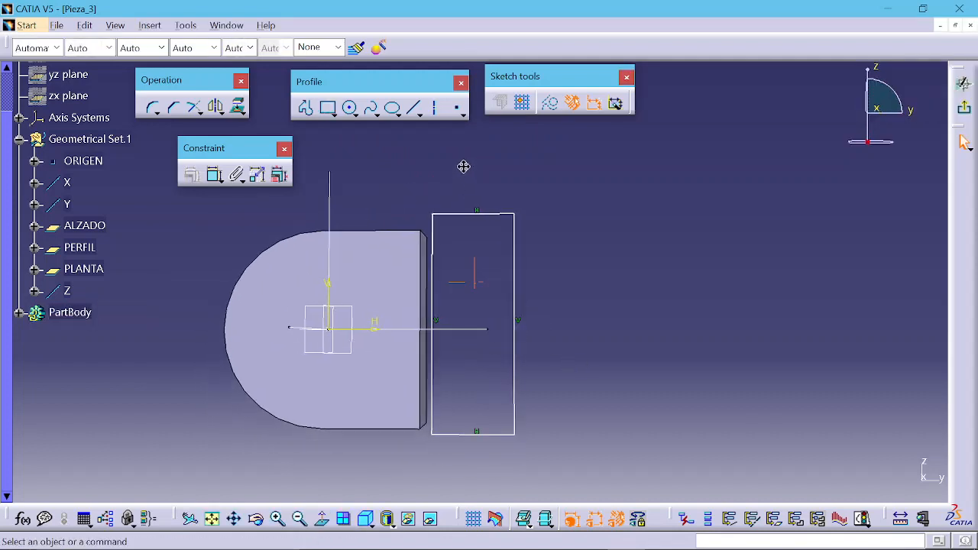
Step: Dimension the rectangle's top edge and set its width to 20 mm
left_click(214, 174)
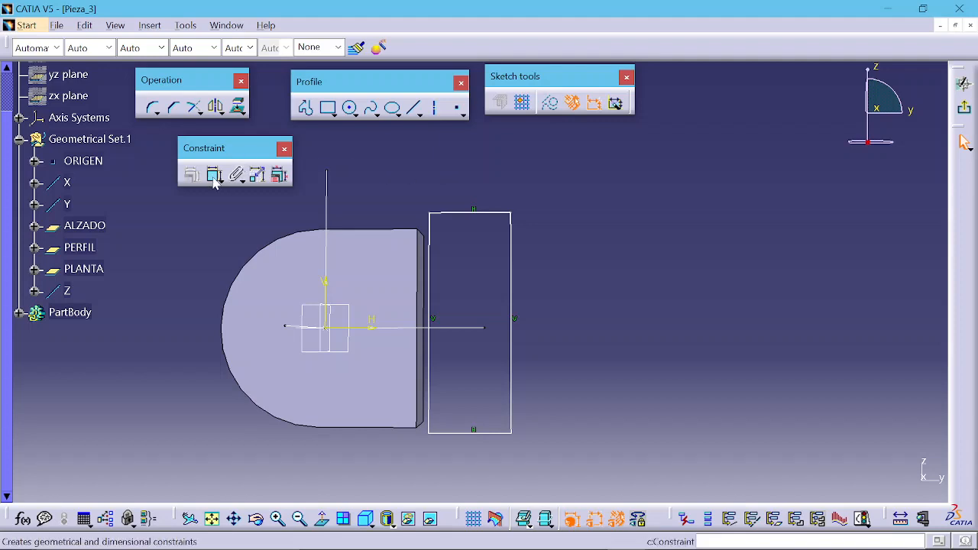
left_click(463, 213)
left_click(473, 172)
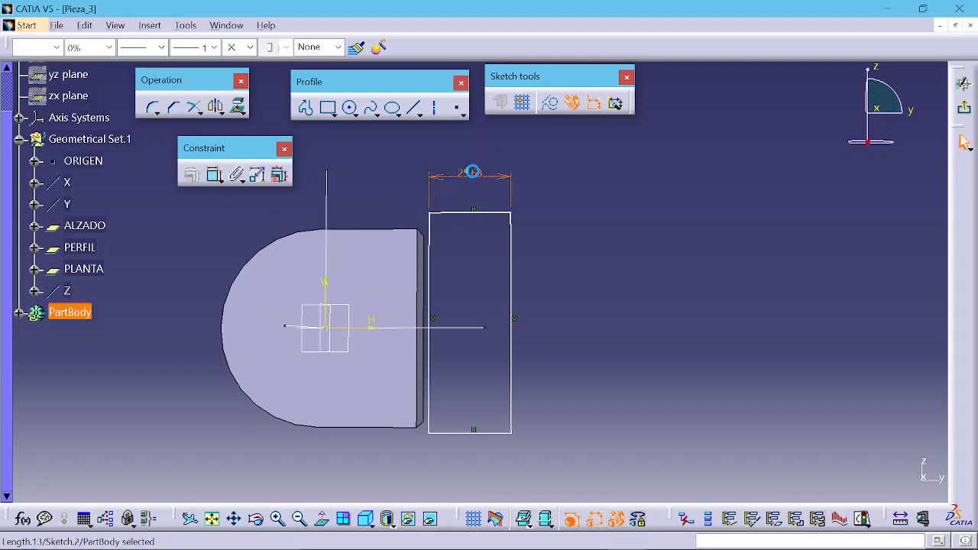
double_click(472, 172)
type("2")
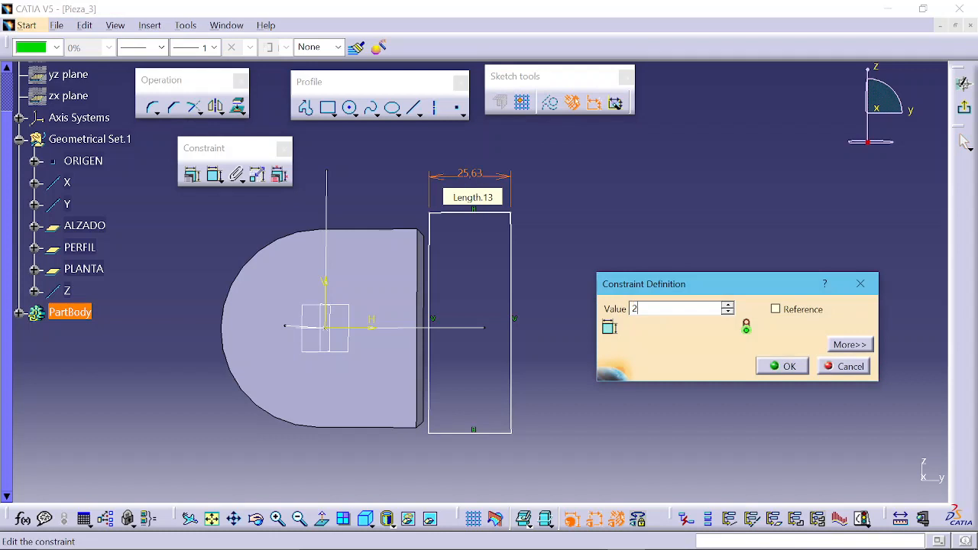
type("0mm")
key("Return")
middle_click_drag(498, 255, 492, 213)
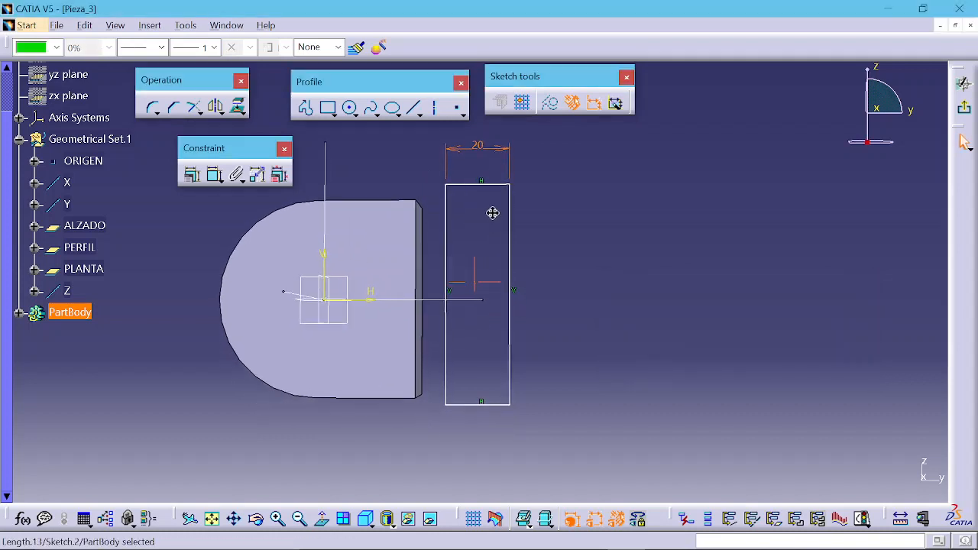
Step: Dimension the rectangle's right edge and set its height to 60 mm
left_click(556, 206)
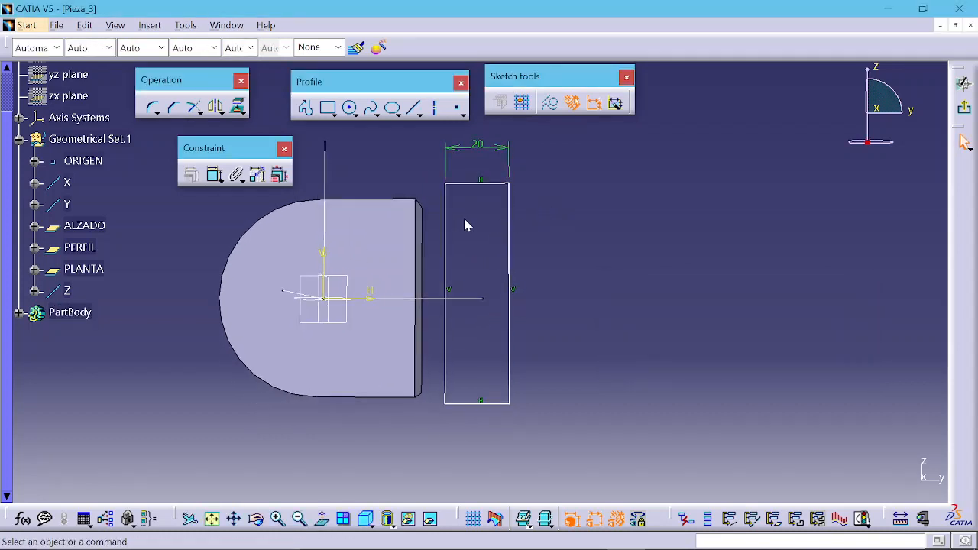
left_click(215, 174)
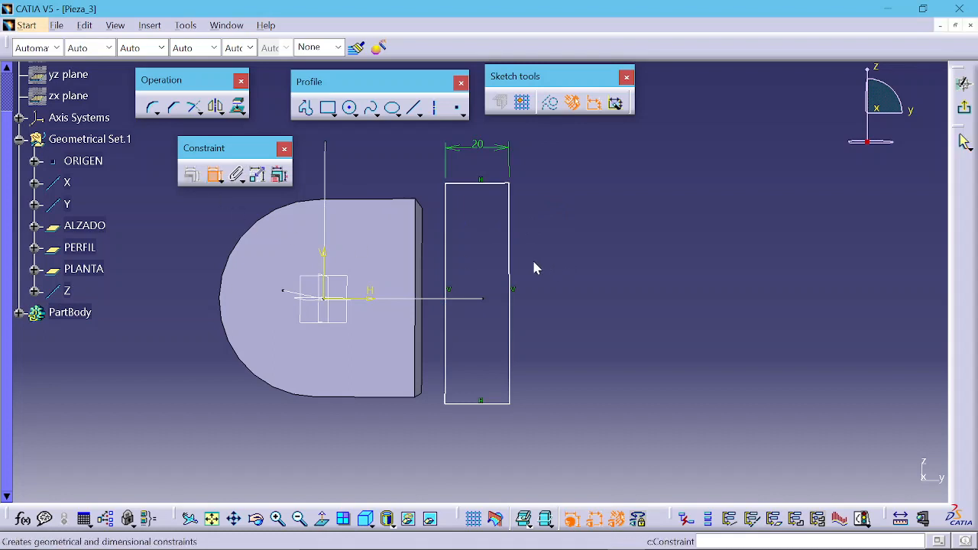
left_click(512, 266)
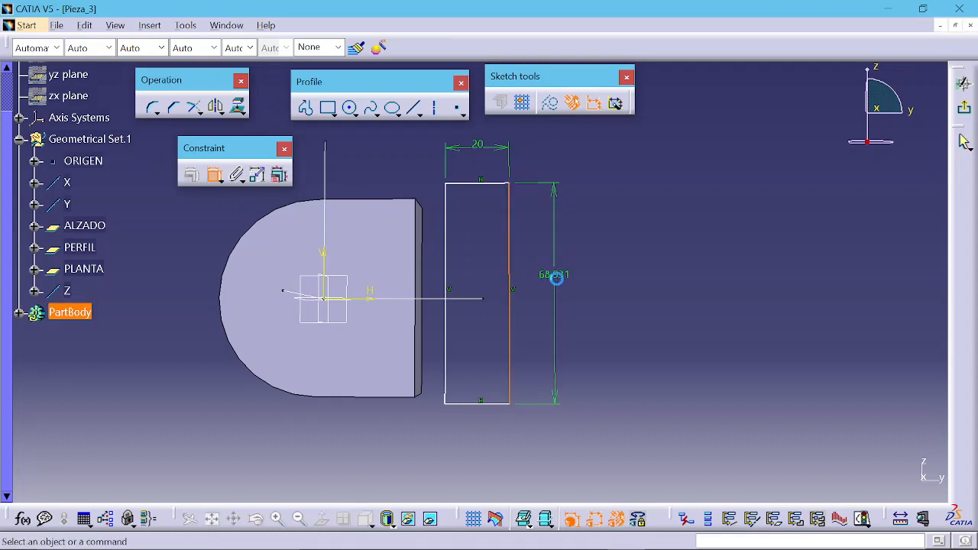
left_click(556, 278)
double_click(554, 275)
type("60")
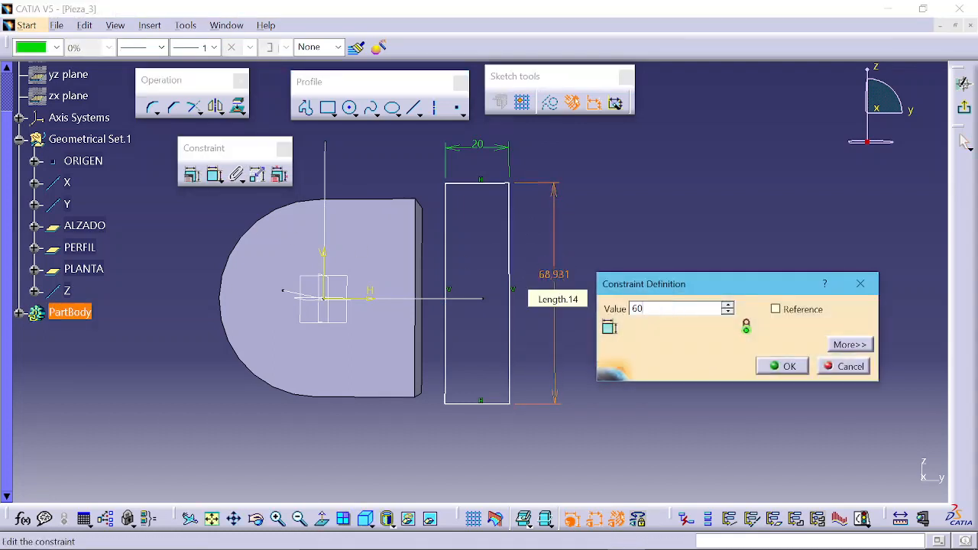
key("Return")
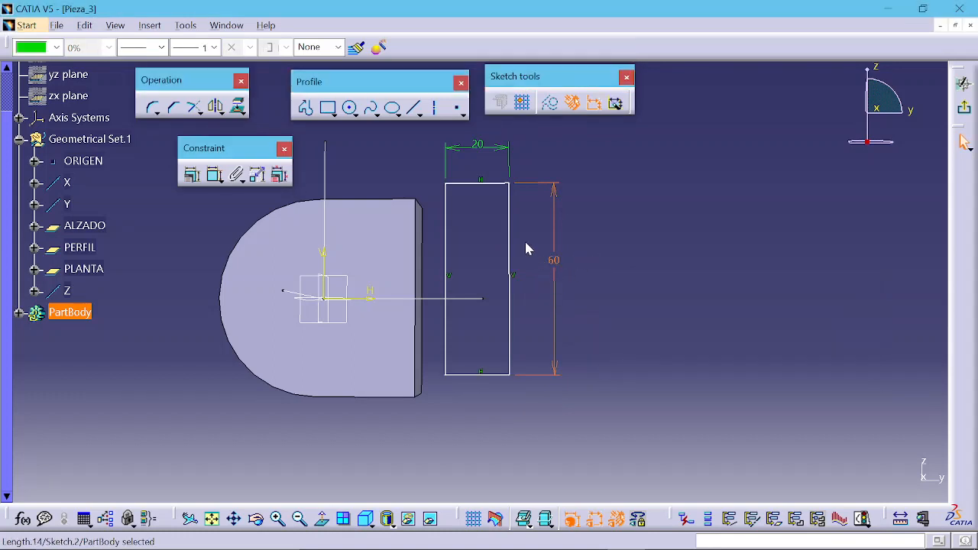
mouse_move(510, 240)
left_mouse_down()
mouse_move(535, 252)
mouse_move(547, 242)
mouse_move(509, 256)
mouse_move(462, 231)
mouse_move(521, 252)
left_mouse_up()
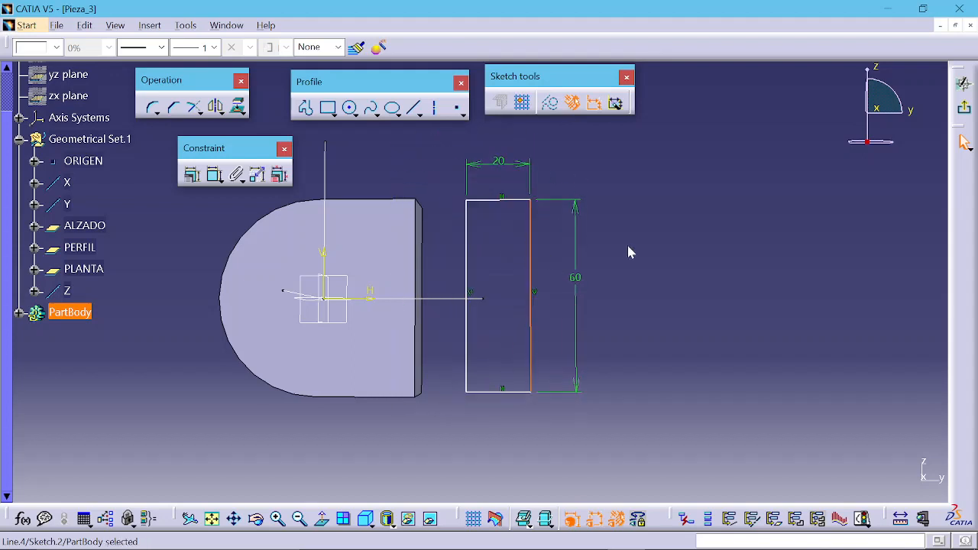
left_click(628, 253)
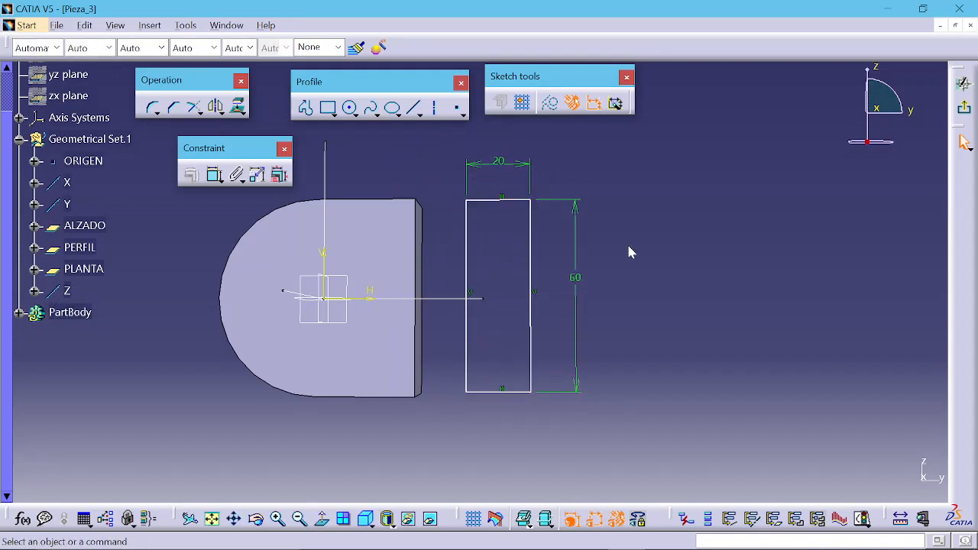
Step: Check the reference drawing and delete the rectangle's 60 mm height dimension
key("alt+Tab")
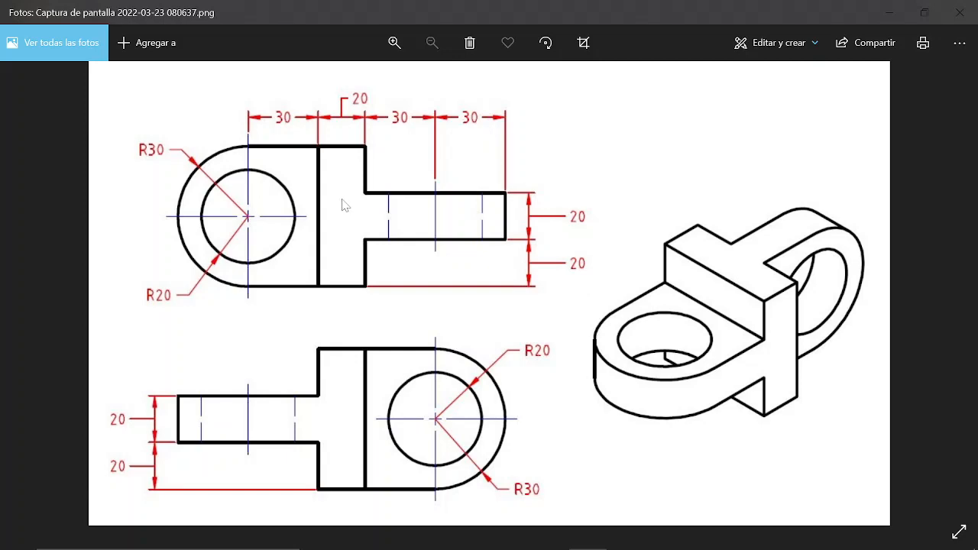
key("alt+Tab")
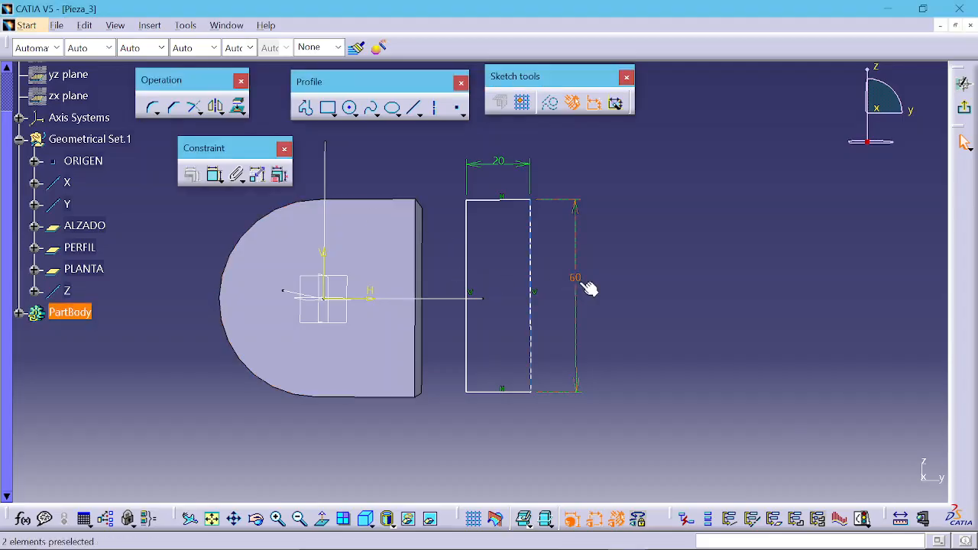
left_click(579, 278)
key("Delete")
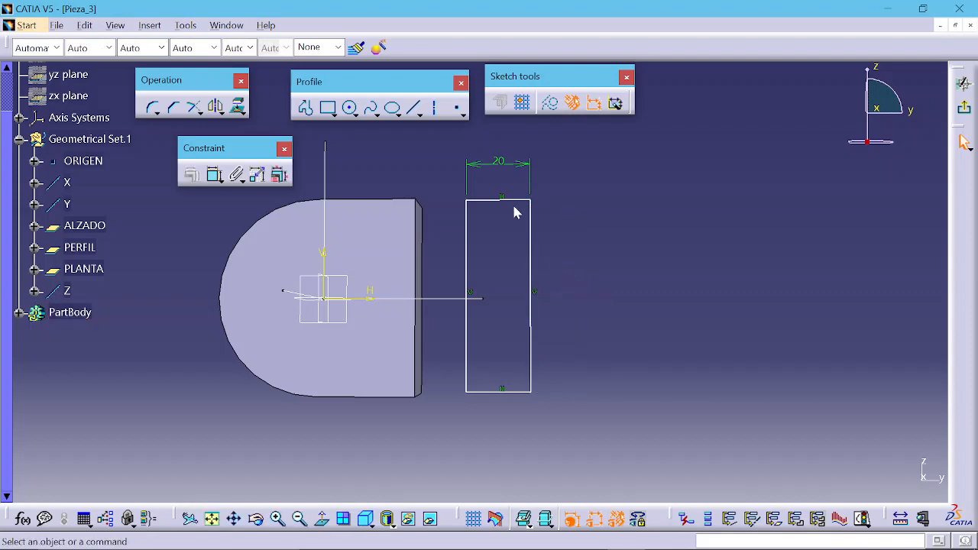
Step: Constrain the rectangle's bottom edge to be coincident with the padded part's bottom edge
mouse_move(514, 203)
left_mouse_down()
mouse_move(503, 211)
mouse_move(516, 211)
left_mouse_up()
left_click(548, 214)
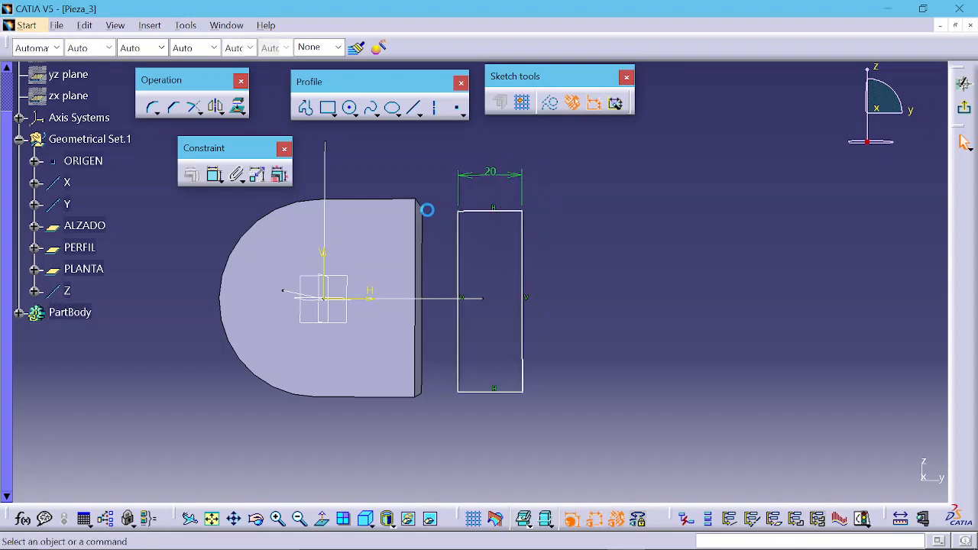
mouse_move(388, 205)
middle_mouse_down()
mouse_move(406, 312)
mouse_move(402, 167)
mouse_move(459, 212)
middle_mouse_up()
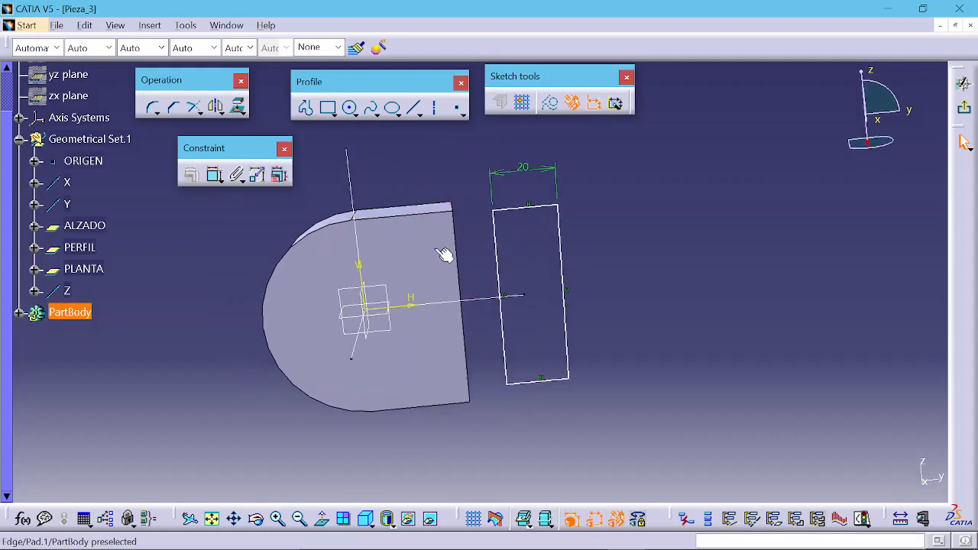
middle_click_drag(442, 319, 454, 421)
middle_click_drag(489, 275, 496, 341)
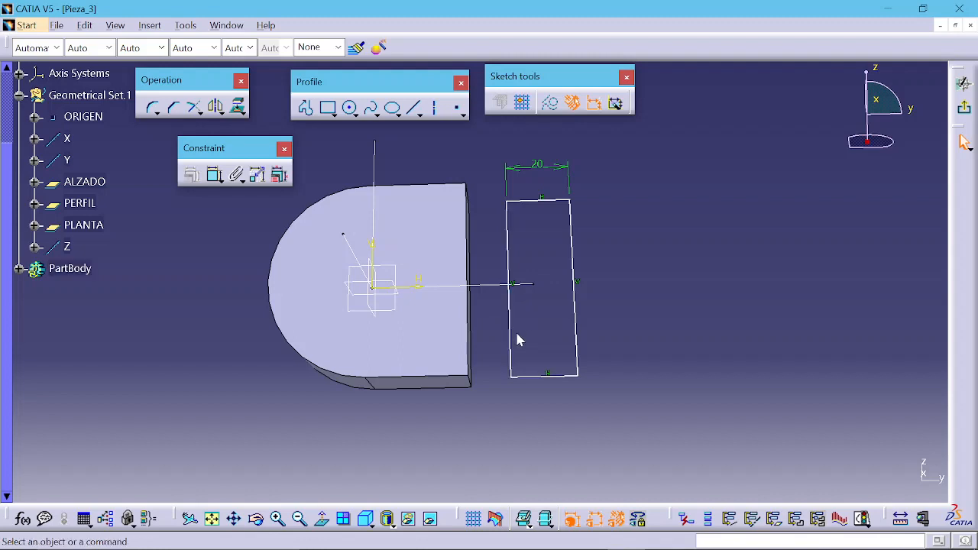
left_click(544, 377)
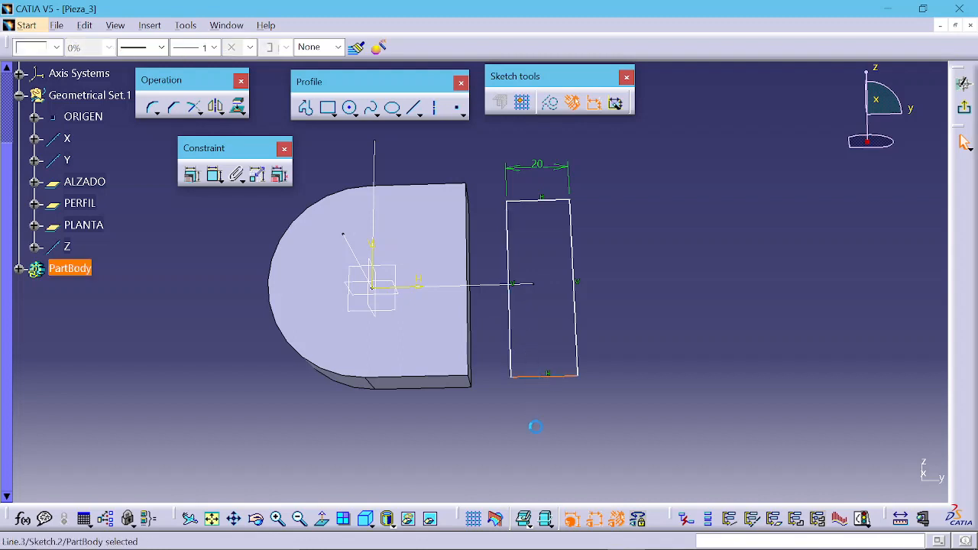
left_click(465, 386)
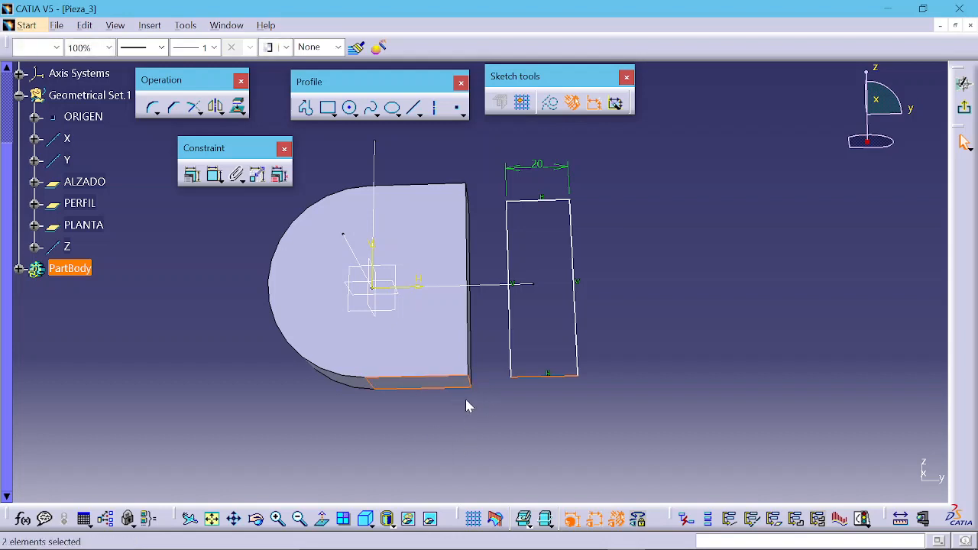
left_click(192, 181)
left_click_drag(195, 219, 147, 198)
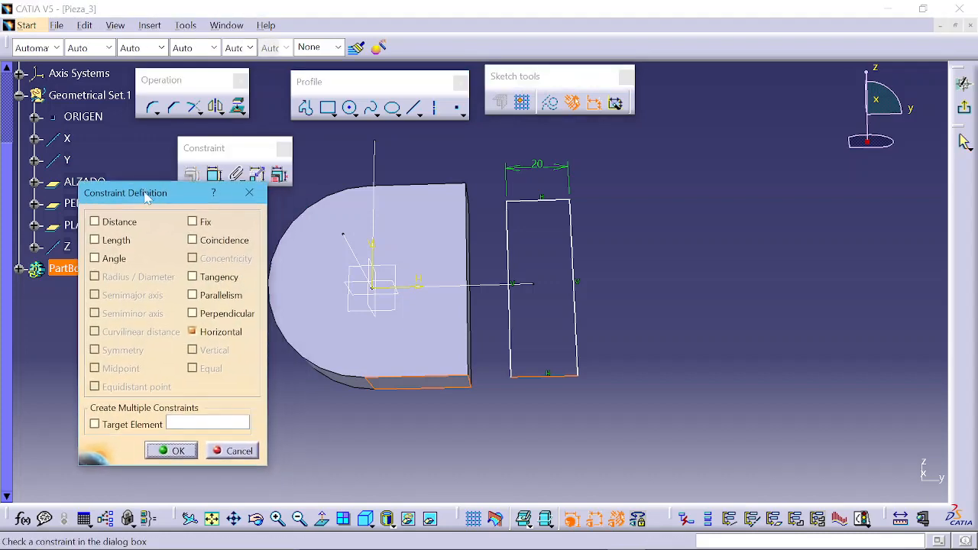
left_click(227, 243)
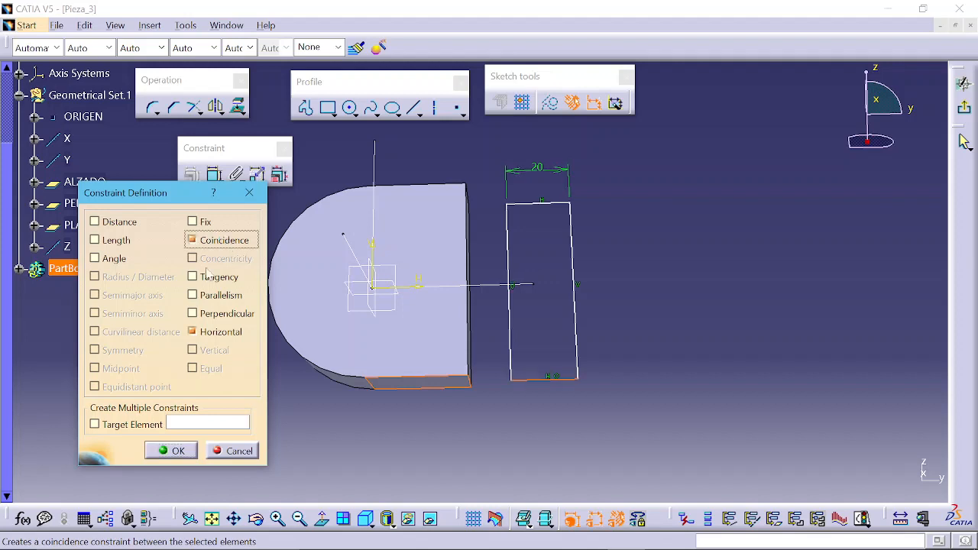
left_click(171, 451)
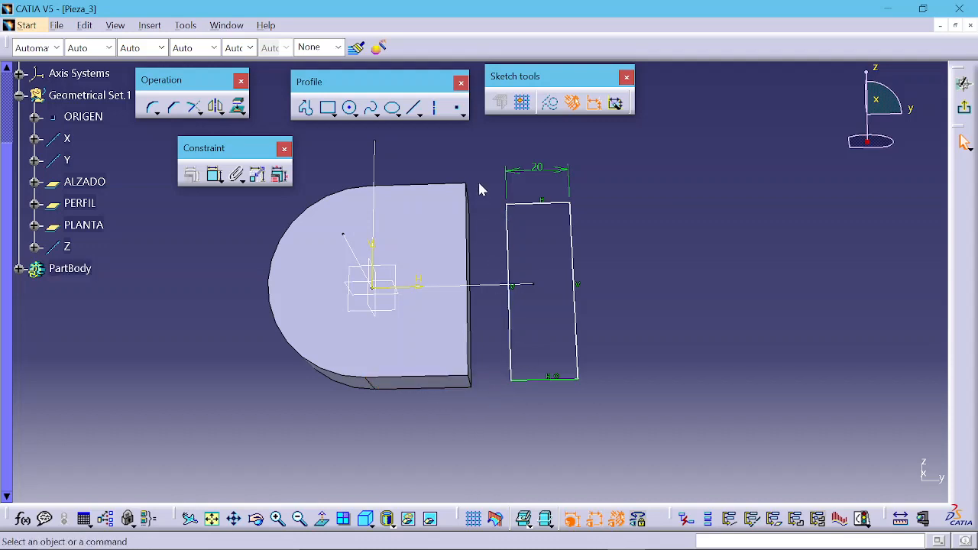
Step: Constrain the rectangle's top edge to be coincident with the padded part's top edge
middle_click_drag(480, 189, 500, 430)
left_click(544, 218)
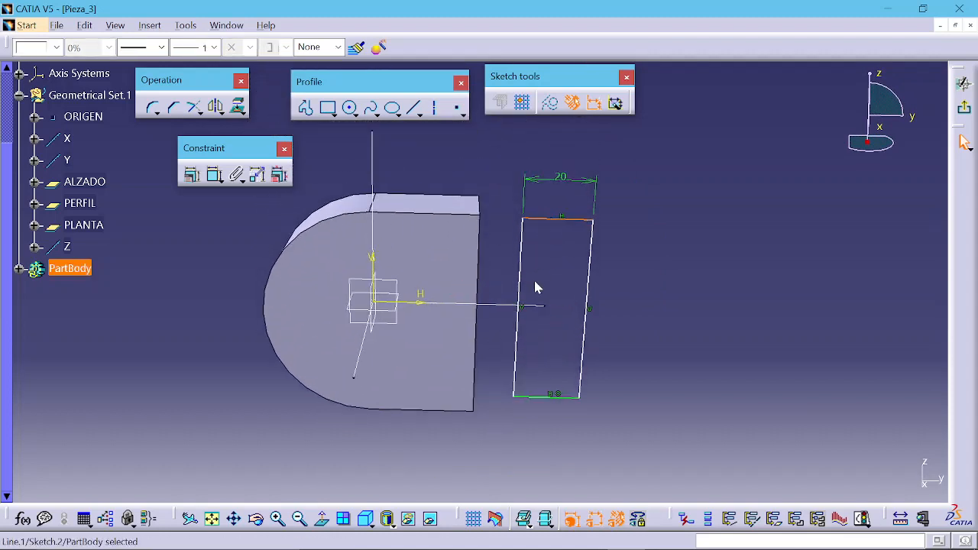
left_click(454, 204, "ctrl")
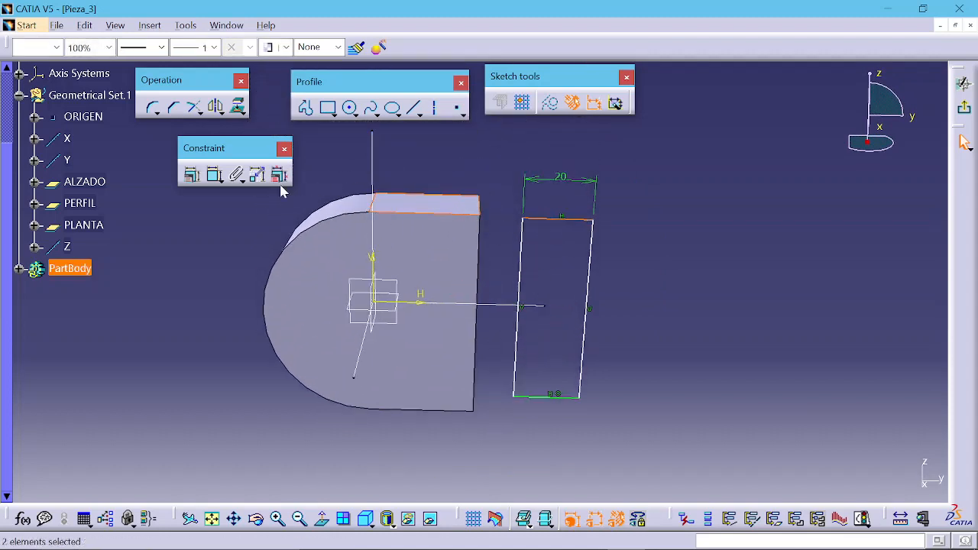
left_click(214, 175)
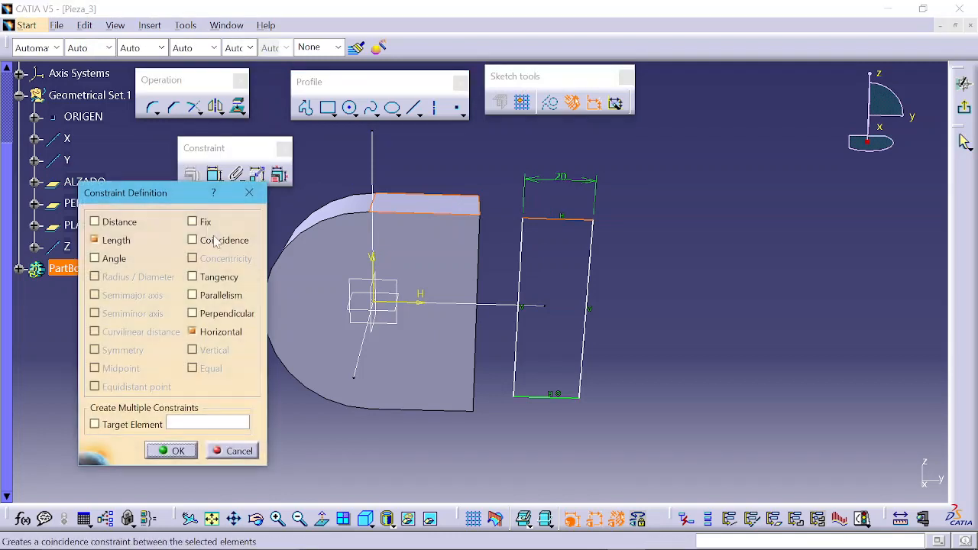
left_click(219, 240)
left_click(172, 451)
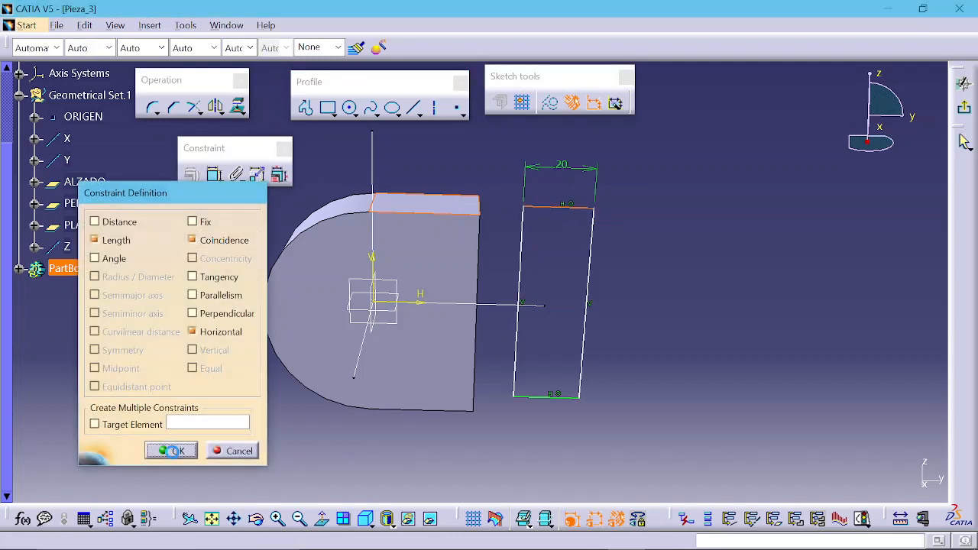
Step: Compare with the reference drawing and make the rectangle's left edge coincident with the part's end edge
left_click_drag(580, 209, 556, 253)
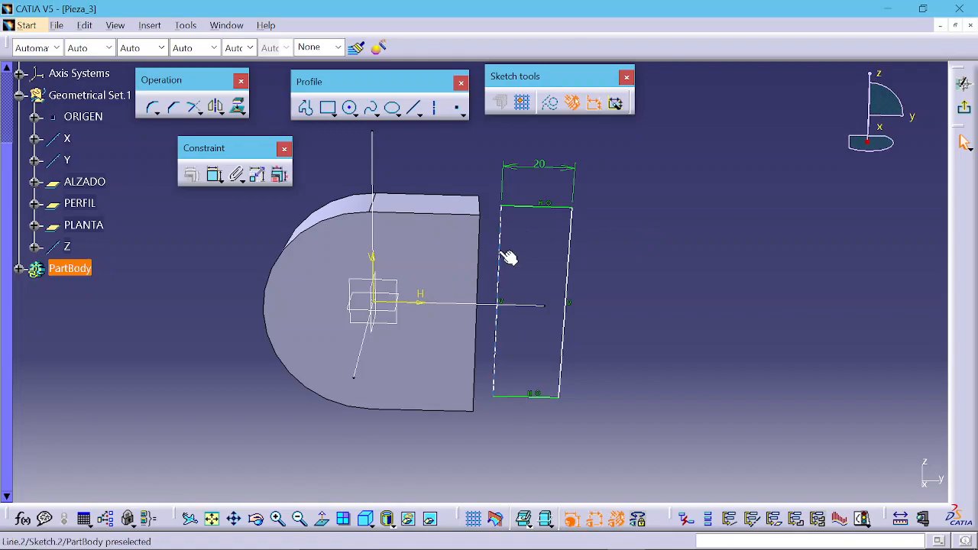
key("alt+Tab")
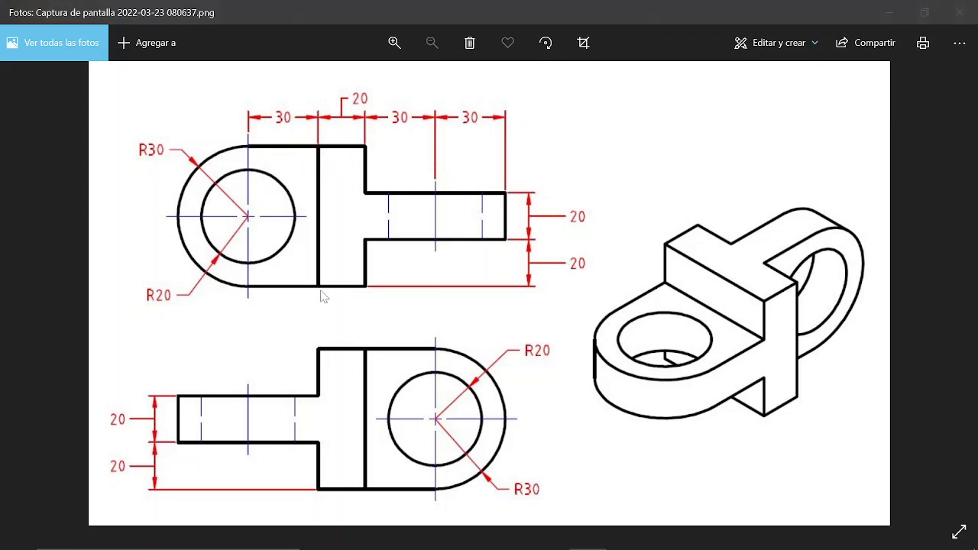
key("alt+Tab")
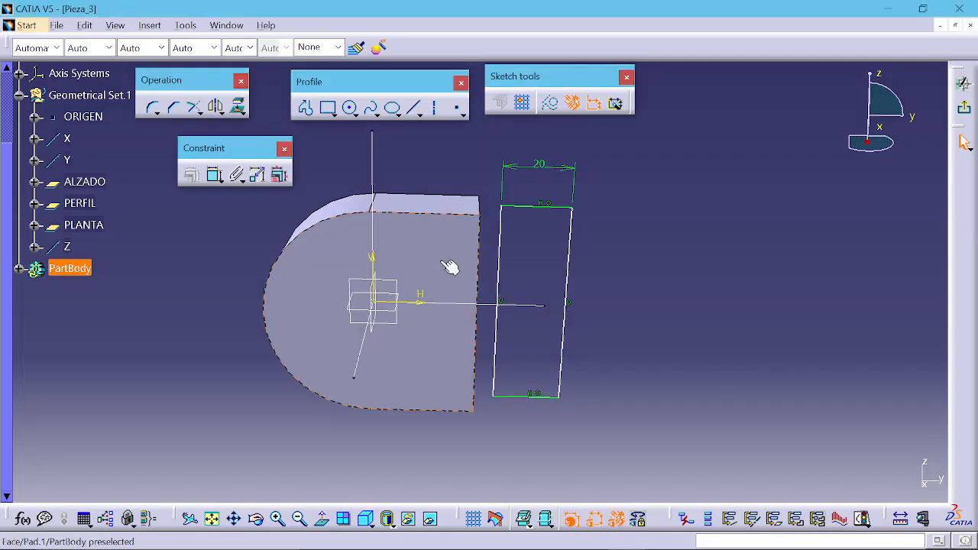
left_click(500, 243)
mouse_move(472, 266)
middle_mouse_down()
mouse_move(428, 278)
mouse_move(538, 249)
middle_mouse_up()
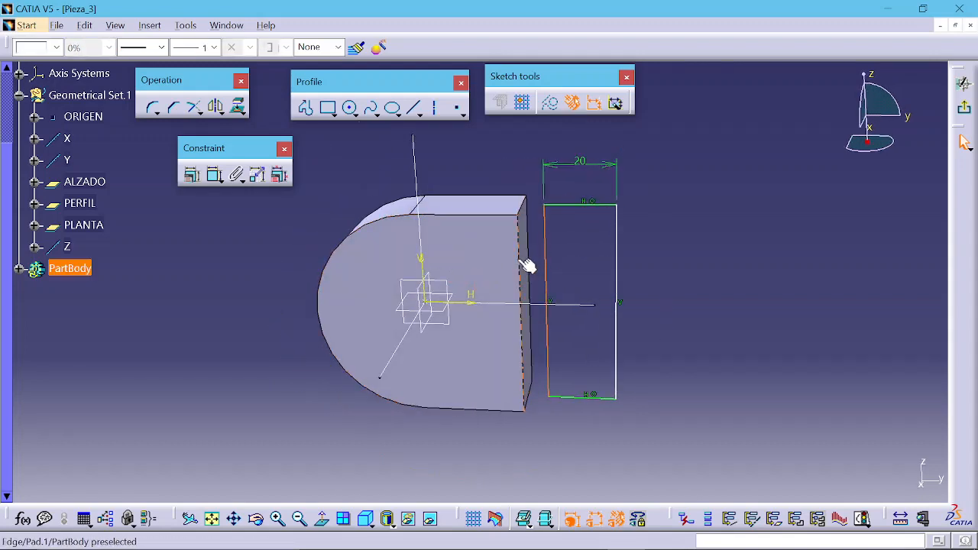
left_click(527, 265, "ctrl")
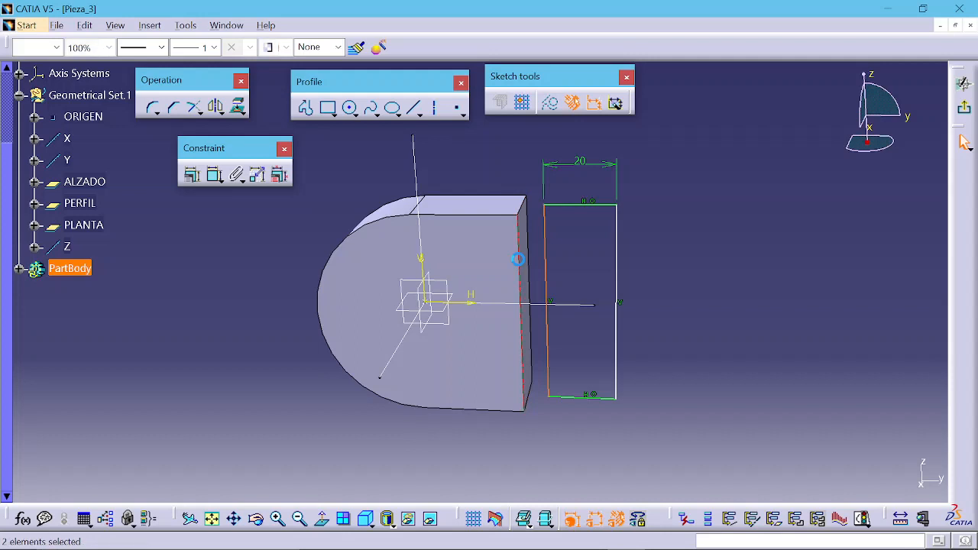
left_click(191, 174)
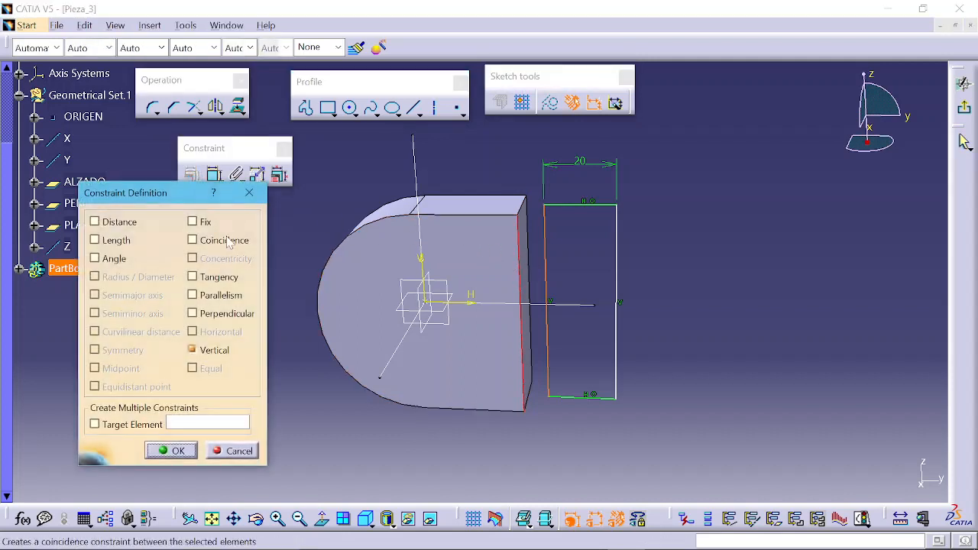
left_click(228, 243)
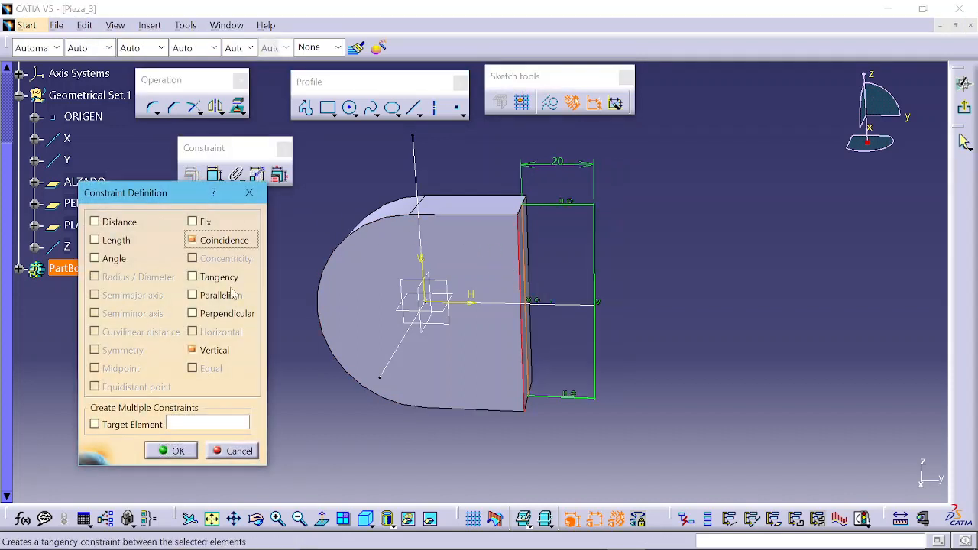
left_click(170, 451)
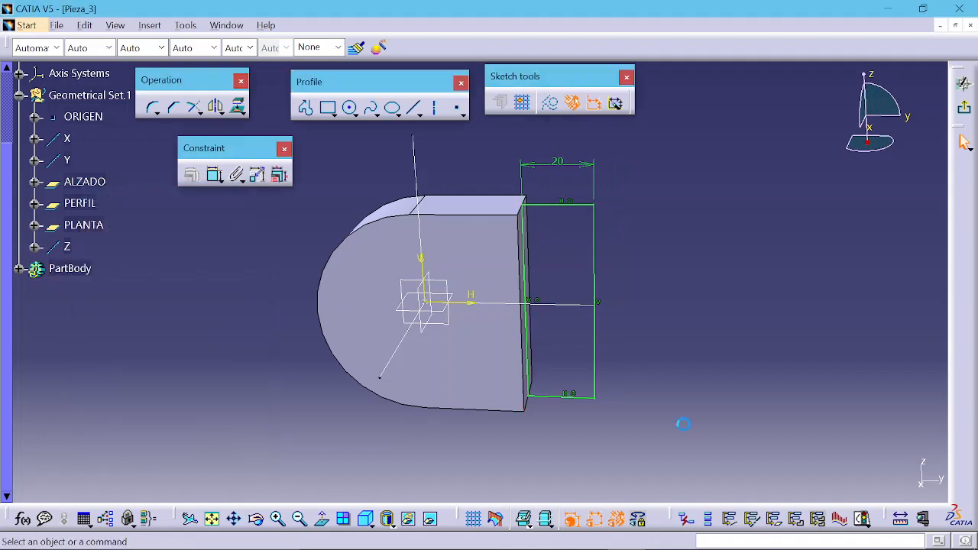
Step: Check the sketch's solving status, then exit the sketcher
left_click(595, 234)
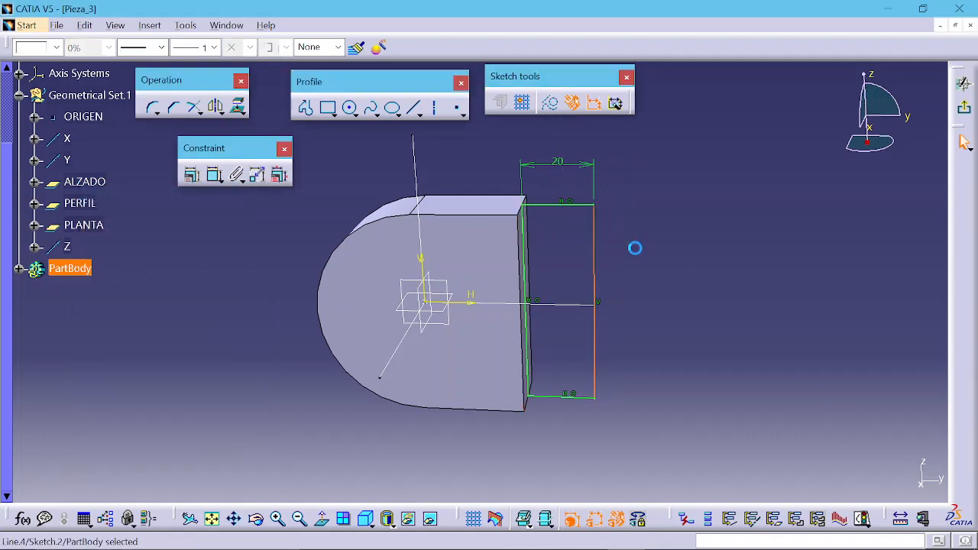
left_click(749, 395)
left_click(863, 519)
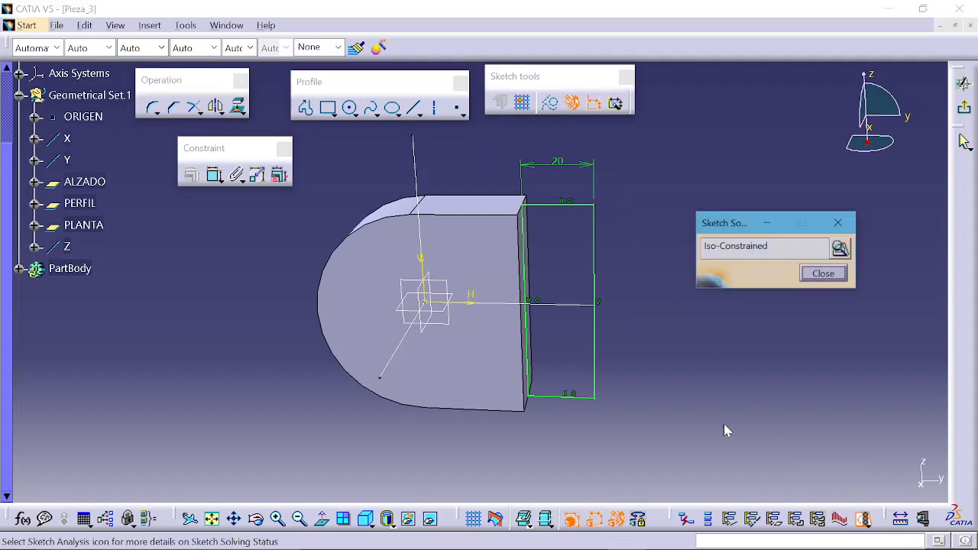
left_click(819, 274)
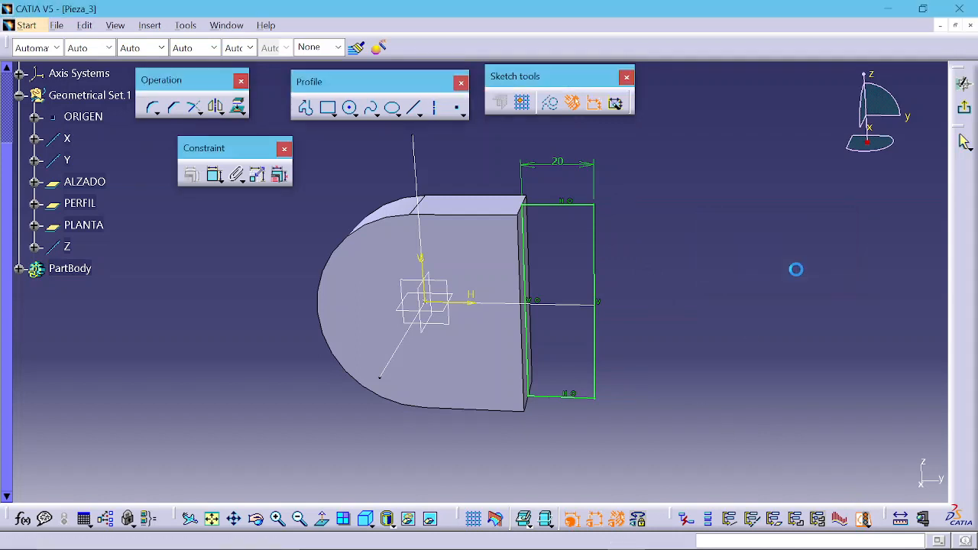
left_click(964, 83)
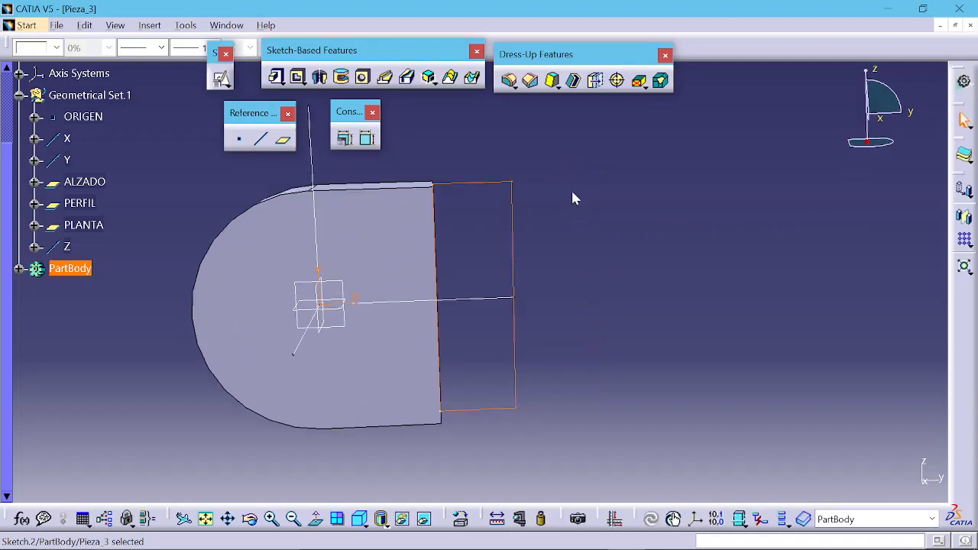
Step: Pad the rectangle sketch 30 mm with mirrored extent
mouse_move(574, 199)
middle_mouse_down()
mouse_move(489, 321)
mouse_move(575, 252)
middle_mouse_up()
left_click(485, 151)
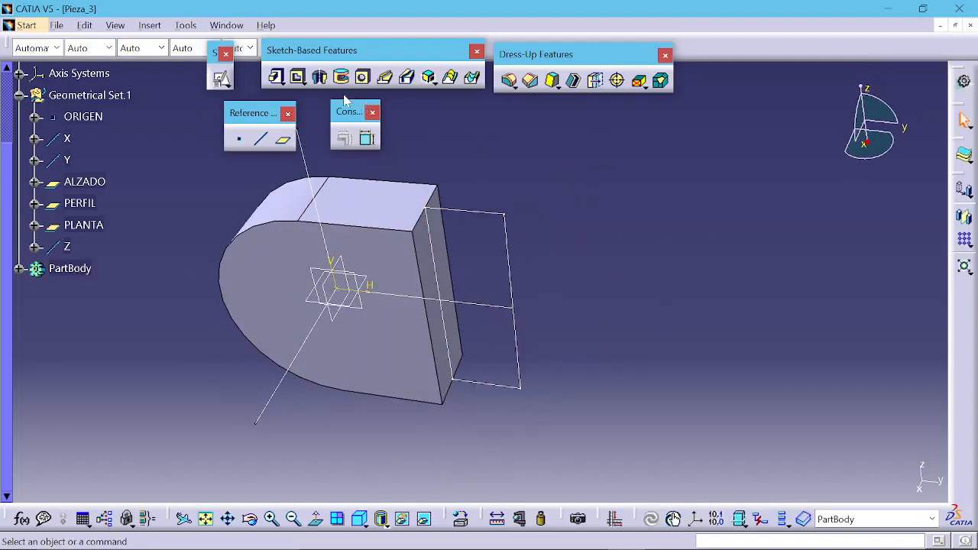
left_click(276, 76)
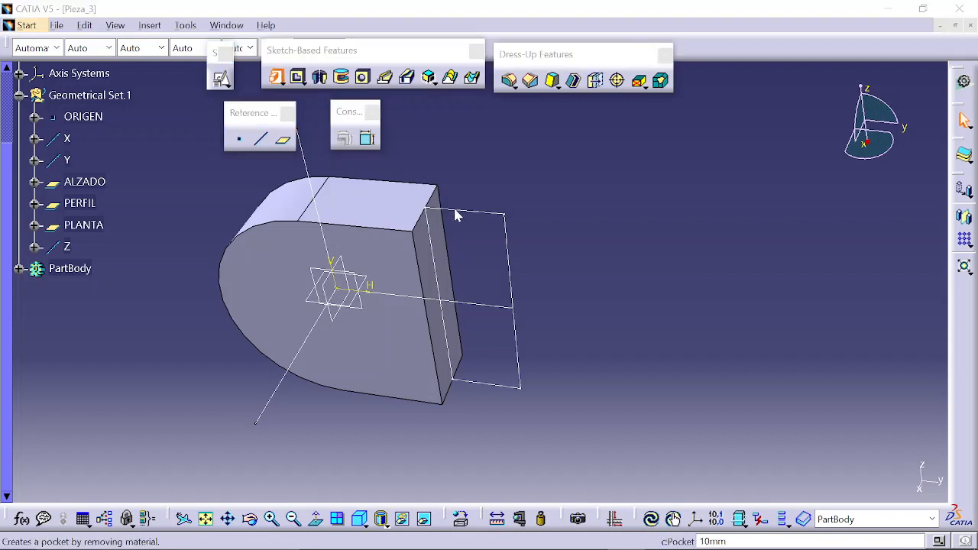
left_click(476, 214)
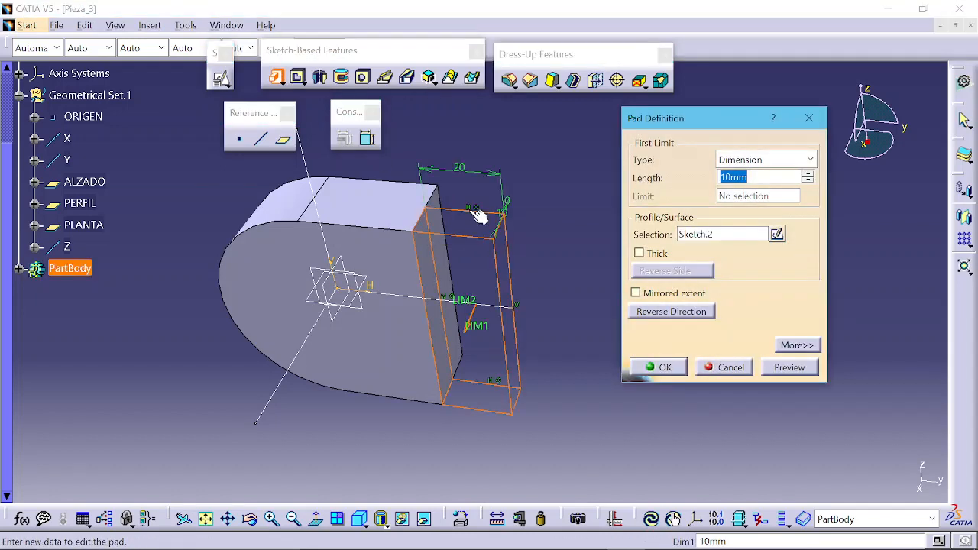
key("alt+Tab")
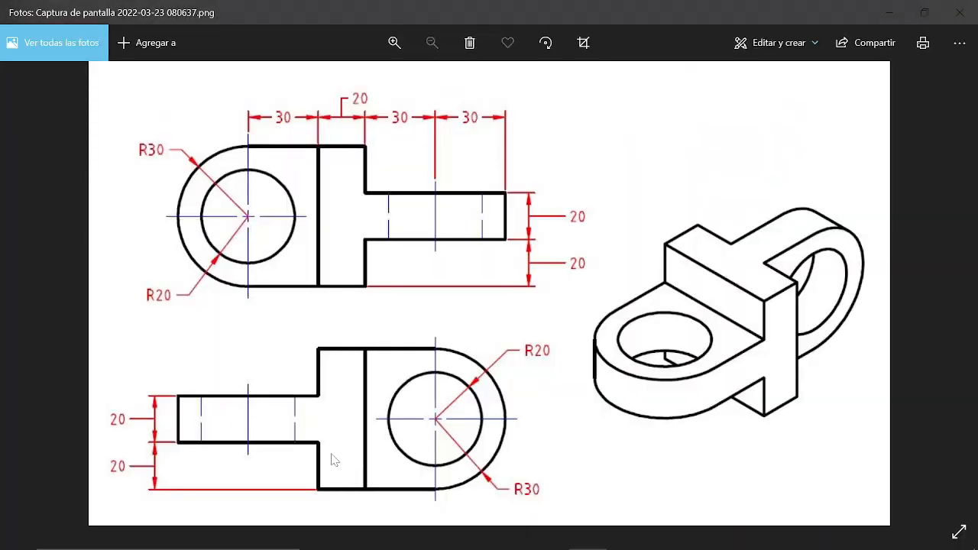
key("alt+Tab")
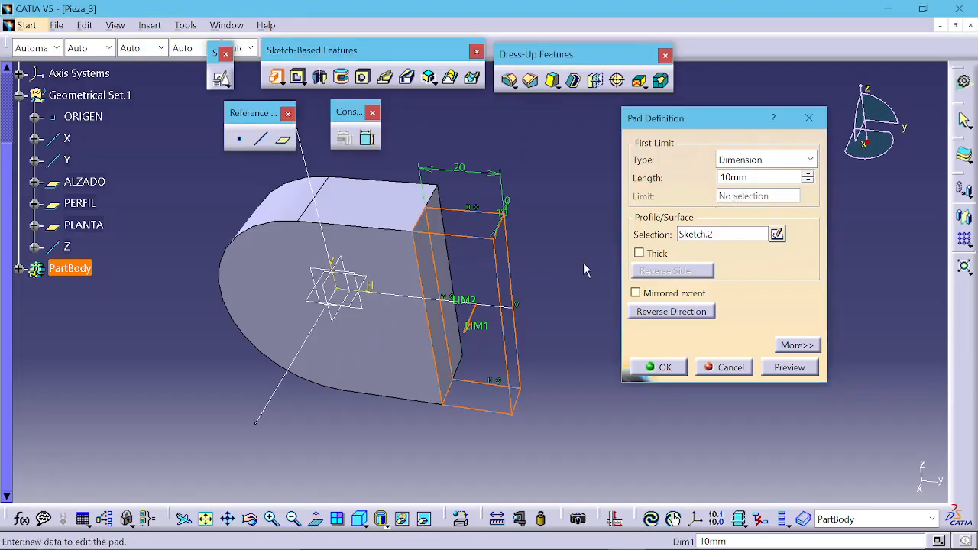
left_click(652, 295)
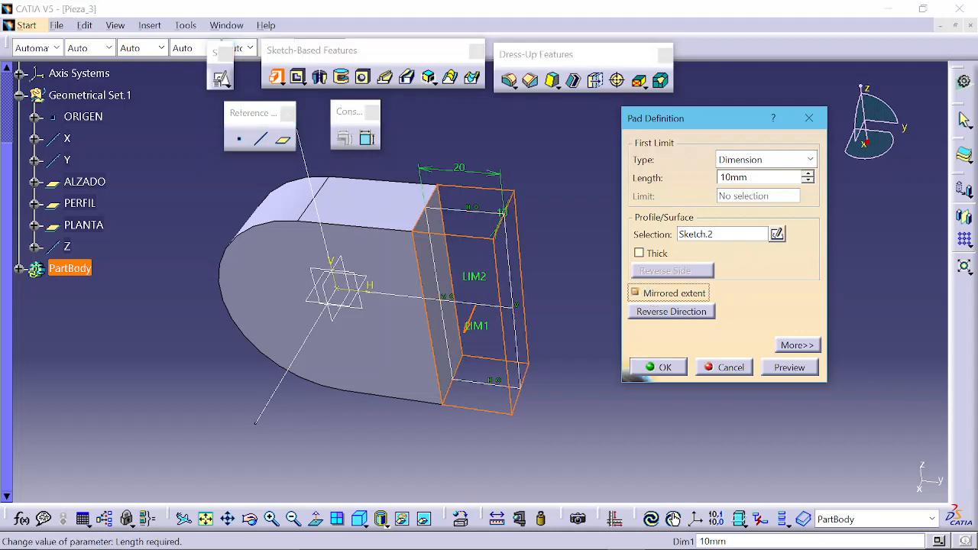
left_click_drag(753, 177, 678, 196)
type("3")
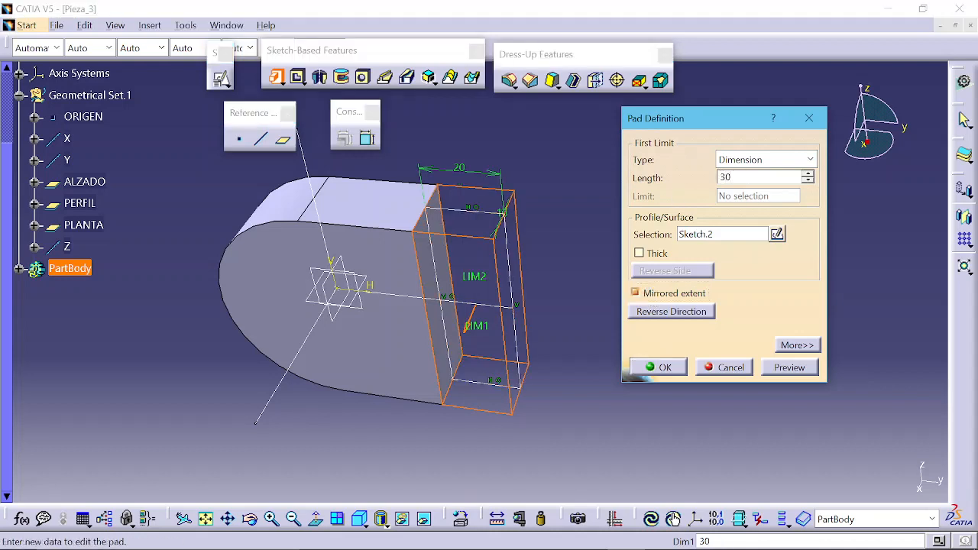
type("0")
key("Return")
left_click(663, 369)
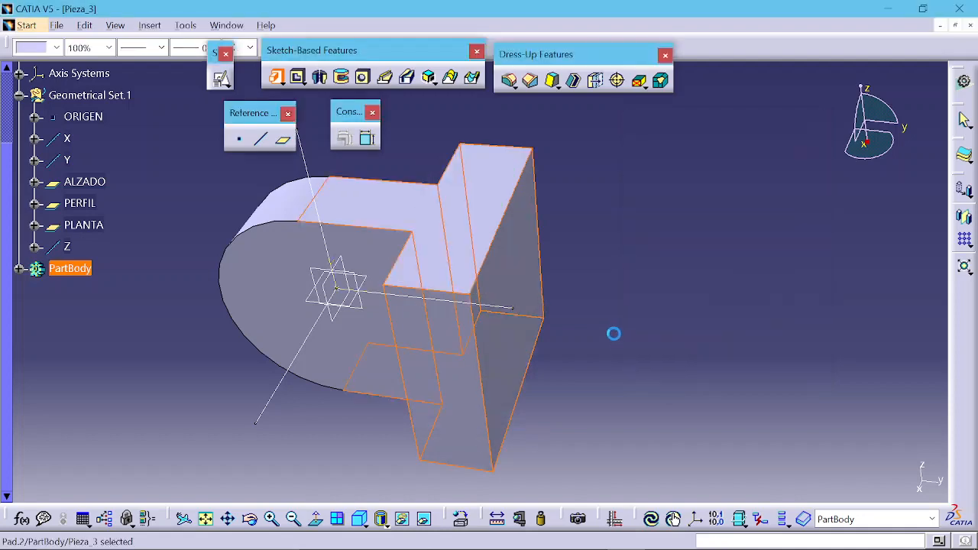
Step: Rotate the model and compare it with the reference drawing
middle_click_drag(496, 357, 390, 186)
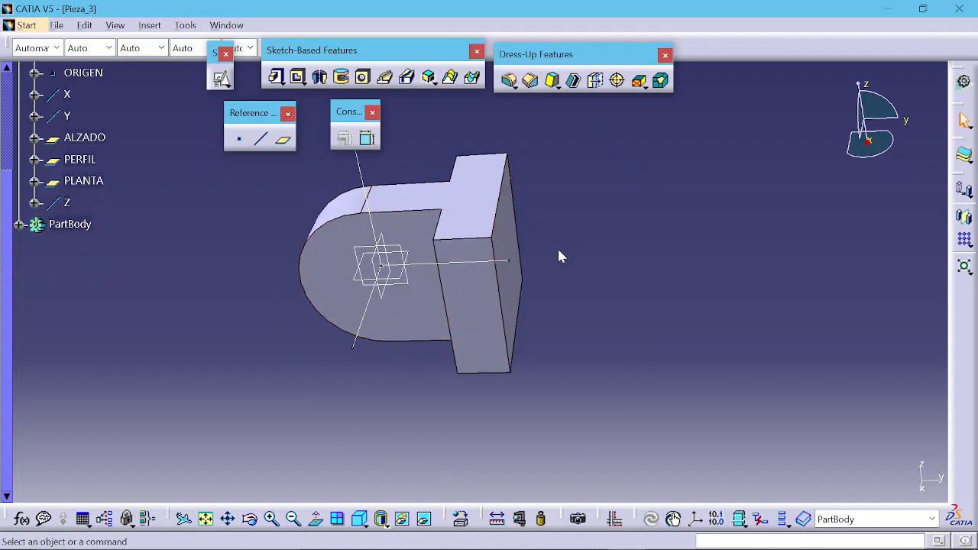
key("alt+Tab")
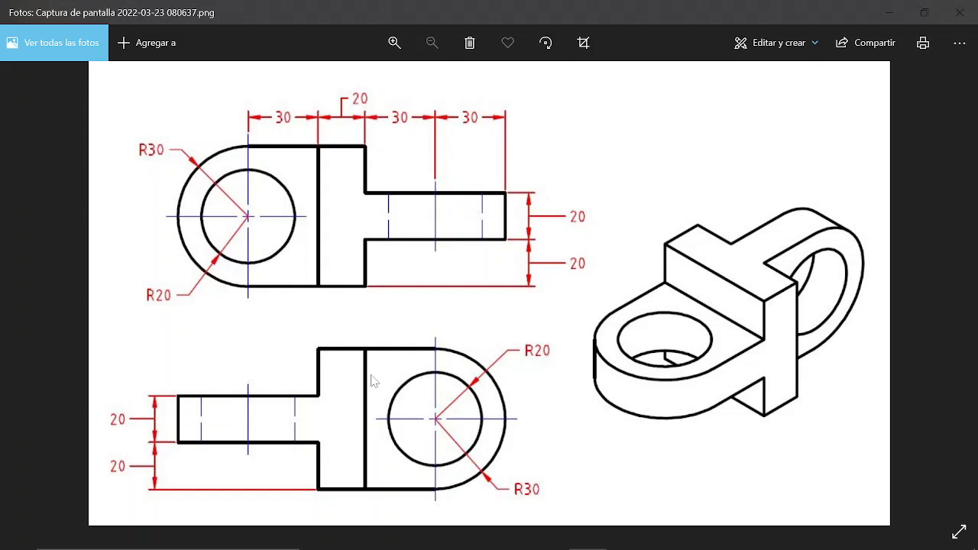
key("alt+Tab")
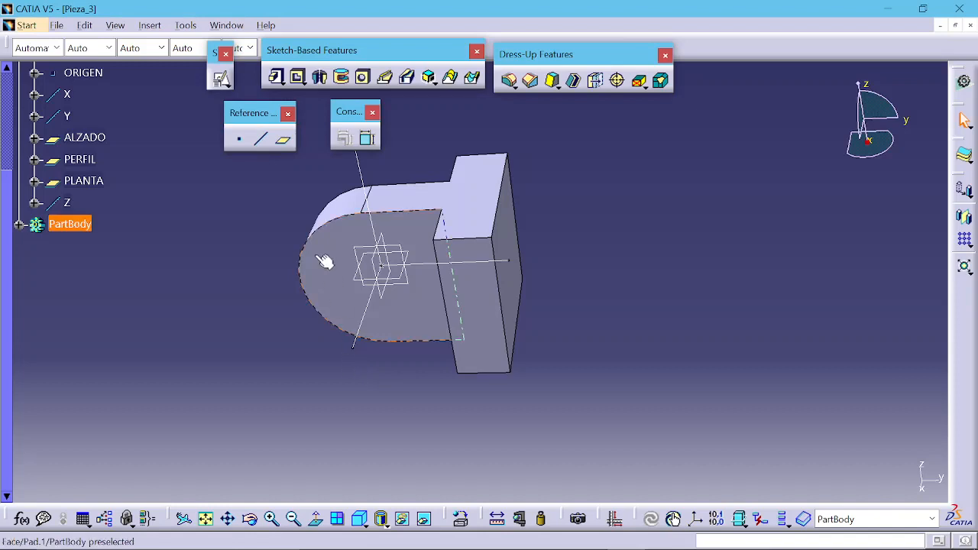
Step: Start a positioned sketch on the PLANTA plane
left_click(221, 78)
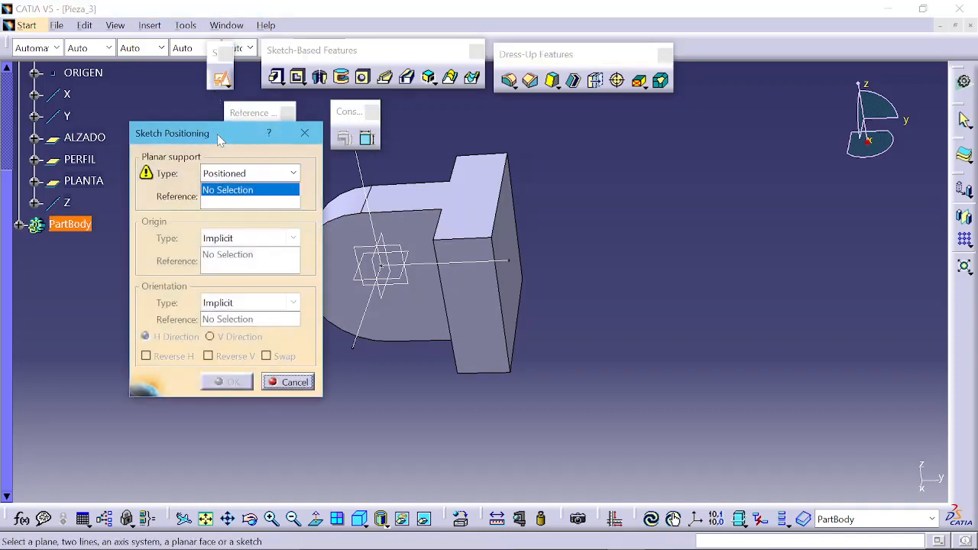
left_click(402, 283)
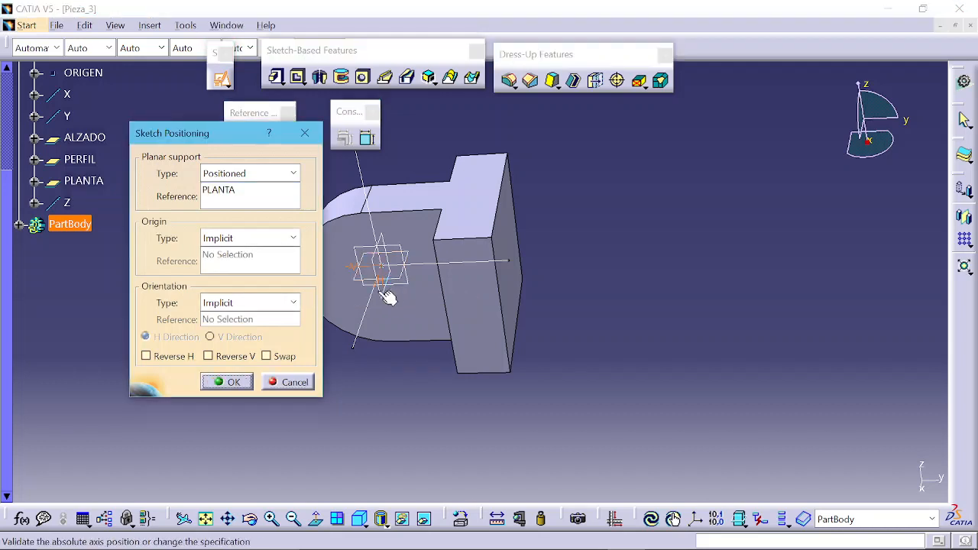
middle_click_drag(433, 217, 528, 278)
middle_click_drag(399, 337, 452, 339)
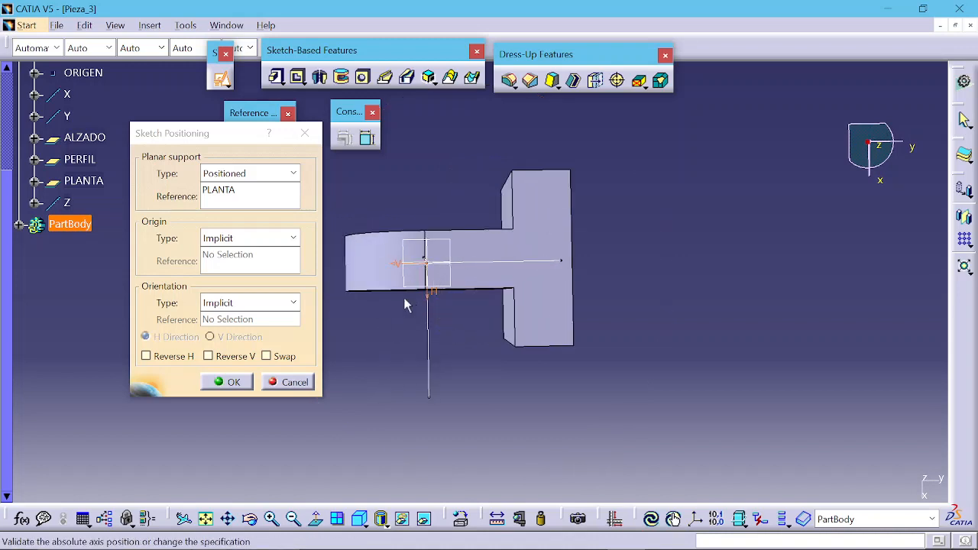
left_click(175, 357)
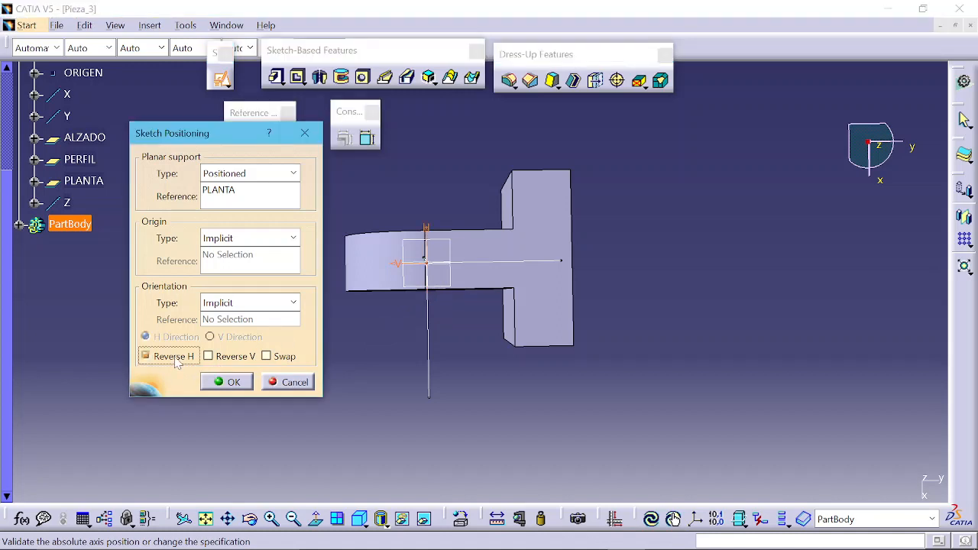
left_click(230, 362)
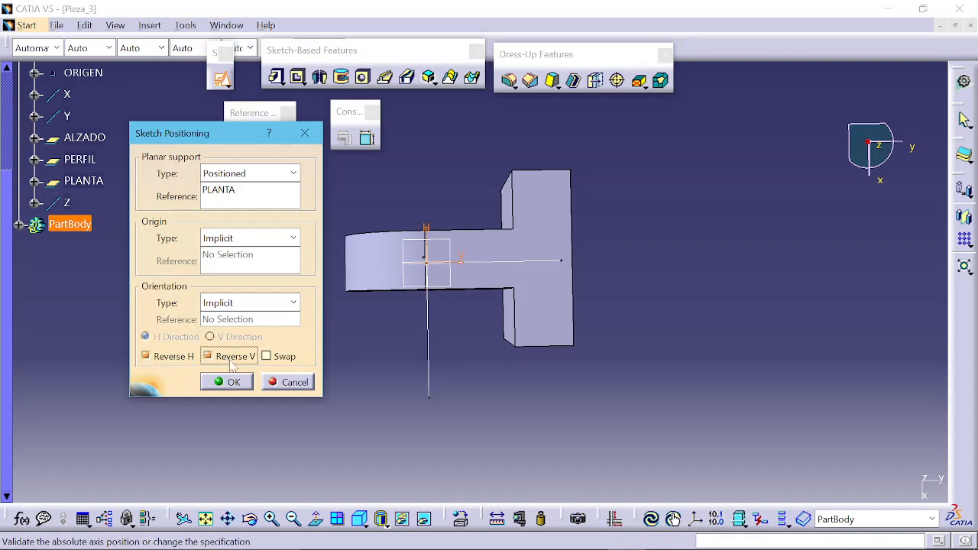
left_click(276, 359)
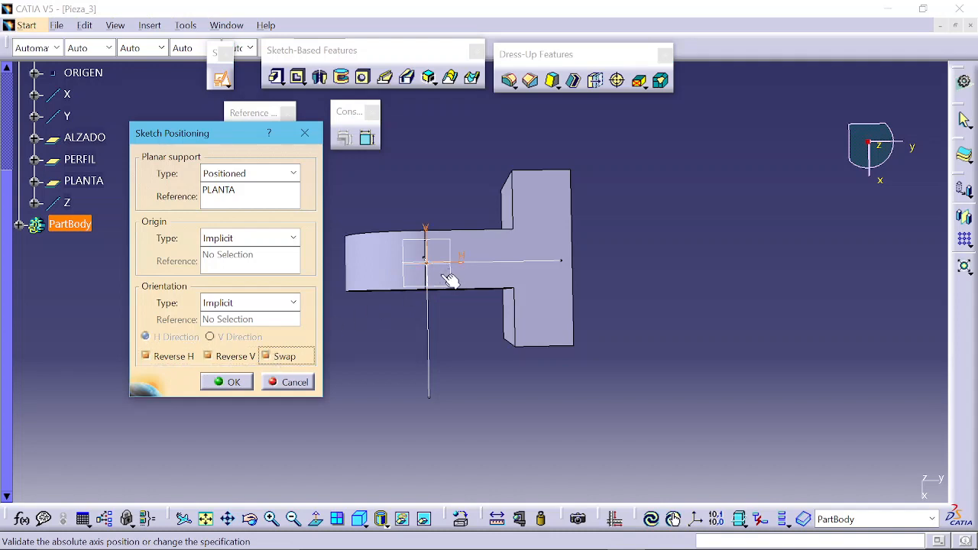
left_click(277, 358)
left_click(207, 357)
left_click(146, 356)
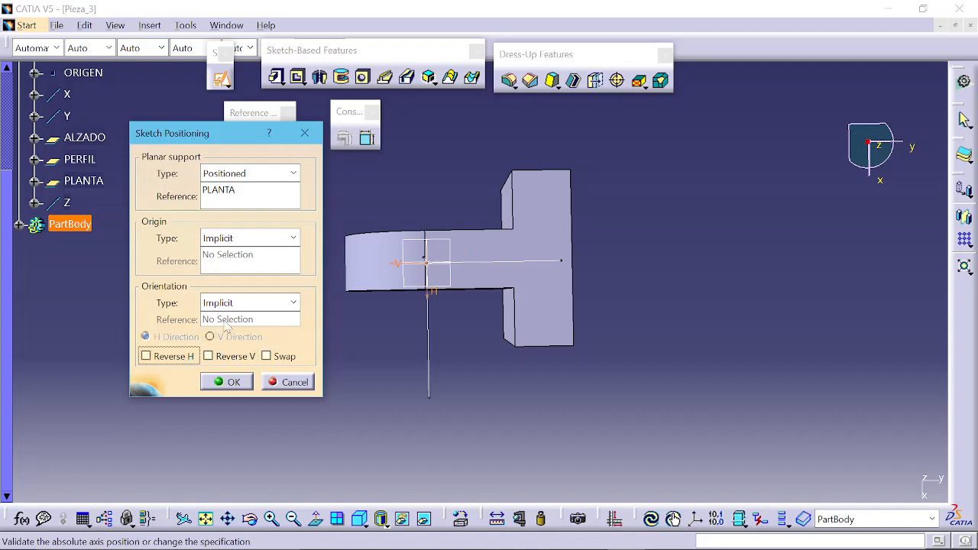
Step: Orient the sketch parallel to the Y axis with the V direction reversed, and confirm the positioning
left_click(241, 304)
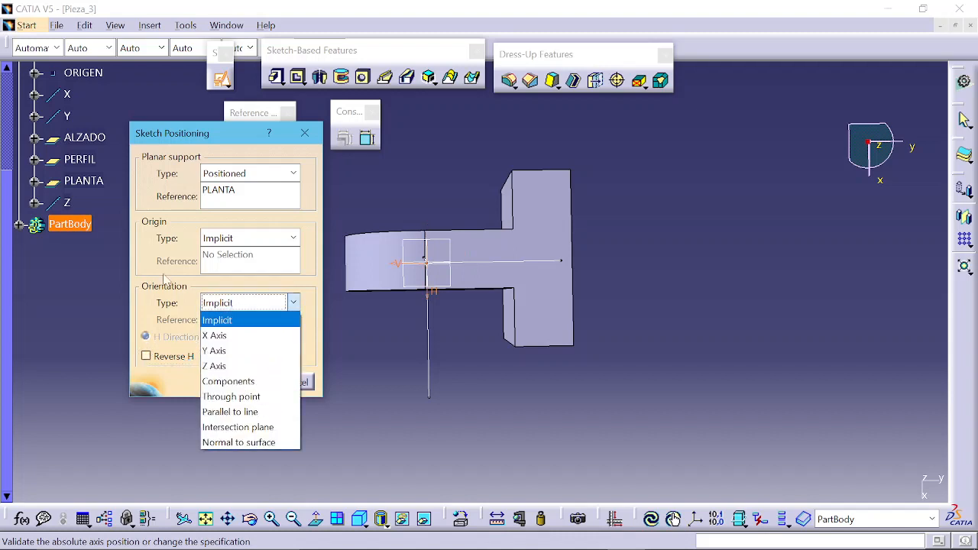
left_click(238, 413)
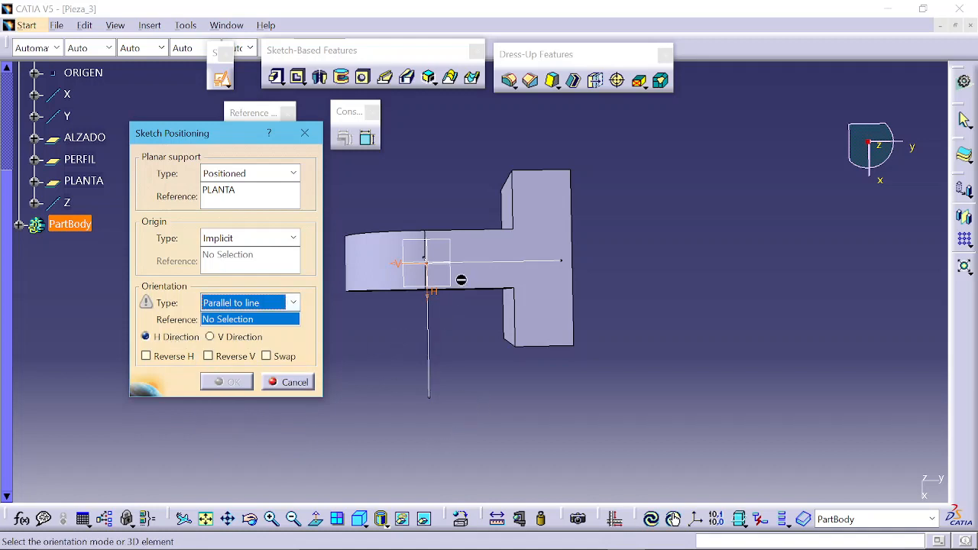
left_click(492, 269)
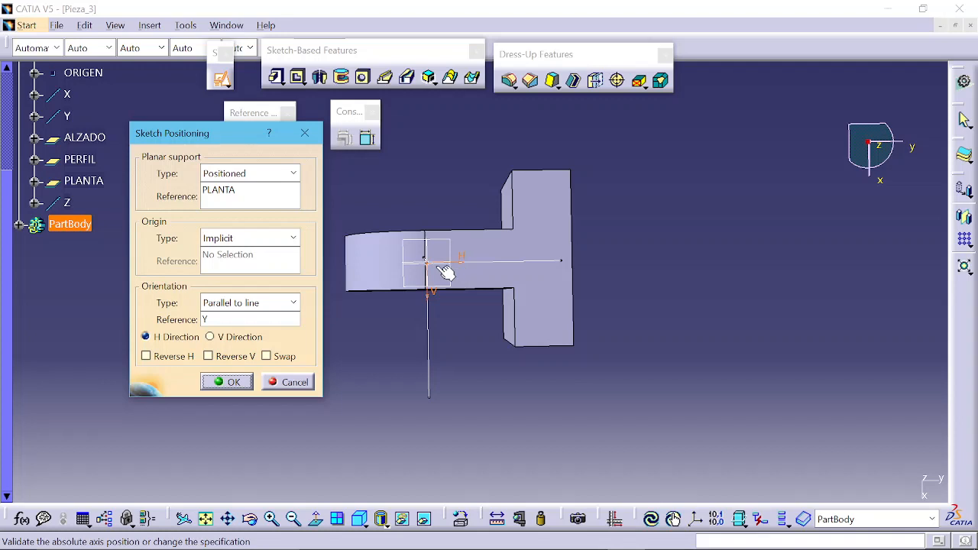
left_click(233, 357)
left_click(221, 382)
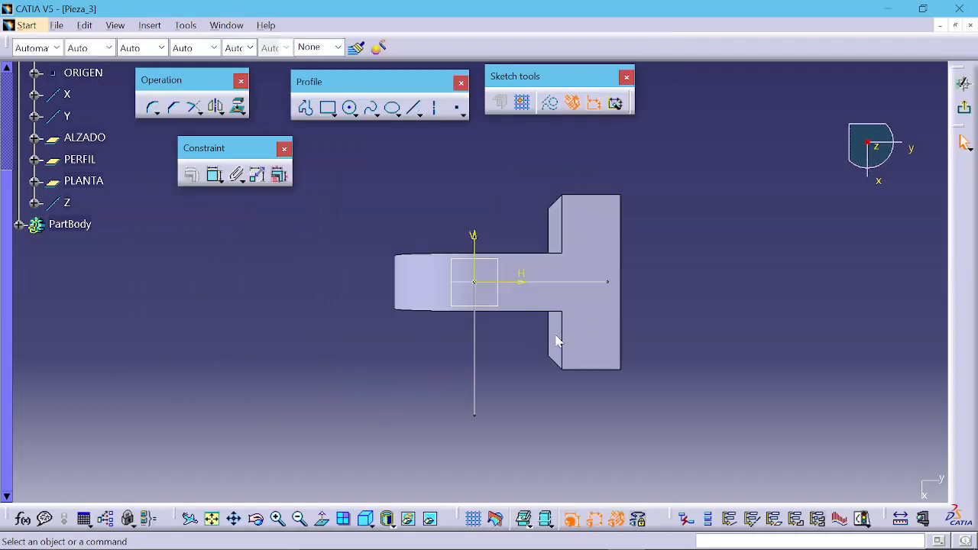
Step: Toggle cutting the part by the sketch plane and orbit the model to inspect the sketch plane
mouse_move(558, 339)
middle_mouse_down()
mouse_move(586, 303)
mouse_move(469, 282)
middle_mouse_up()
mouse_move(456, 284)
middle_mouse_down()
mouse_move(493, 308)
mouse_move(456, 279)
mouse_move(459, 270)
mouse_move(452, 283)
middle_mouse_up()
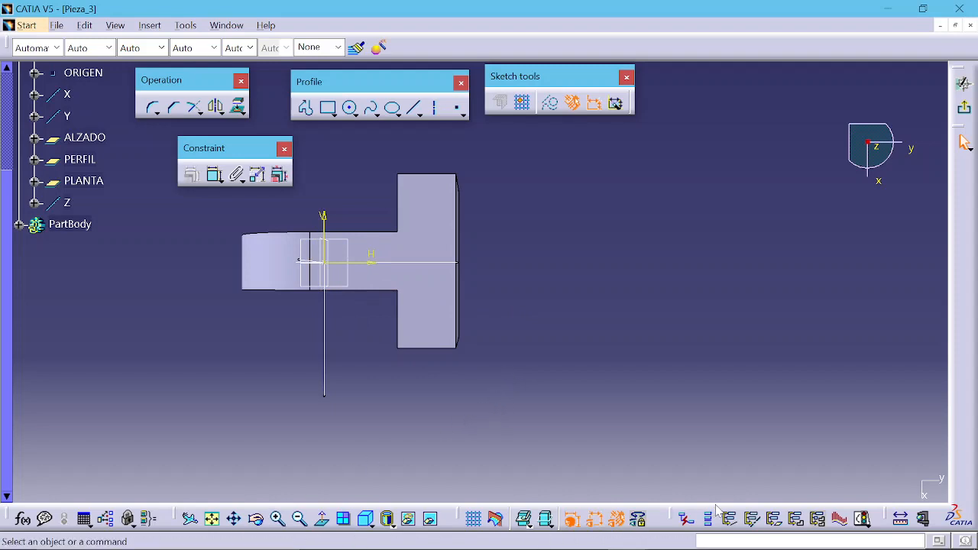
left_click(496, 520)
middle_click_drag(431, 356, 503, 333)
middle_click(355, 280)
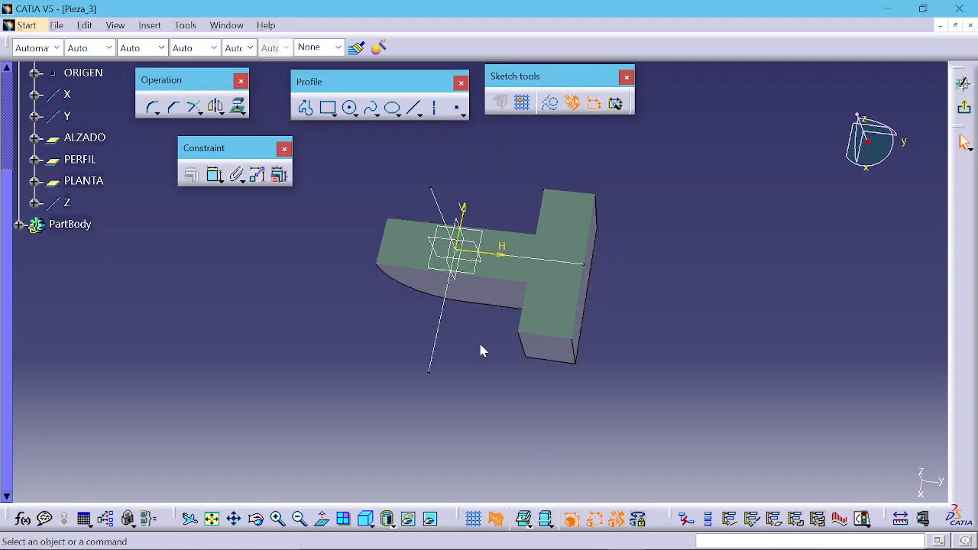
middle_click_drag(496, 378, 474, 229)
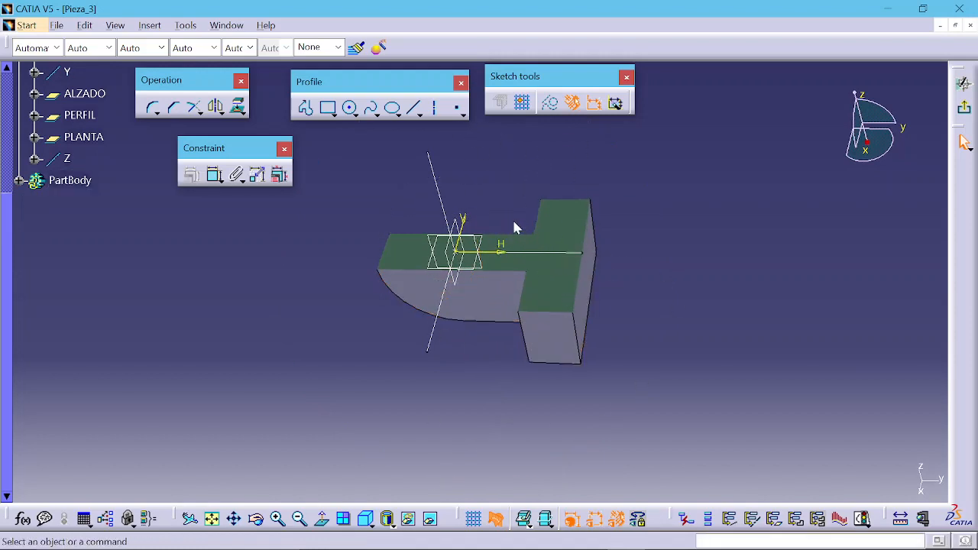
middle_click_drag(513, 225, 433, 301)
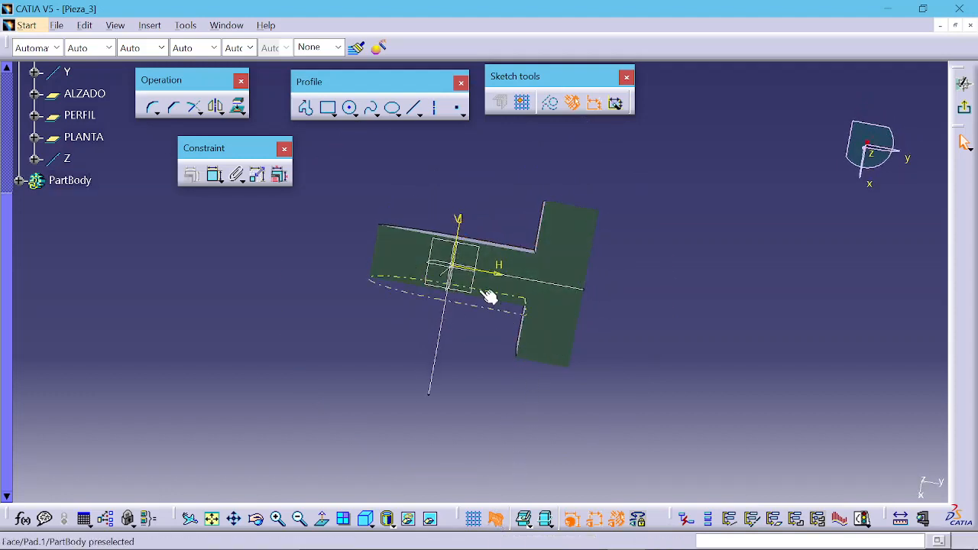
left_click(495, 519)
Step: Orbit the model and switch between normal views of the sketch plane to compare orientations
middle_click_drag(599, 344, 443, 327)
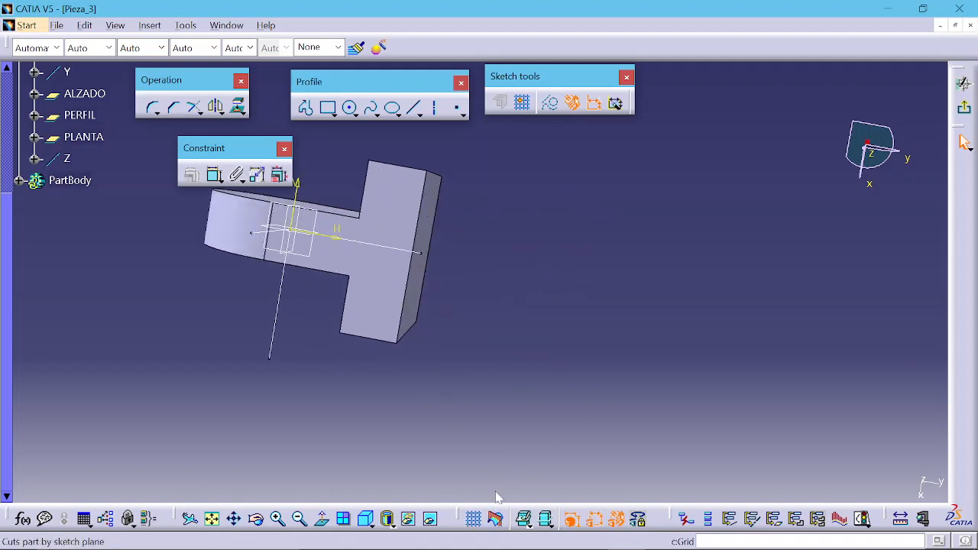
middle_click_drag(498, 500, 577, 256)
middle_click_drag(525, 340, 515, 256)
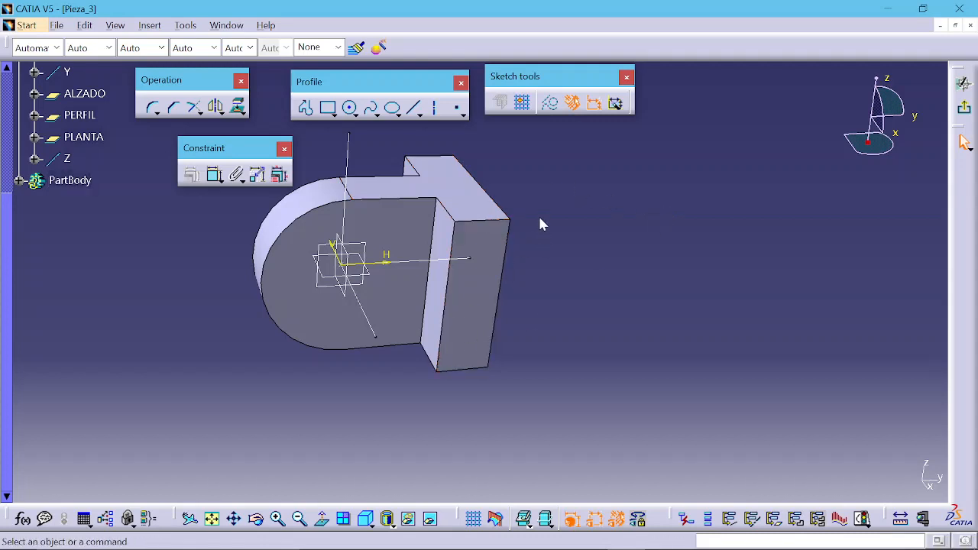
left_click(323, 521)
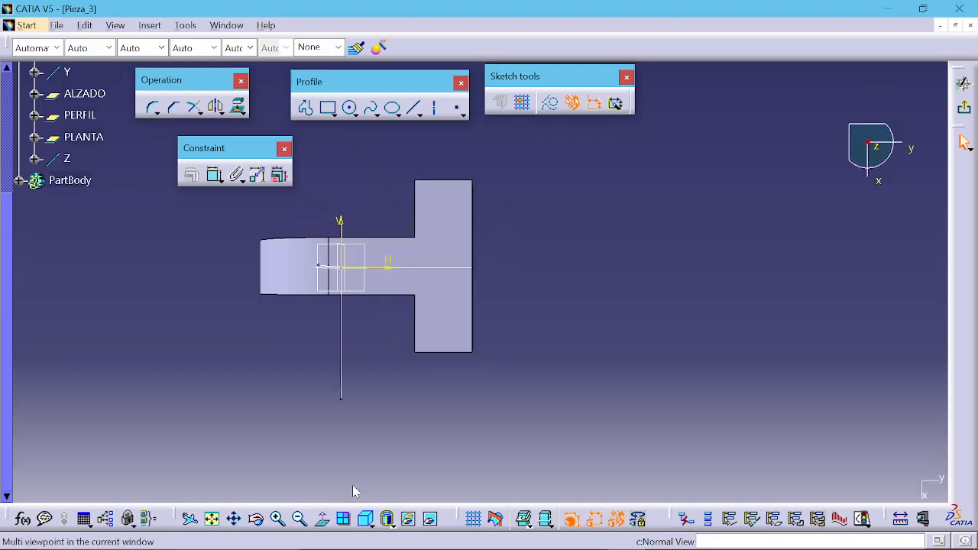
middle_click_drag(444, 321, 333, 172)
left_click(324, 520)
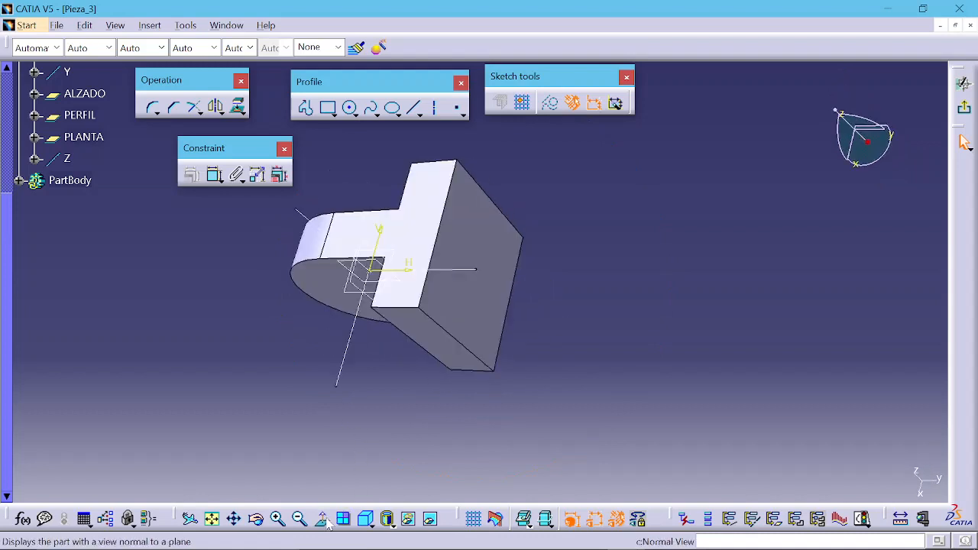
middle_click_drag(387, 337, 479, 367)
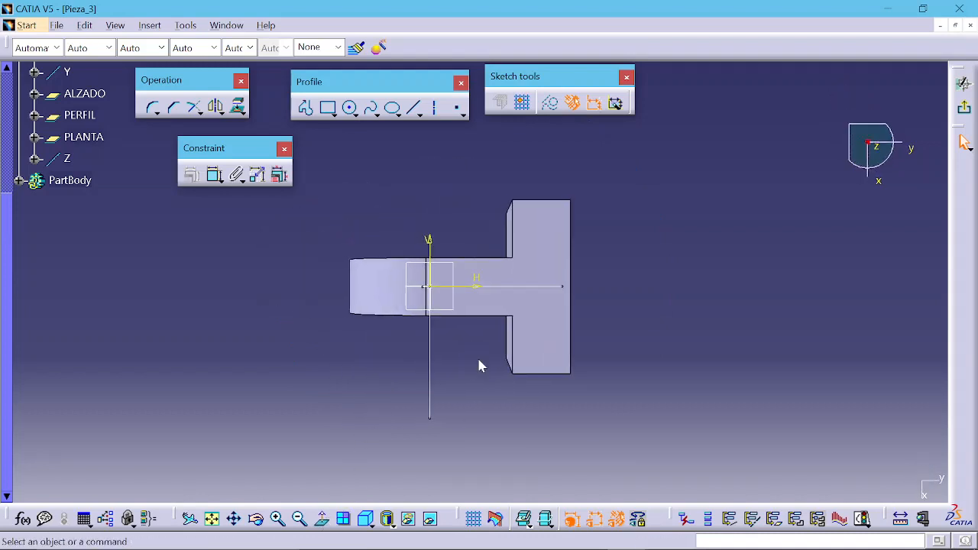
left_click(323, 521)
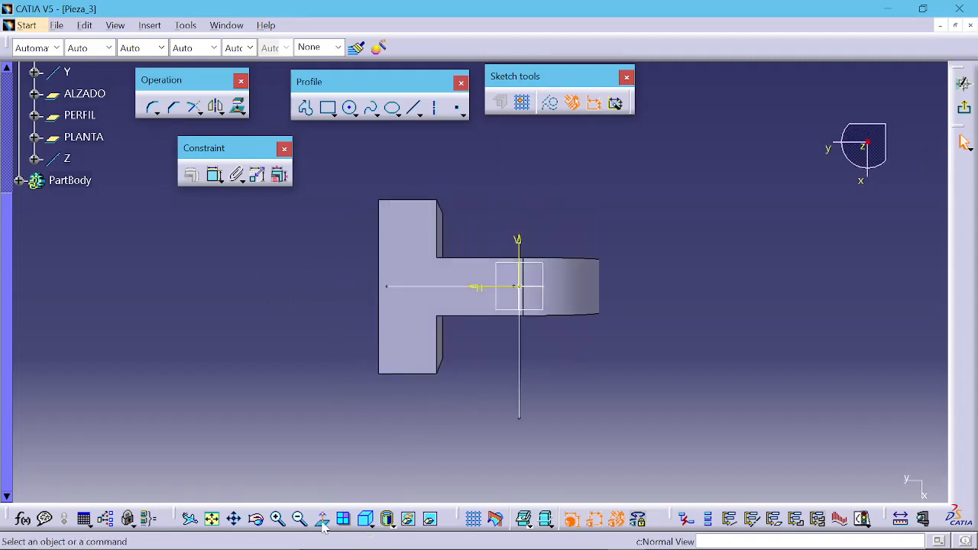
left_click(322, 520)
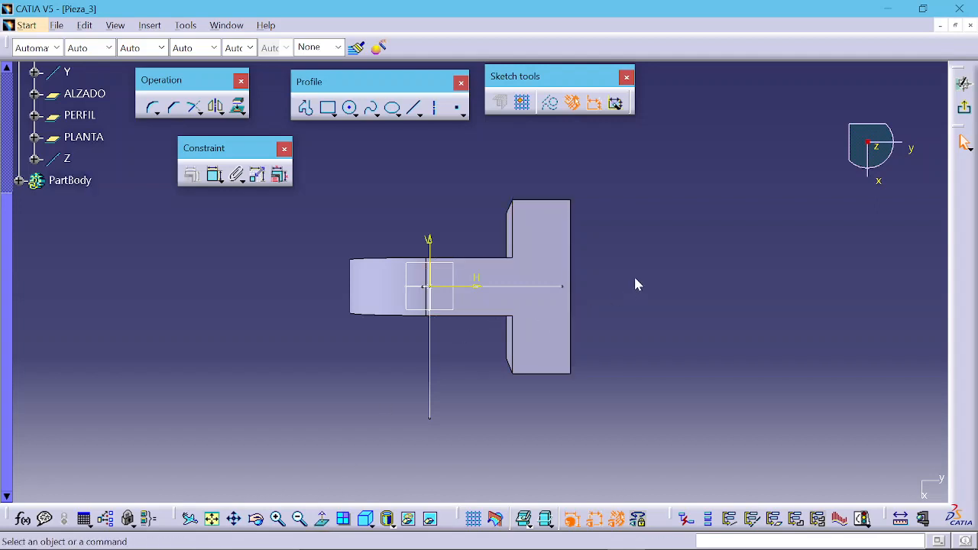
mouse_move(635, 282)
middle_mouse_down()
mouse_move(527, 265)
mouse_move(479, 291)
mouse_move(493, 306)
middle_mouse_up()
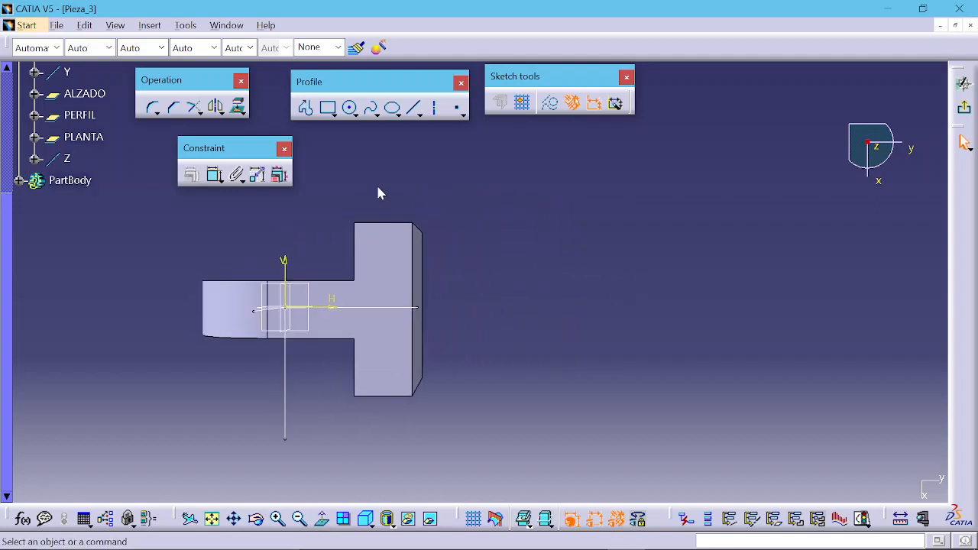
Step: Draw a closed D-shaped profile beside the block: a horizontal line from about (61, 29), a tangent arc, and two closing lines
left_click(305, 107)
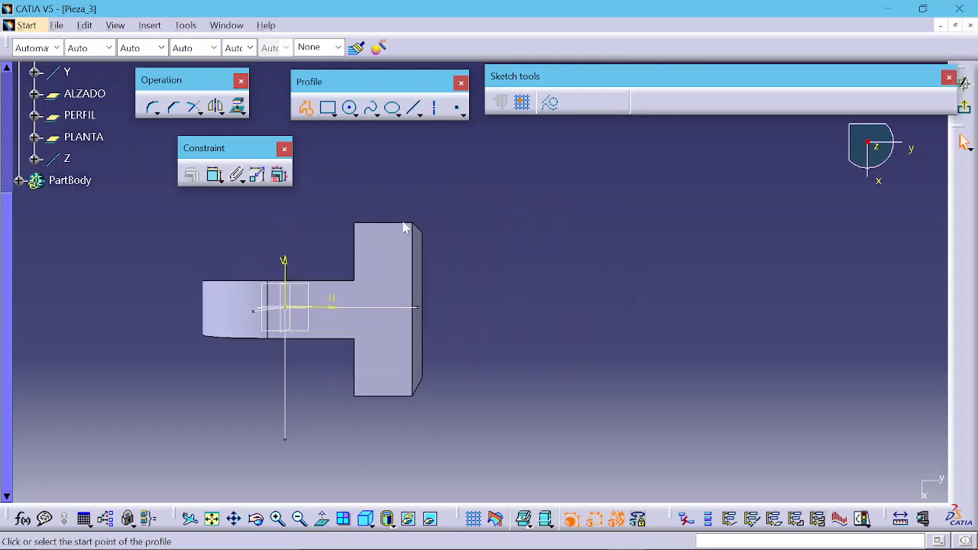
left_click(447, 229)
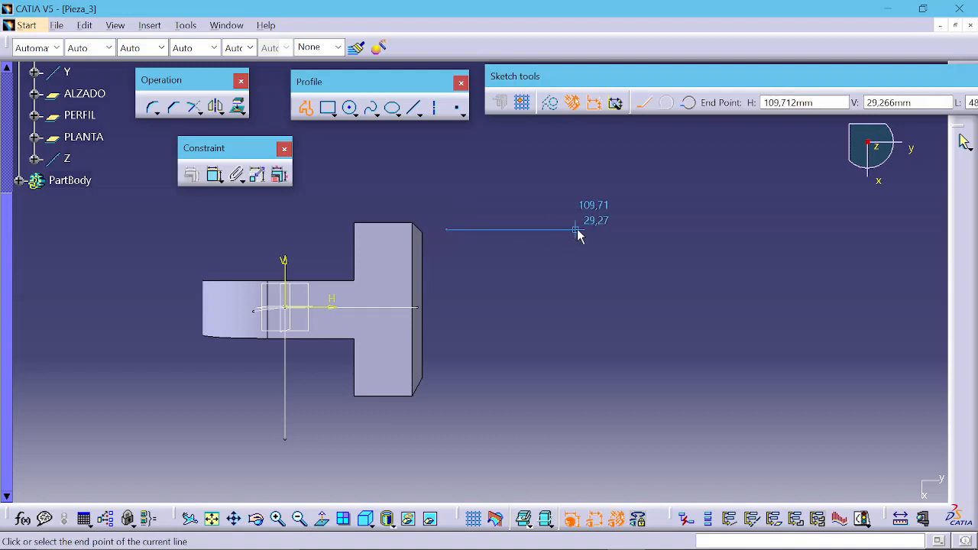
left_click(510, 232)
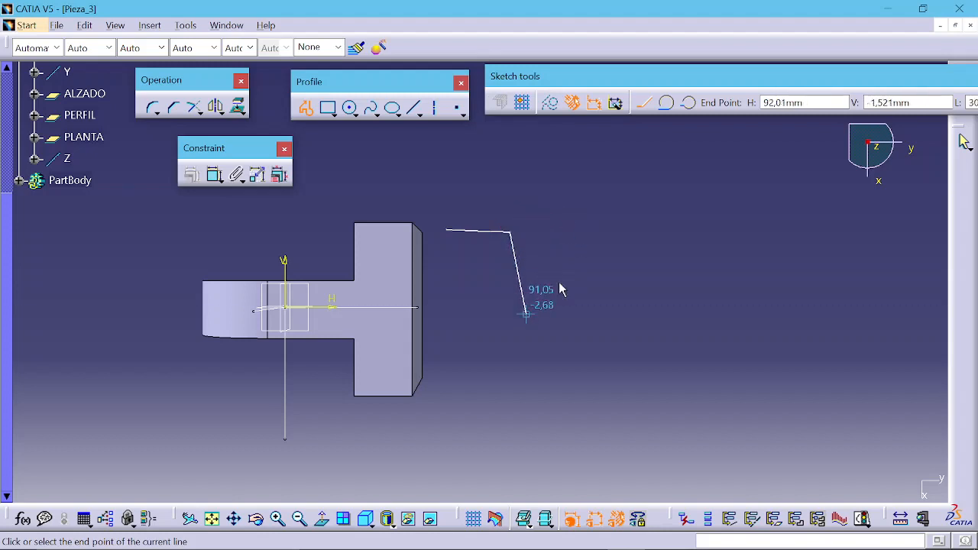
left_click(667, 106)
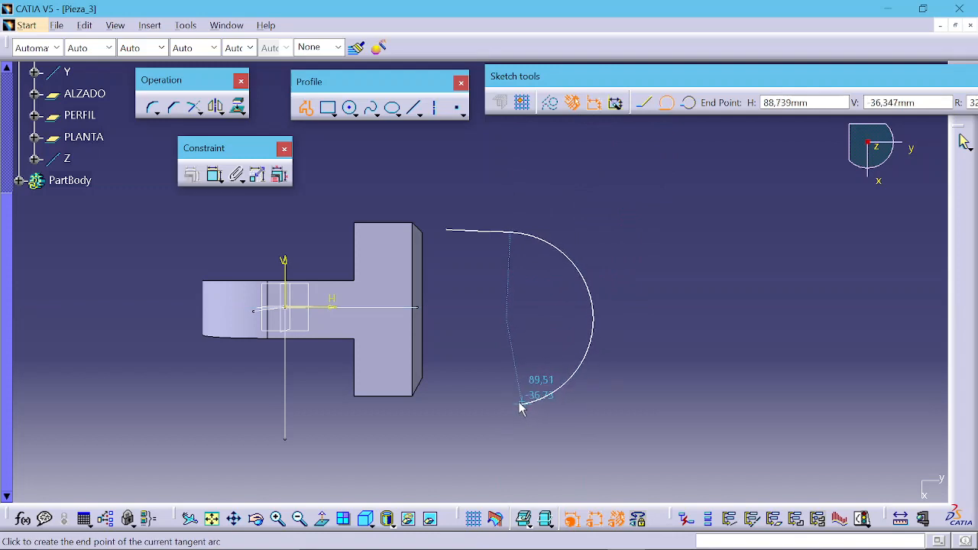
left_click(504, 383)
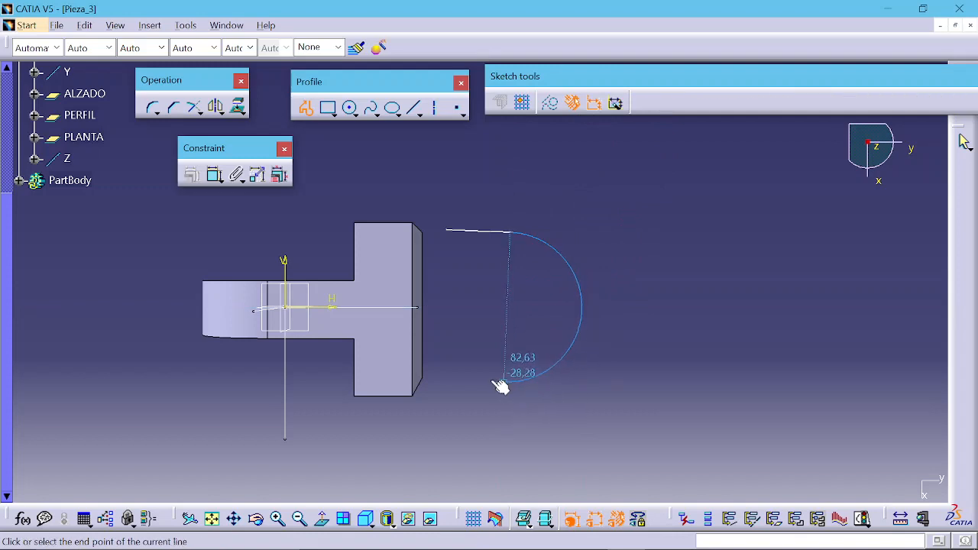
left_click(441, 382)
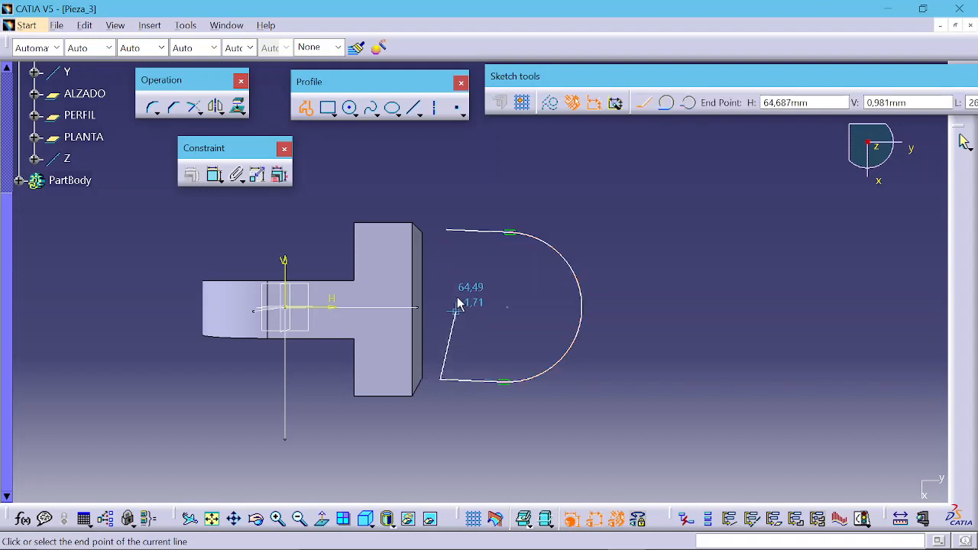
left_click(444, 227)
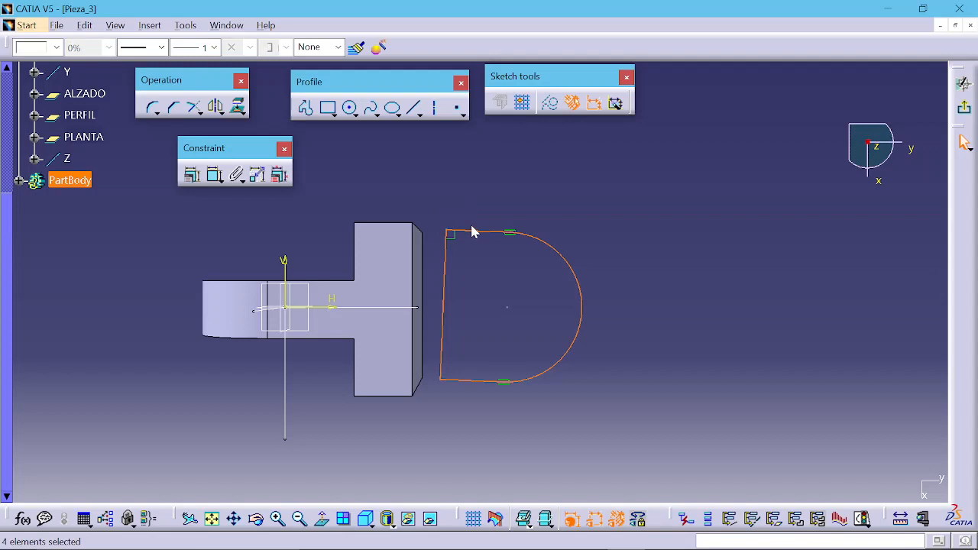
Step: Constrain the D profile's top line to be coincident with the block's top edge
left_click(511, 200)
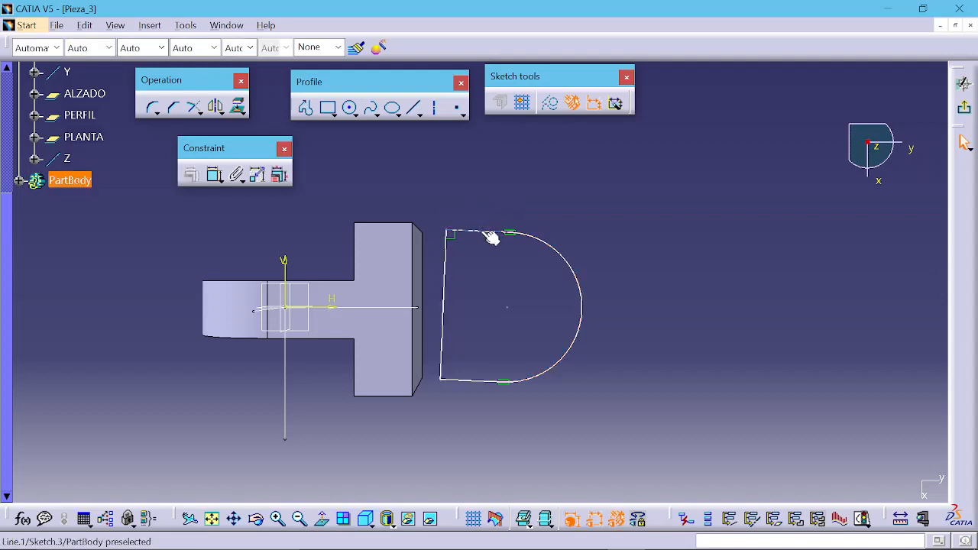
left_click(491, 239)
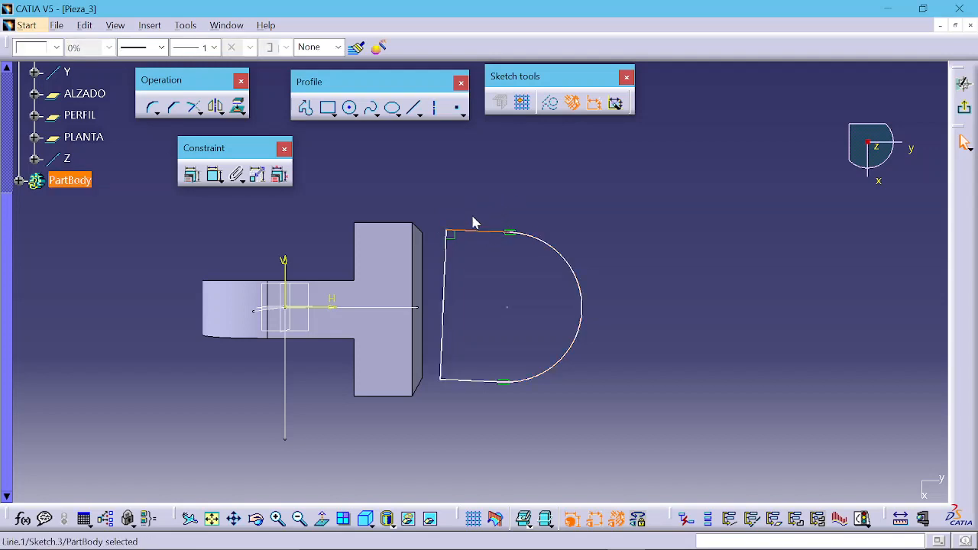
left_click(452, 190)
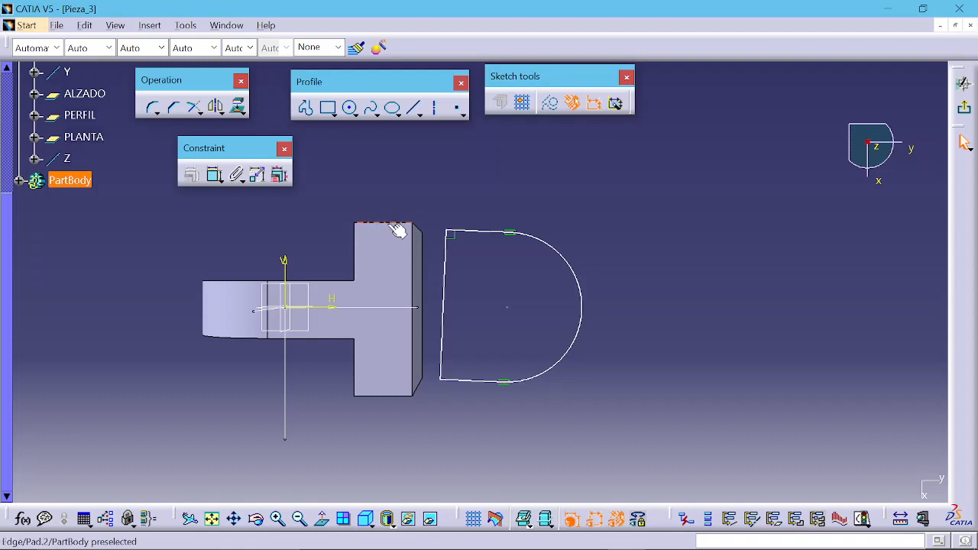
left_click(498, 232)
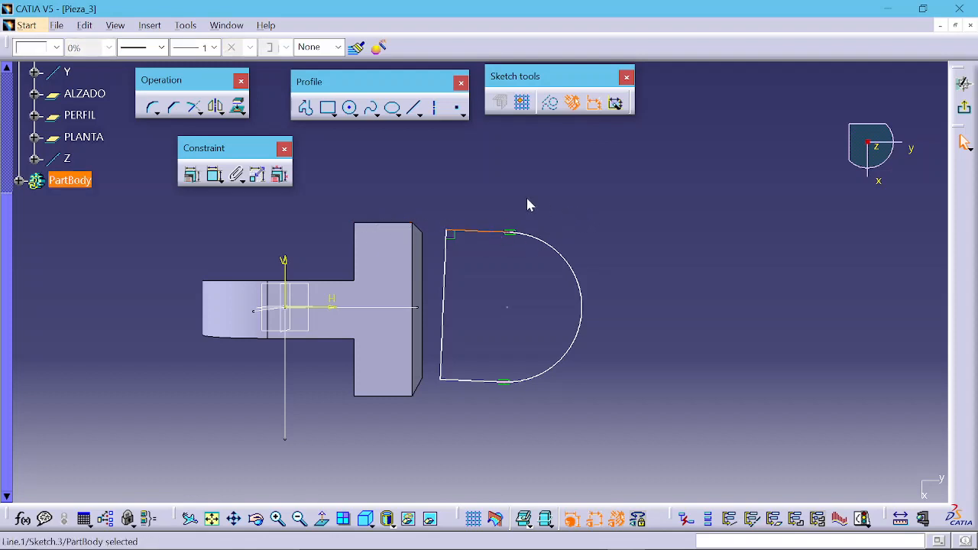
left_click(387, 224, "ctrl")
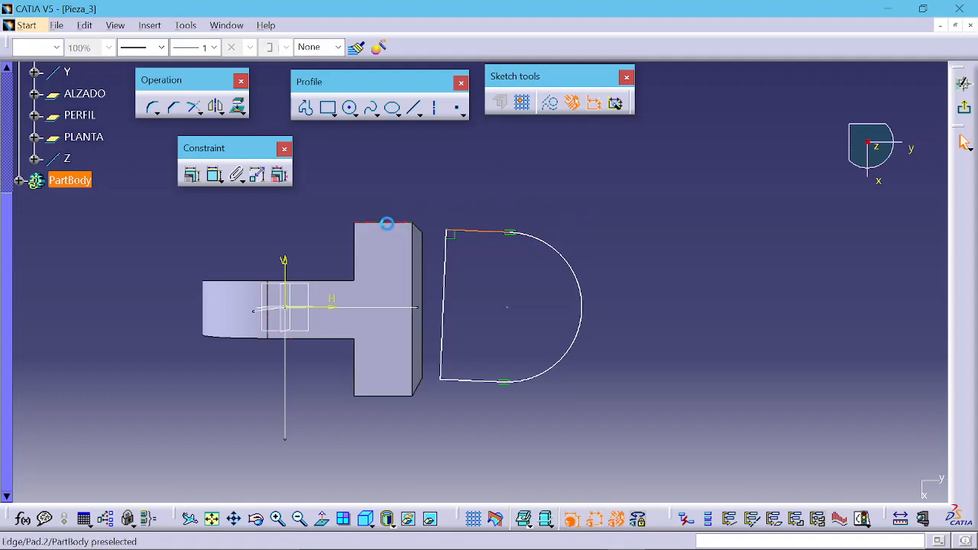
left_click(191, 175)
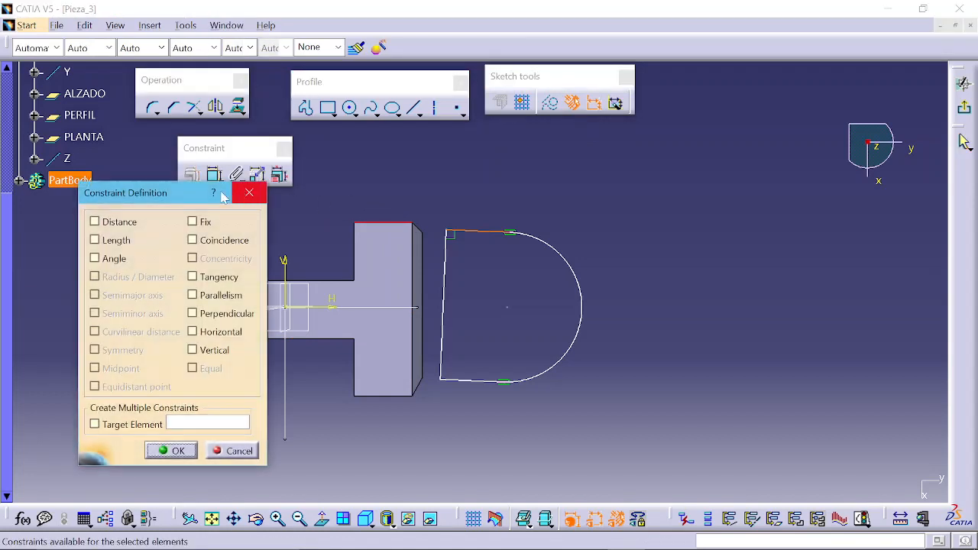
left_click_drag(187, 197, 164, 191)
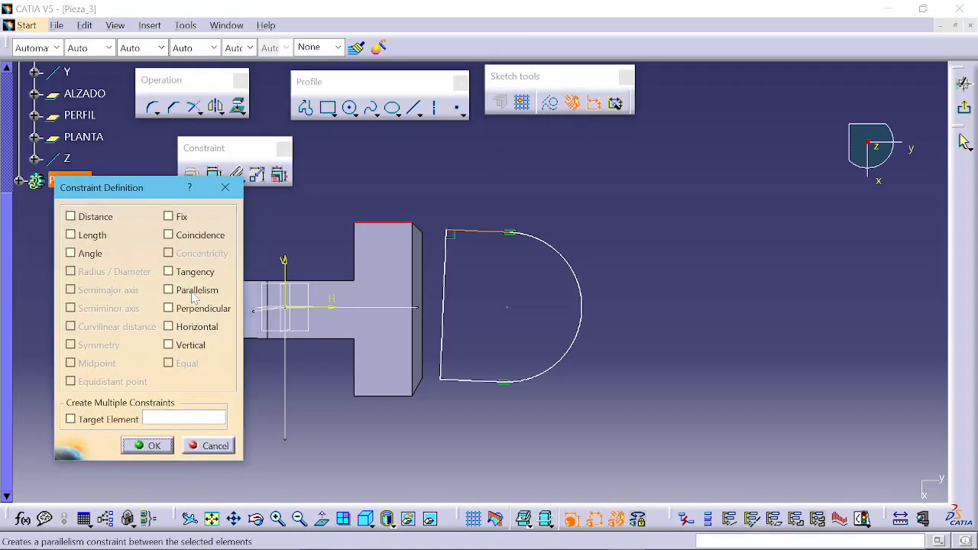
left_click(198, 238)
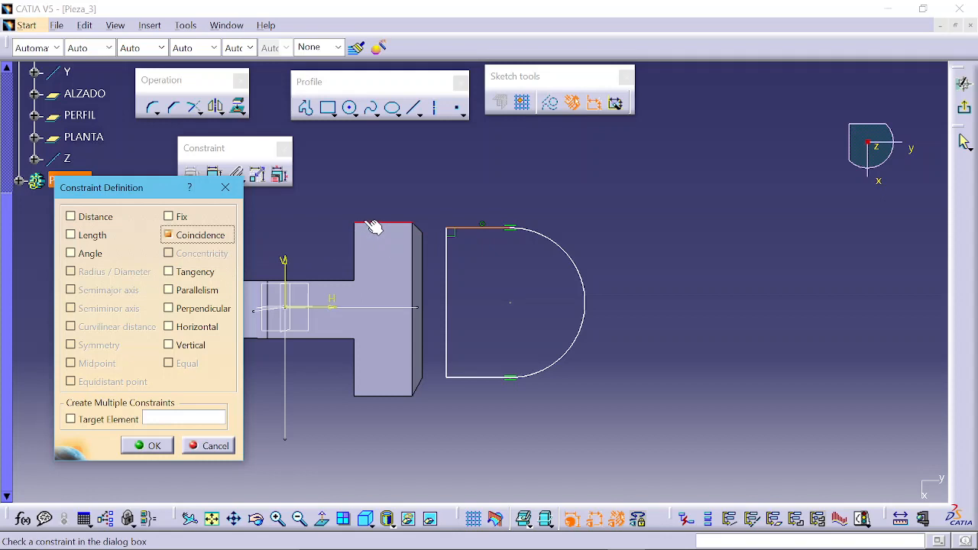
left_click(153, 446)
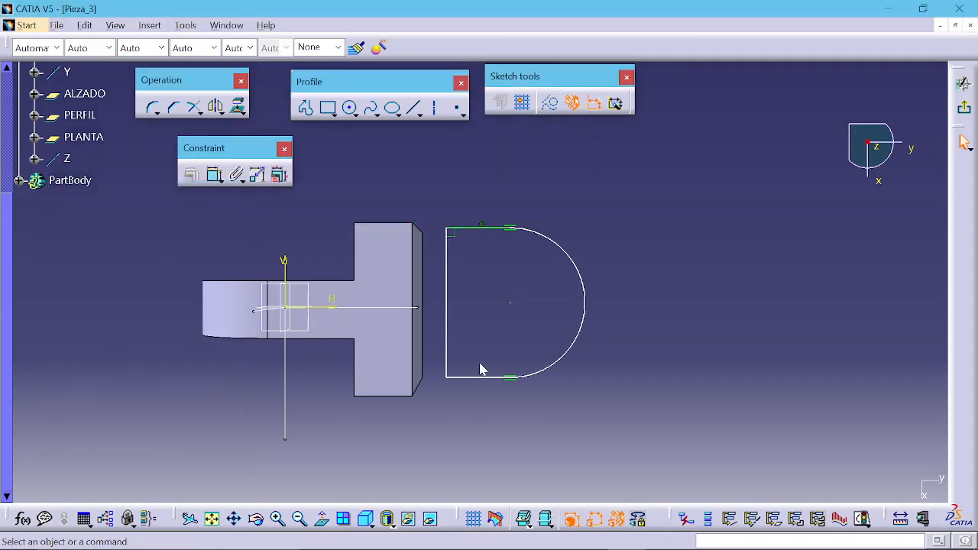
Step: Constrain the D profile's bottom line parallel to the block's bottom edge
left_click(469, 378)
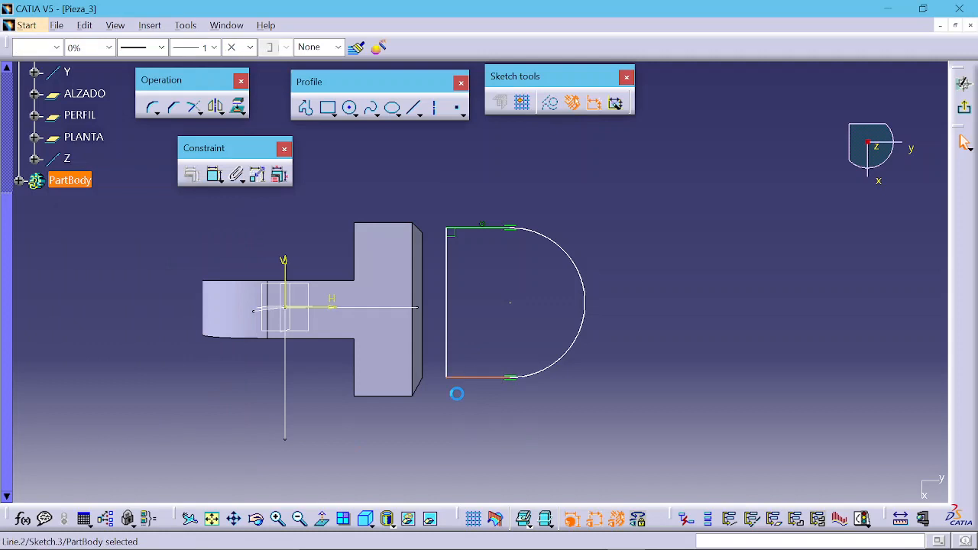
left_click(390, 396, "ctrl")
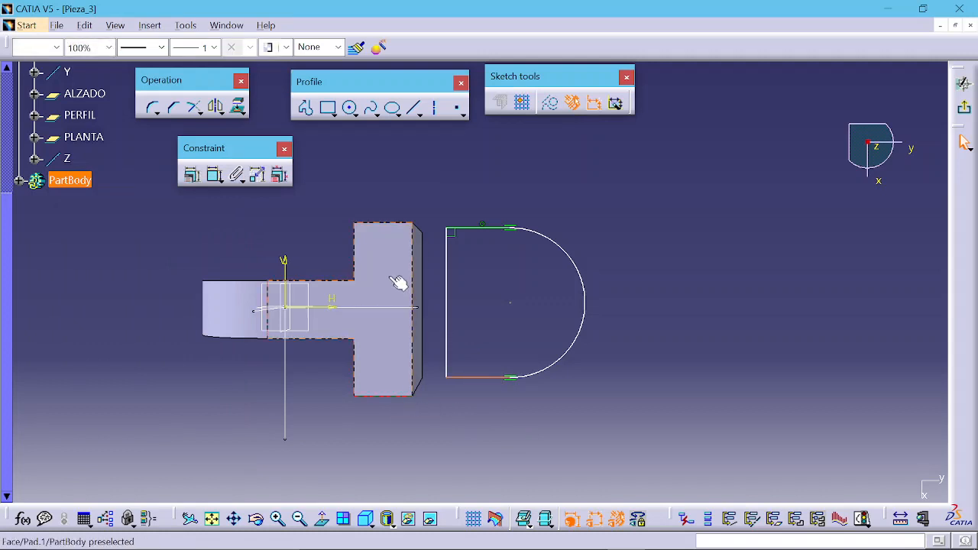
left_click(193, 175)
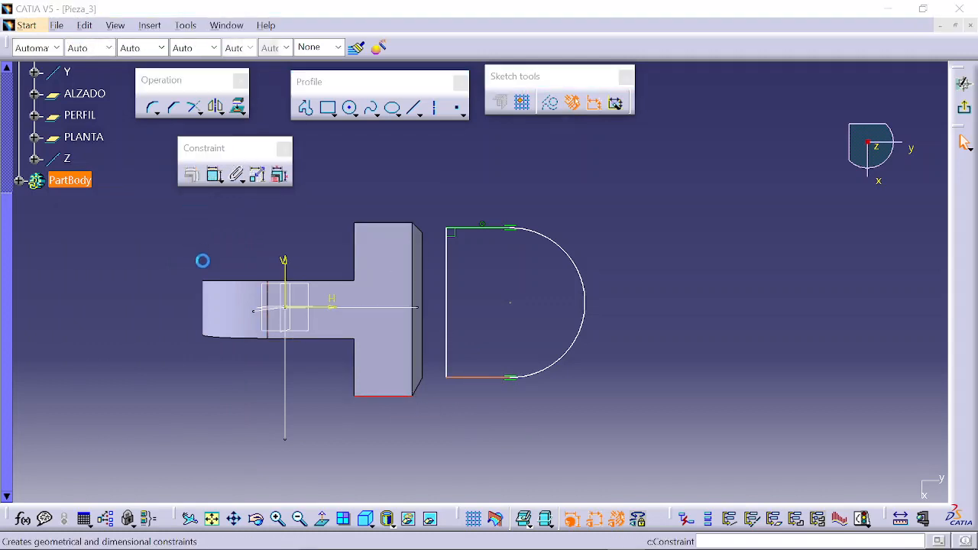
left_click(186, 291)
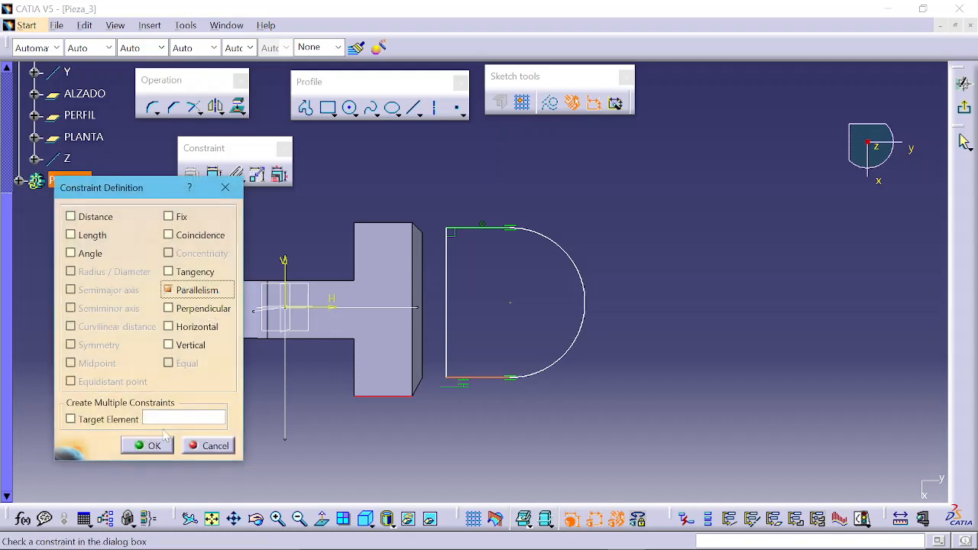
left_click(147, 446)
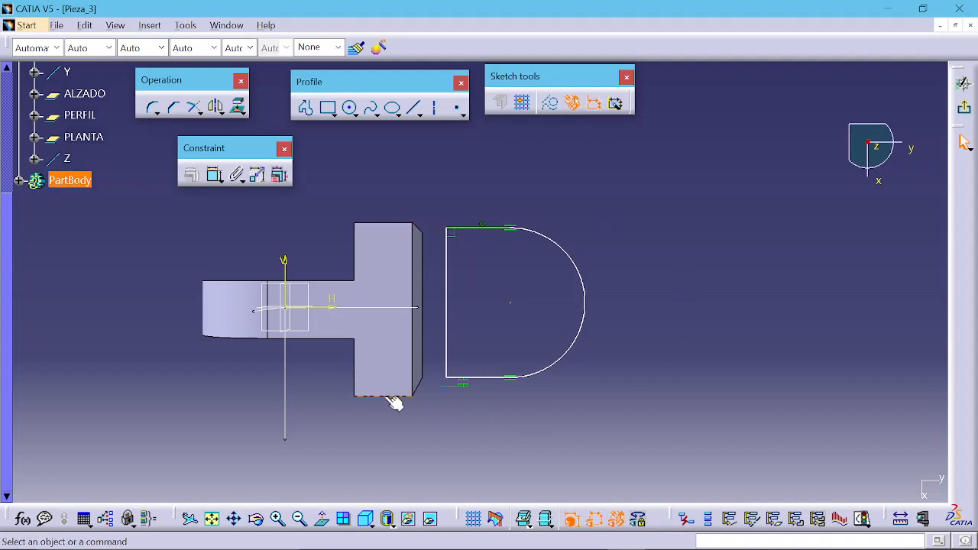
Step: Delete the parallelism constraint on the profile's bottom line
mouse_move(481, 383)
left_mouse_down()
mouse_move(469, 377)
mouse_move(469, 393)
mouse_move(461, 388)
mouse_move(477, 377)
mouse_move(454, 395)
left_mouse_up()
mouse_move(467, 226)
left_mouse_down()
mouse_move(470, 192)
mouse_move(470, 229)
mouse_move(404, 227)
mouse_move(526, 232)
mouse_move(415, 230)
mouse_move(472, 231)
left_mouse_up()
middle_click_drag(449, 239, 476, 159)
middle_click_drag(482, 270, 475, 241)
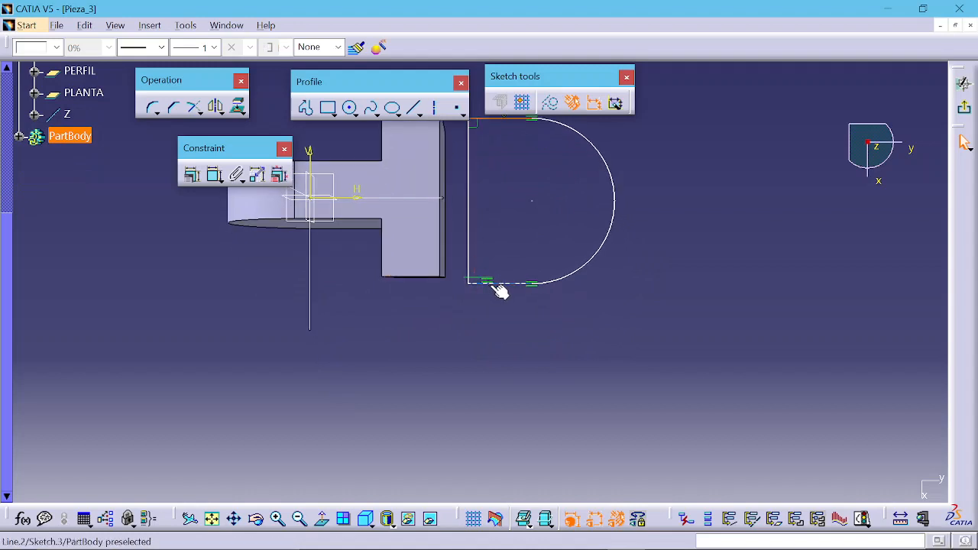
left_click(486, 284)
middle_click_drag(465, 207, 474, 247)
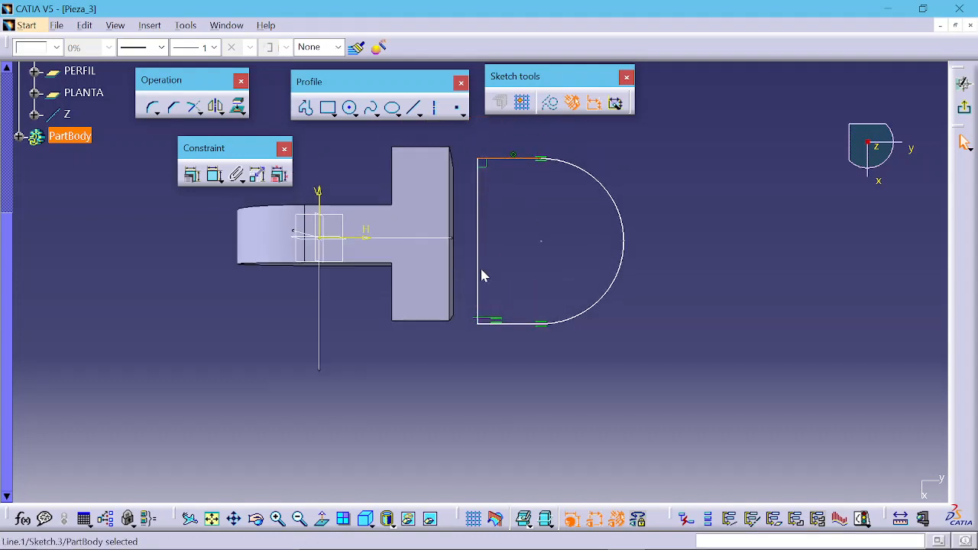
left_click(497, 322)
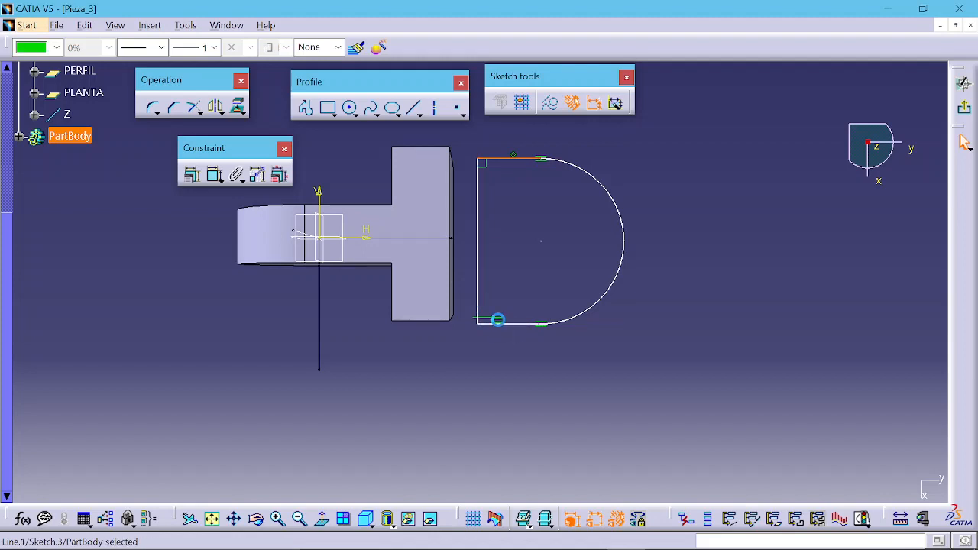
key("Delete")
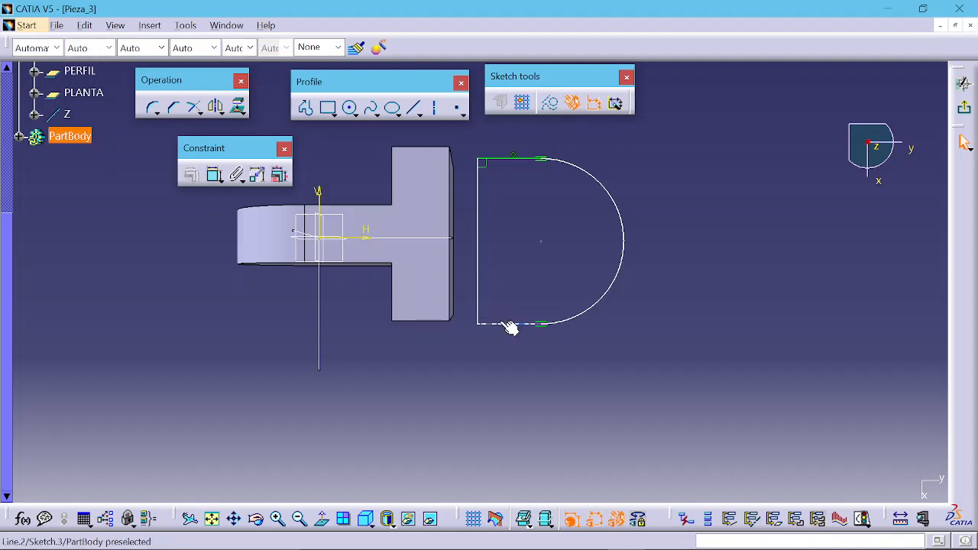
Step: Constrain the profile's bottom line to be coincident with the block's bottom edge
left_click(500, 323)
left_click(423, 321, "ctrl")
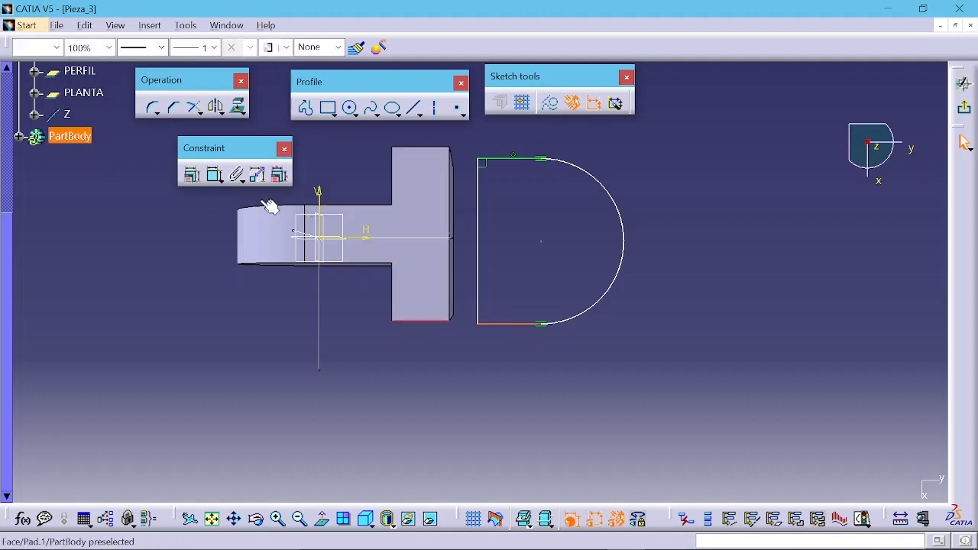
left_click(192, 174)
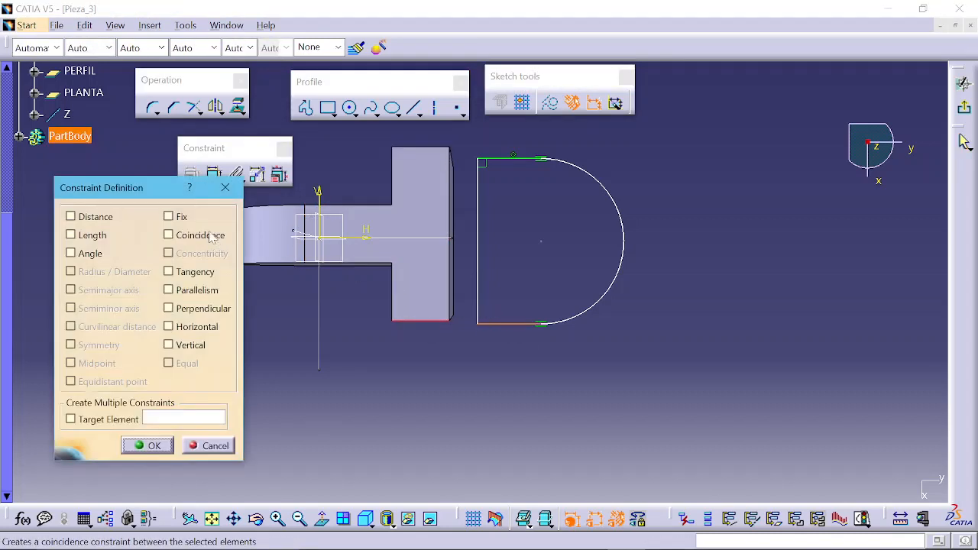
left_click(216, 237)
left_click(149, 446)
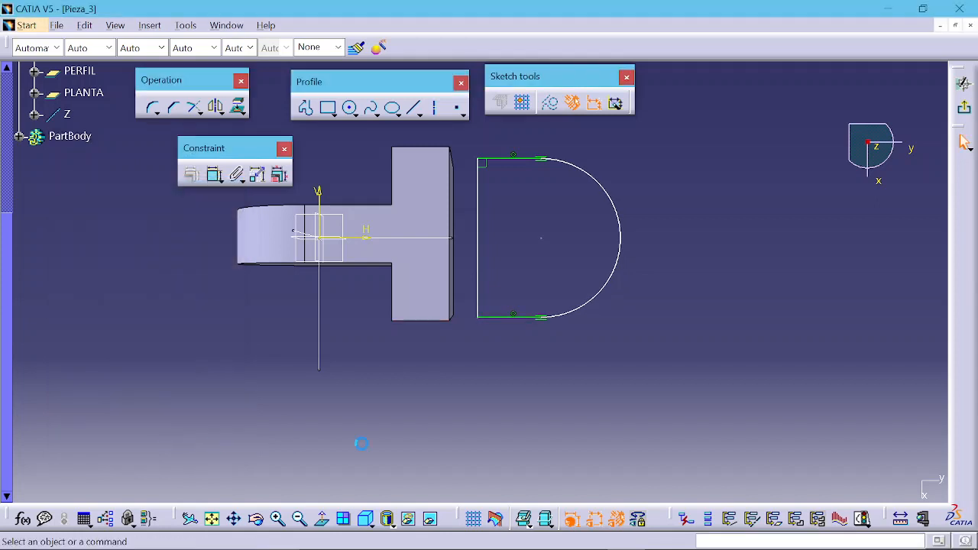
Step: Constrain the profile's vertical line to be coincident with the block's side face
left_click(478, 234)
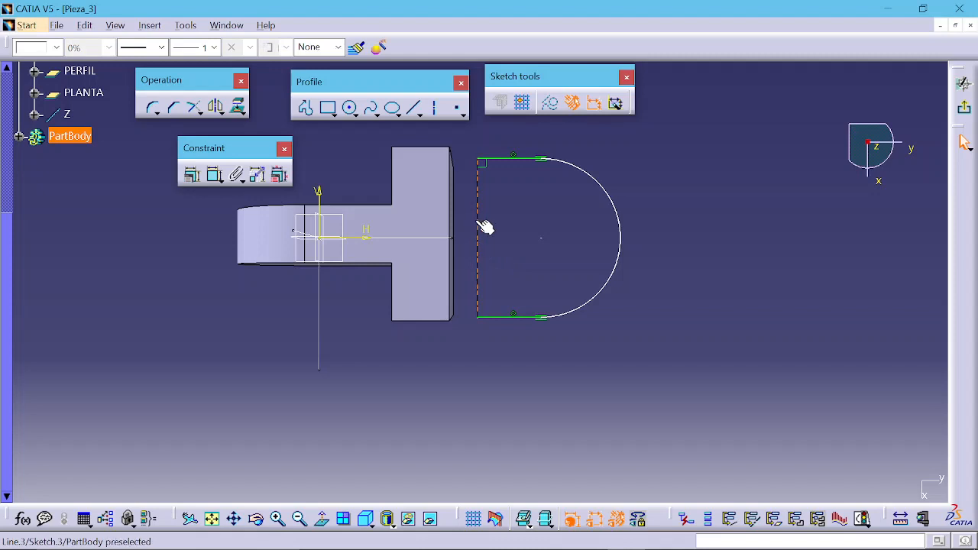
middle_click_drag(480, 234, 428, 254)
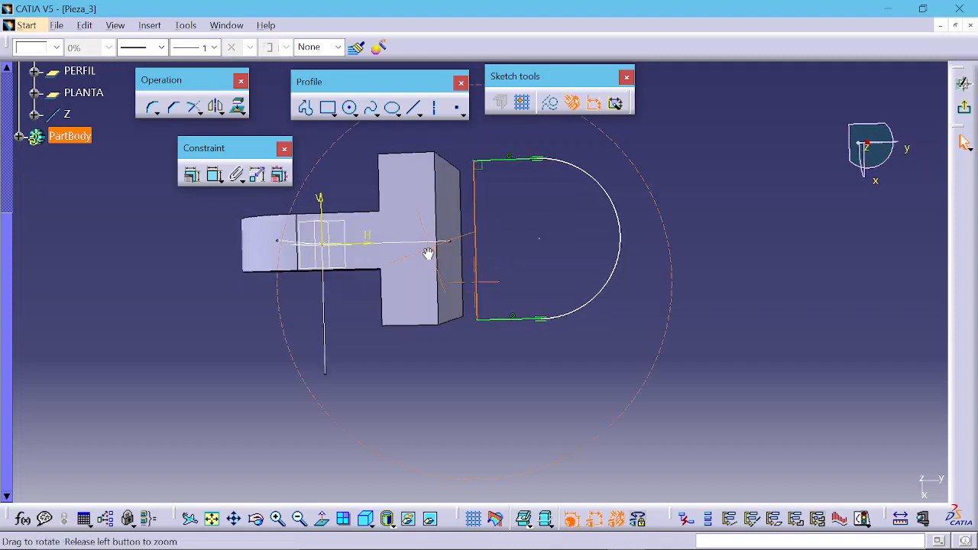
left_click(452, 218, "ctrl")
left_click(192, 176)
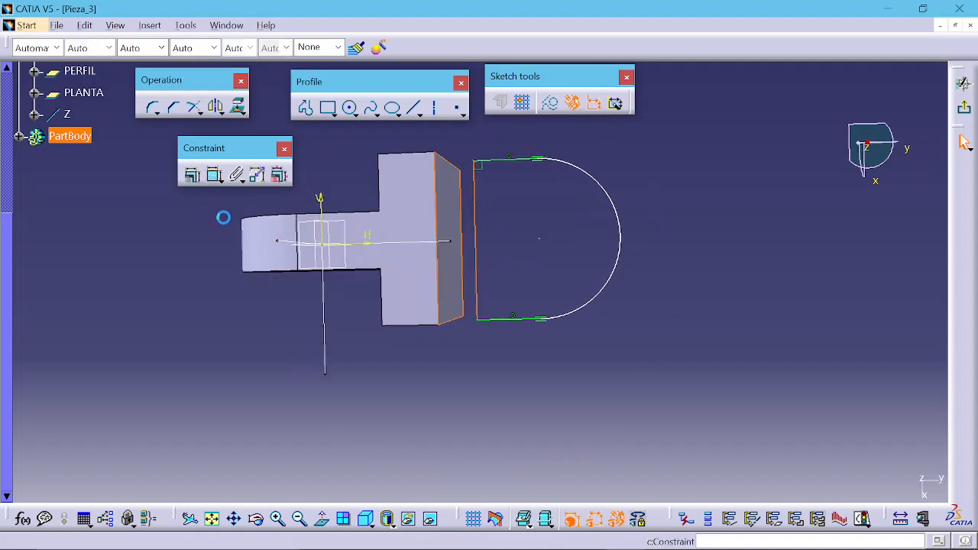
left_click(200, 236)
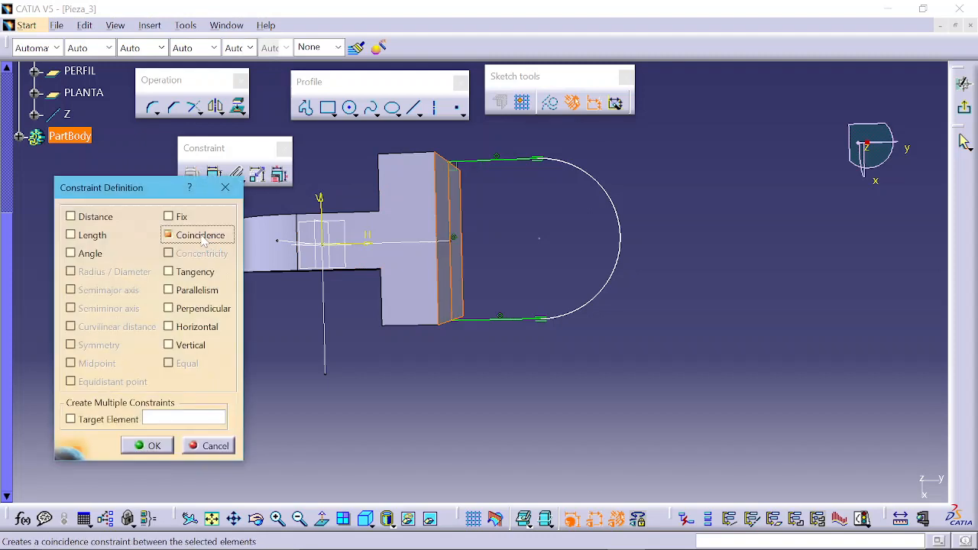
left_click(148, 445)
Step: Dimension the profile's top line and set its length to 30 mm
middle_click_drag(580, 207, 517, 189)
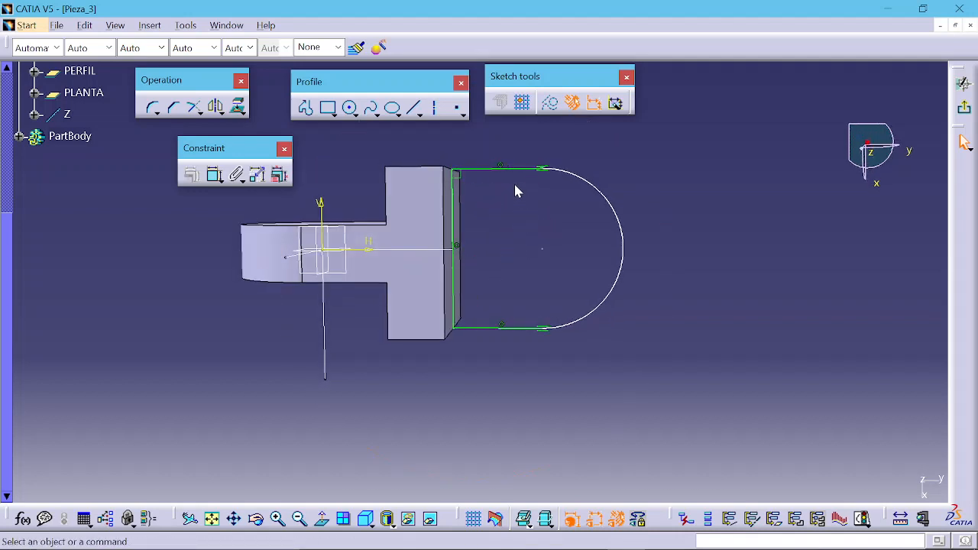
left_click(215, 174)
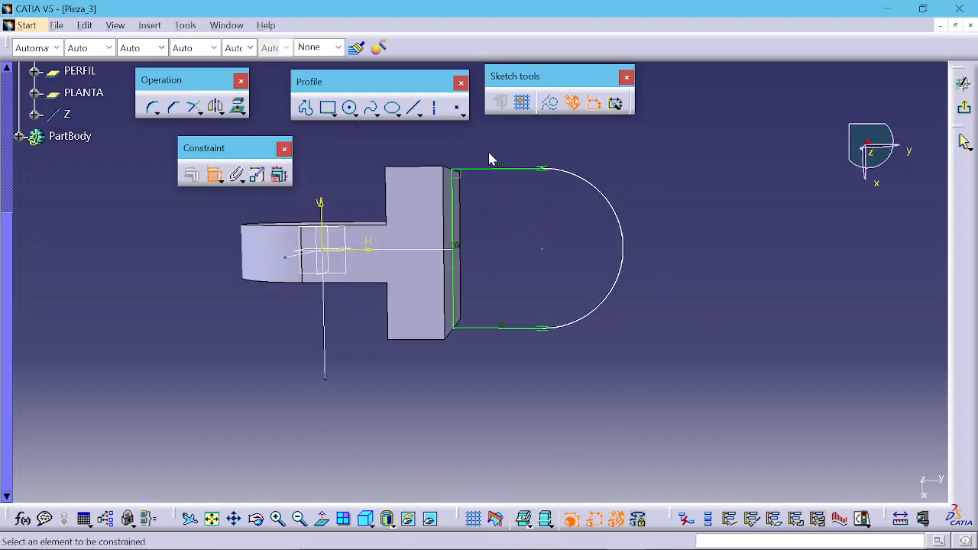
left_click(500, 170)
left_click(503, 141)
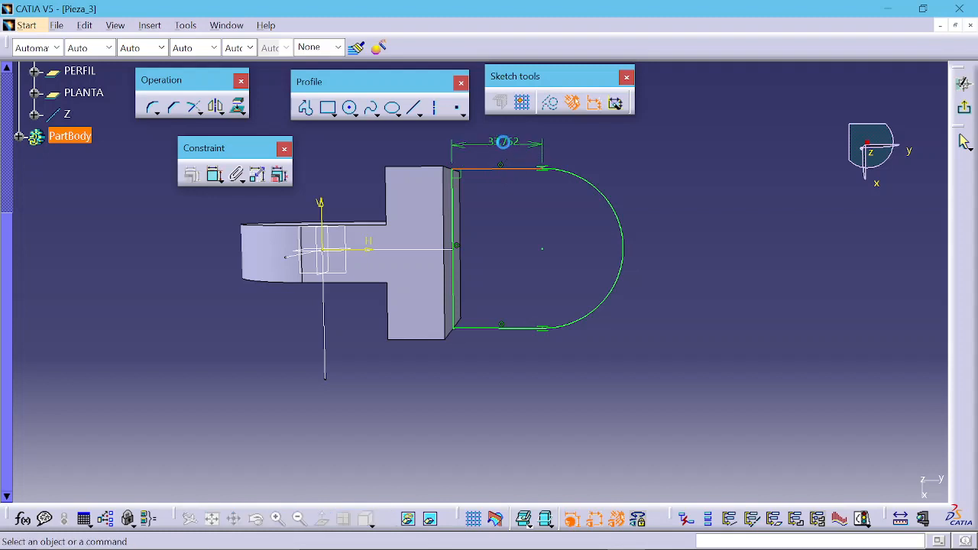
double_click(503, 140)
type("35")
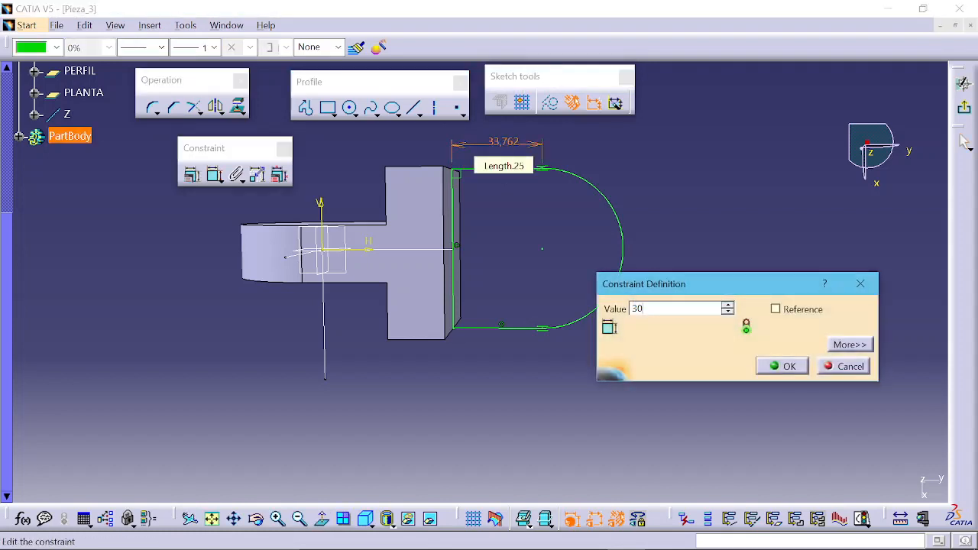
key("Return")
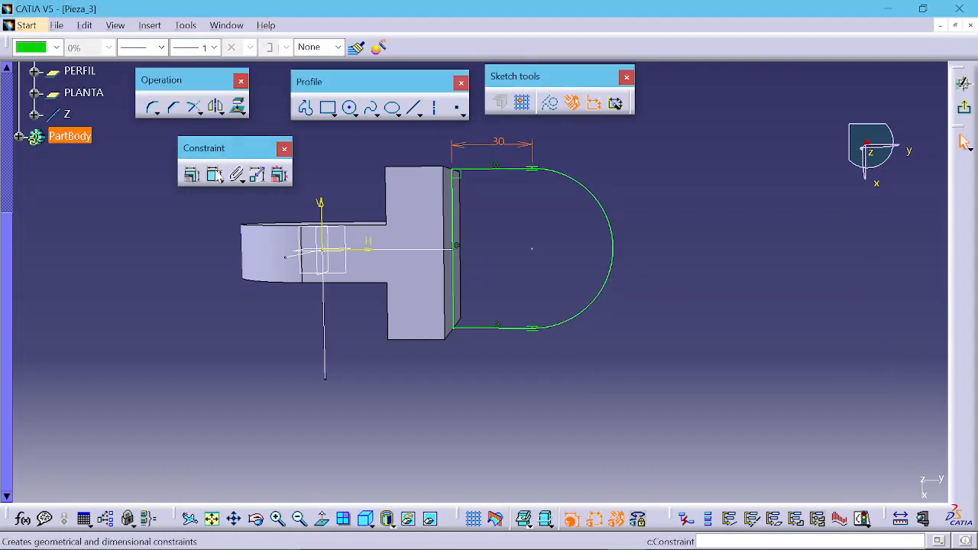
left_click(215, 174)
left_click(594, 193)
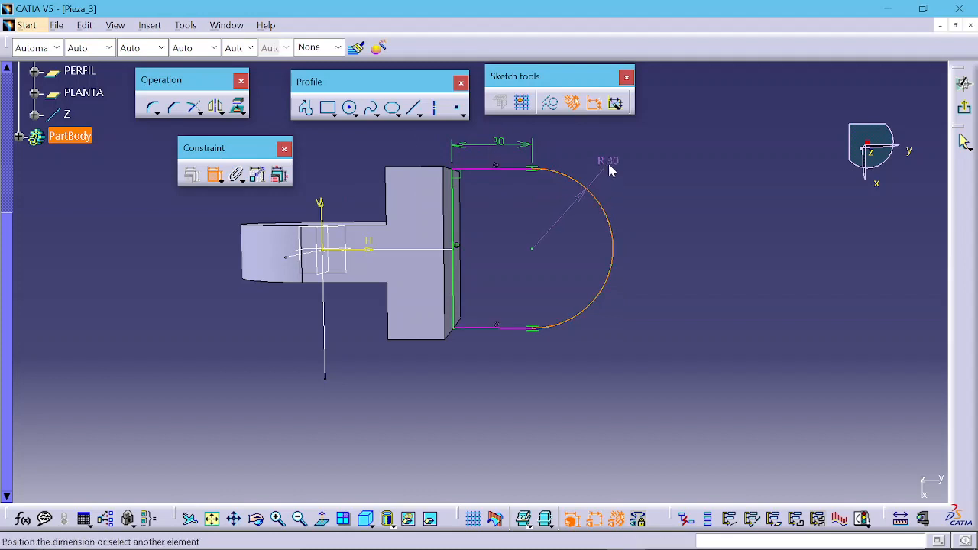
key("Escape")
key("Escape")
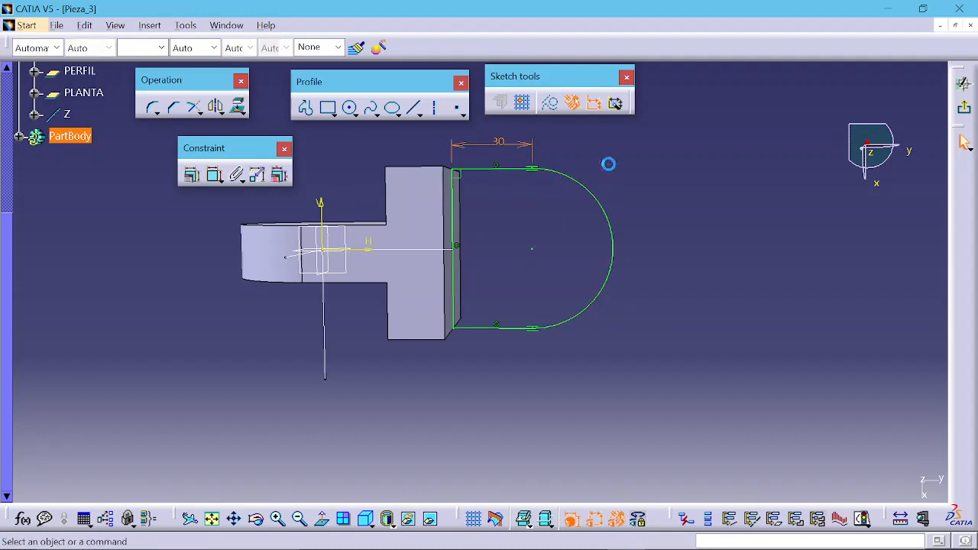
Step: Dimension the radius of the profile's arc
mouse_move(517, 275)
middle_mouse_down()
mouse_move(523, 243)
mouse_move(528, 274)
middle_mouse_up()
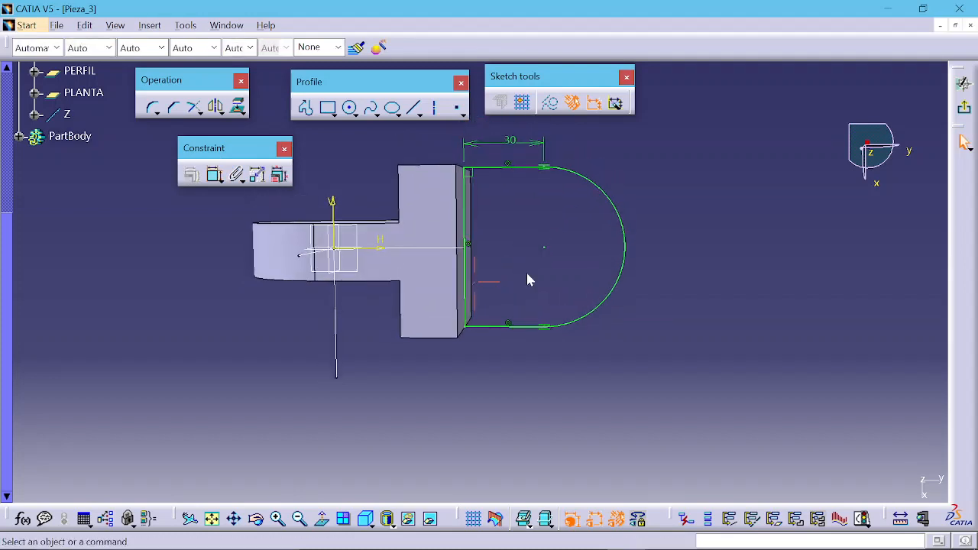
left_click(214, 175)
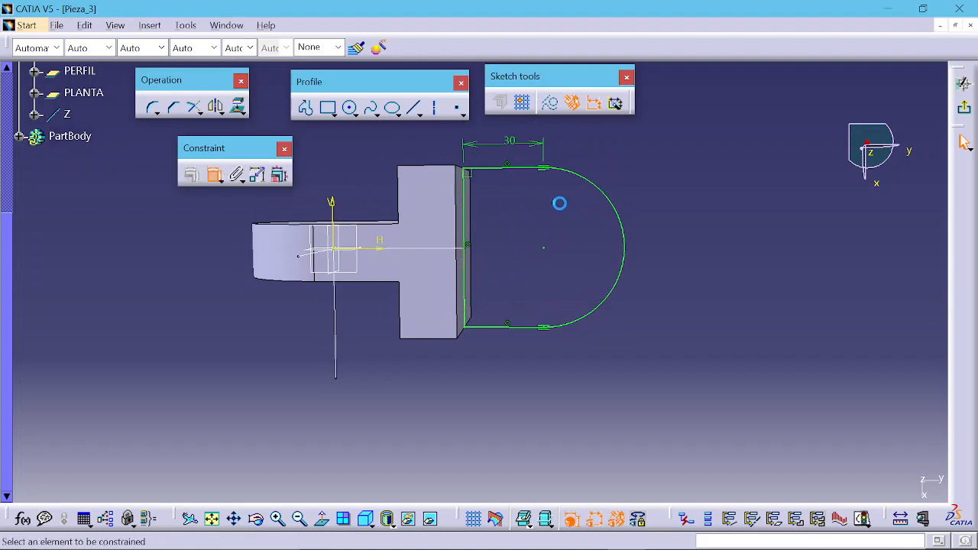
left_click(609, 192)
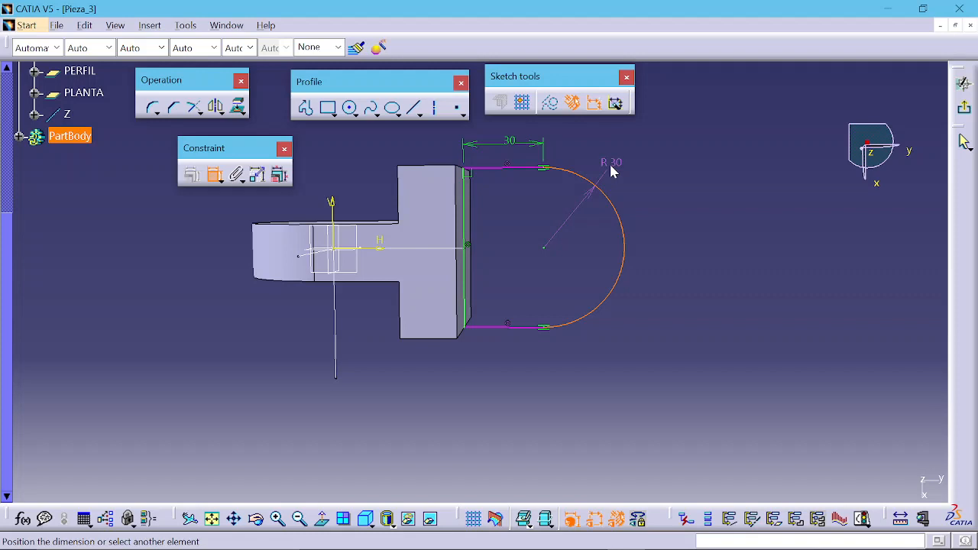
left_click(600, 166)
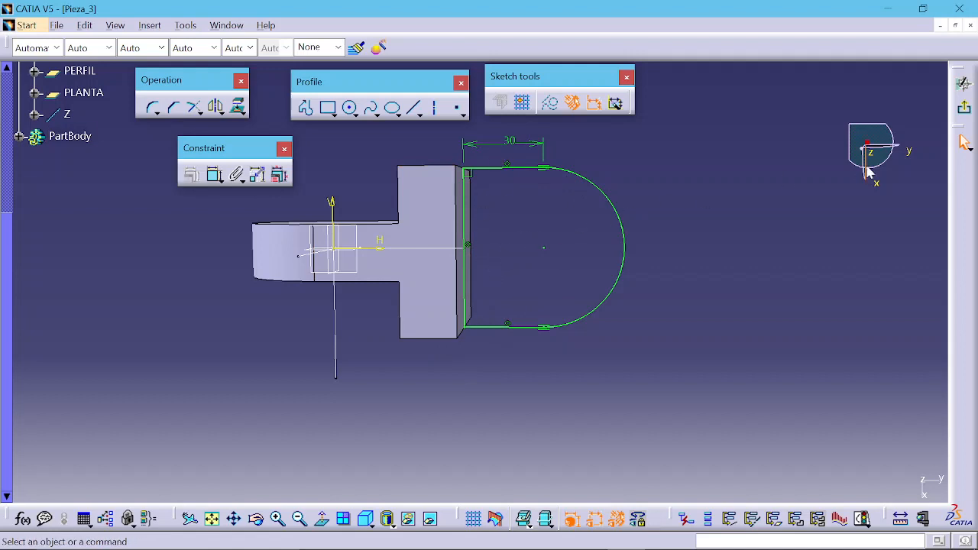
Step: Leave the sketch and pad the D-shaped profile to a length of 10 mm
left_click(964, 108)
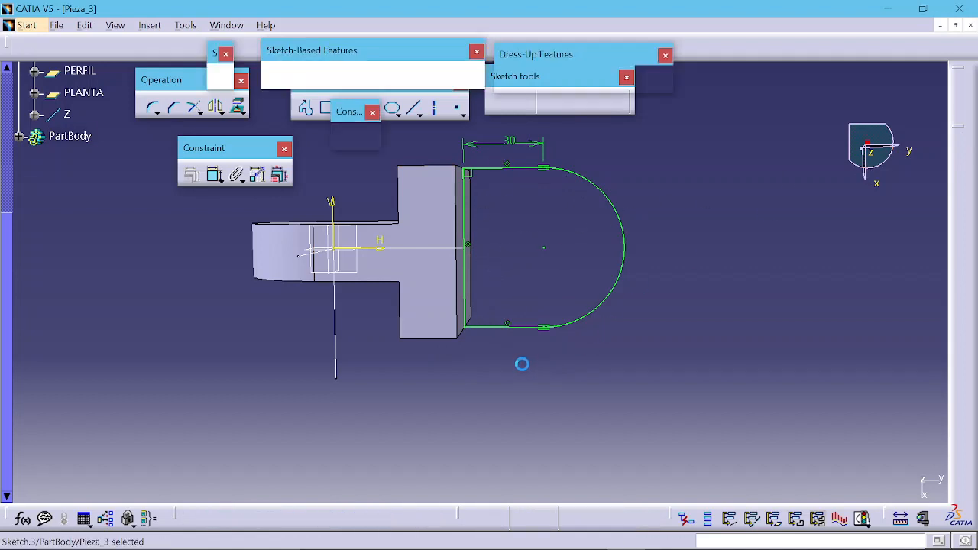
middle_click_drag(428, 386, 604, 271)
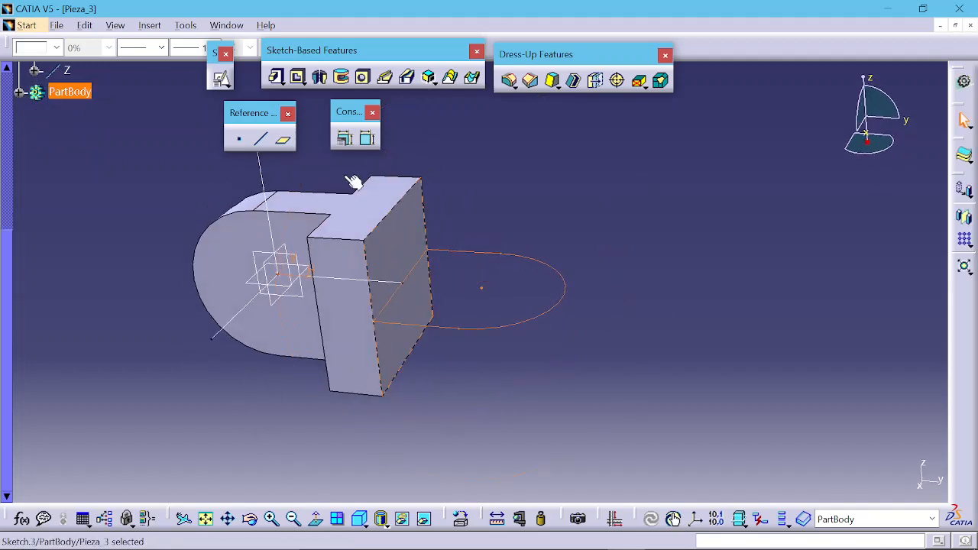
left_click(276, 76)
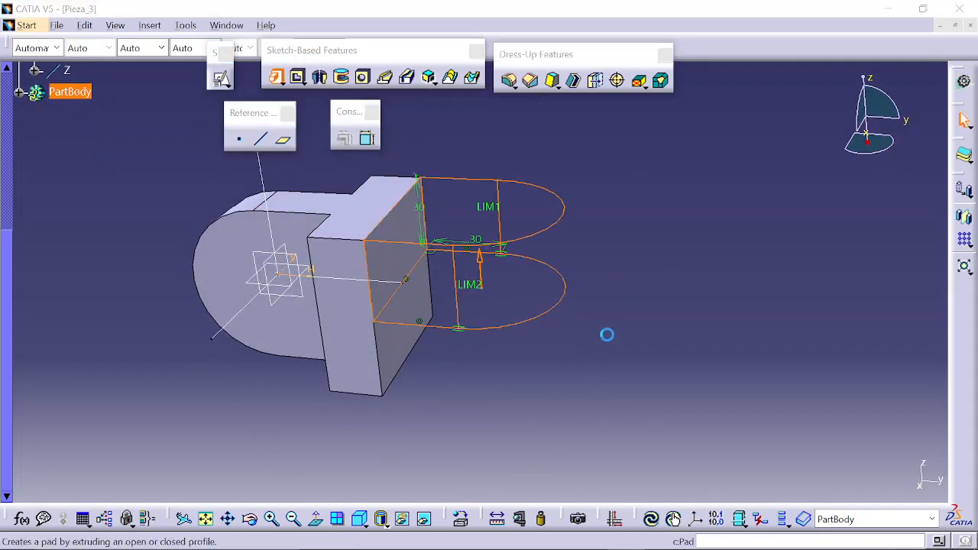
left_click(637, 293)
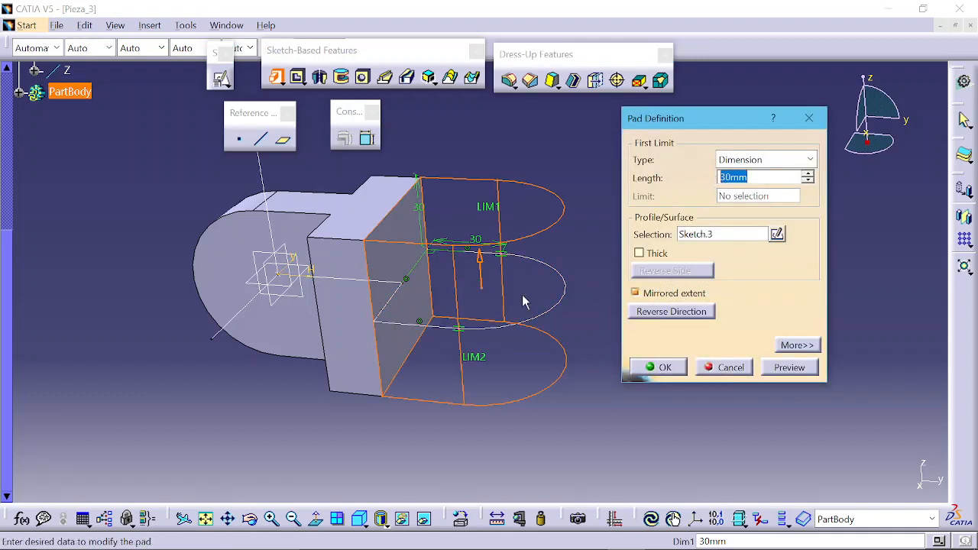
type("10")
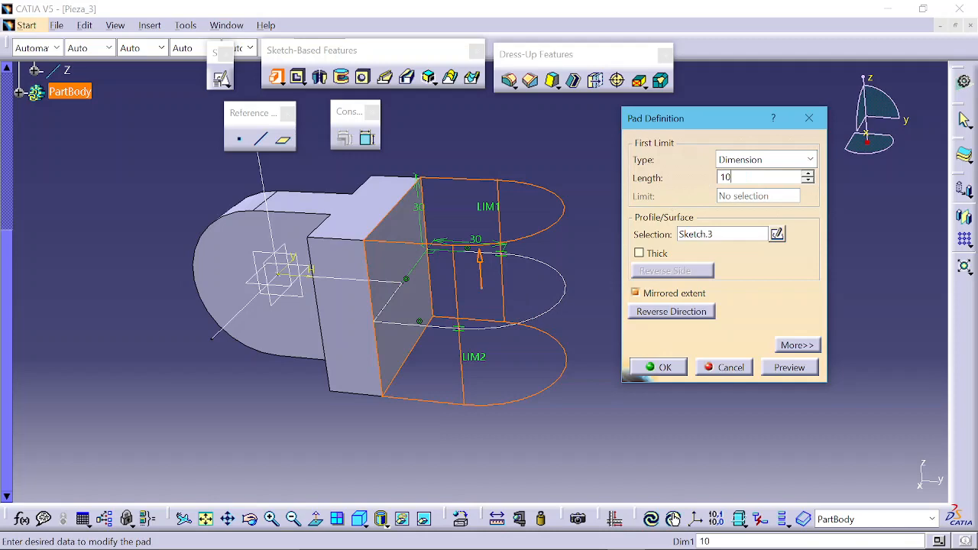
key("Return")
left_click(652, 368)
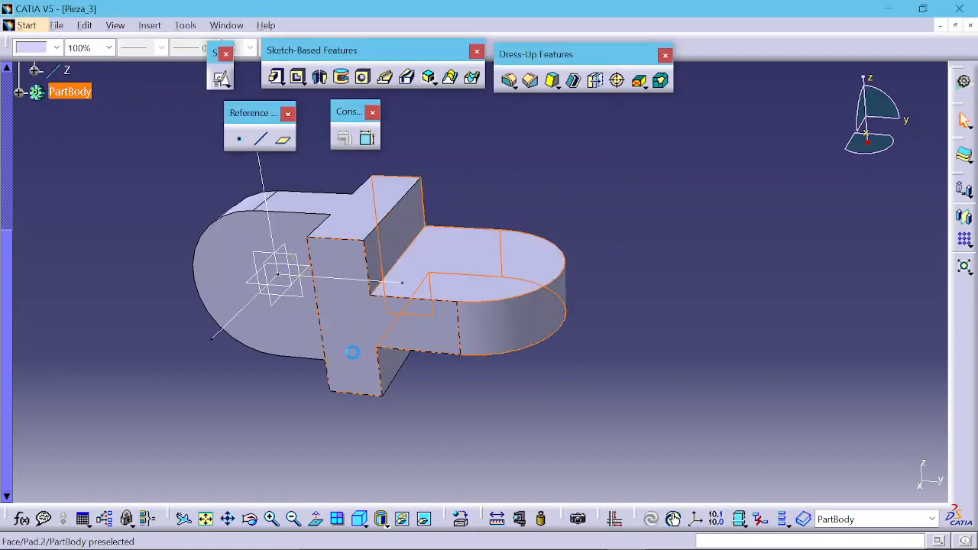
Step: Rename the first pad feature in the tree as SEMICIRCUNFERENCIA 1
middle_click_drag(384, 360, 463, 346)
middle_click_drag(390, 340, 398, 373)
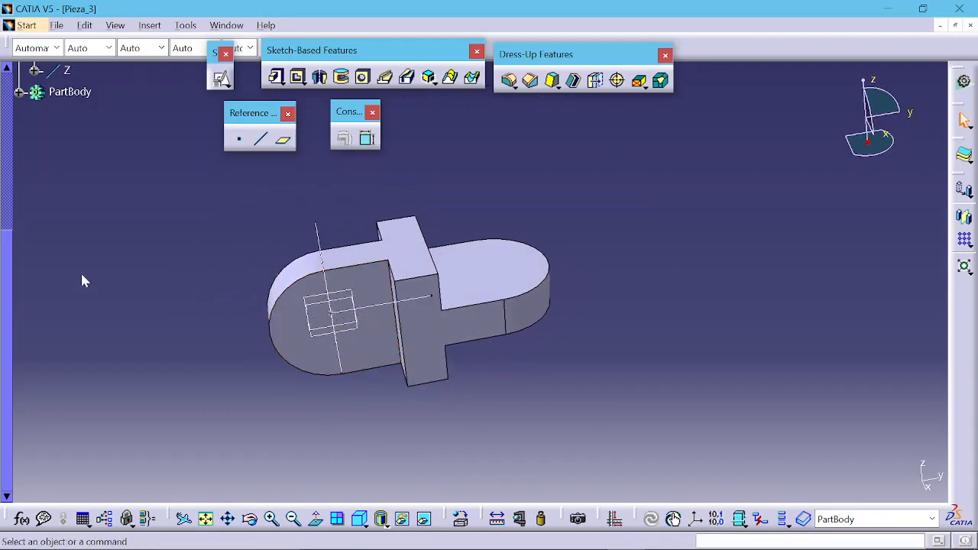
scroll(84, 282, "up", 5)
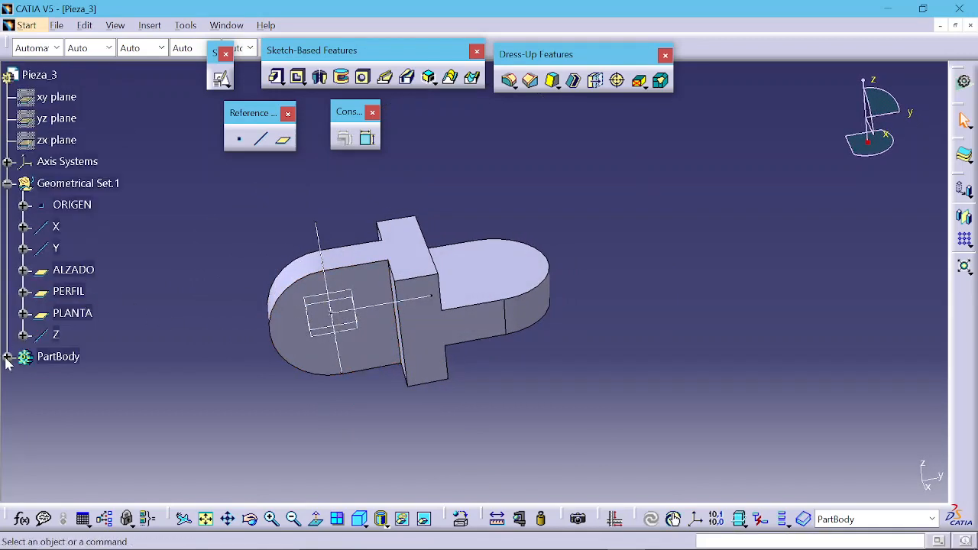
left_click(7, 357)
scroll(77, 252, "down", 3)
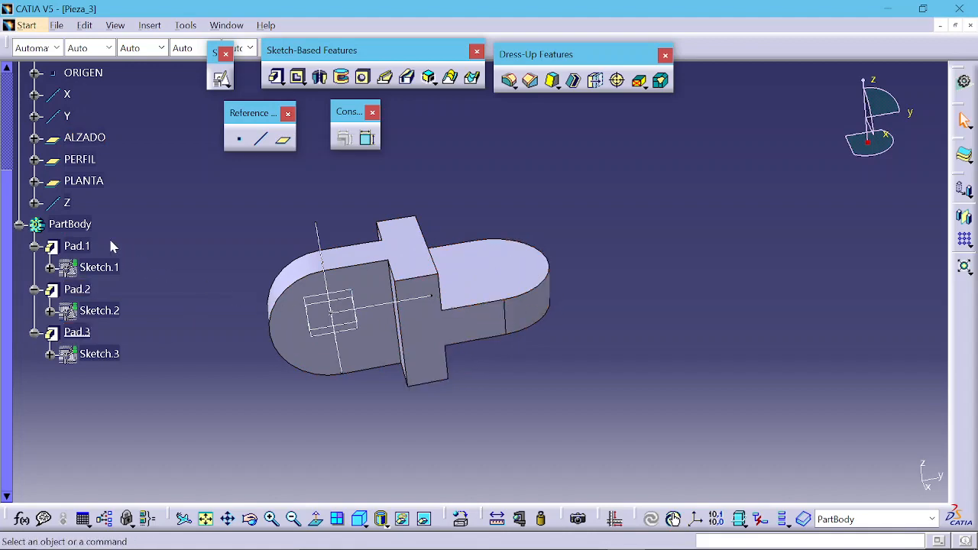
right_click(82, 246)
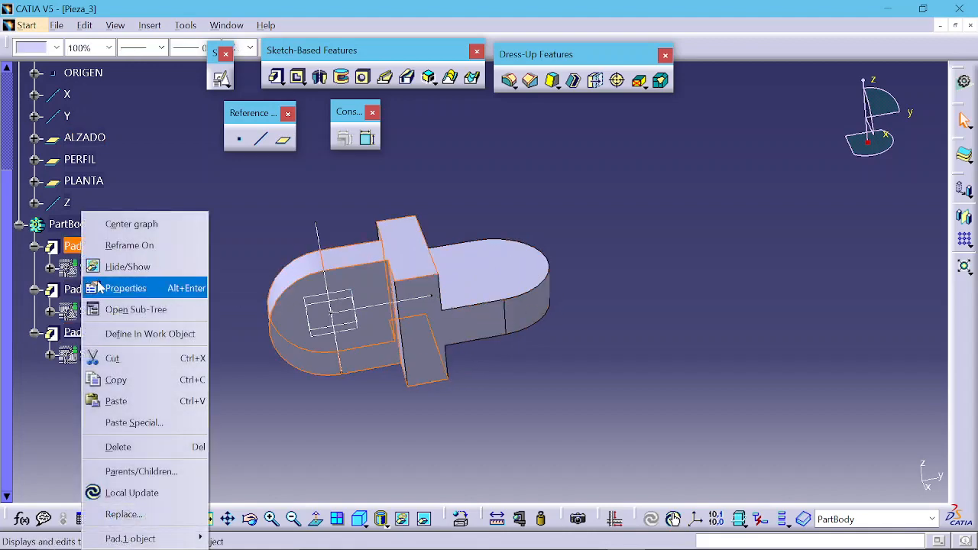
left_click(100, 288)
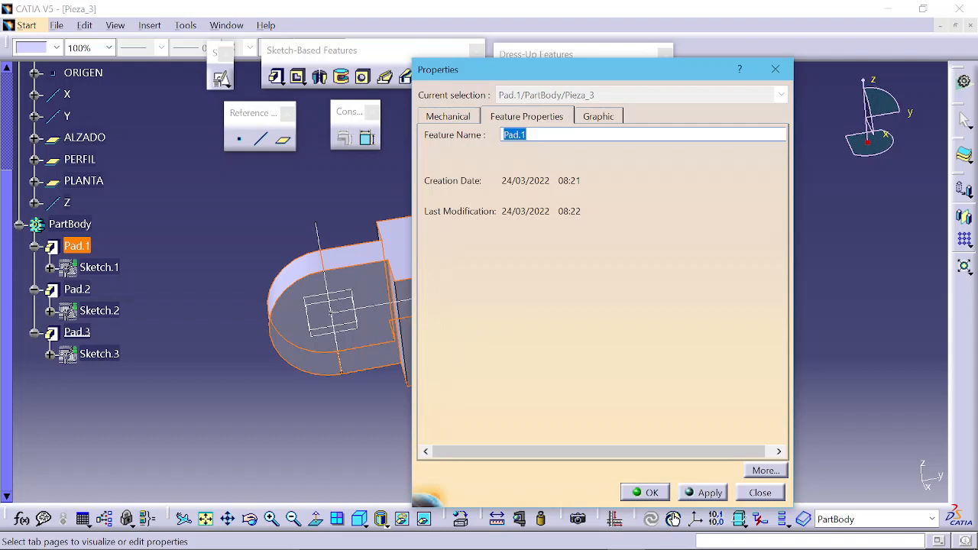
type("SEMICIRCUNFERENCIA 1")
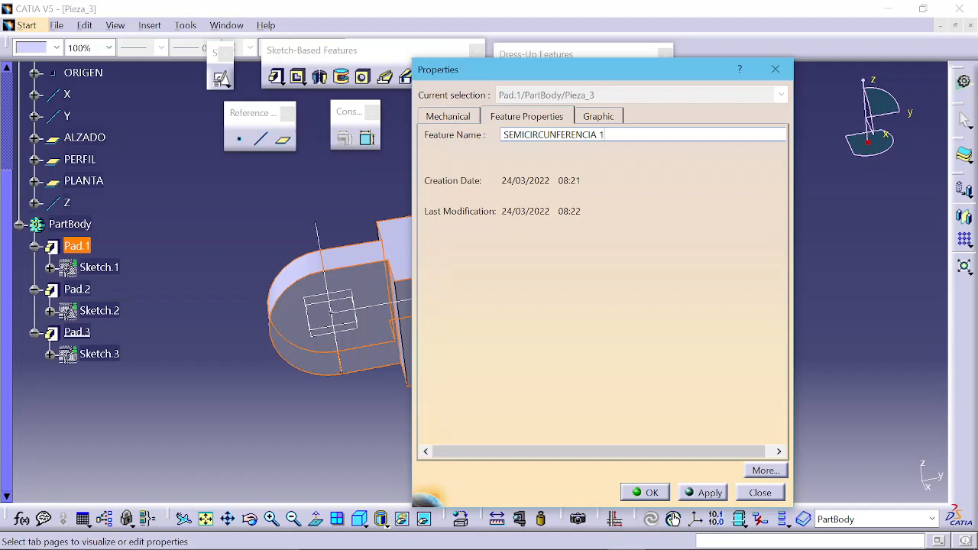
key("Return")
left_click(187, 201)
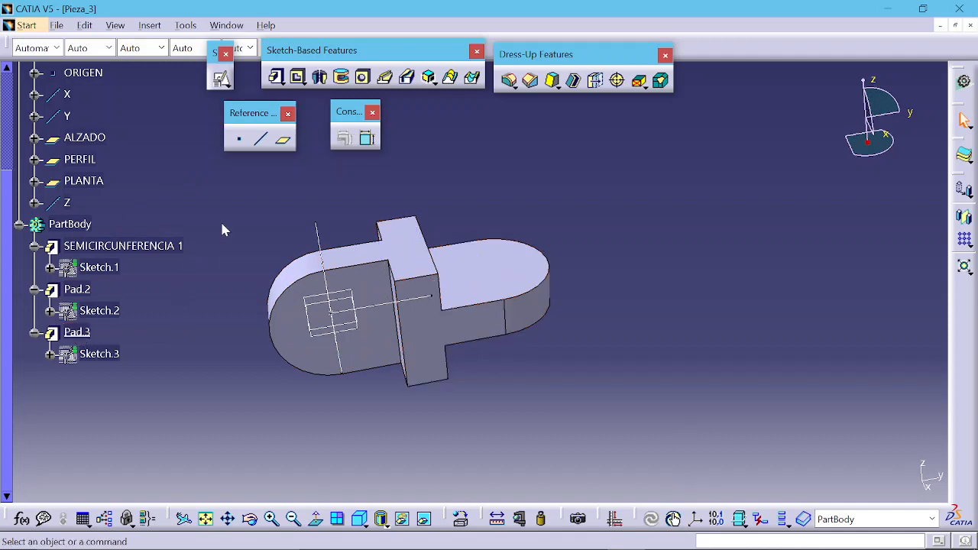
Step: Compare with the reference drawing, then place a hole on the D-shaped pad's top face with a 40 mm diameter
key("alt+Tab")
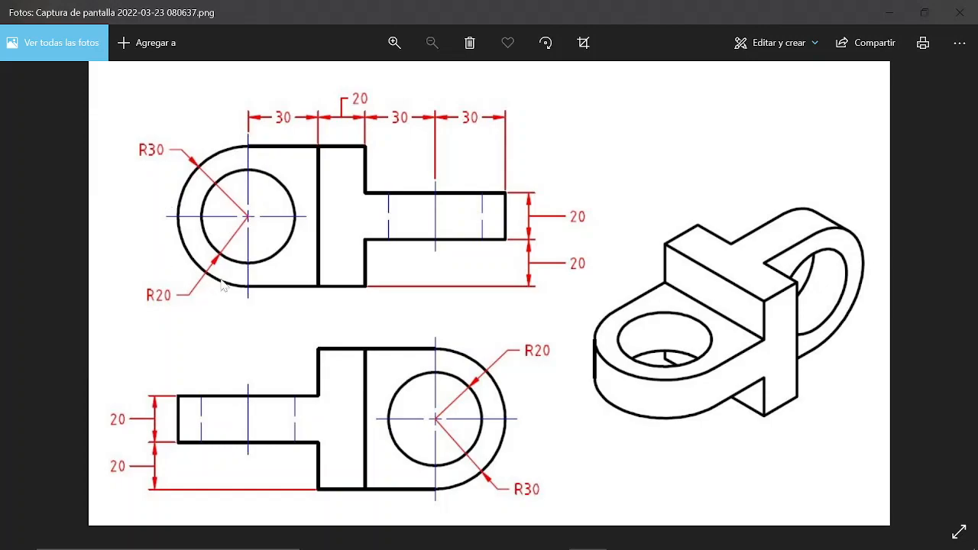
key("alt+Tab")
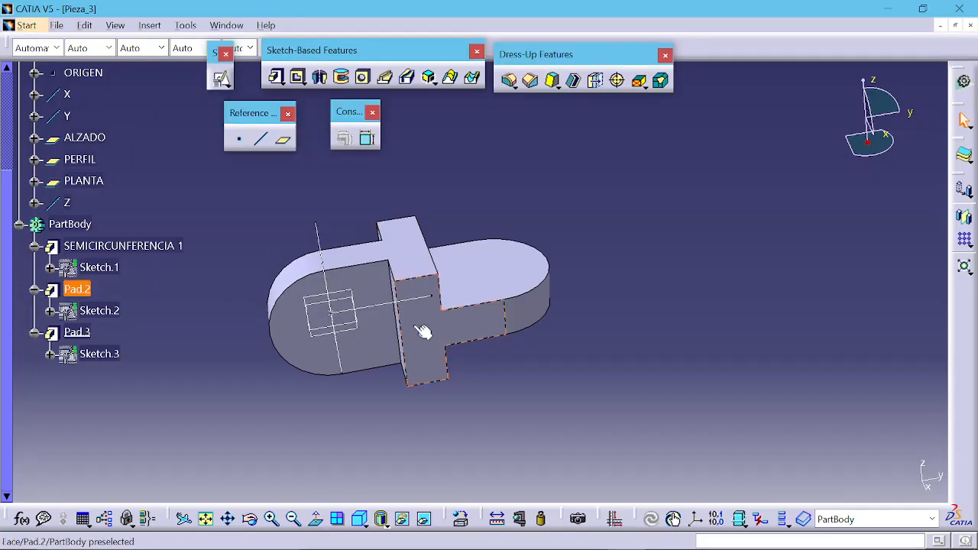
left_click(364, 79)
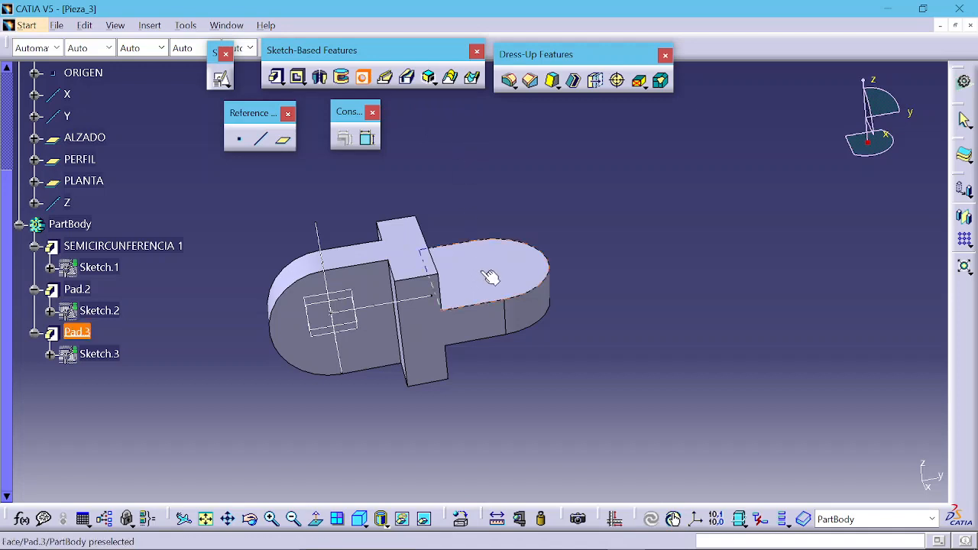
left_click(527, 253)
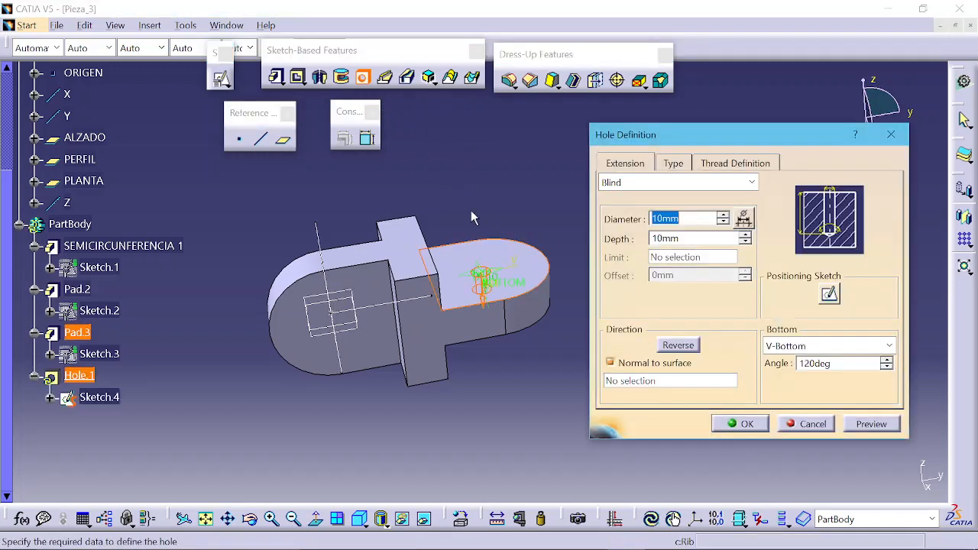
middle_click_drag(514, 256, 482, 219)
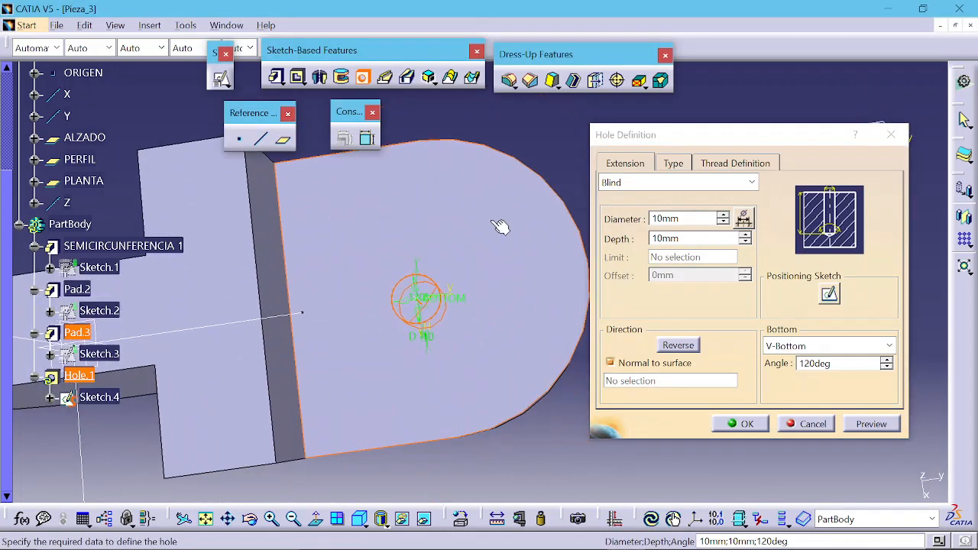
left_click(616, 236)
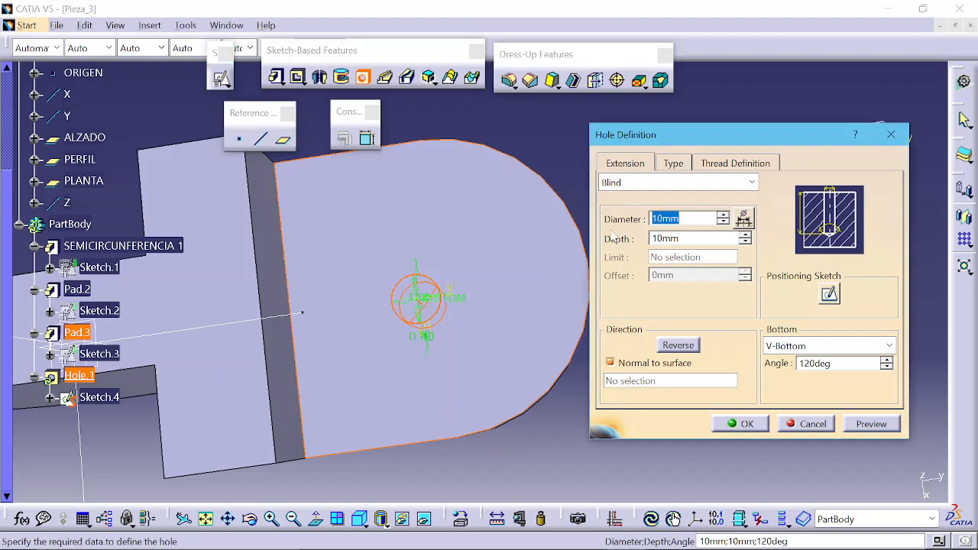
type("40")
key("Return")
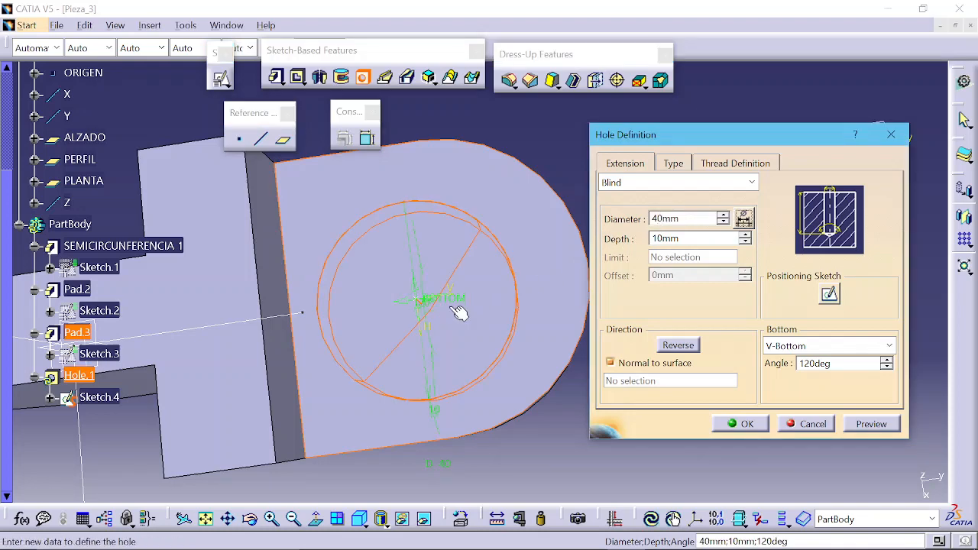
middle_click_drag(413, 280, 466, 168)
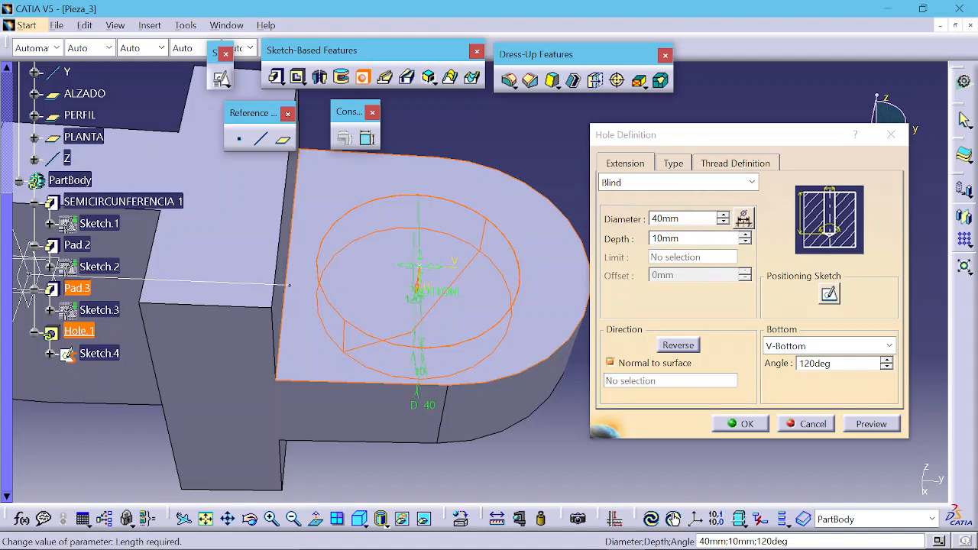
middle_click_drag(443, 328, 540, 198)
middle_click_drag(240, 239, 393, 271)
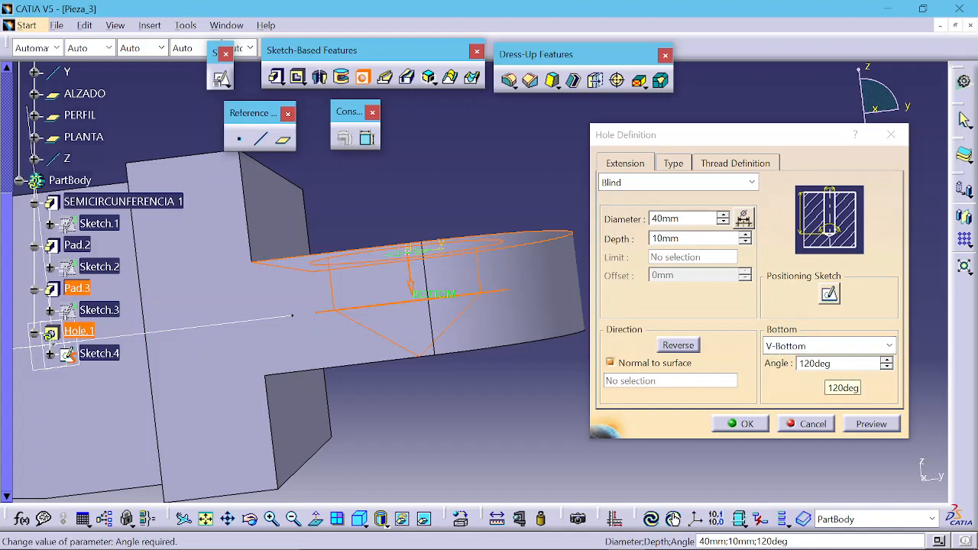
left_click(831, 347)
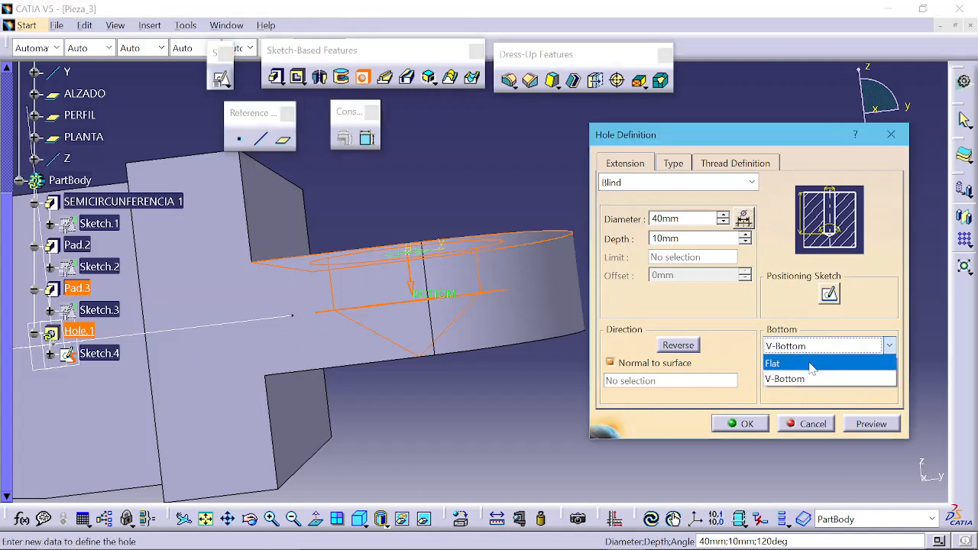
left_click(798, 363)
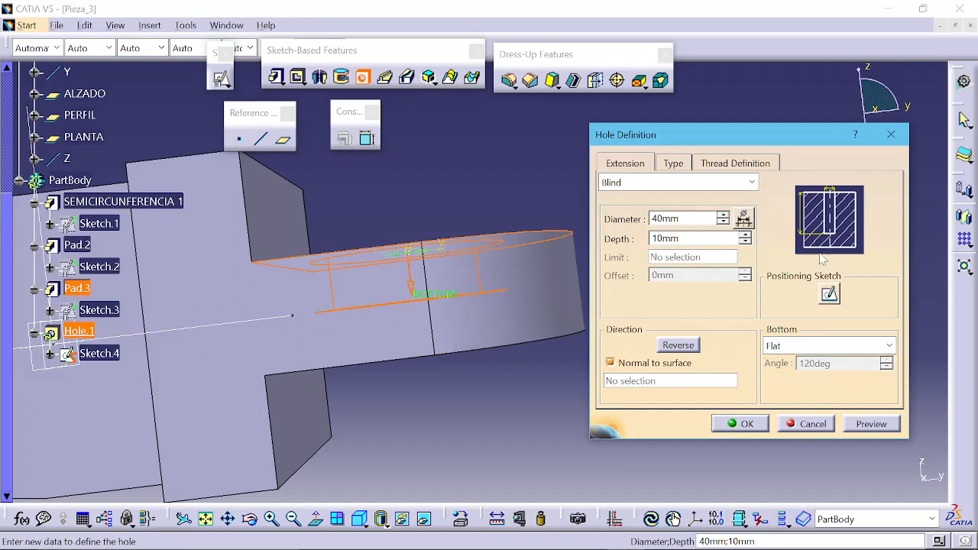
left_click(826, 346)
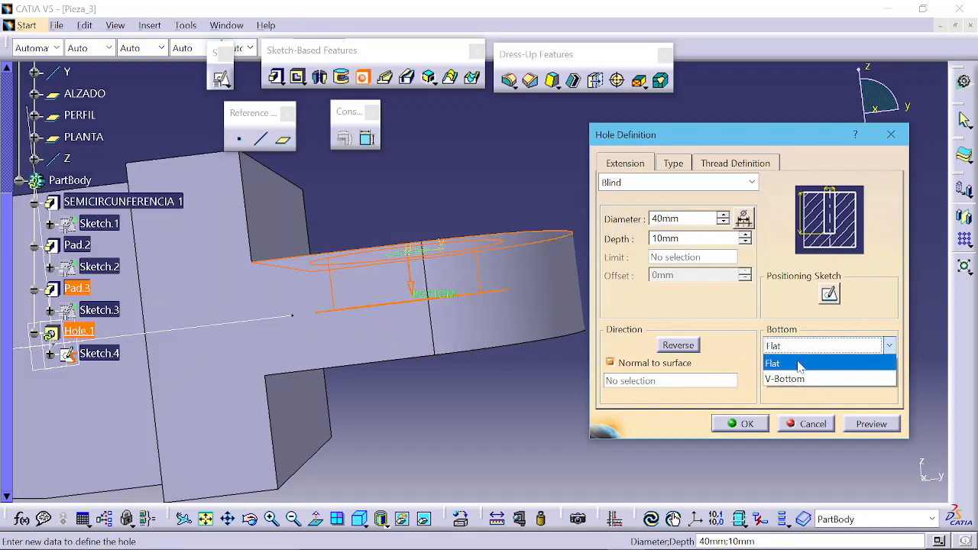
left_click(787, 380)
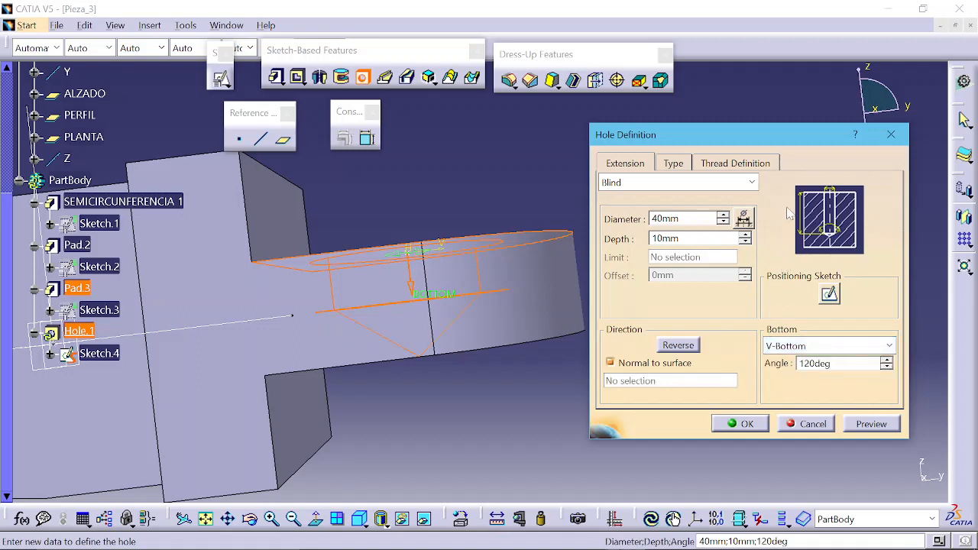
Step: Compare the hole's extension options and set the limit to Up To Next
left_click(719, 182)
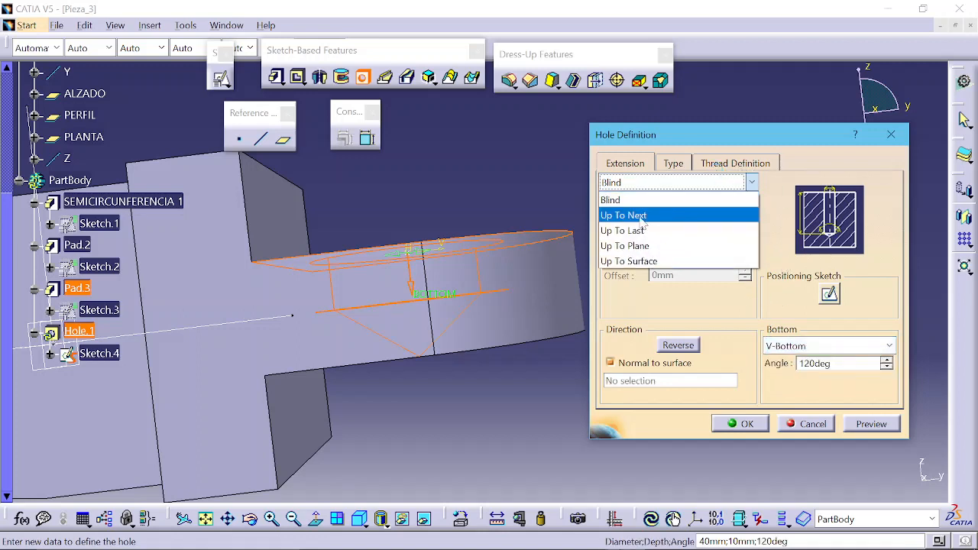
left_click(641, 216)
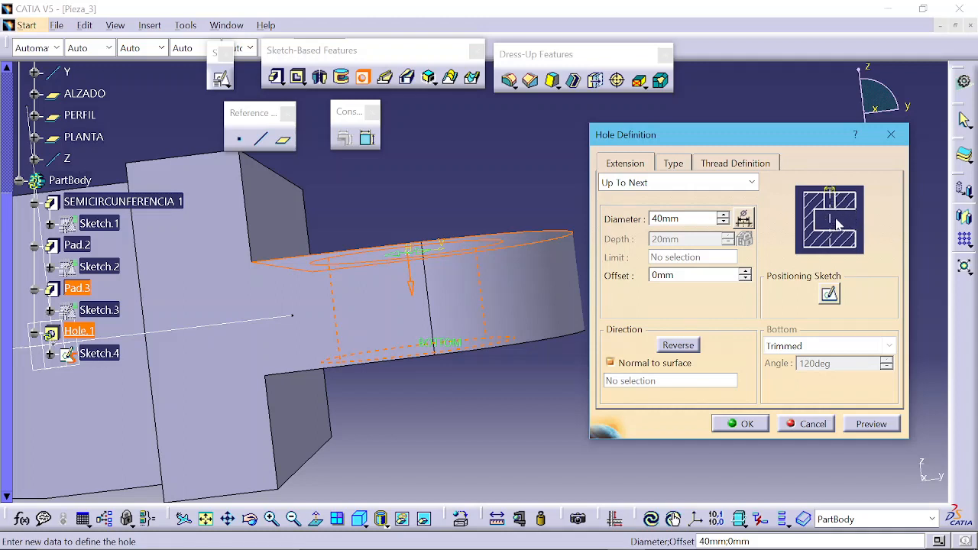
left_click(734, 182)
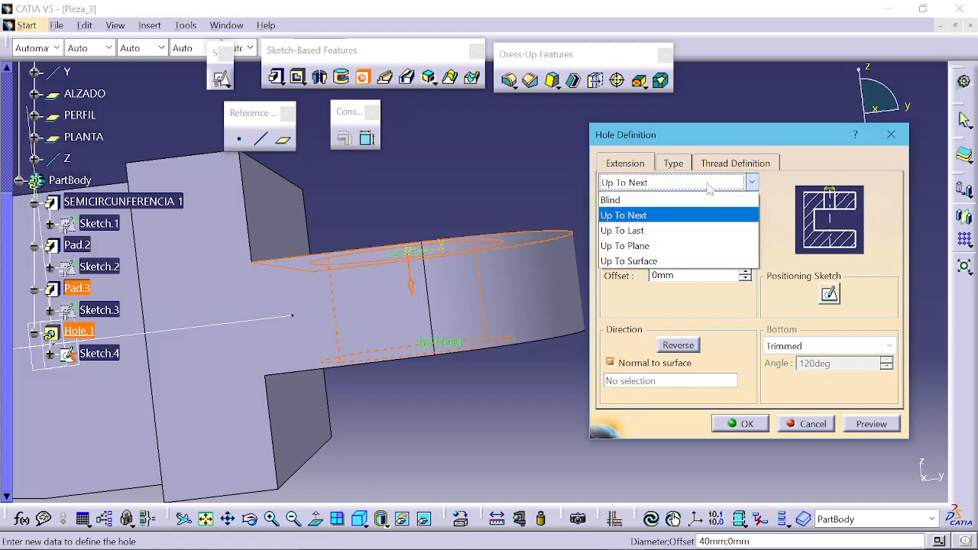
left_click(671, 226)
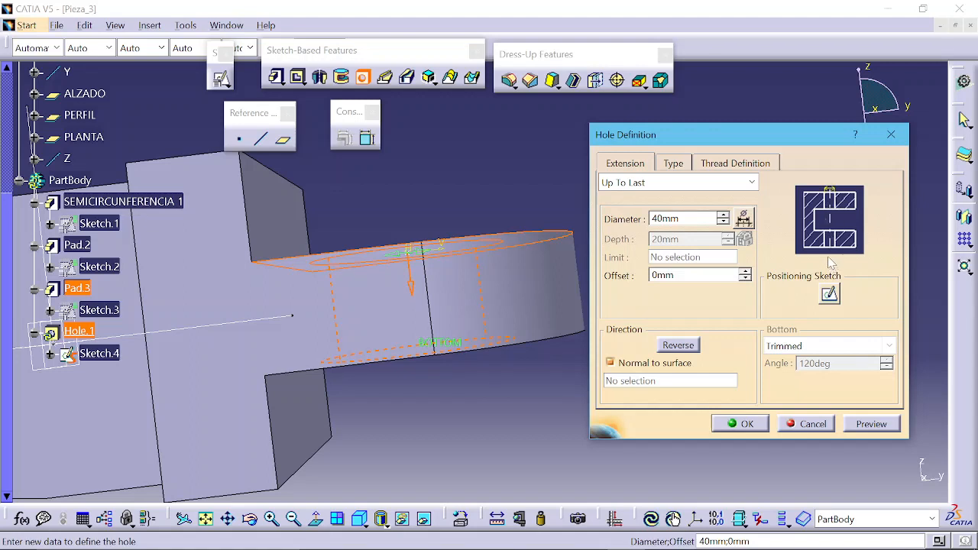
left_click(751, 183)
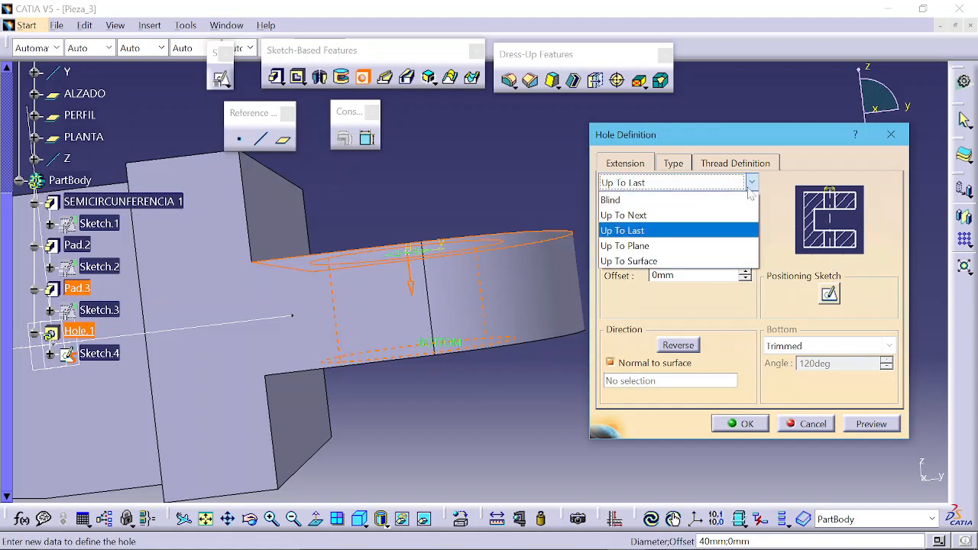
left_click(686, 246)
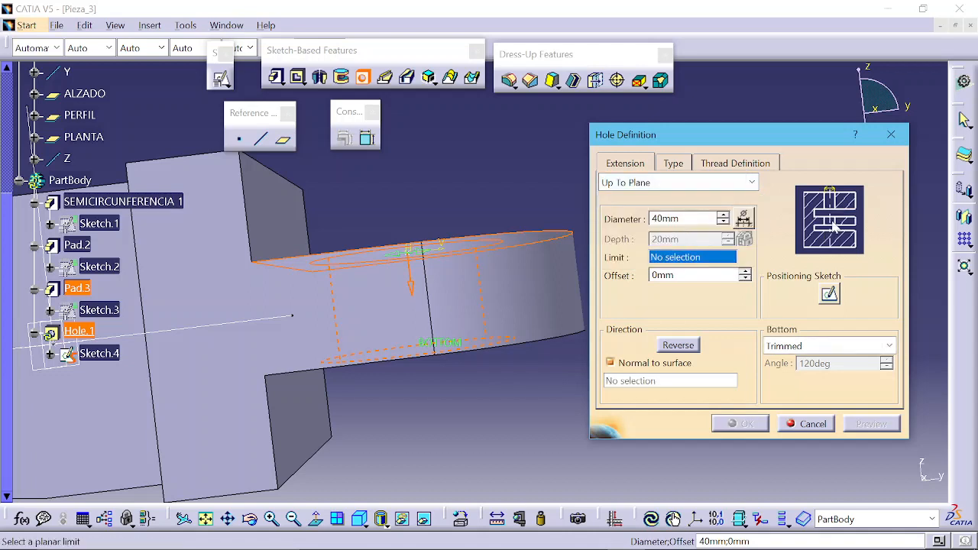
left_click(711, 183)
left_click(676, 258)
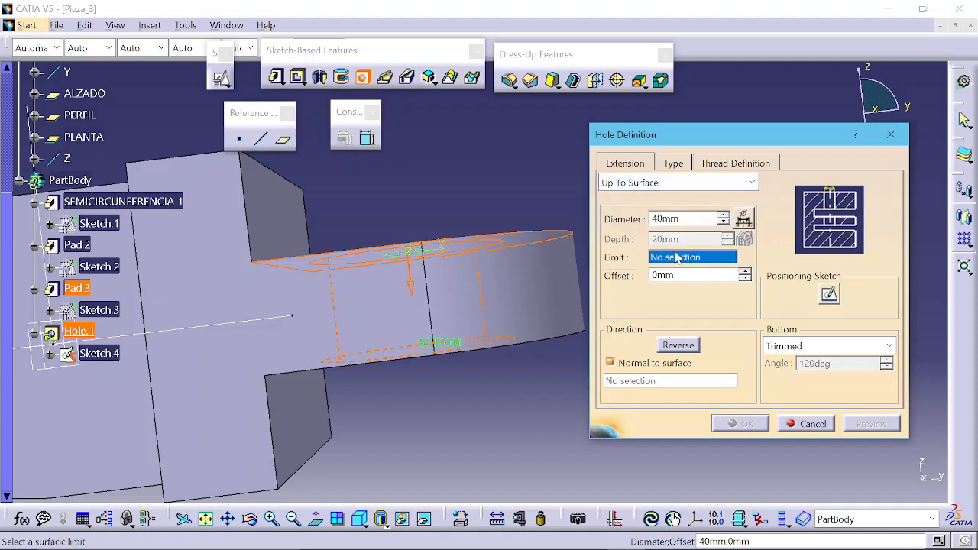
left_click(671, 186)
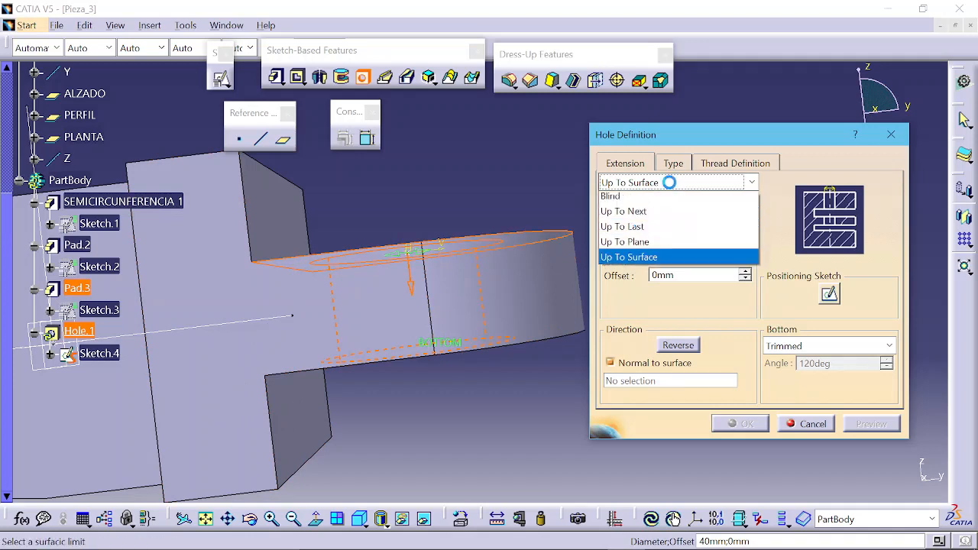
left_click(670, 217)
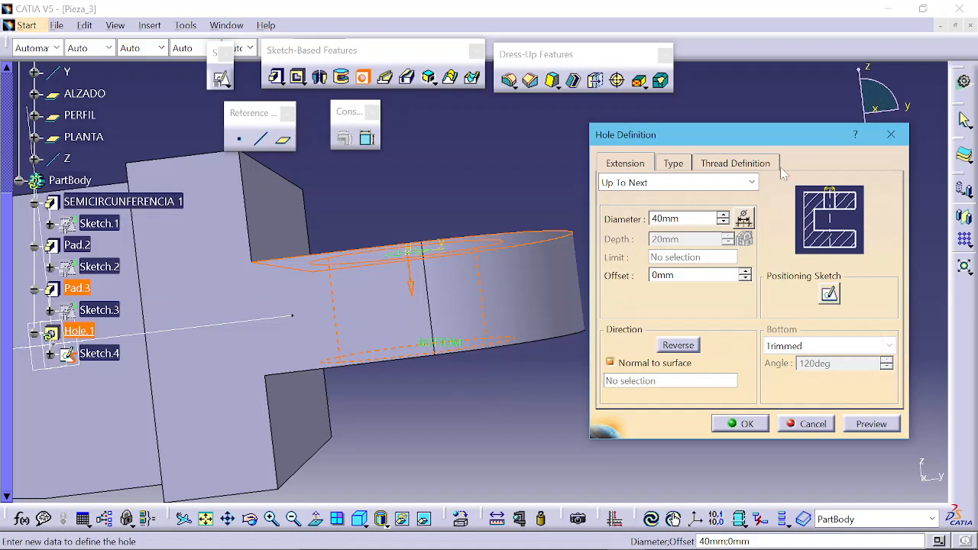
Step: Open the hole type settings and preview the simple hole on the D-shaped pad
left_click(672, 164)
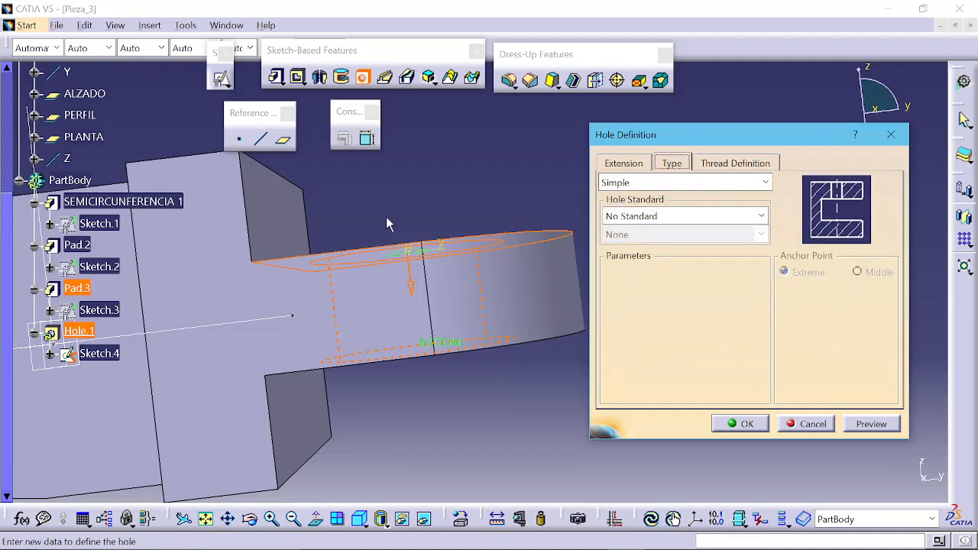
middle_click_drag(387, 219, 514, 248)
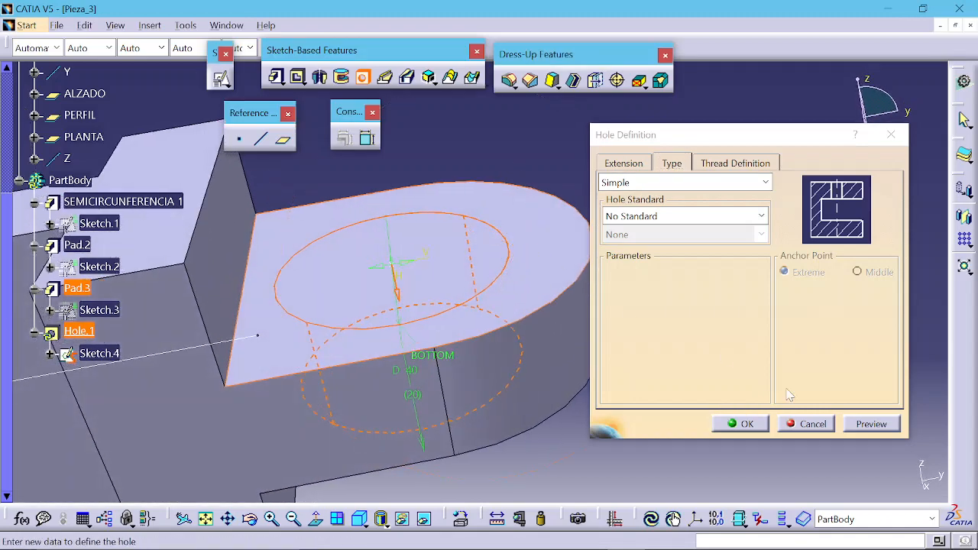
left_click(858, 426)
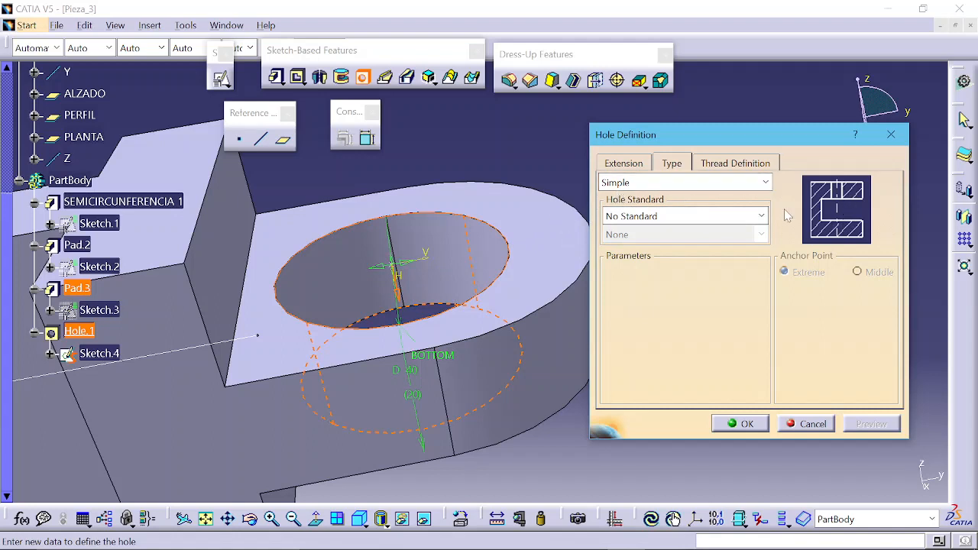
Step: Try a Tapered hole type and preview it
left_click(682, 183)
left_click(664, 214)
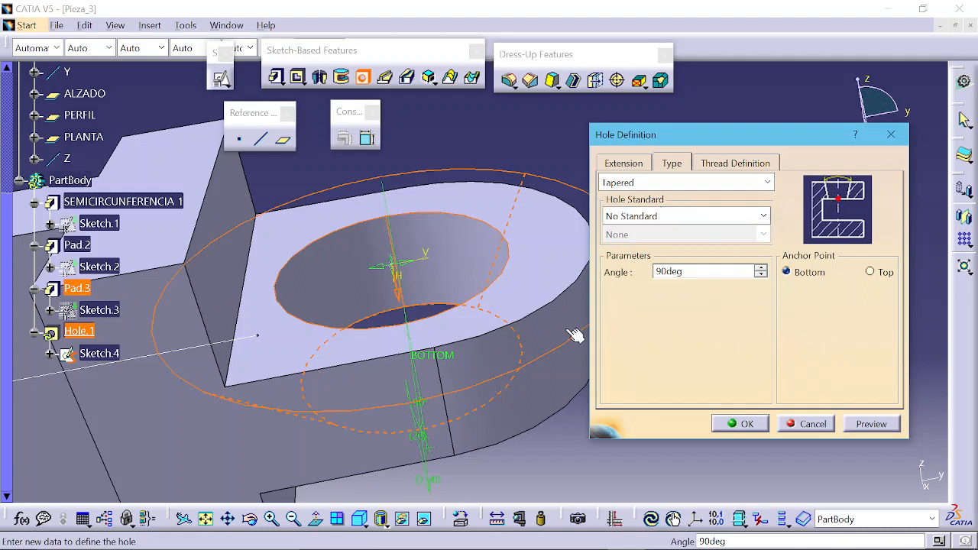
left_click(873, 424)
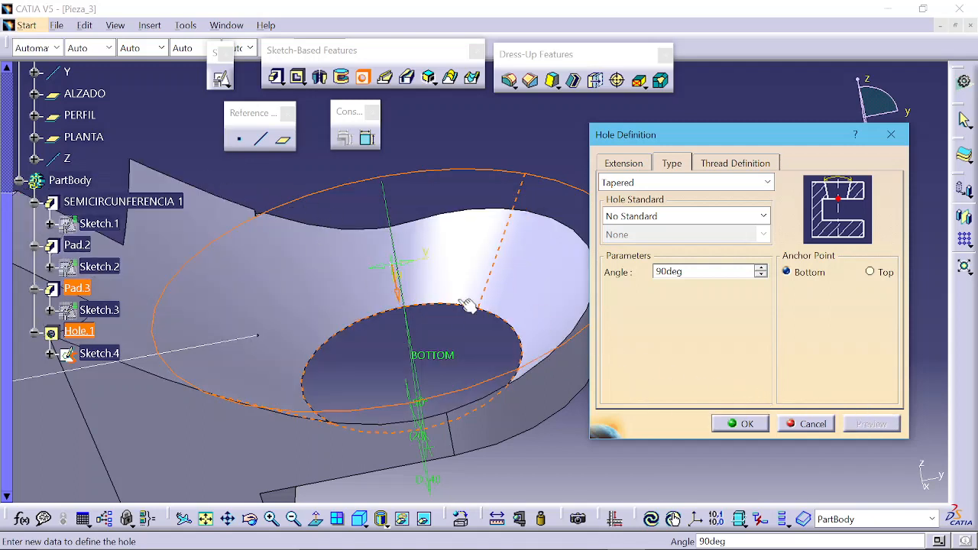
Step: Change the hole type to Counterbored and preview the result
left_click(662, 183)
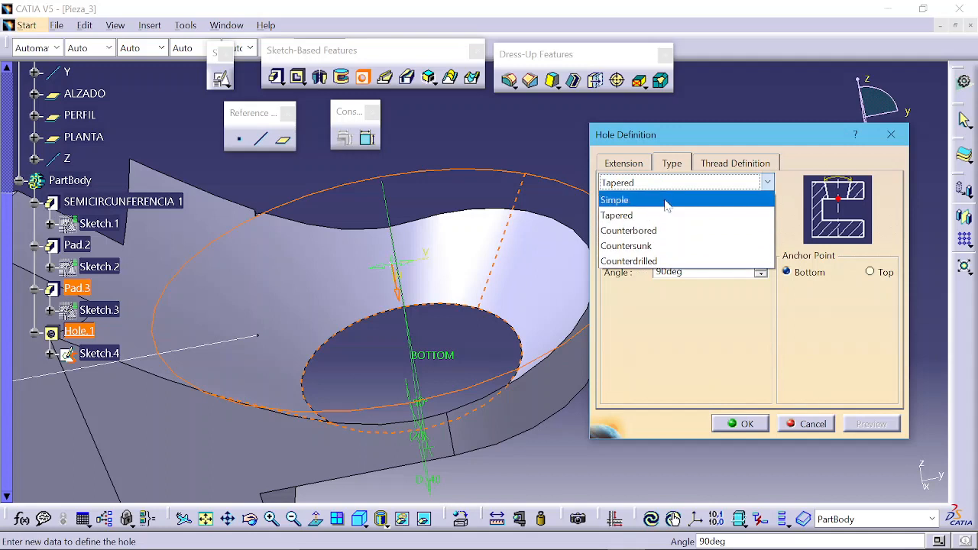
left_click(636, 237)
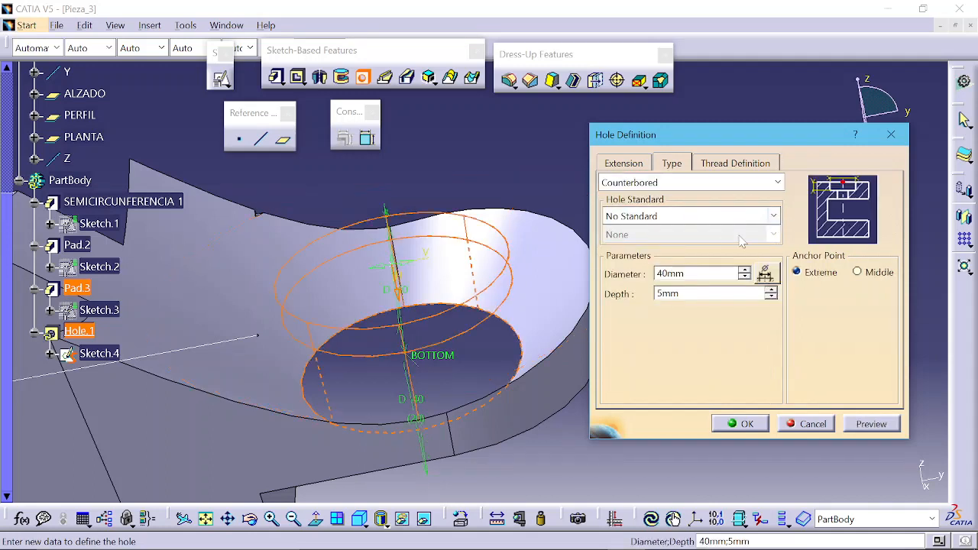
left_click(870, 425)
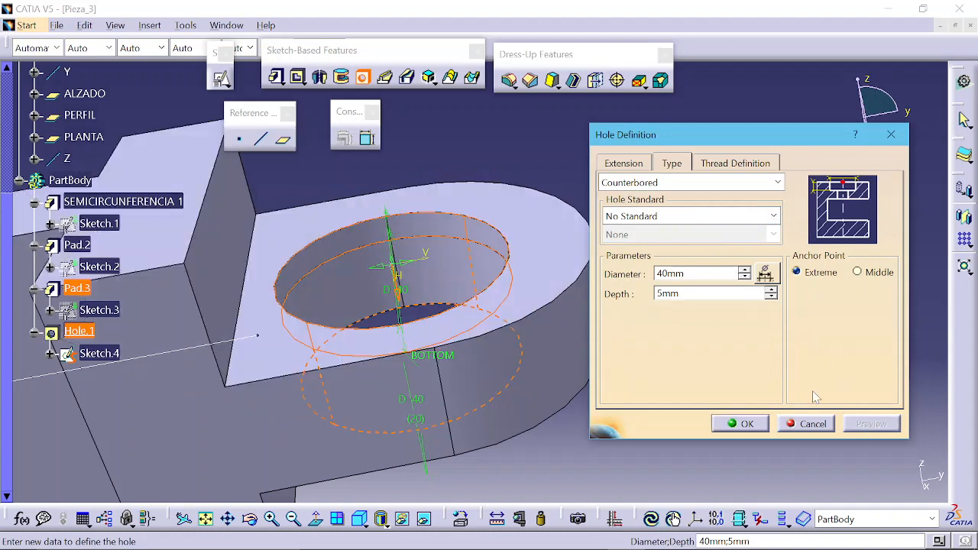
Step: Set the counterbore diameter to 50 mm and preview the hole
double_click(677, 273)
type("50")
key("Return")
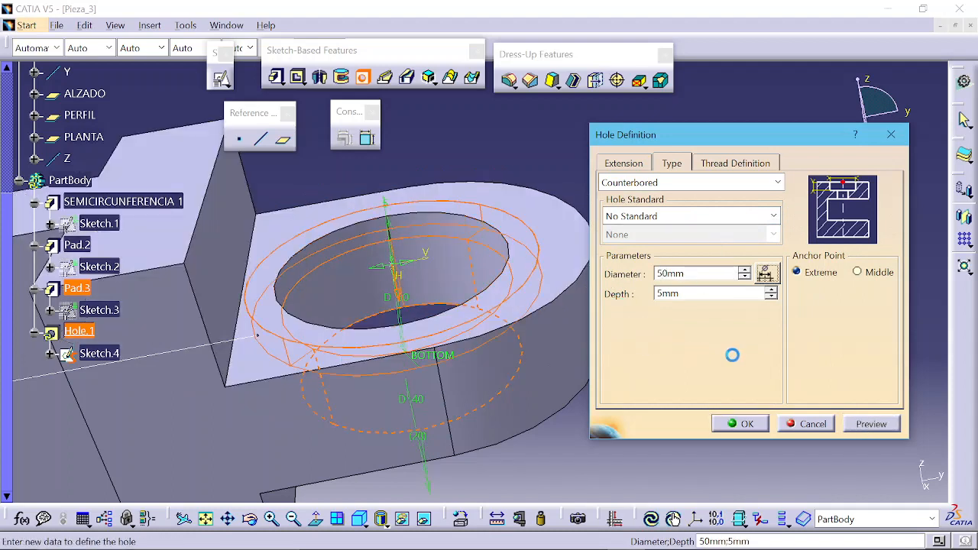
left_click(870, 424)
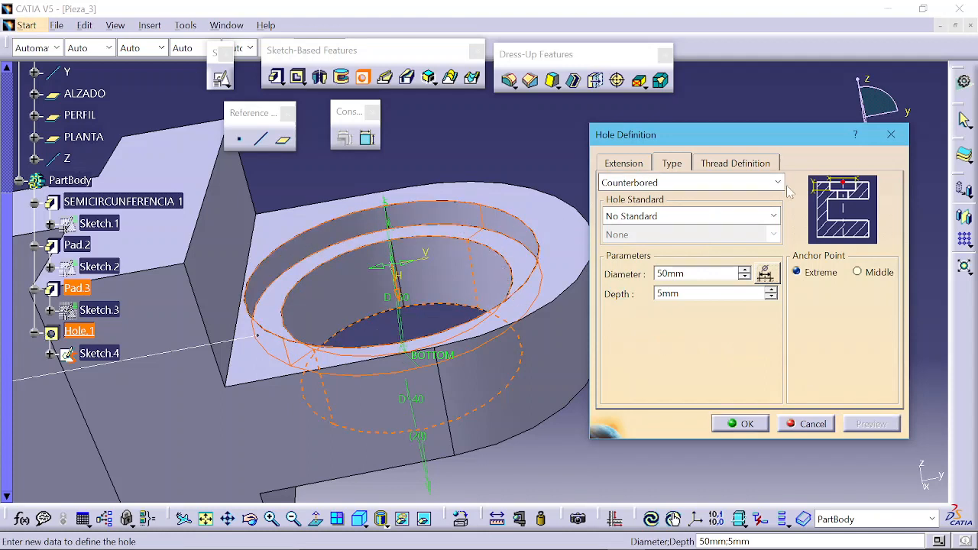
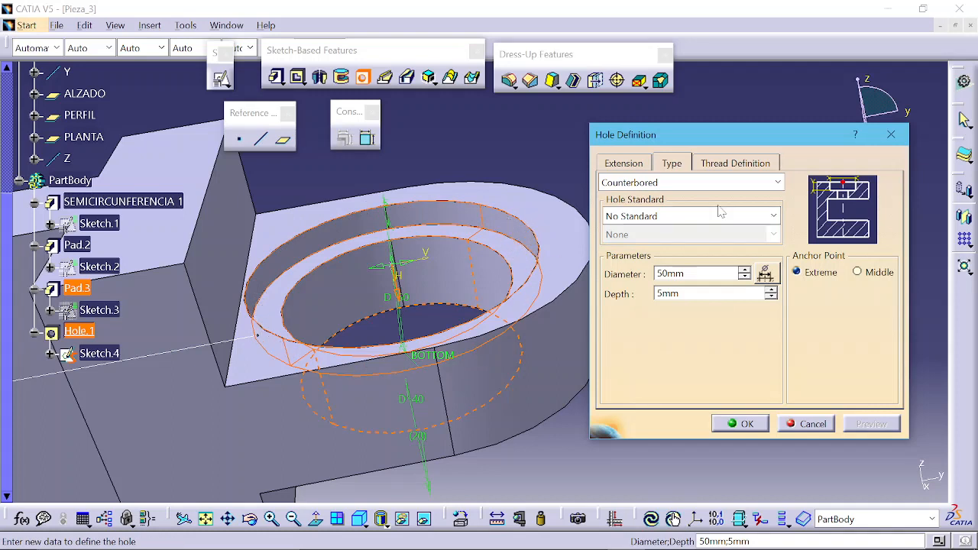
Step: Try the Countersunk hole type and preview it
left_click(707, 182)
left_click(665, 245)
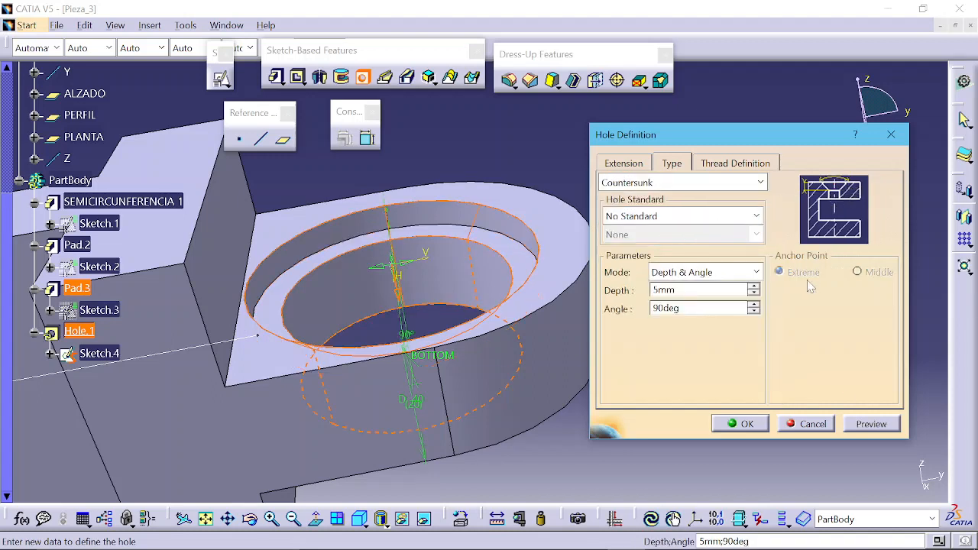
left_click(875, 425)
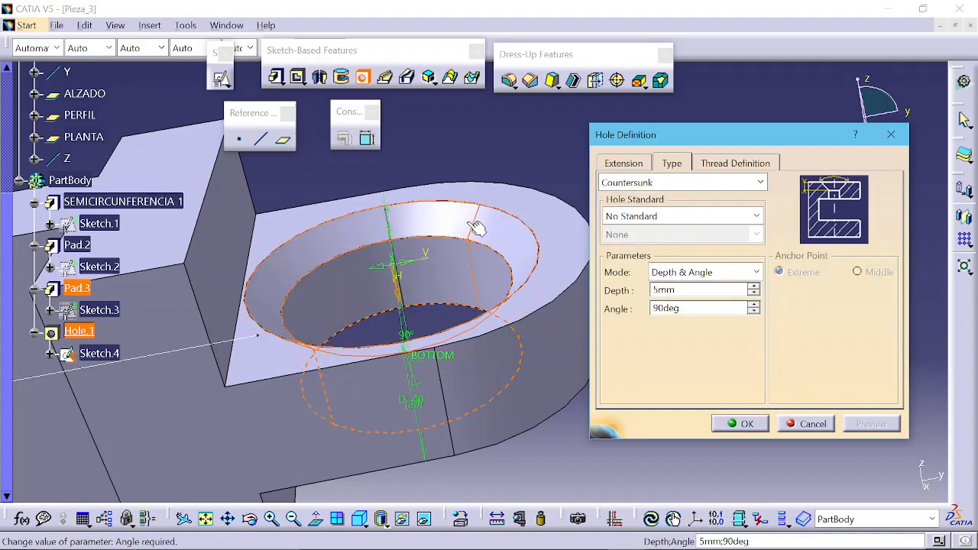
Step: Try the Counterdrilled hole type and preview it
left_click(672, 182)
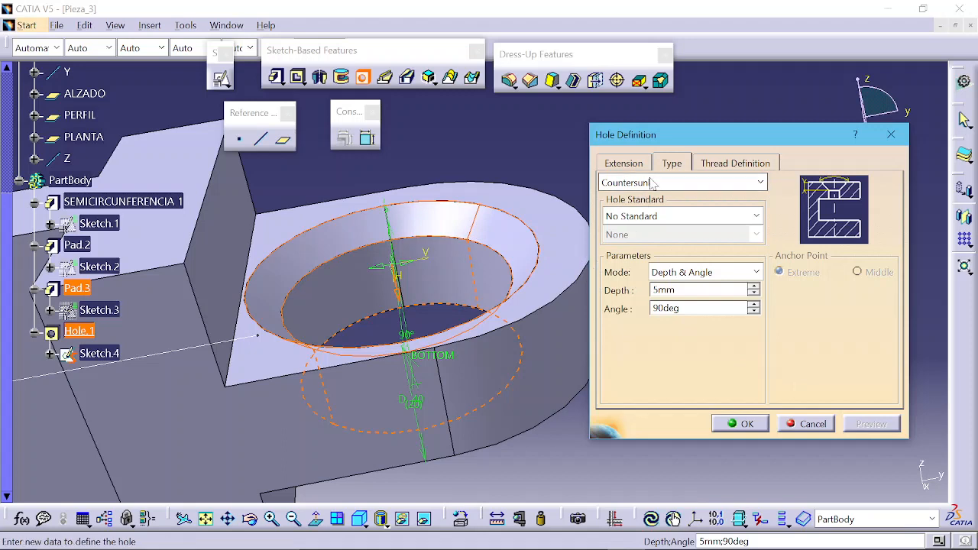
left_click(642, 259)
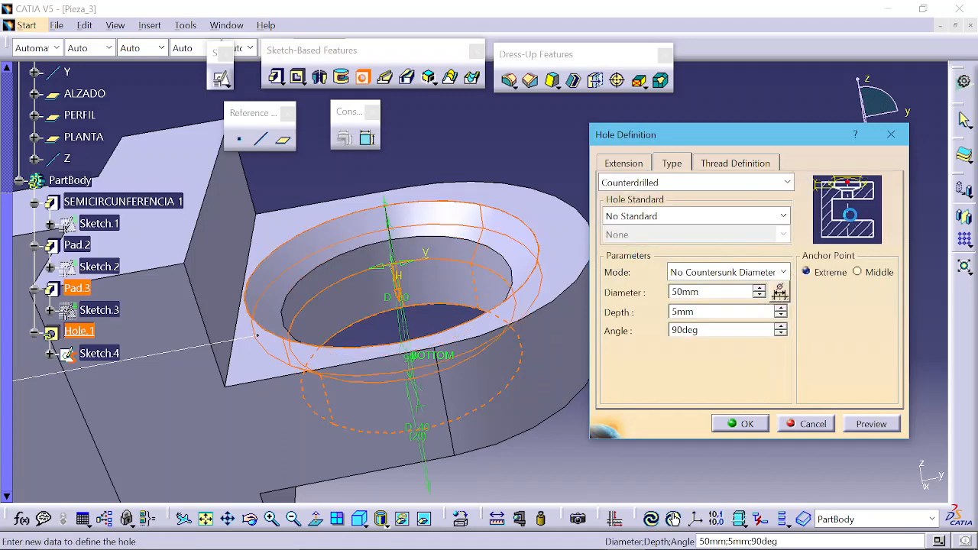
left_click(873, 425)
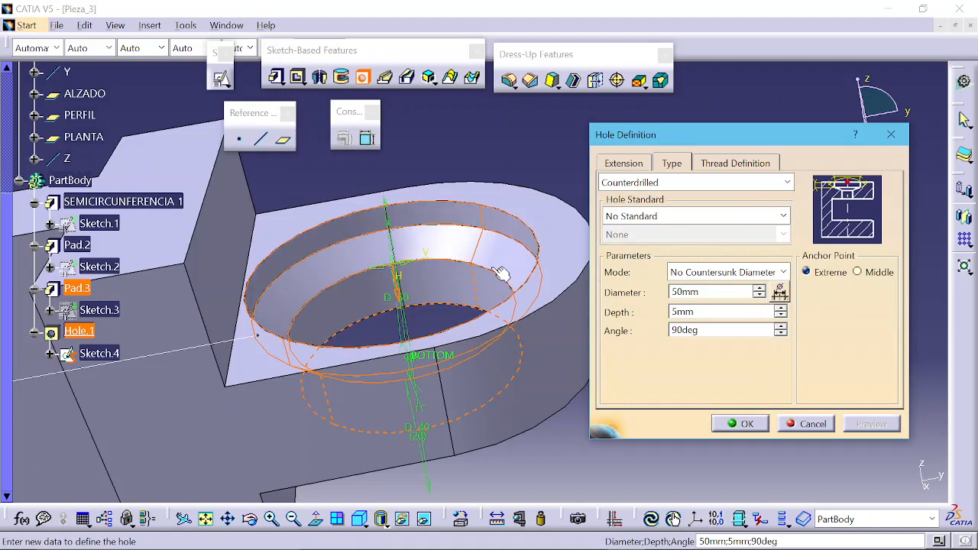
Step: Switch the hole type back to Simple and preview the hole with its extension settings
left_click(647, 183)
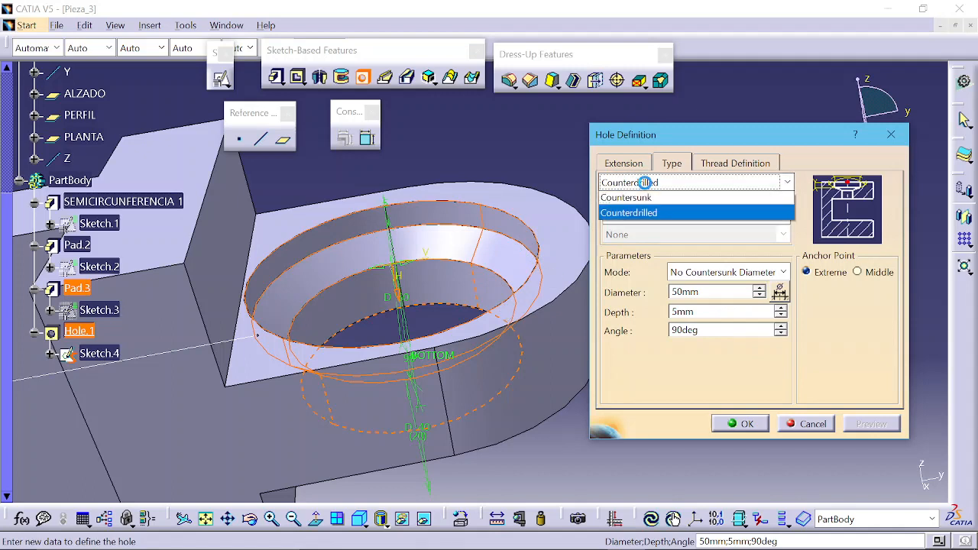
left_click(641, 200)
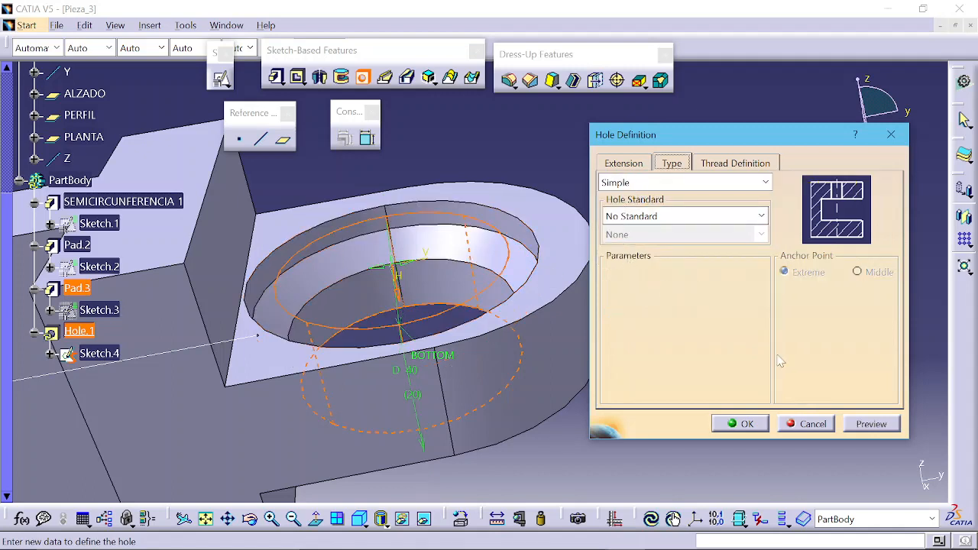
left_click(875, 433)
left_click(611, 165)
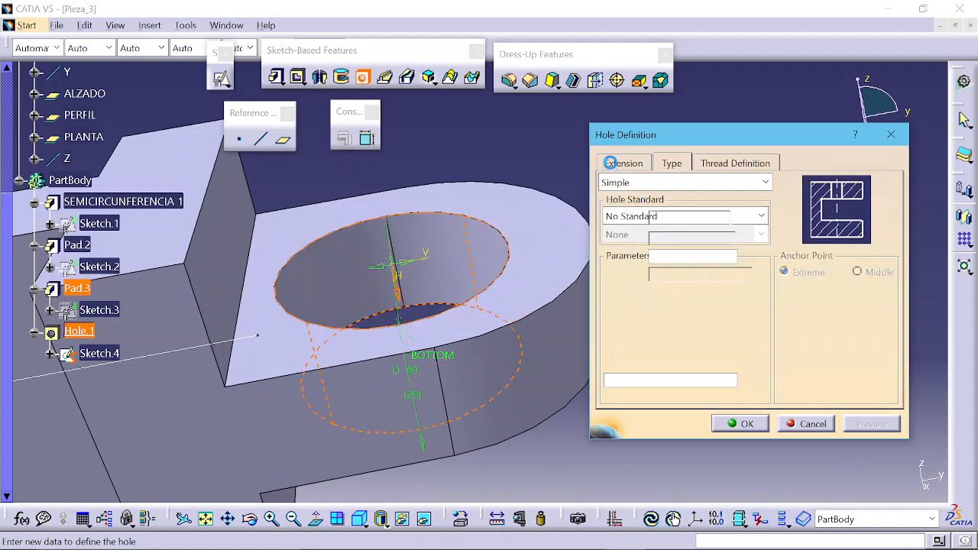
left_click_drag(411, 267, 453, 268)
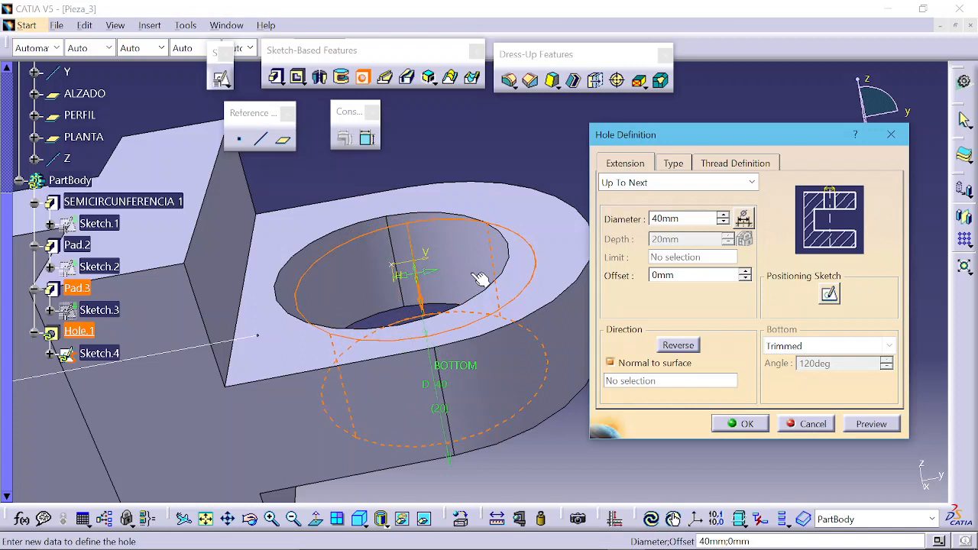
left_click(855, 427)
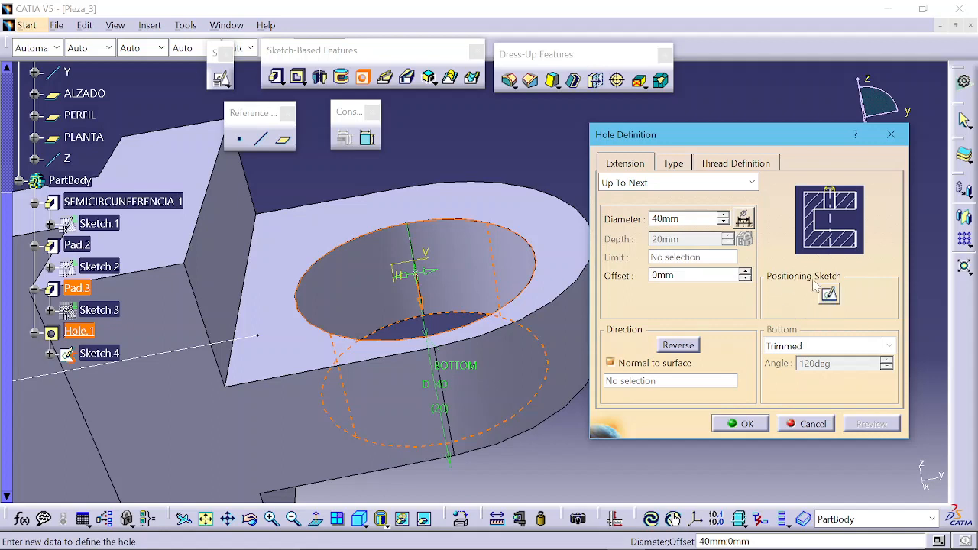
Step: Edit the hole's positioning sketch to make its centre point concentric with the semicircular edge, then leave the sketch
left_click(829, 295)
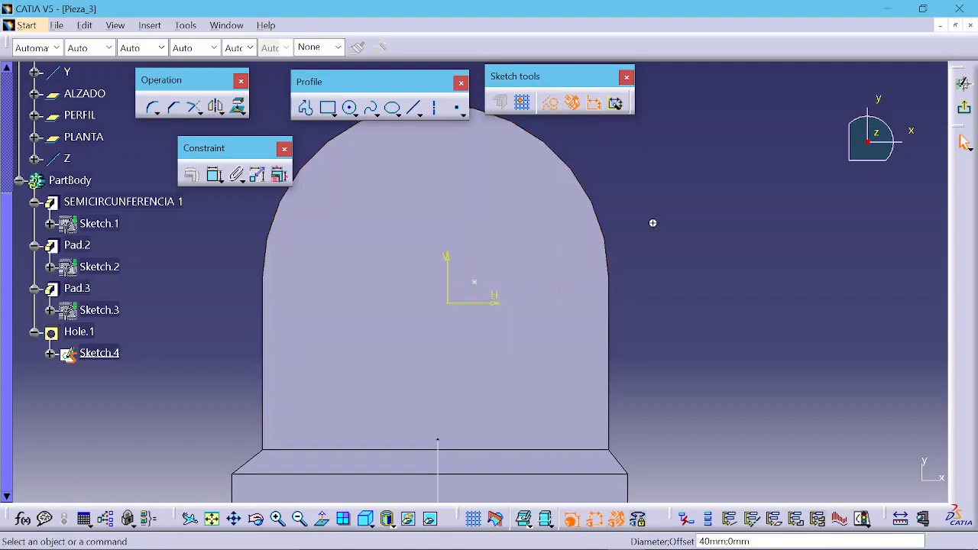
middle_click_drag(653, 221, 679, 273)
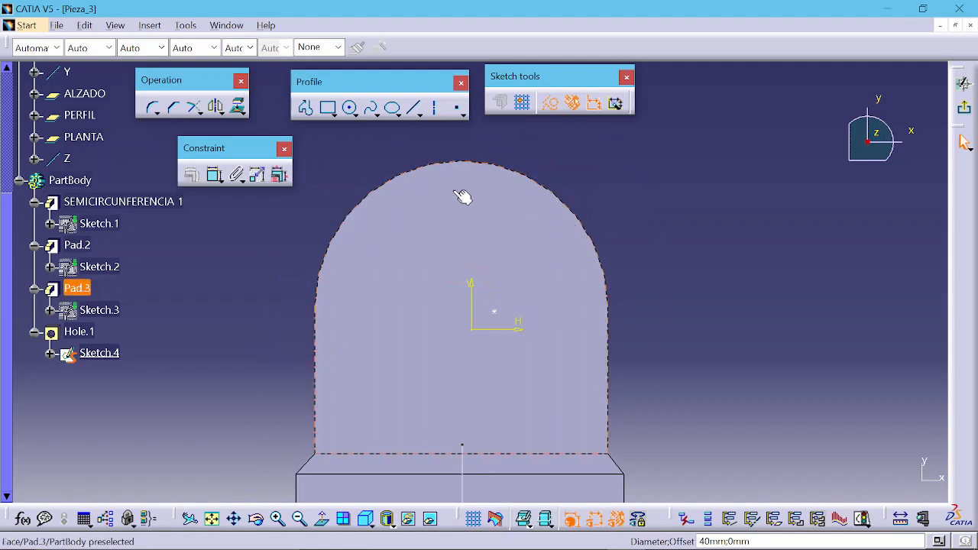
left_click(500, 318)
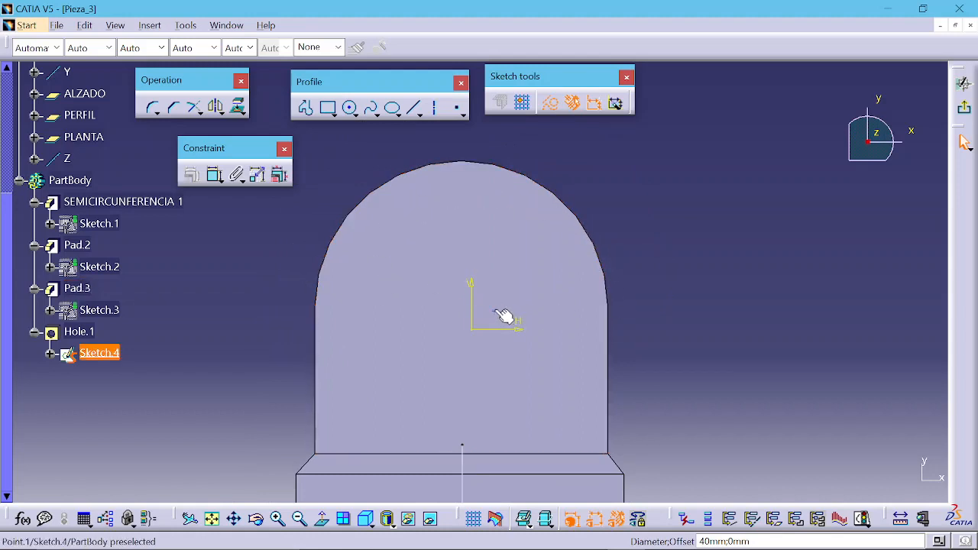
left_click(520, 166, "ctrl")
left_click(191, 175)
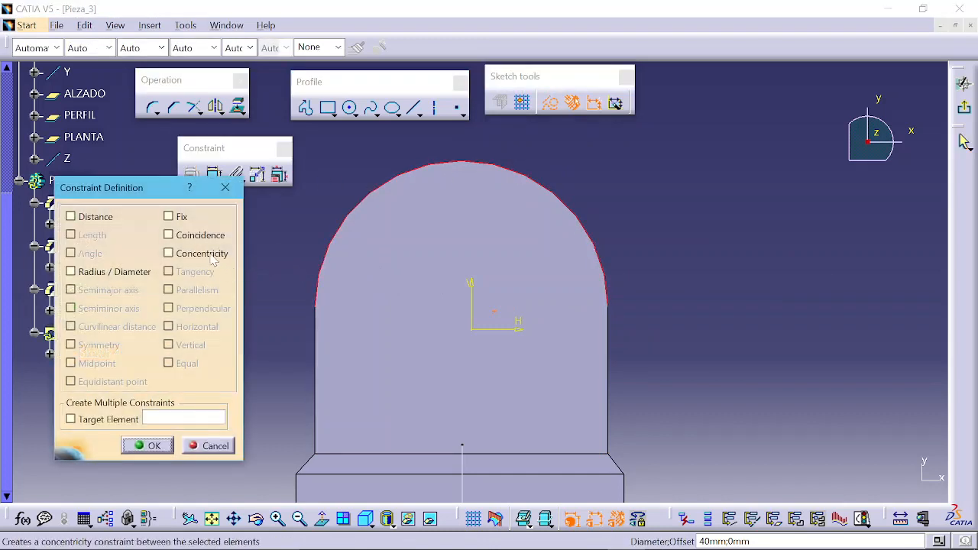
left_click(212, 257)
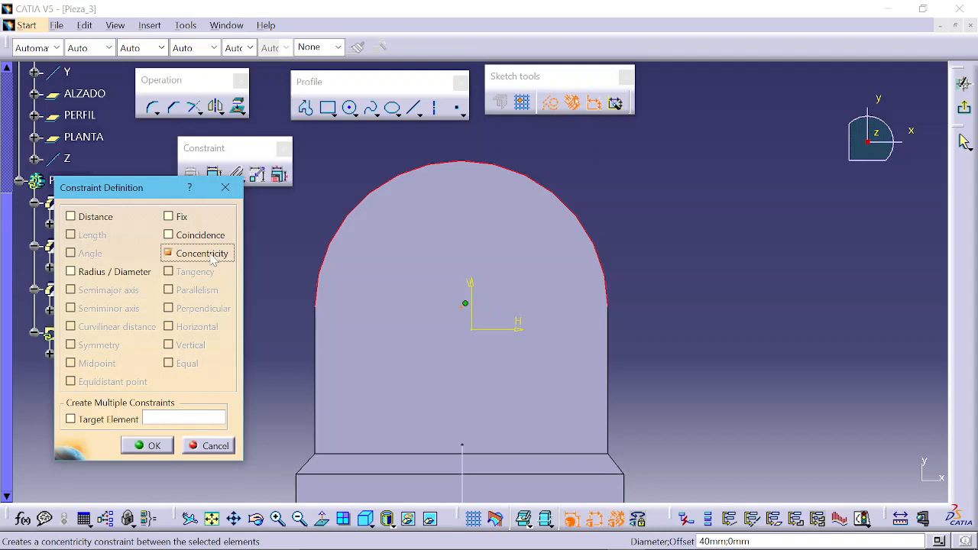
left_click(154, 446)
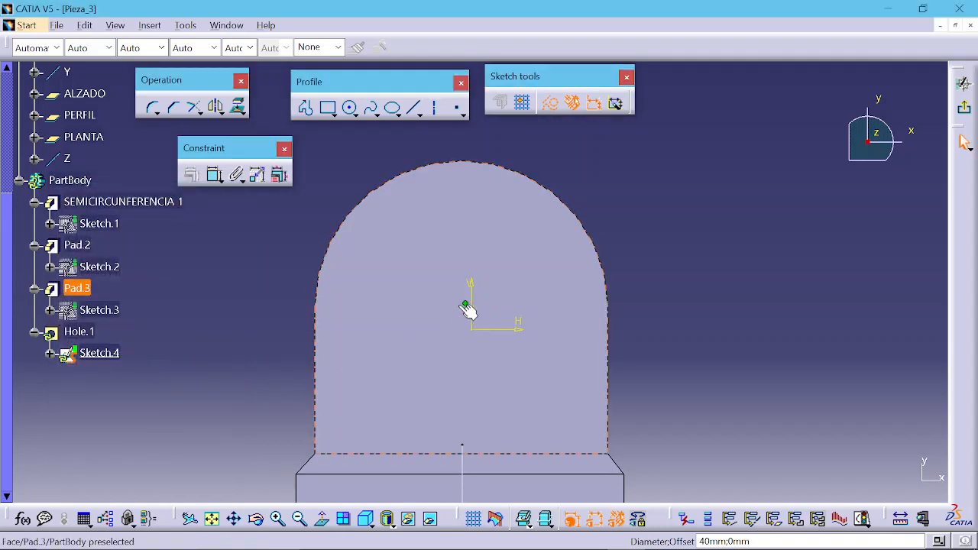
left_click(965, 109)
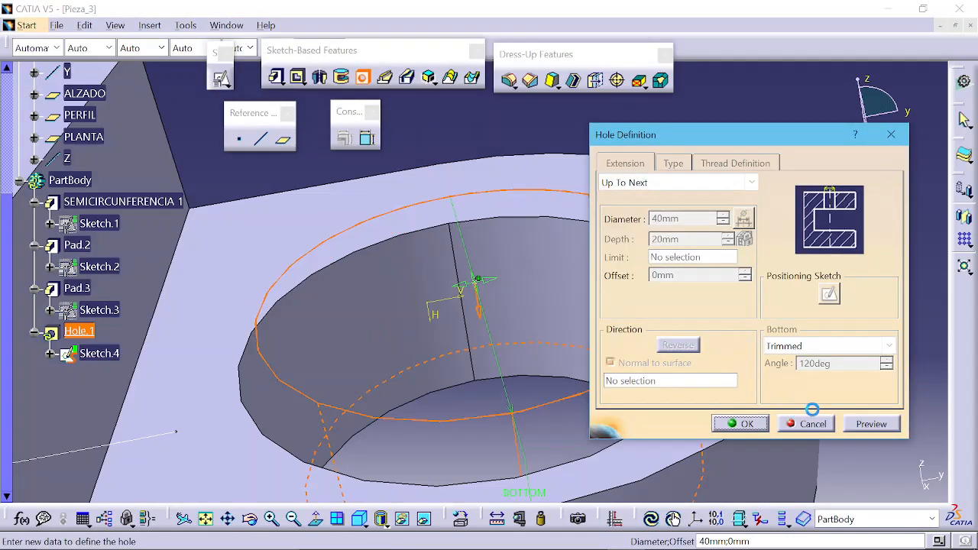
Step: Preview and confirm the simple Up To Next hole of 40 mm diameter
left_click(872, 423)
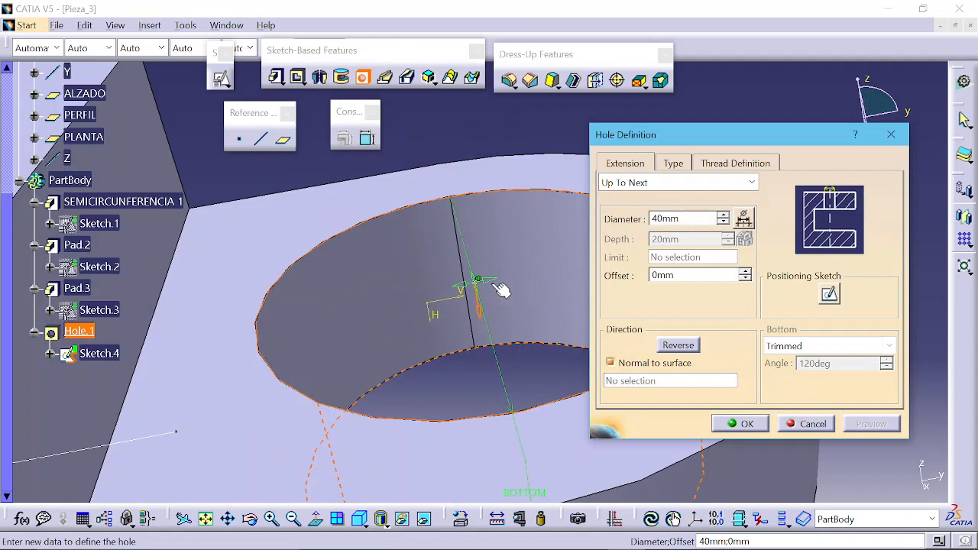
left_click_drag(485, 286, 517, 258)
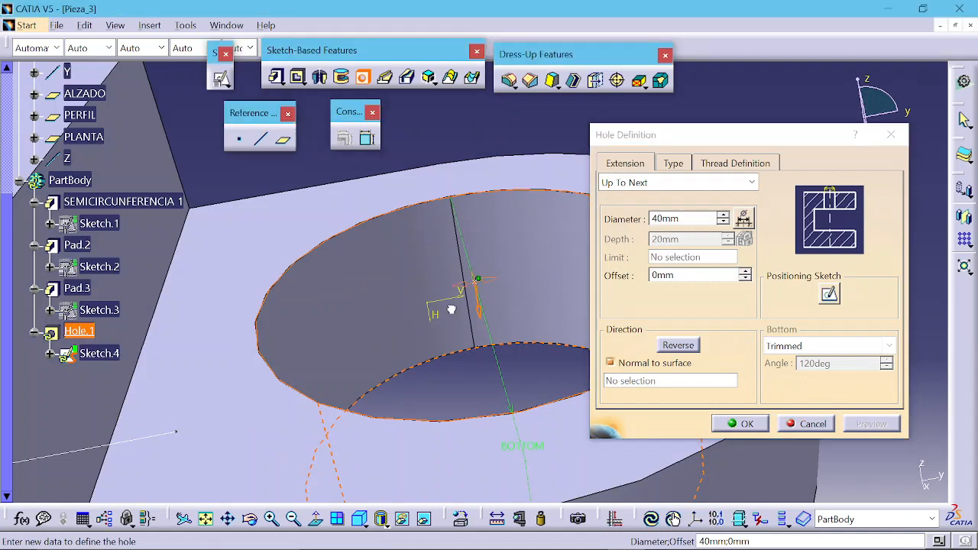
left_click(740, 425)
Step: Start a positioned sketch on the ALZADO plane
middle_click_drag(837, 228, 852, 327)
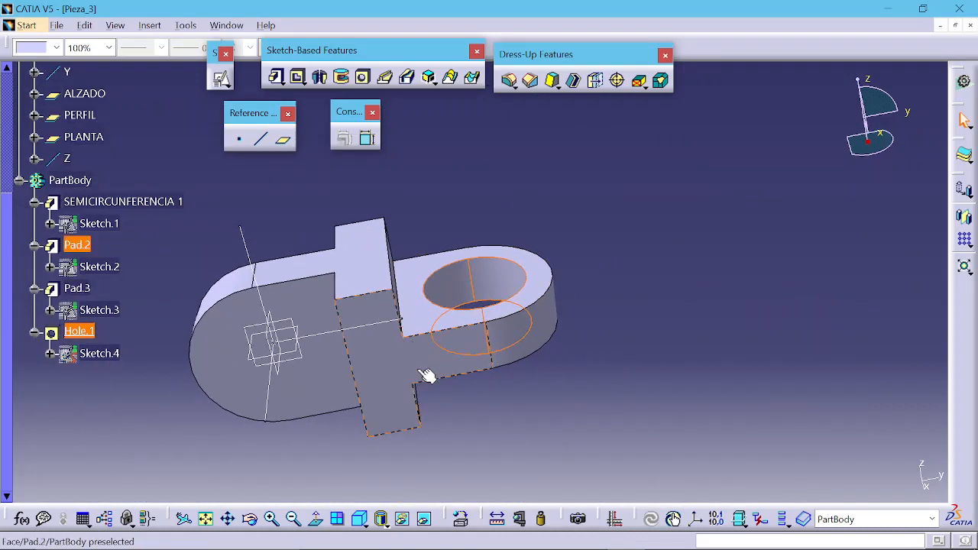
middle_click_drag(384, 311, 417, 332)
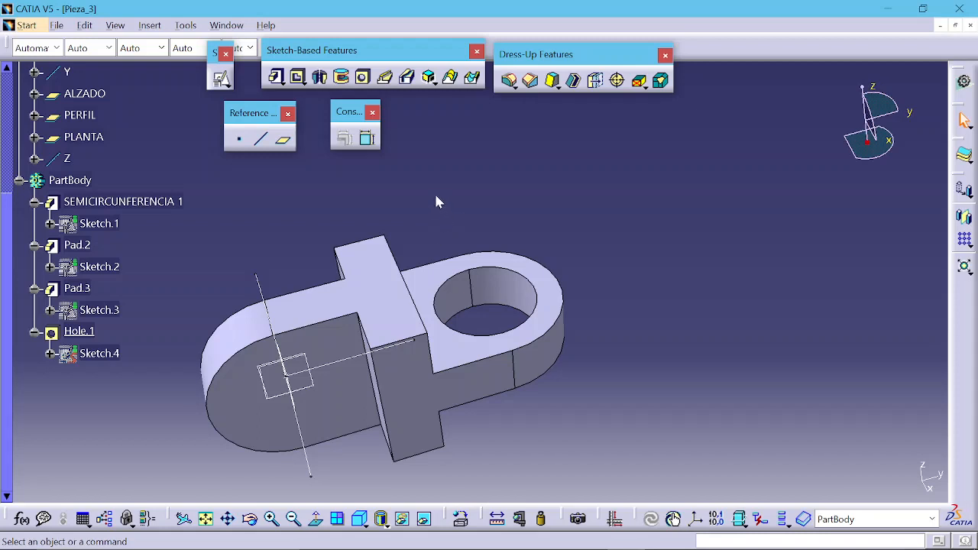
middle_click_drag(340, 184, 420, 143)
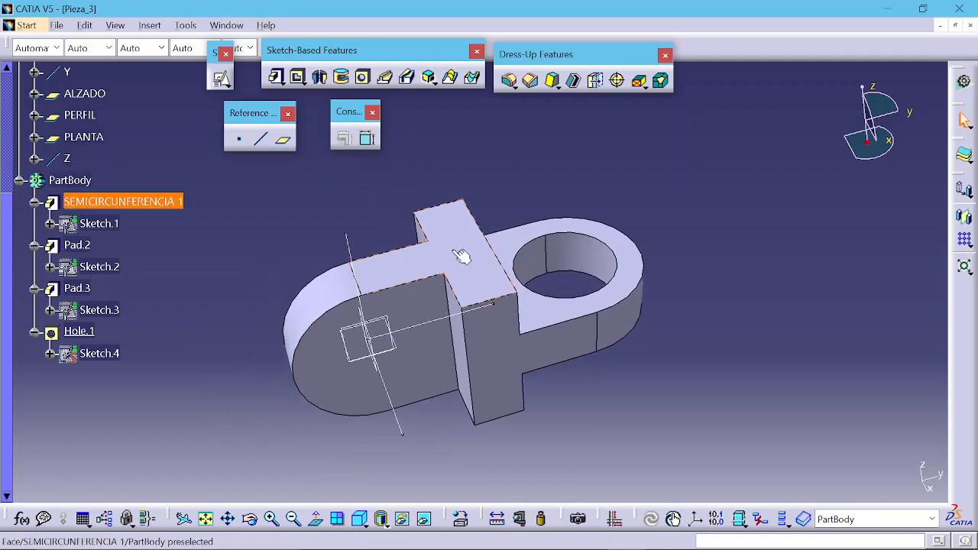
middle_click_drag(461, 258, 442, 164)
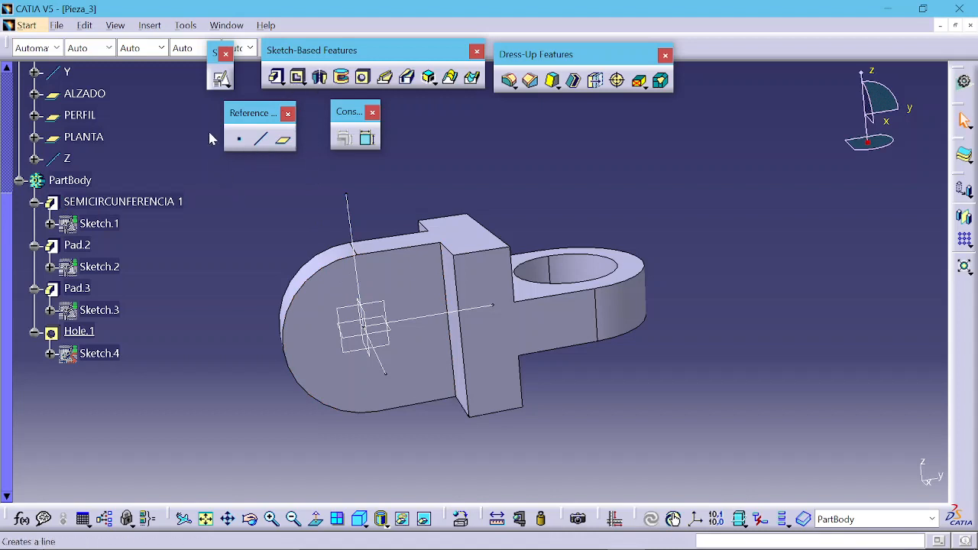
left_click(221, 79)
left_click(327, 314)
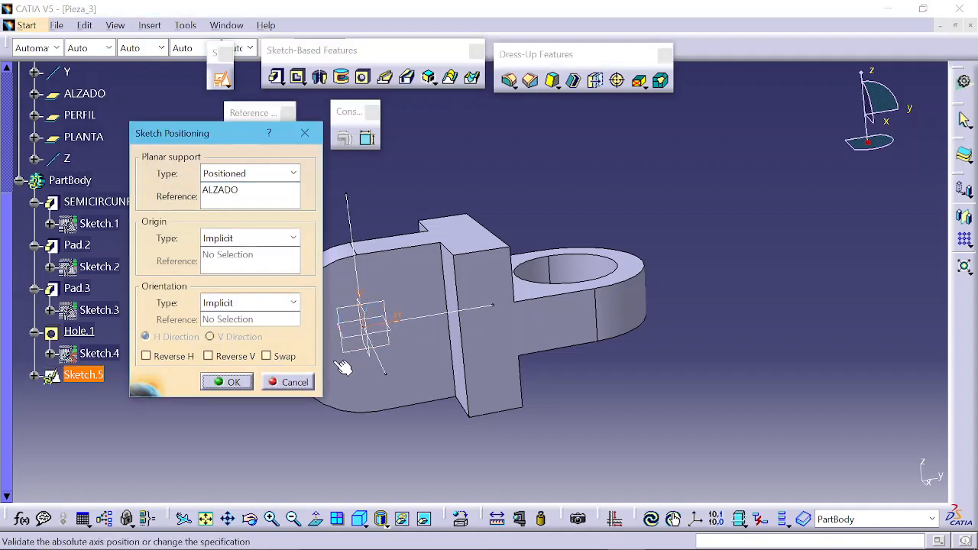
left_click(220, 382)
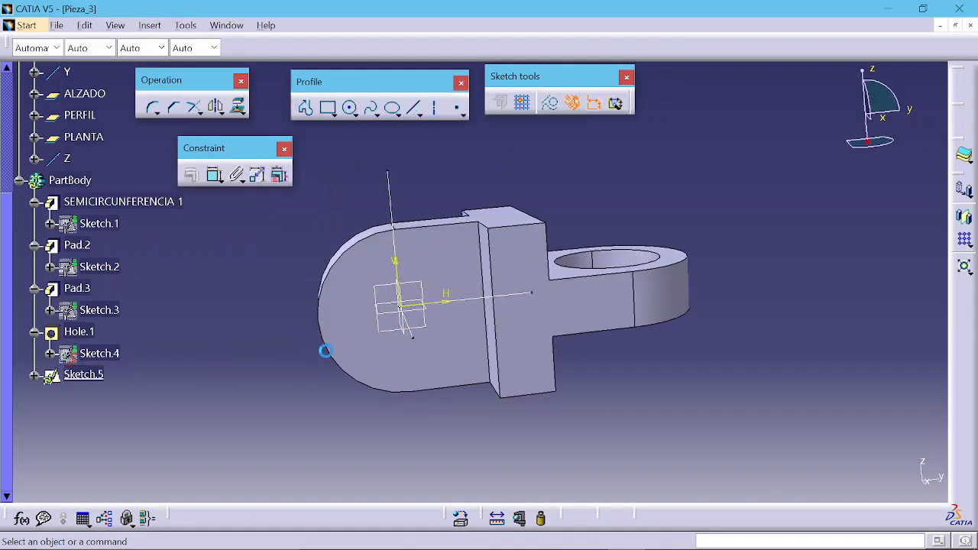
Step: Draw a centered rectangle about 21 by 25 mm over the rounded end of the part
middle_click_drag(431, 322, 437, 276, "ctrl")
scroll(437, 276, "down", 1)
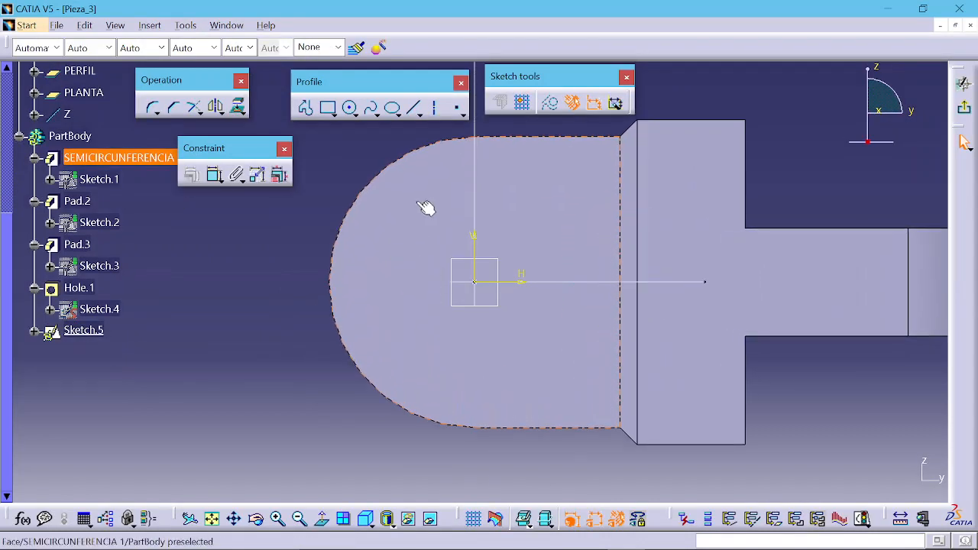
left_click(334, 113)
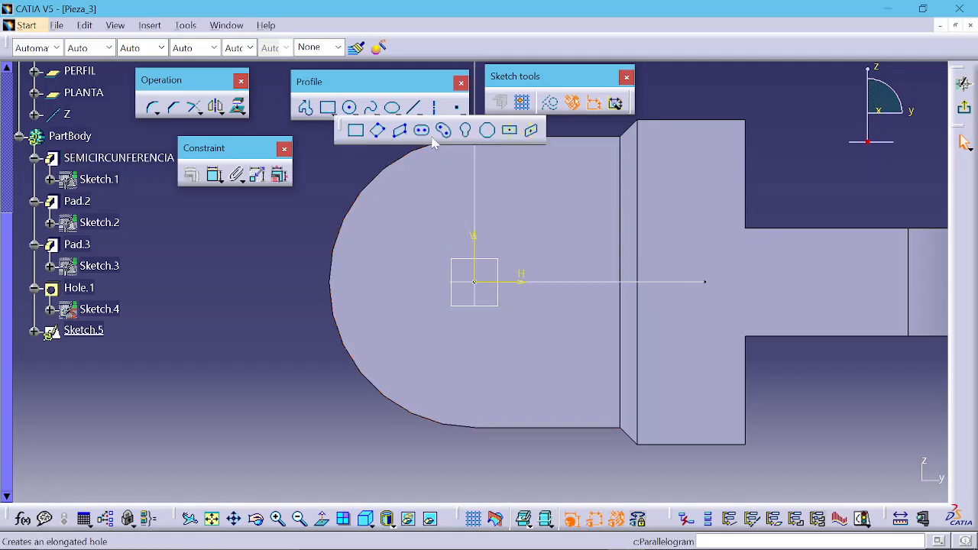
left_click(510, 132)
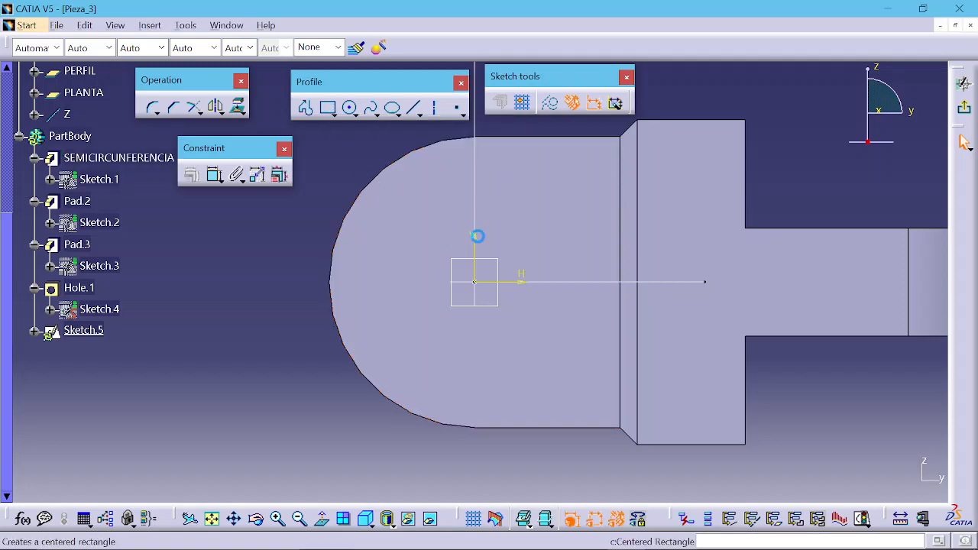
left_click(386, 276)
left_click(433, 333)
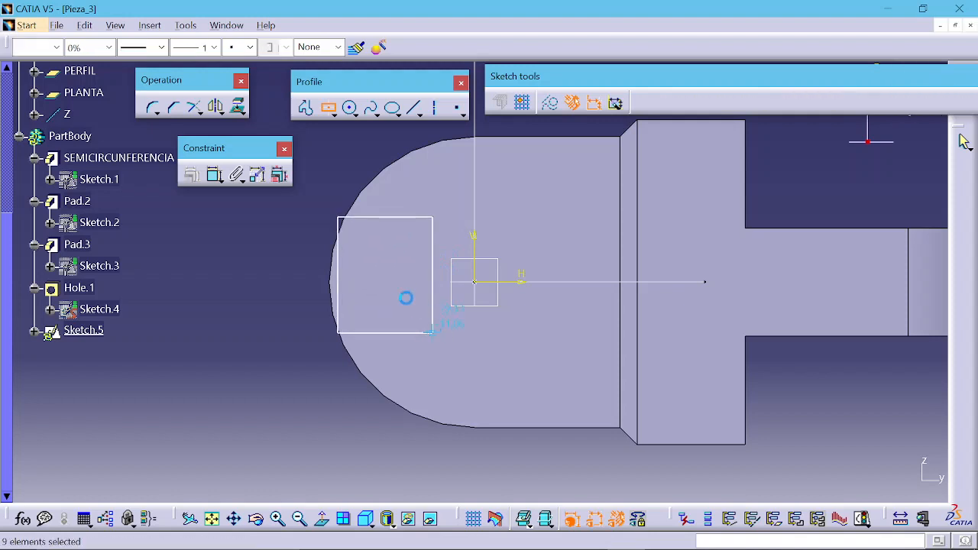
Step: Dimension the rectangle's top edge and set its length to 20 mm
left_click(214, 175)
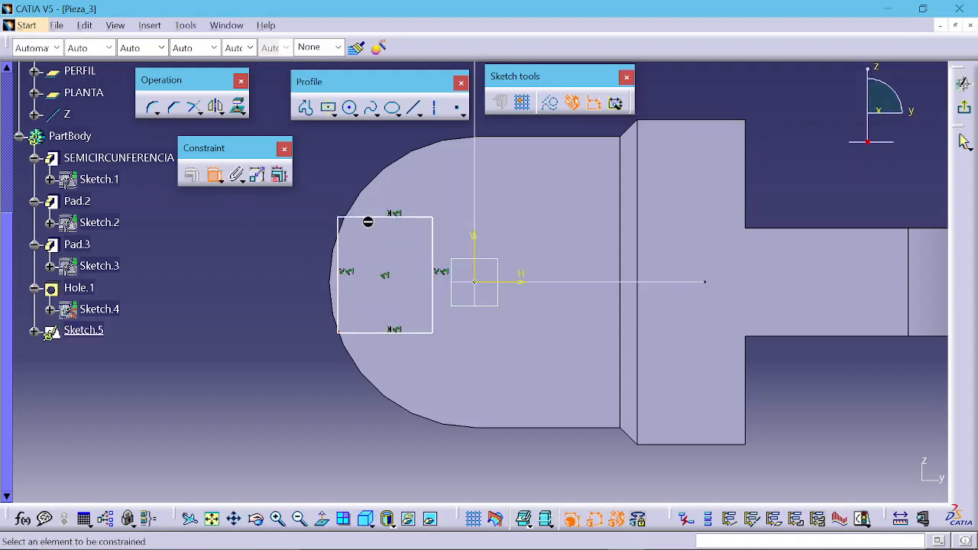
left_click(370, 218)
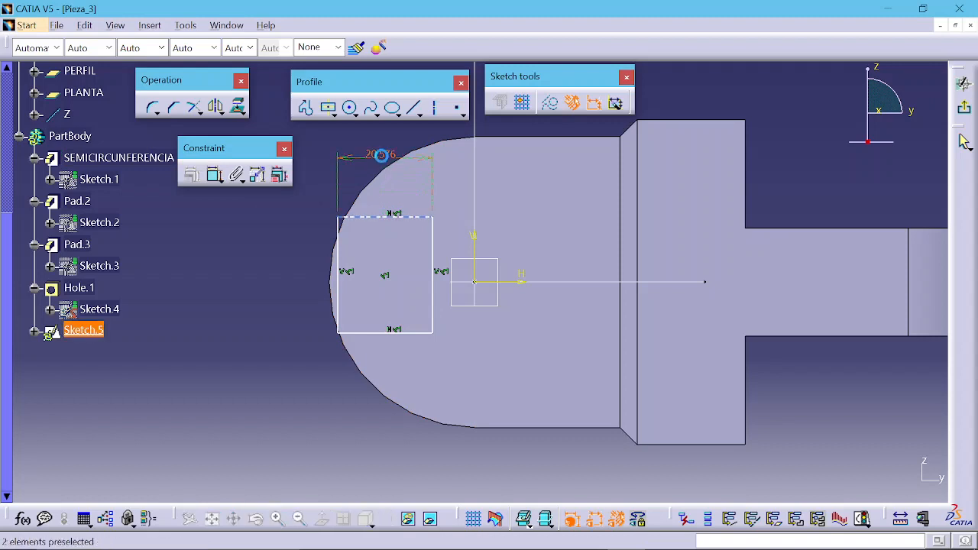
left_click(383, 155)
double_click(382, 155)
type("20mm")
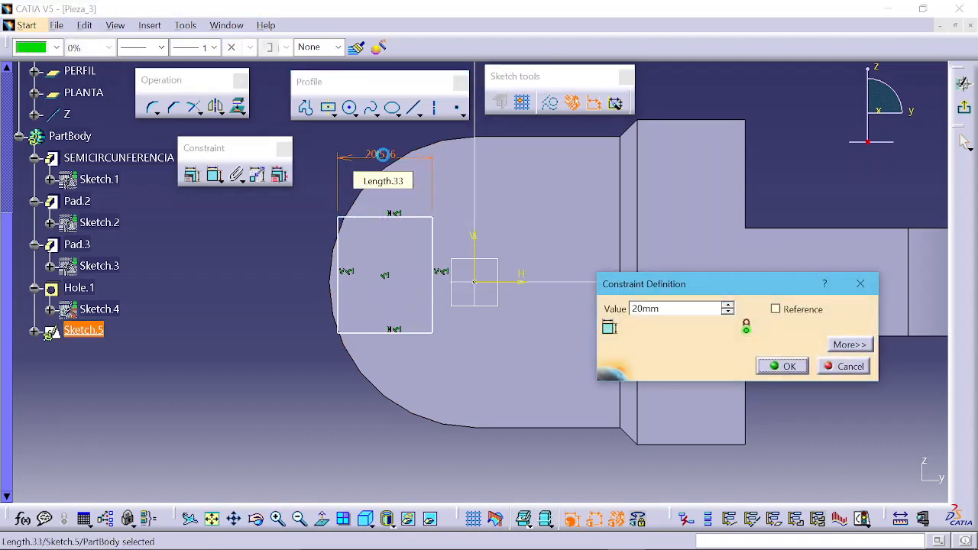
key("Return")
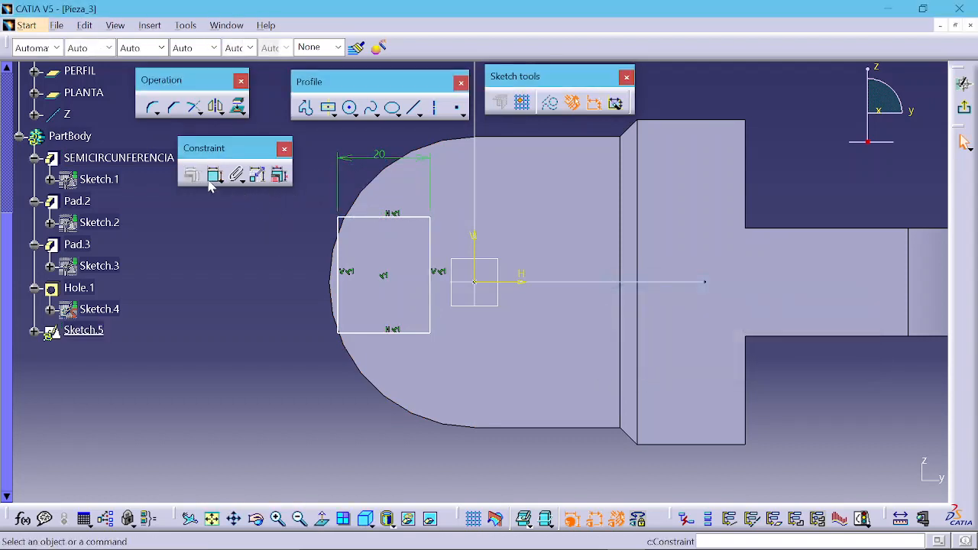
Step: Dimension the rectangle's left edge and set its height to 30 mm
left_click(213, 175)
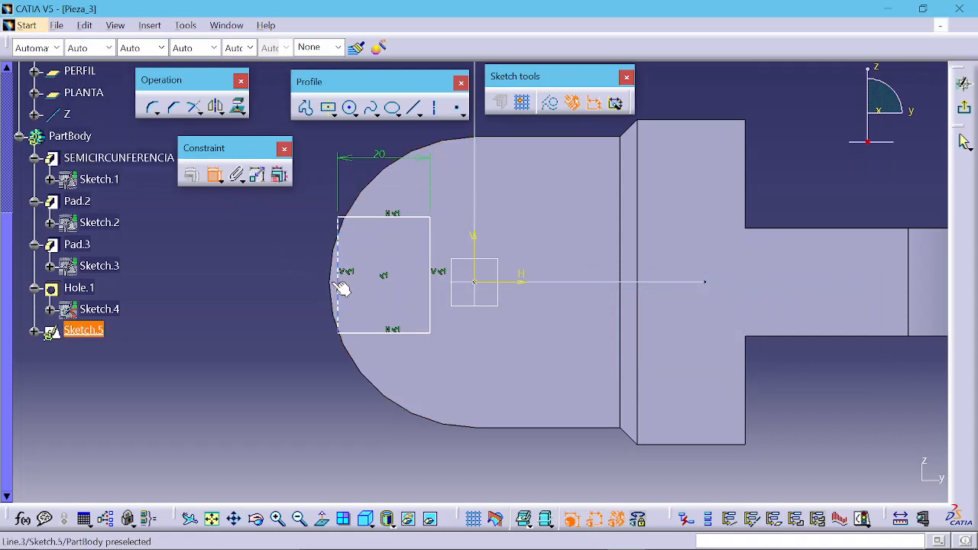
left_click(339, 284)
left_click(297, 273)
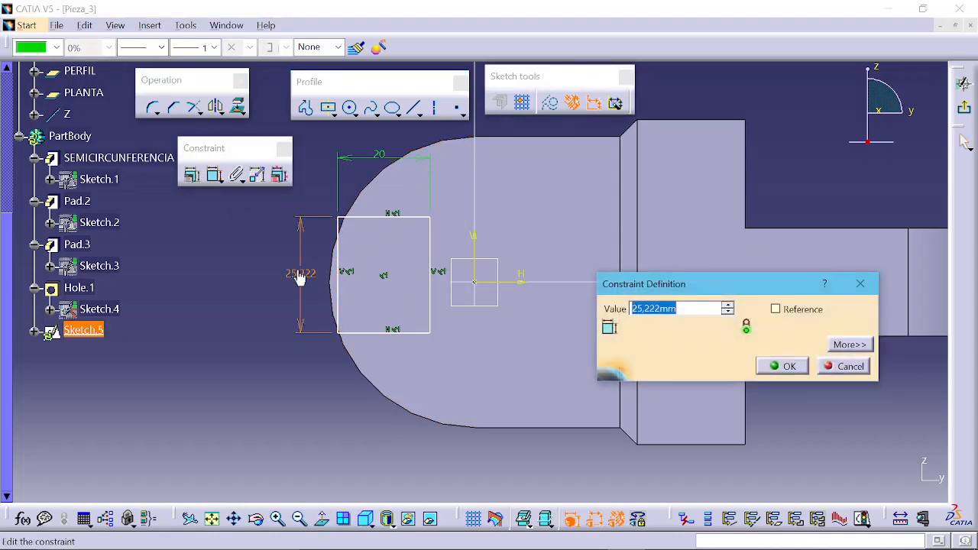
type("30")
key("Return")
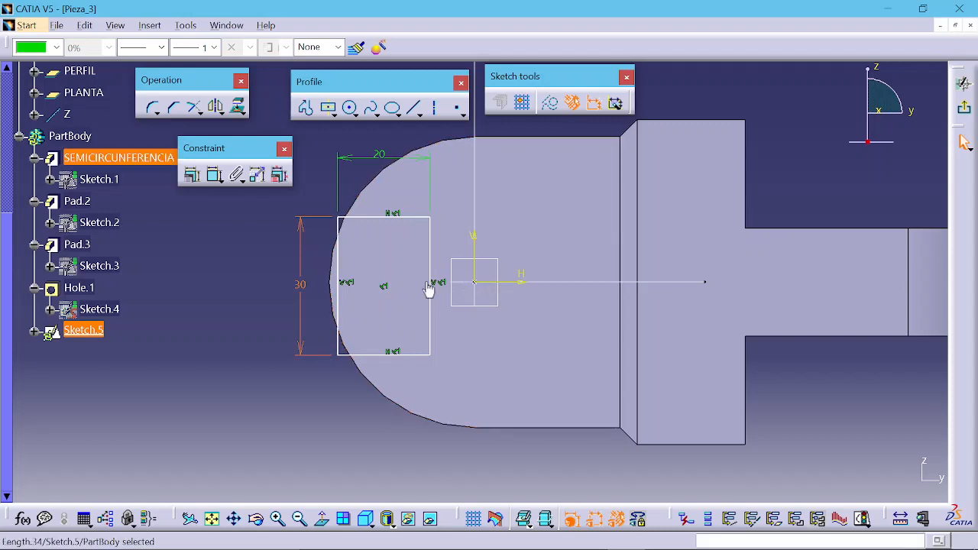
Step: Make the rectangle's center point coincident with the sketch origin
left_click(387, 289)
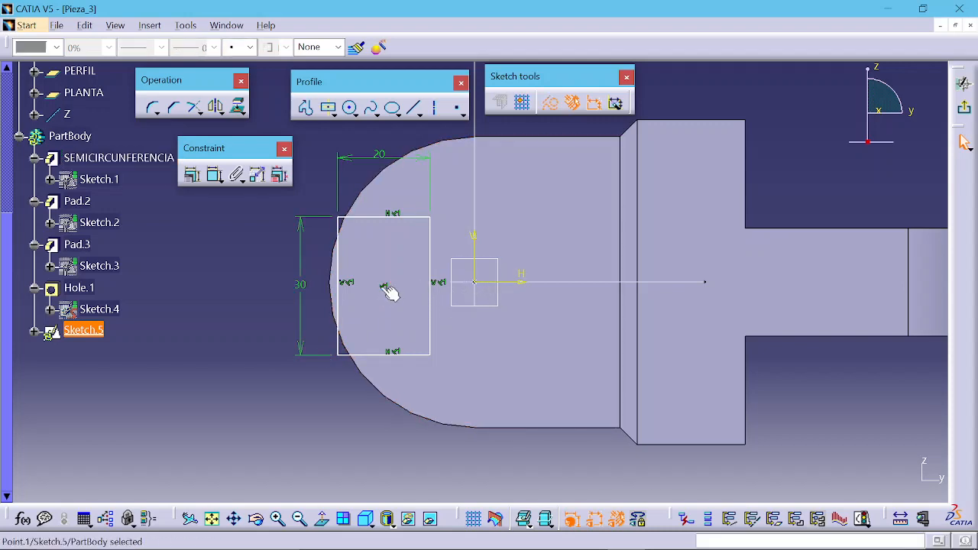
left_click(476, 283, "ctrl")
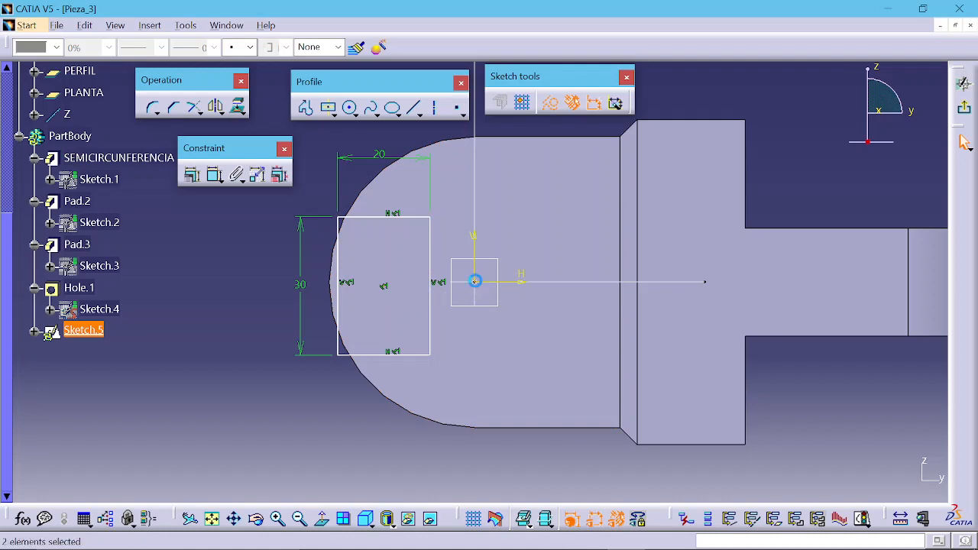
left_click(191, 175)
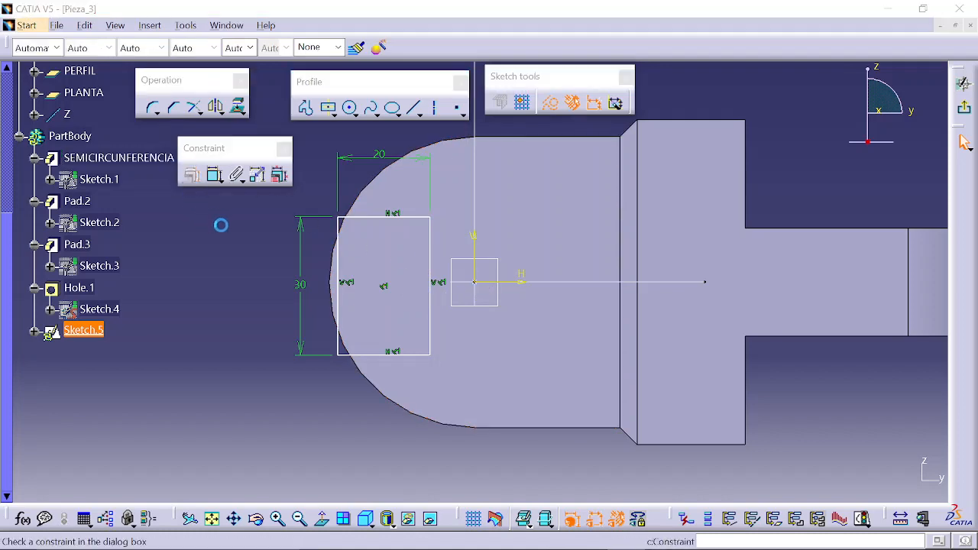
left_click(200, 235)
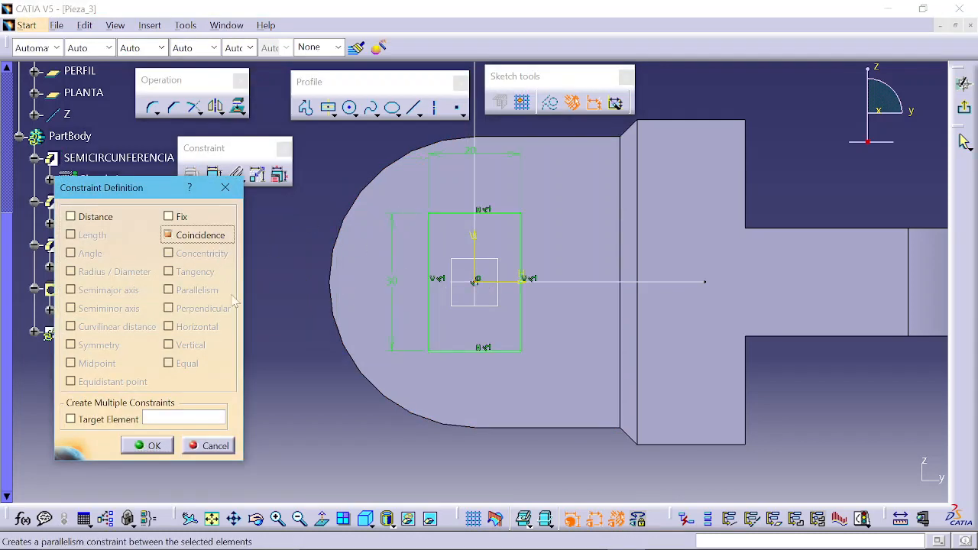
left_click(149, 445)
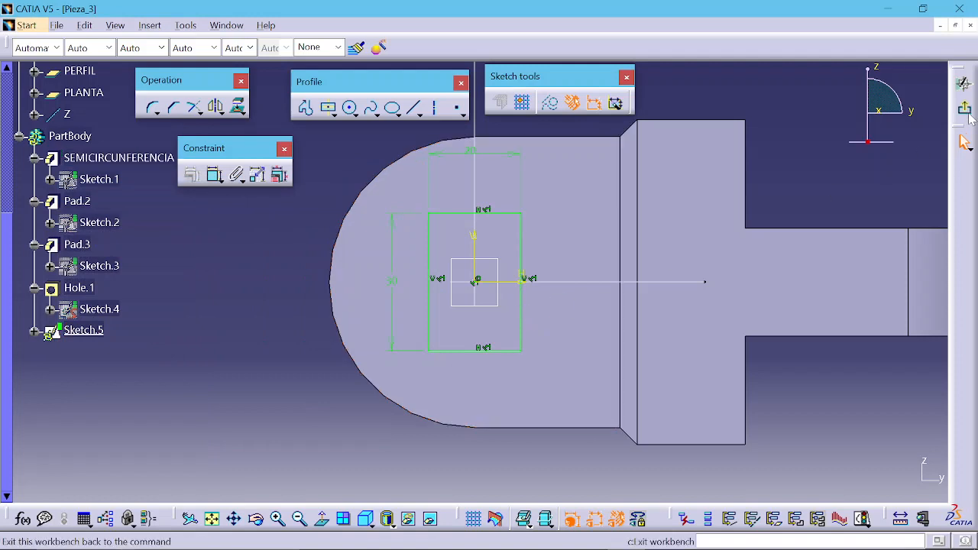
Step: Exit the sketch, start a Pocket on the rectangle profile and preview it
left_click(964, 82)
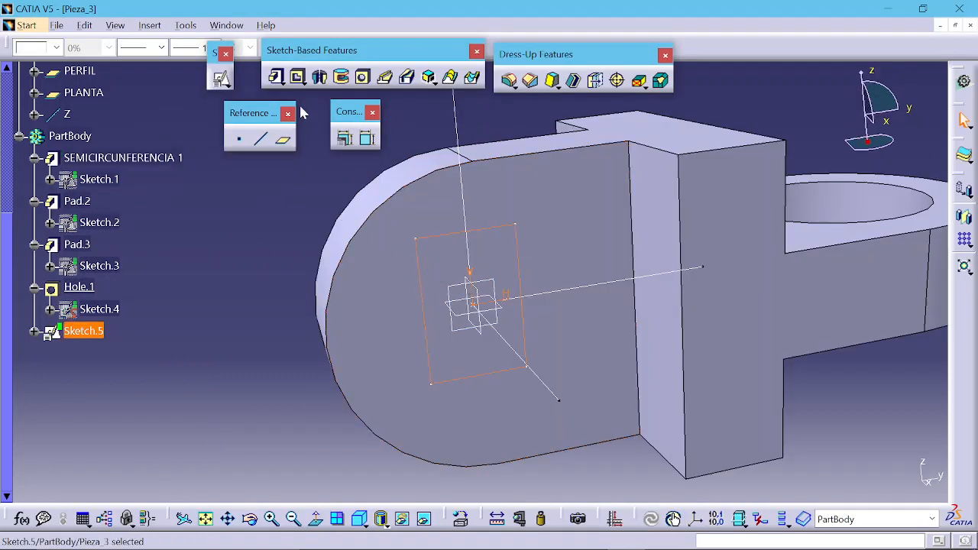
left_click(297, 78)
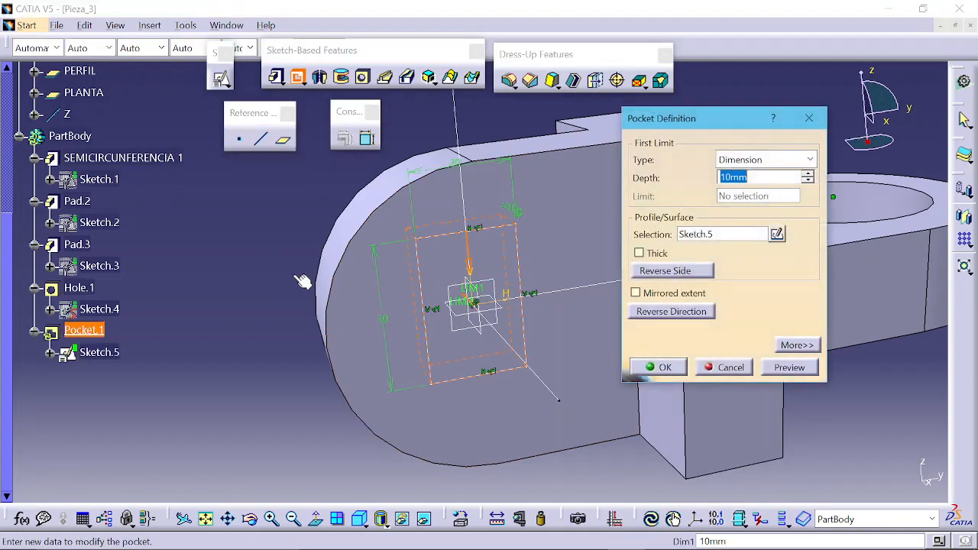
middle_click_drag(359, 310, 569, 319)
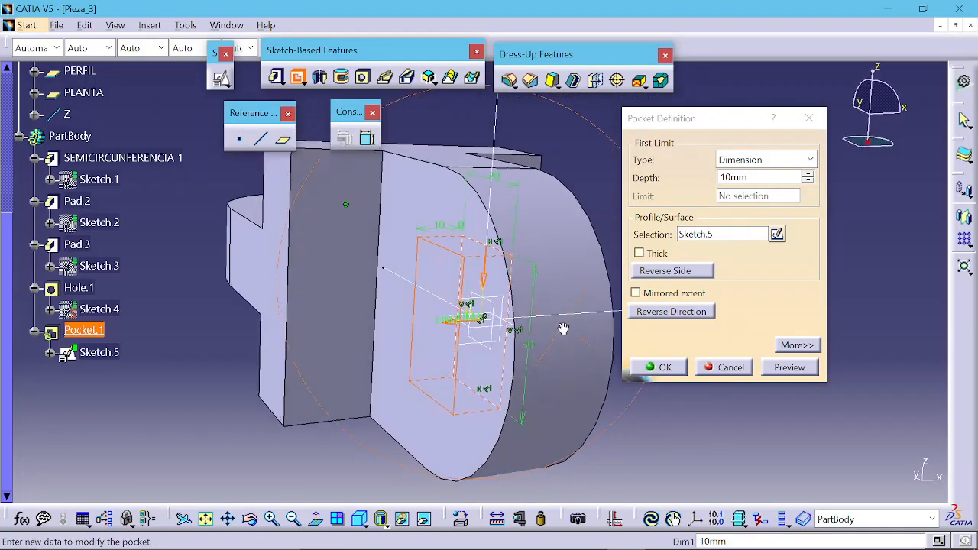
middle_click_drag(334, 349, 594, 299)
left_click(778, 370)
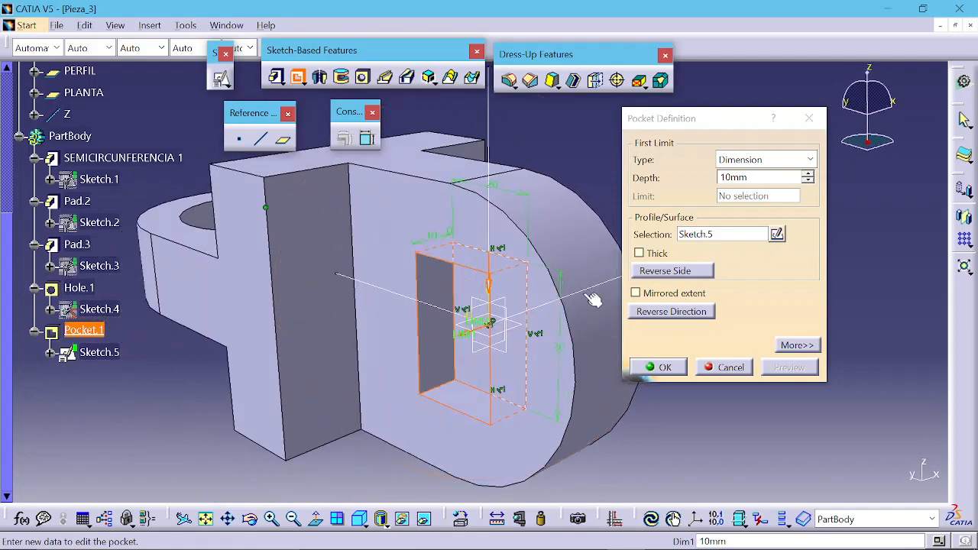
middle_click_drag(542, 407, 430, 243)
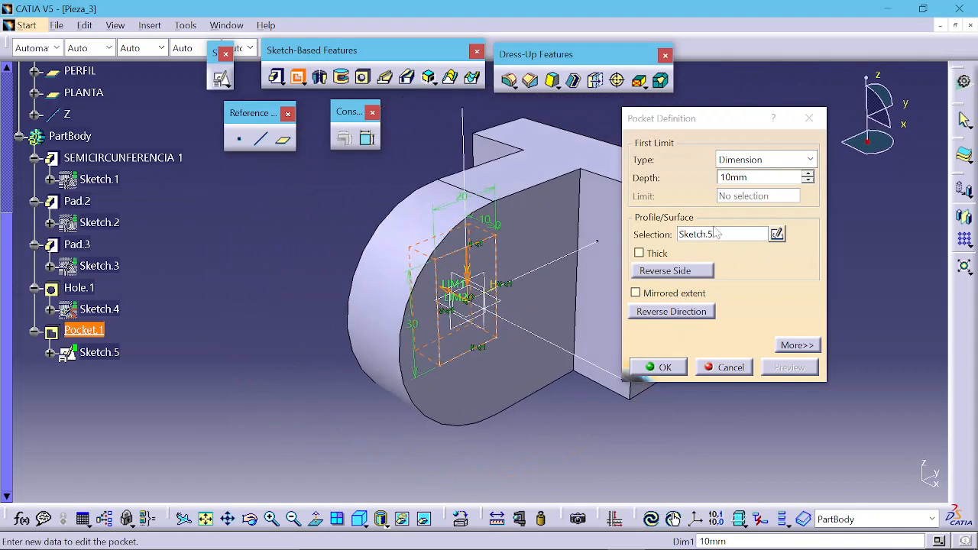
left_click(757, 162)
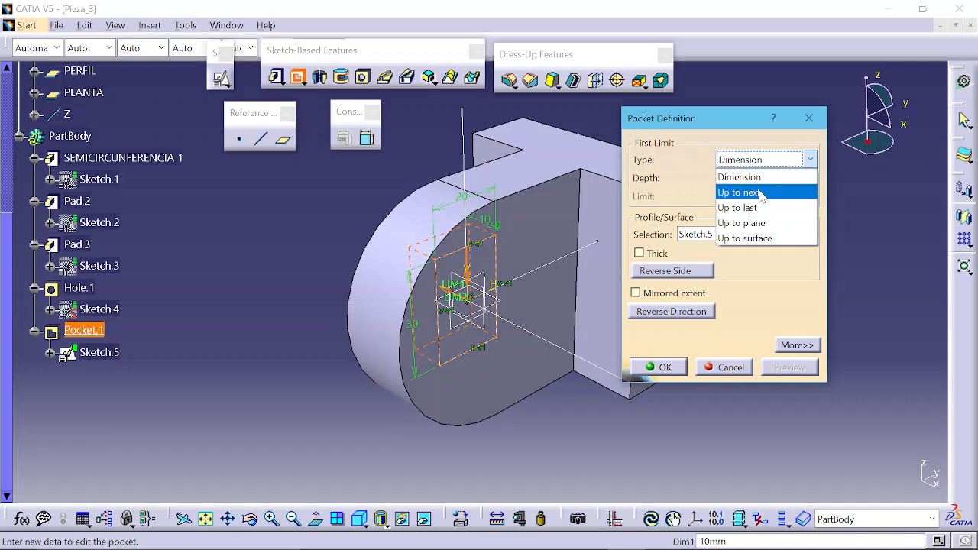
left_click(734, 159)
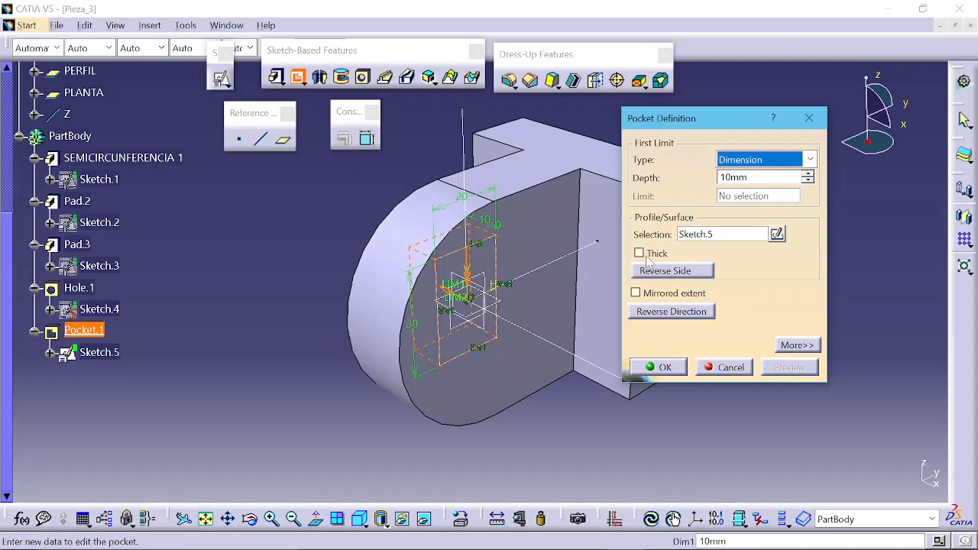
middle_click_drag(413, 325, 591, 306)
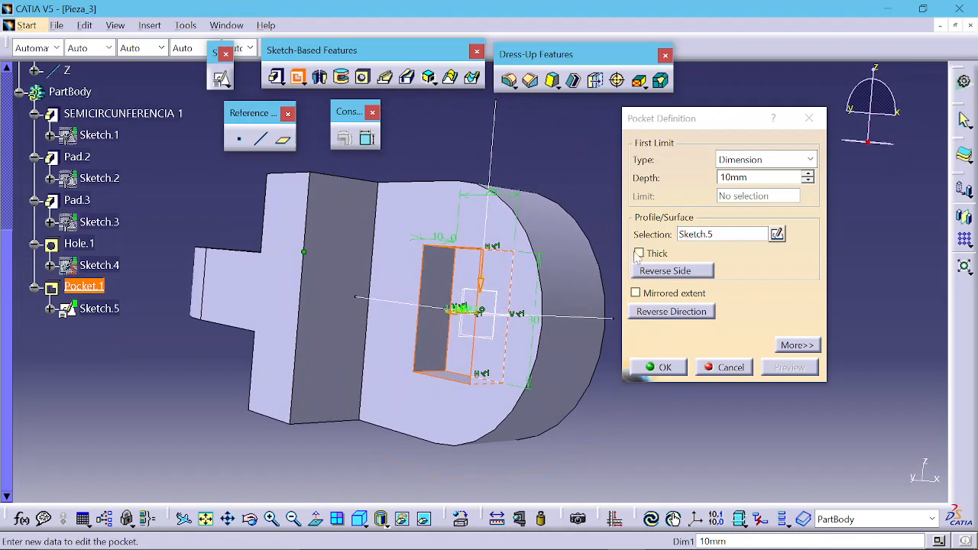
Step: Try a thin pocket with a thickness of 3 mm and preview it
left_click(638, 254)
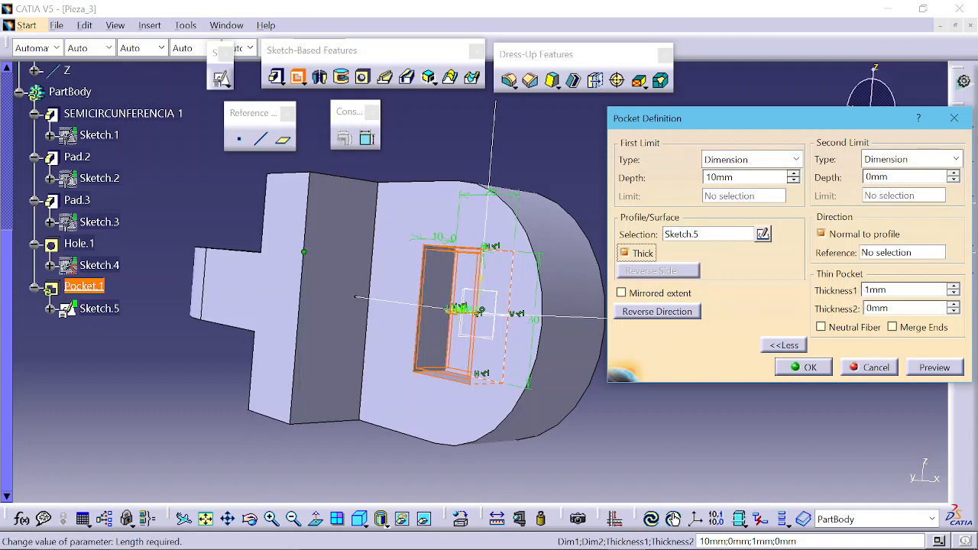
left_click(953, 287)
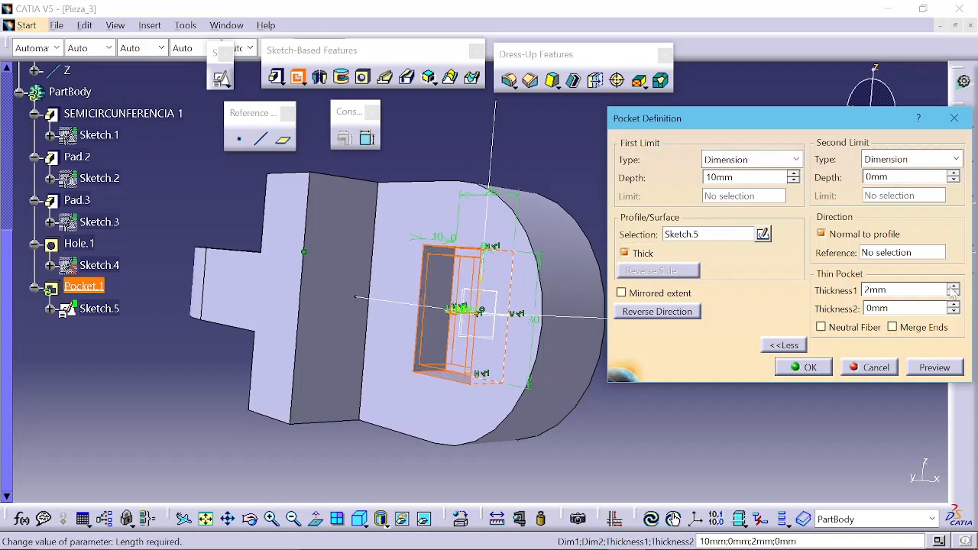
middle_click_drag(454, 317, 530, 263)
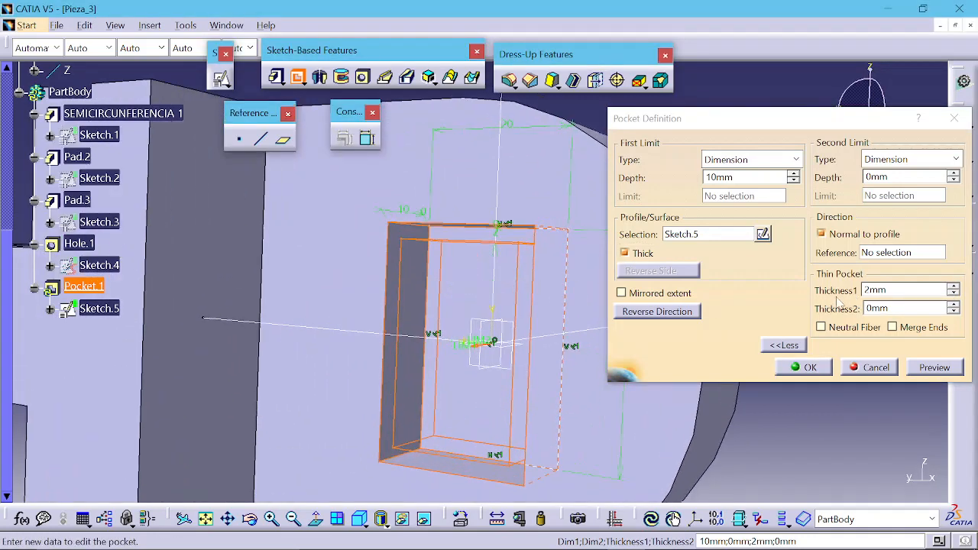
left_click(954, 286)
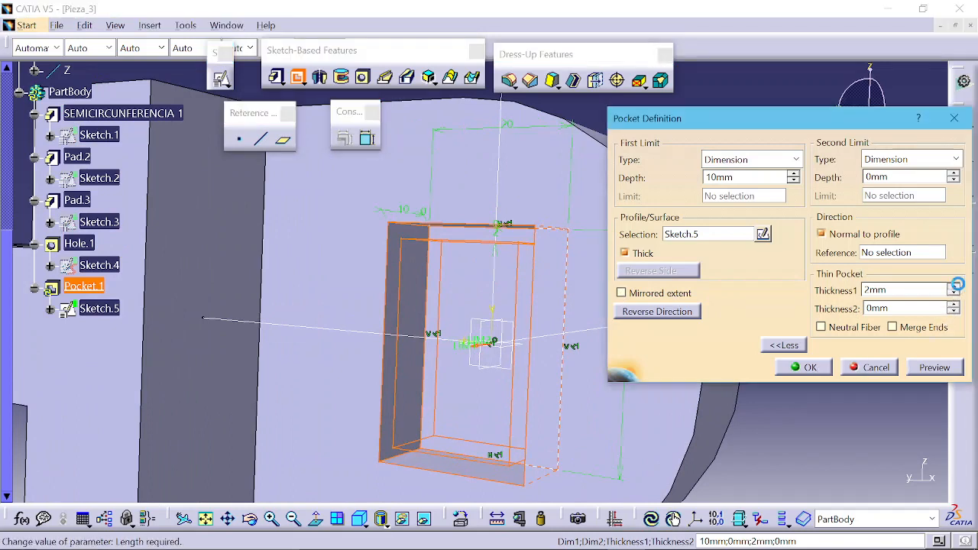
left_click(934, 367)
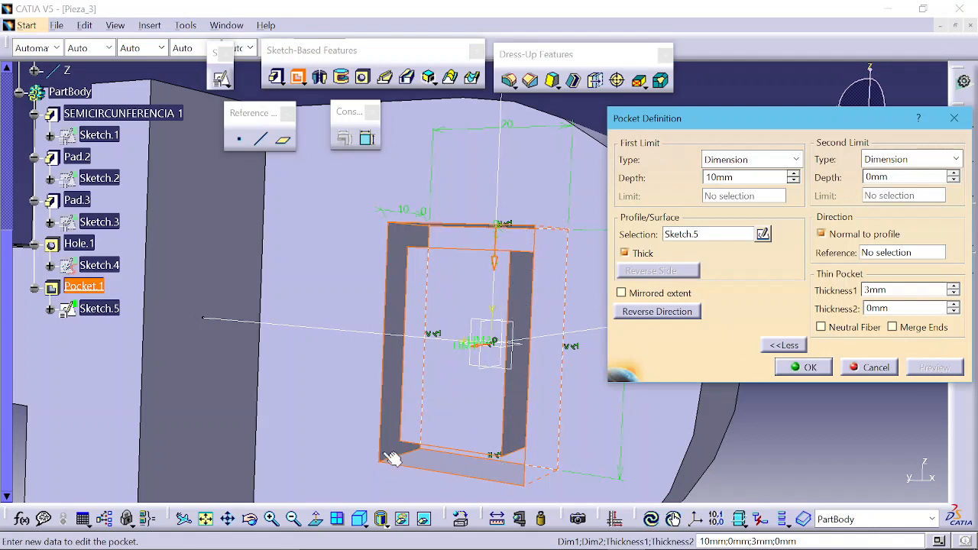
Step: Preview the thin pocket with Neutral Fiber, then turn off Neutral Fiber and Thick
left_click(821, 327)
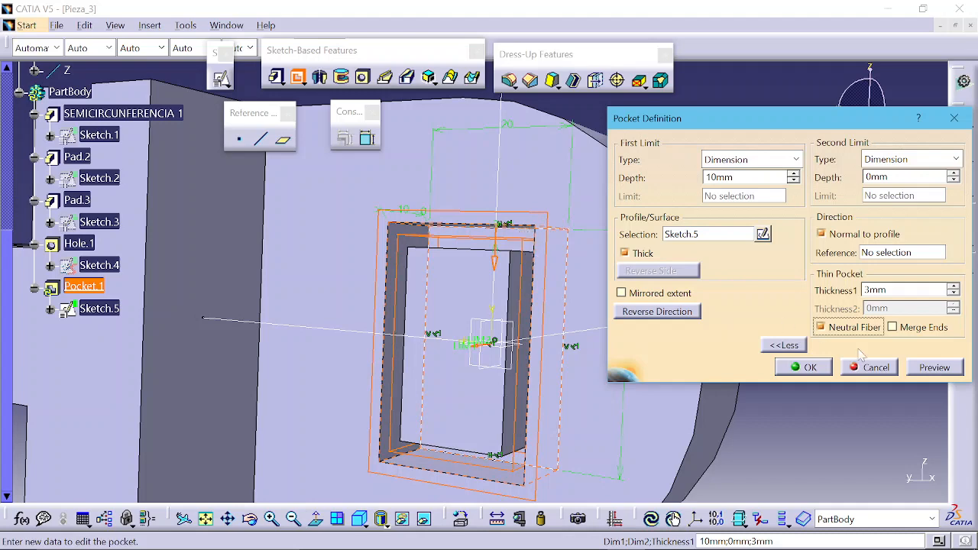
left_click(942, 370)
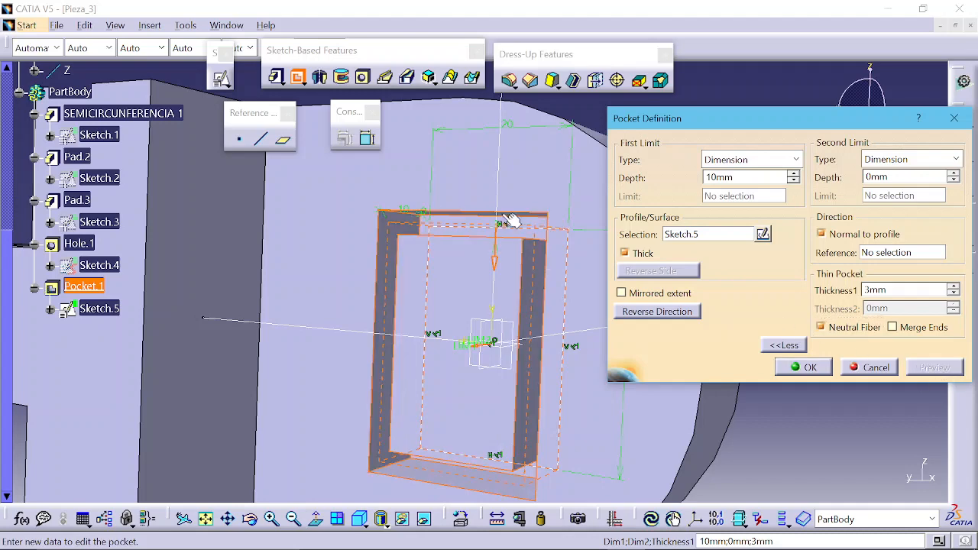
middle_click_drag(434, 300, 623, 324)
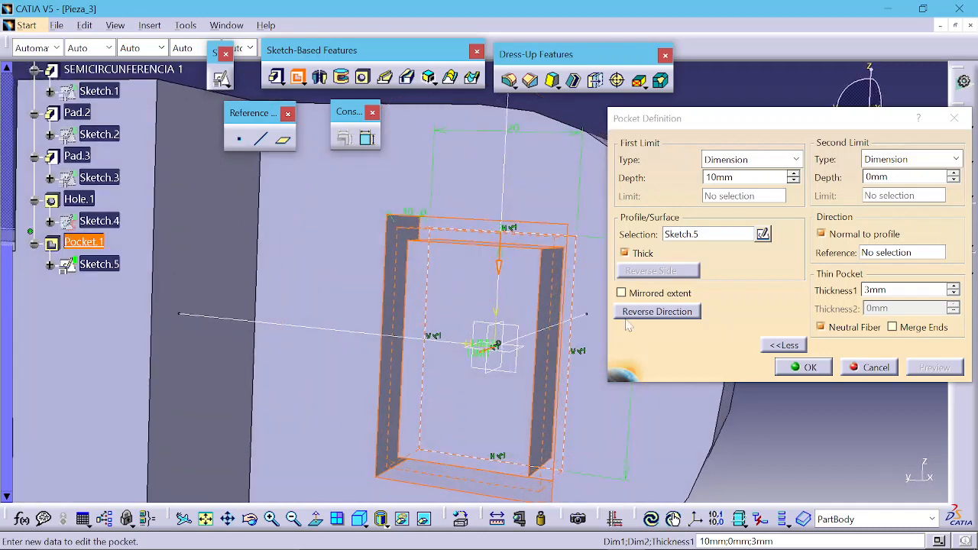
left_click(876, 328)
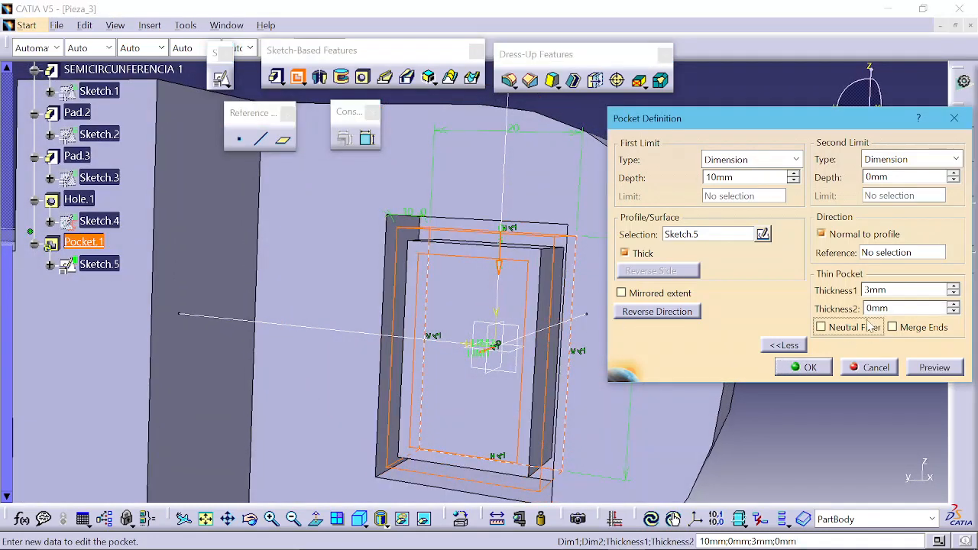
left_click(625, 253)
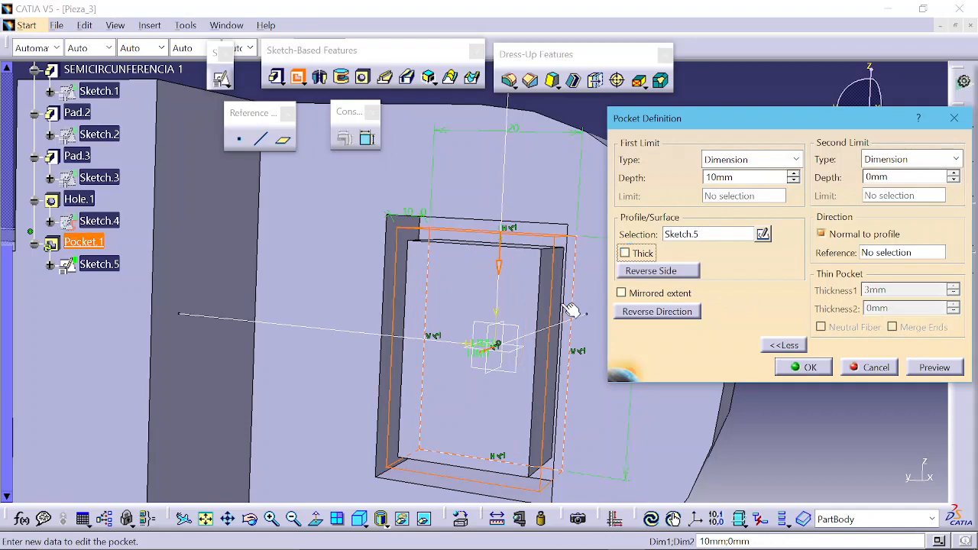
Step: Set the pocket's first limit to Up to next and preview it
mouse_move(572, 310)
middle_mouse_down()
mouse_move(575, 335)
mouse_move(410, 377)
mouse_move(483, 403)
mouse_move(560, 315)
middle_mouse_up()
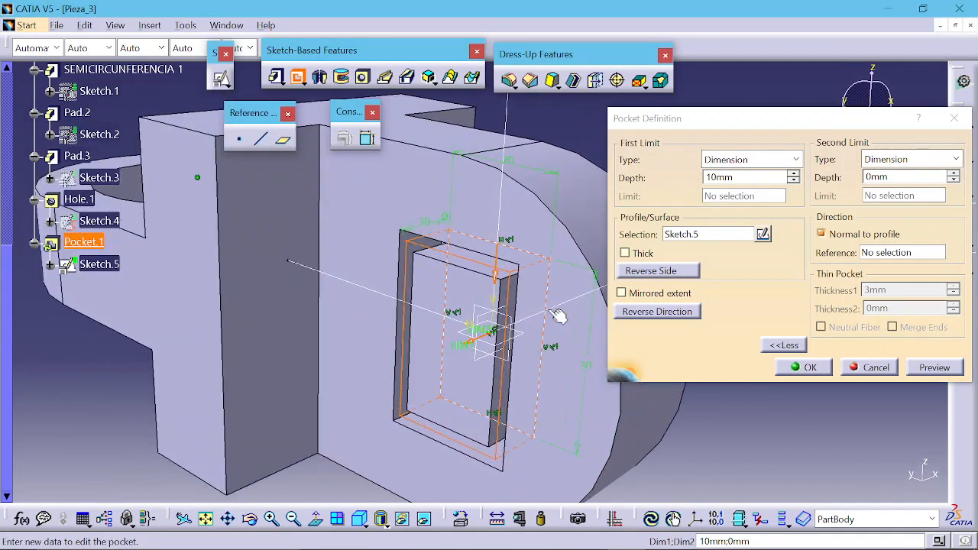
left_click(740, 159)
left_click(730, 191)
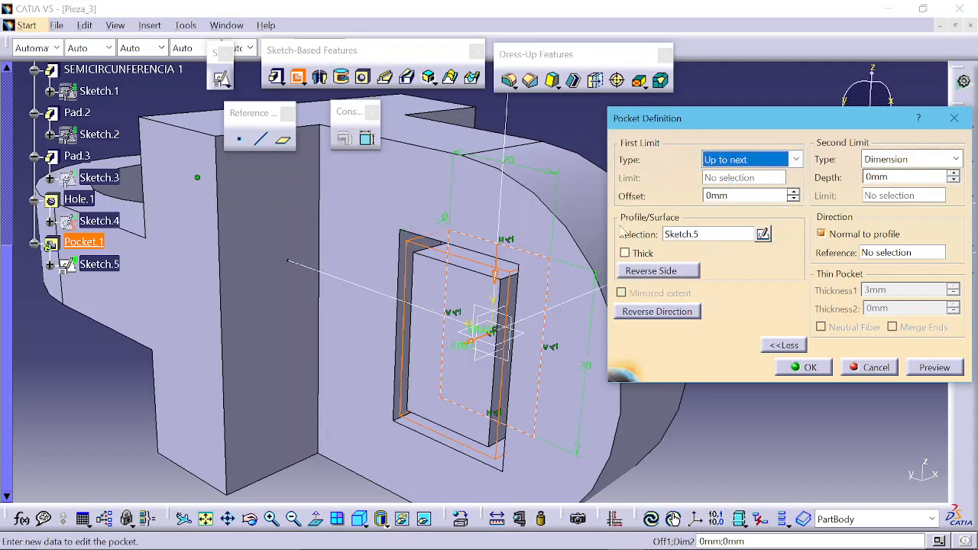
left_click(939, 369)
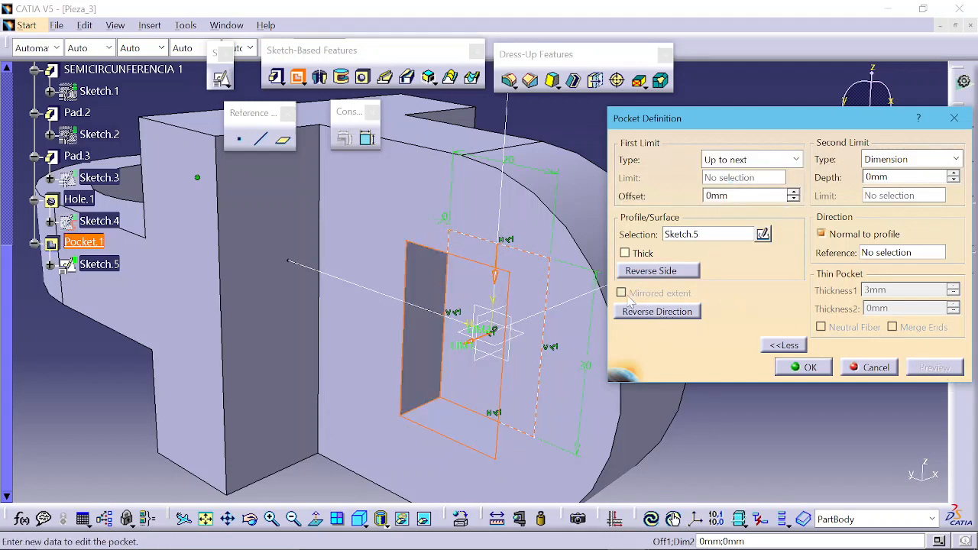
mouse_move(535, 351)
middle_mouse_down()
mouse_move(459, 347)
mouse_move(497, 358)
mouse_move(514, 378)
mouse_move(253, 316)
mouse_move(497, 345)
mouse_move(436, 336)
mouse_move(415, 360)
mouse_move(405, 320)
mouse_move(480, 367)
mouse_move(558, 358)
mouse_move(366, 350)
mouse_move(480, 364)
mouse_move(487, 345)
middle_mouse_up()
scroll(480, 363, "down", 1)
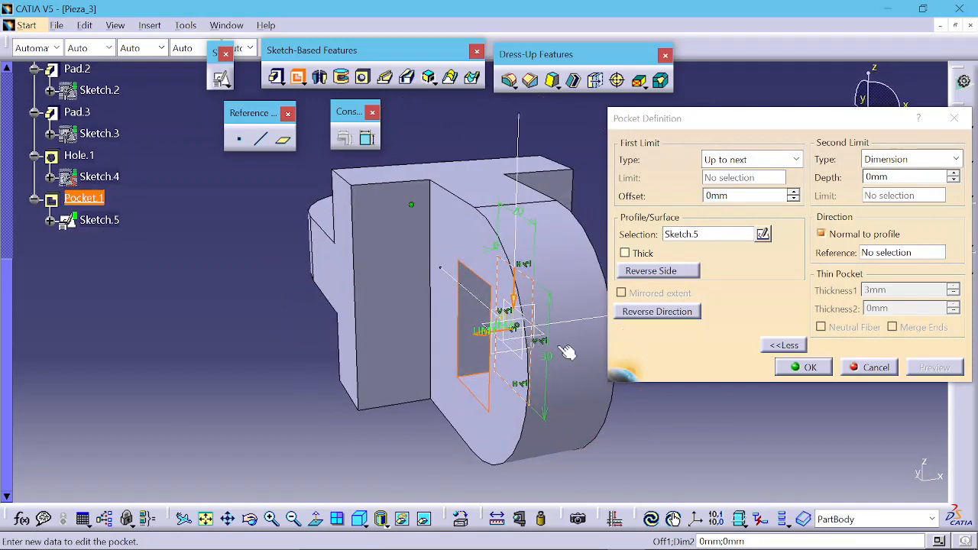
middle_click_drag(568, 367, 348, 348)
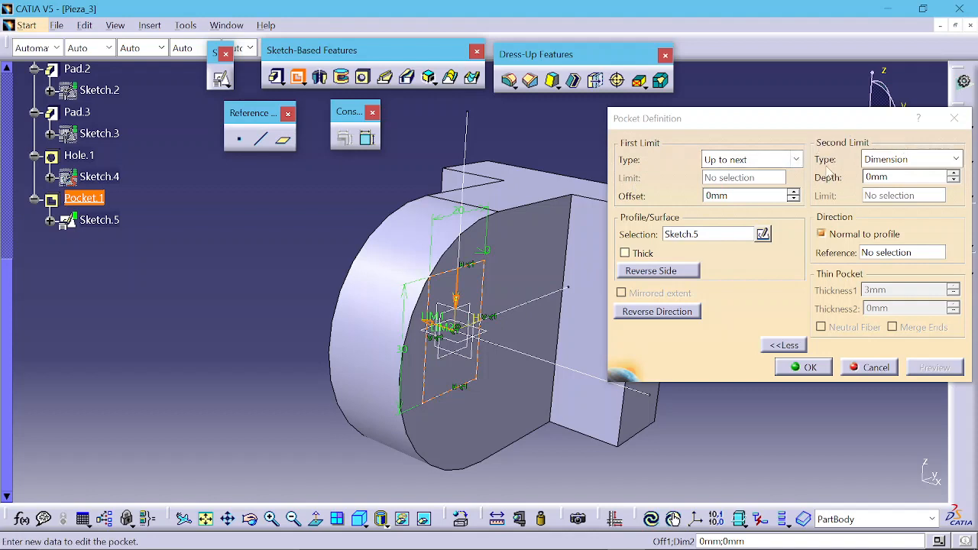
Step: Set the pocket's second limit to Up to next, preview and confirm the pocket
left_click(885, 153)
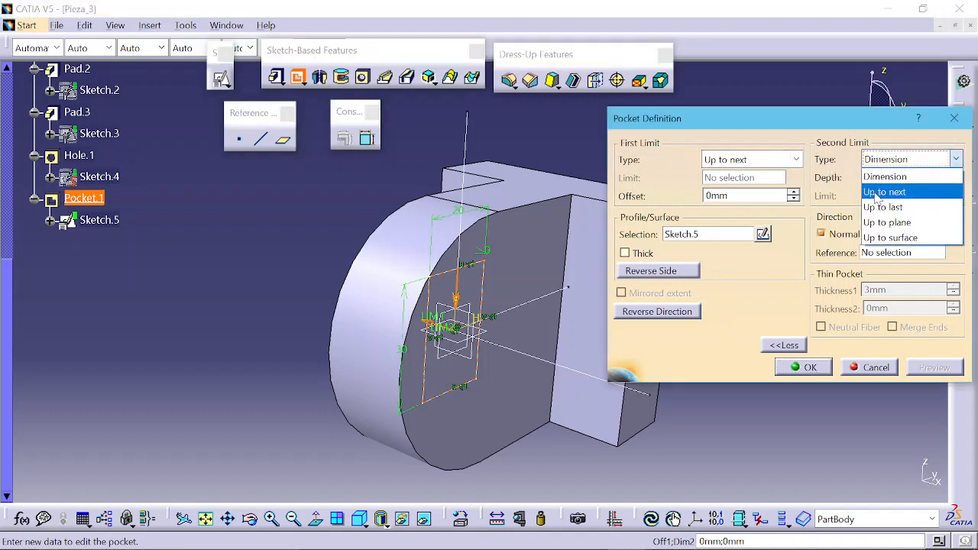
left_click(879, 191)
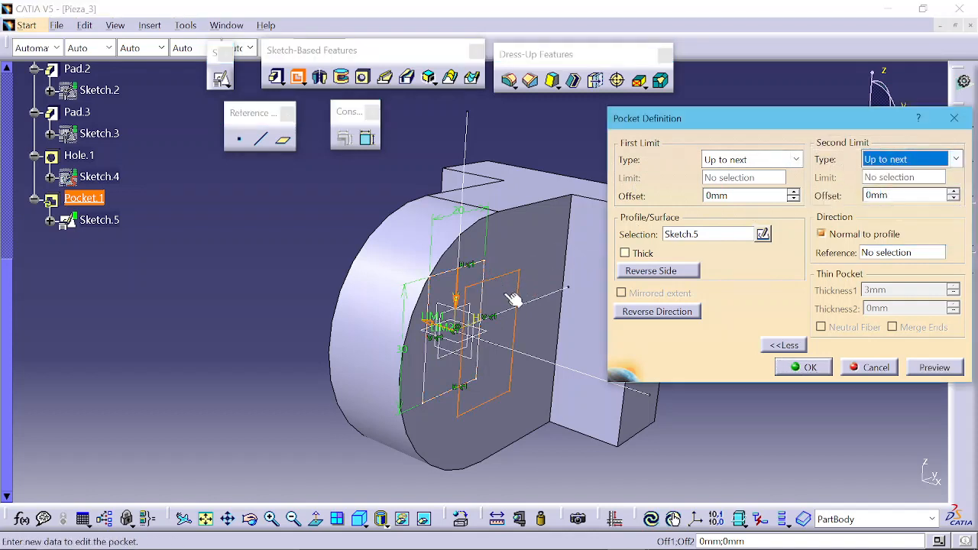
left_click(934, 368)
middle_click_drag(443, 382, 298, 353)
left_click(795, 367)
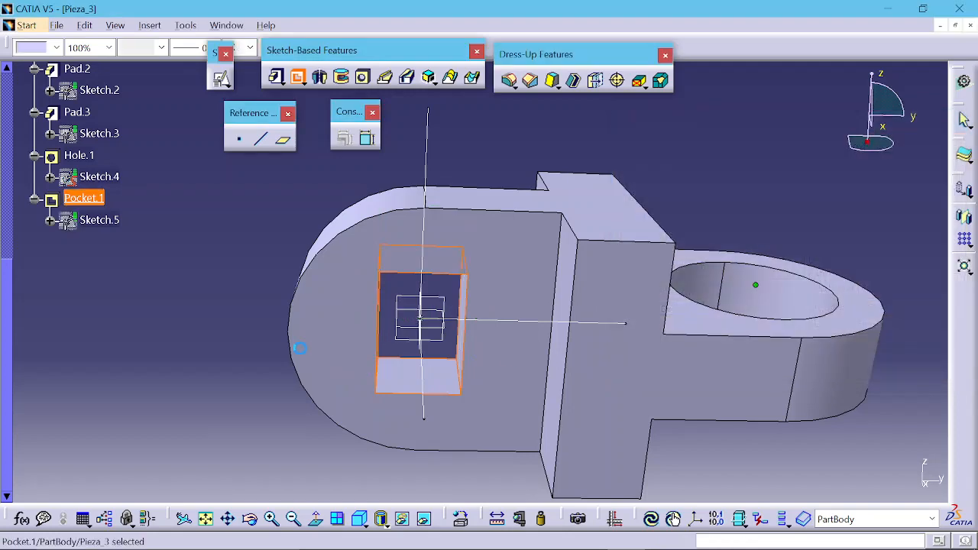
left_click(274, 343)
middle_click_drag(496, 378, 673, 309)
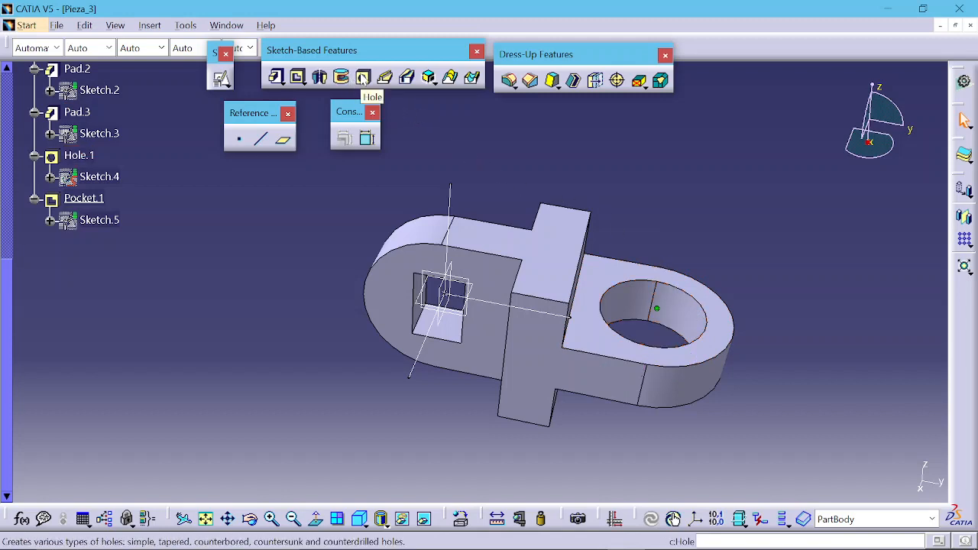
Step: Orbit around the part and compare it with the reference drawing
middle_click_drag(383, 165, 614, 210)
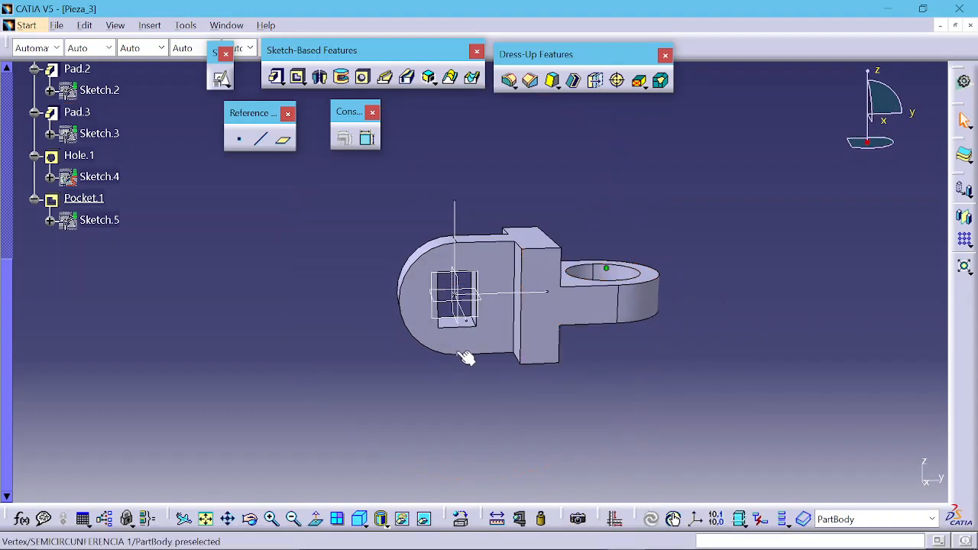
middle_click_drag(469, 357, 547, 341)
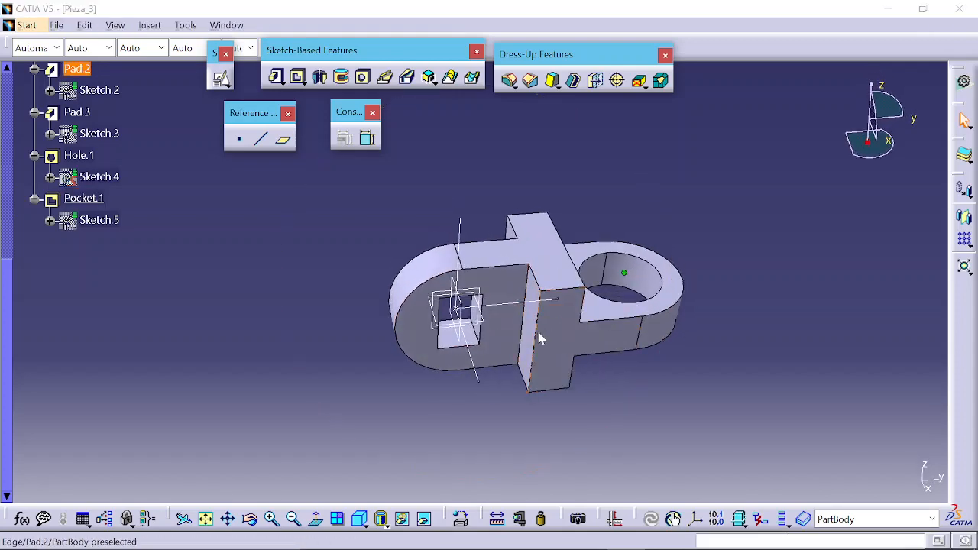
key("alt+Tab")
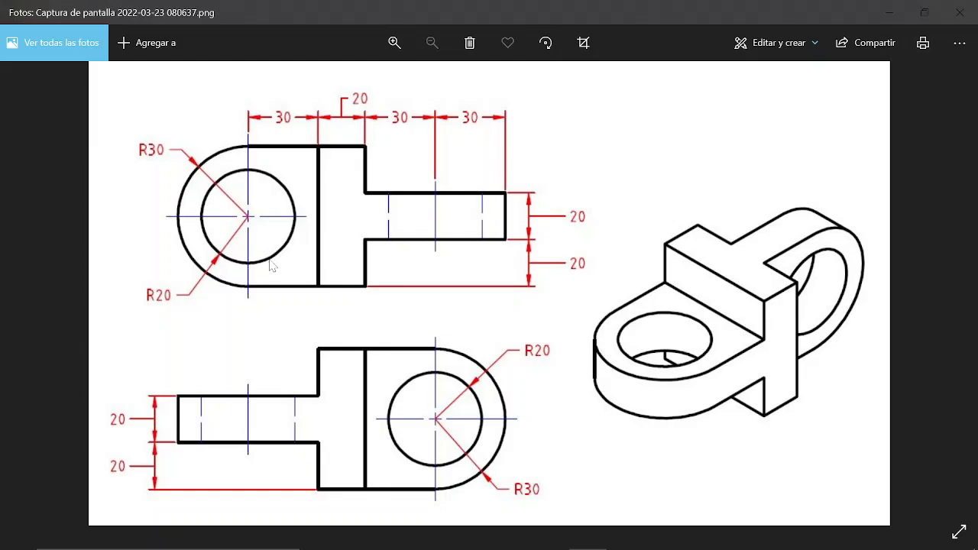
key("alt+Tab")
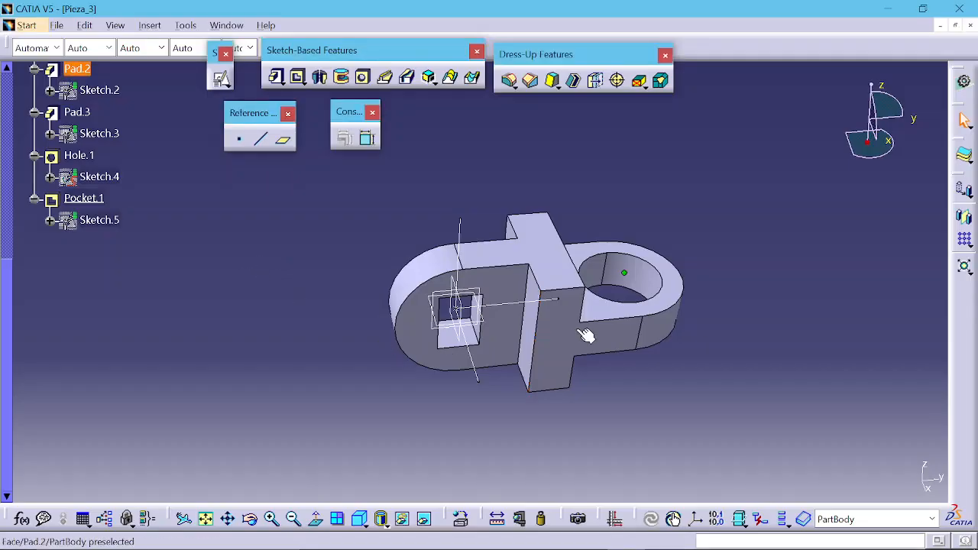
middle_click_drag(585, 334, 504, 349)
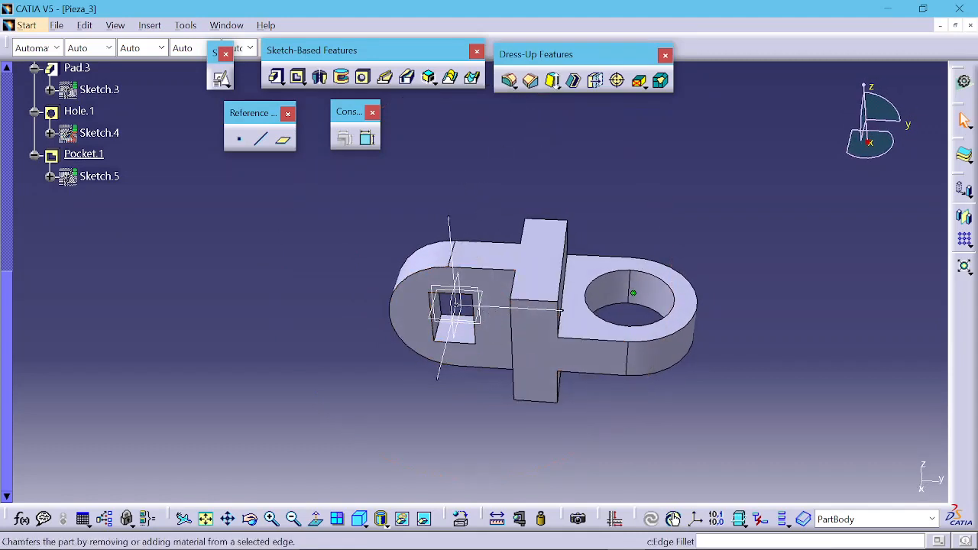
Step: Fillet the edges of the ring end's top face with a 2 mm radius
left_click(510, 86)
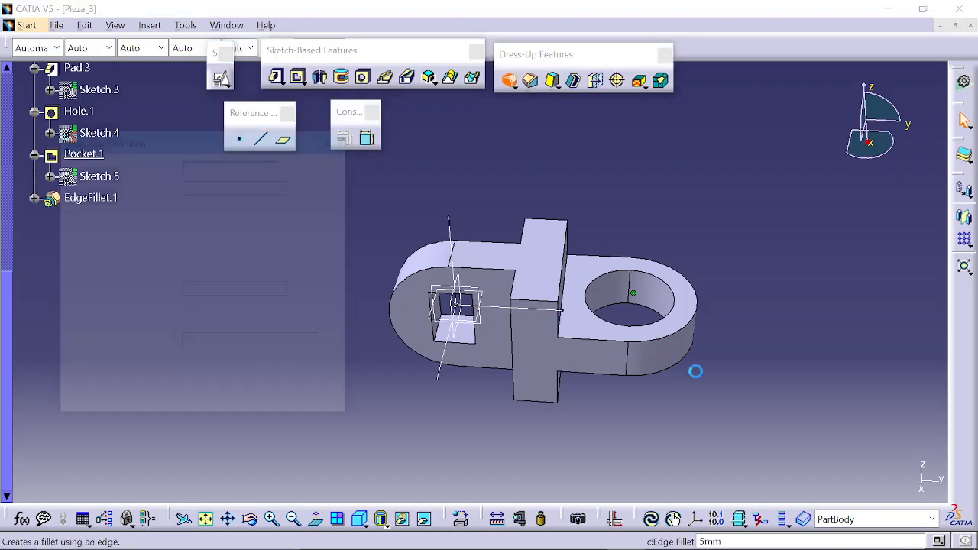
left_click(587, 327)
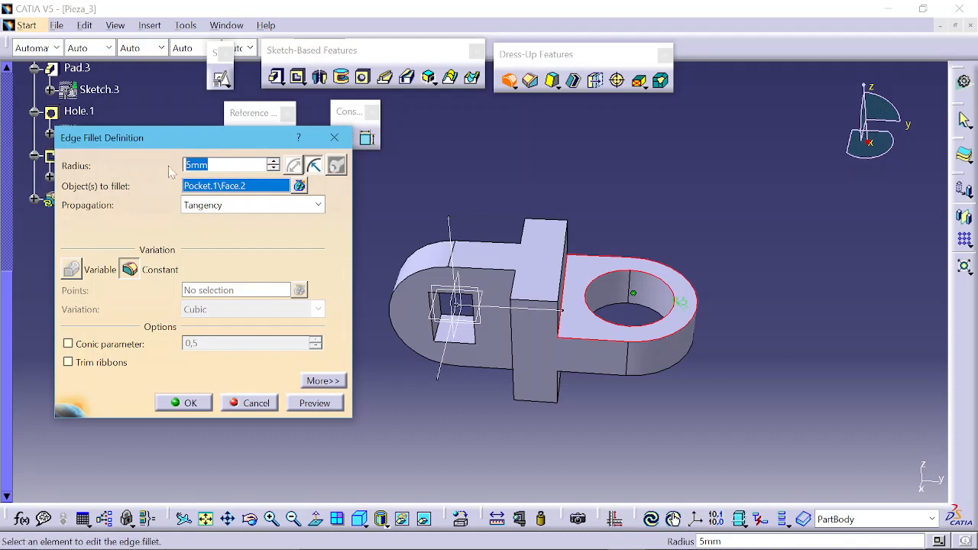
type("2")
left_click(188, 403)
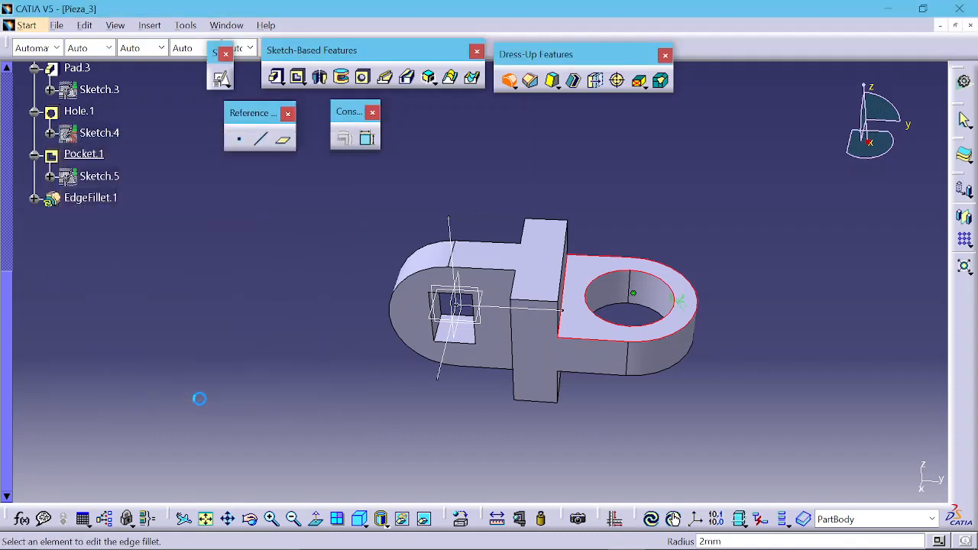
Step: Delete the edge fillet just created
middle_click_drag(572, 364, 600, 369)
middle_click(601, 370)
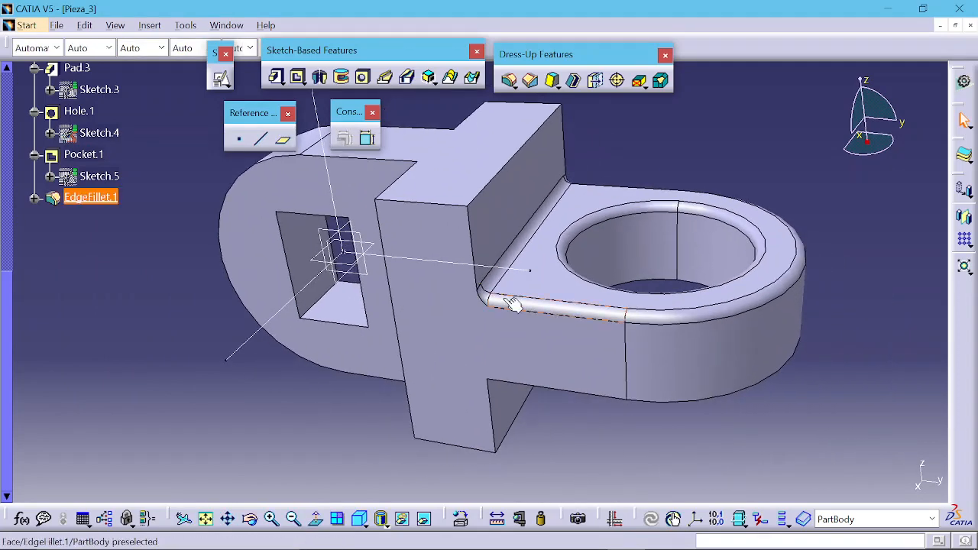
middle_click_drag(552, 285, 570, 306)
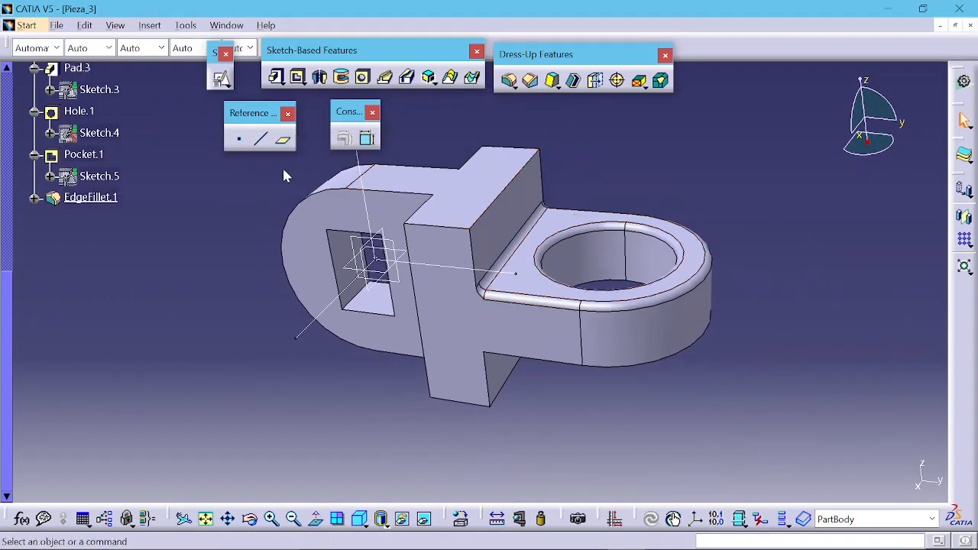
left_click(114, 198)
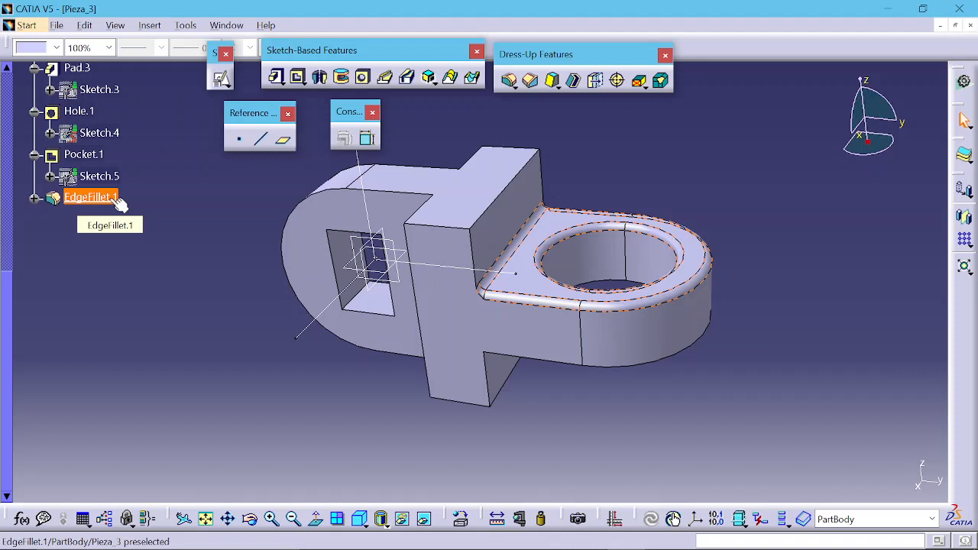
key("Delete")
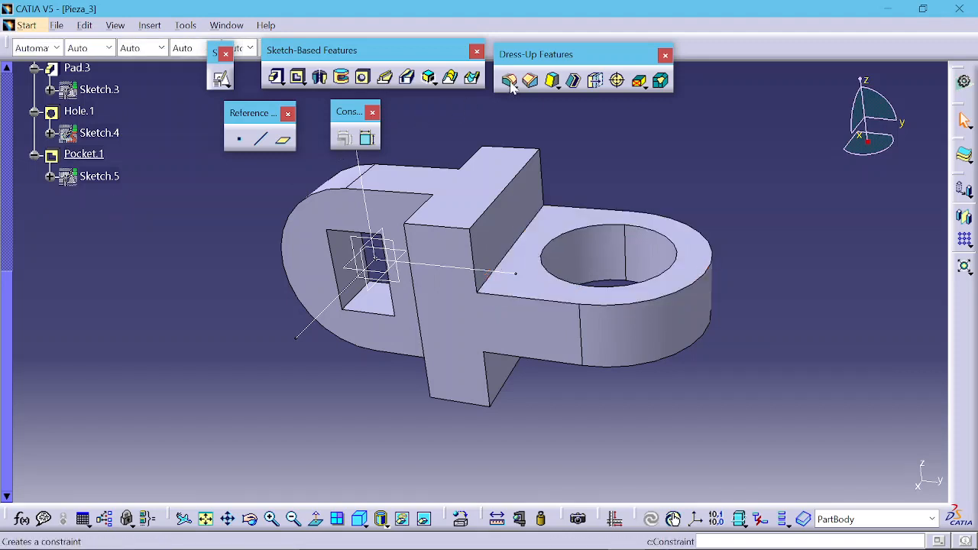
Step: Start an edge fillet and select the four vertical edges where the central block meets the base
left_click(509, 80)
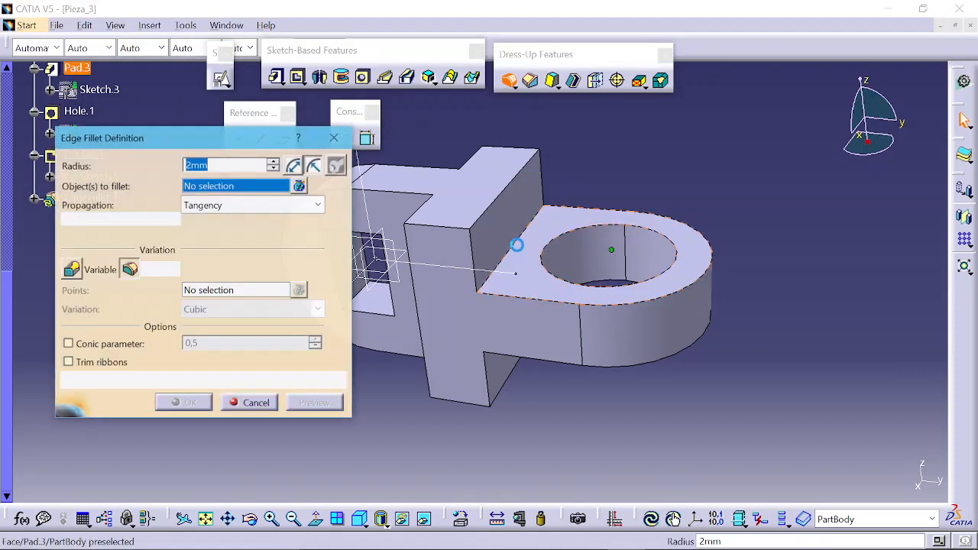
left_click(514, 245)
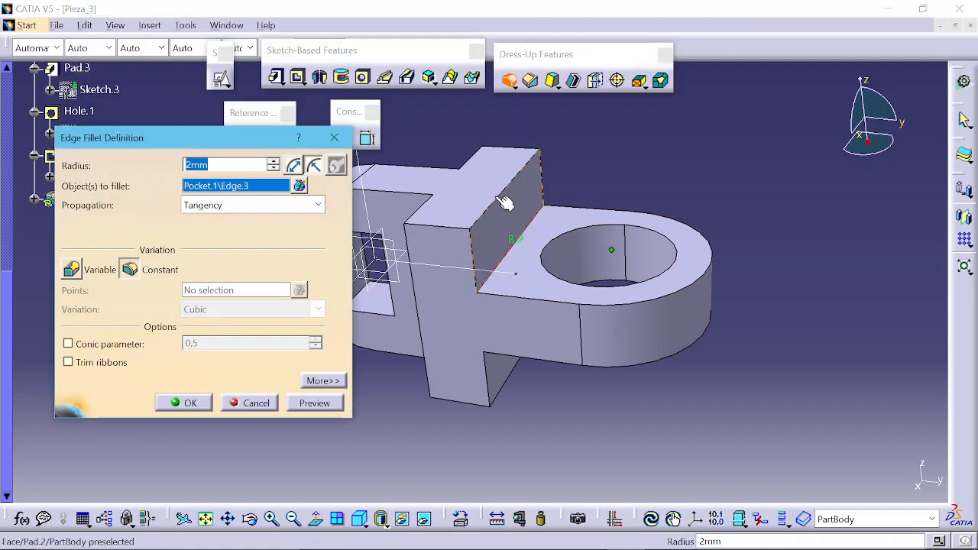
left_click(559, 317)
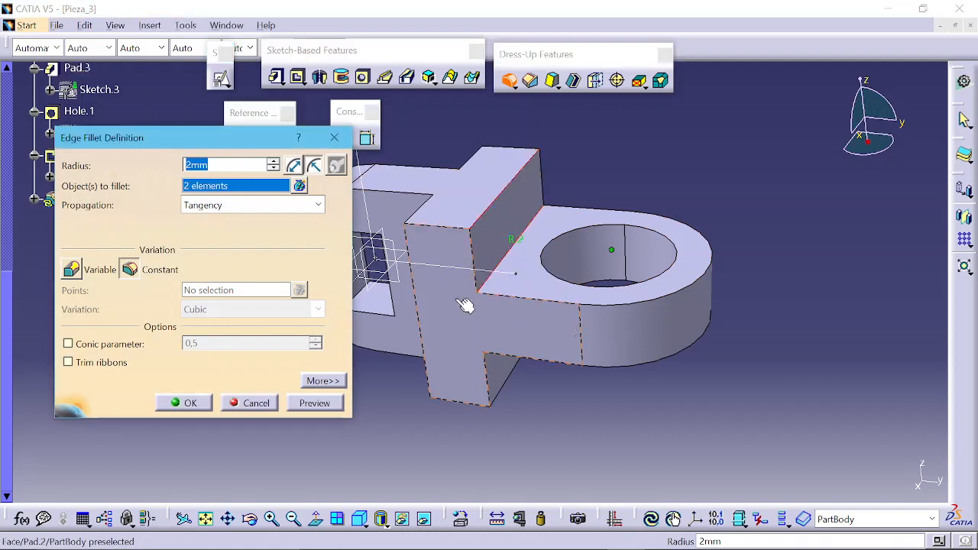
middle_click_drag(466, 305, 627, 286)
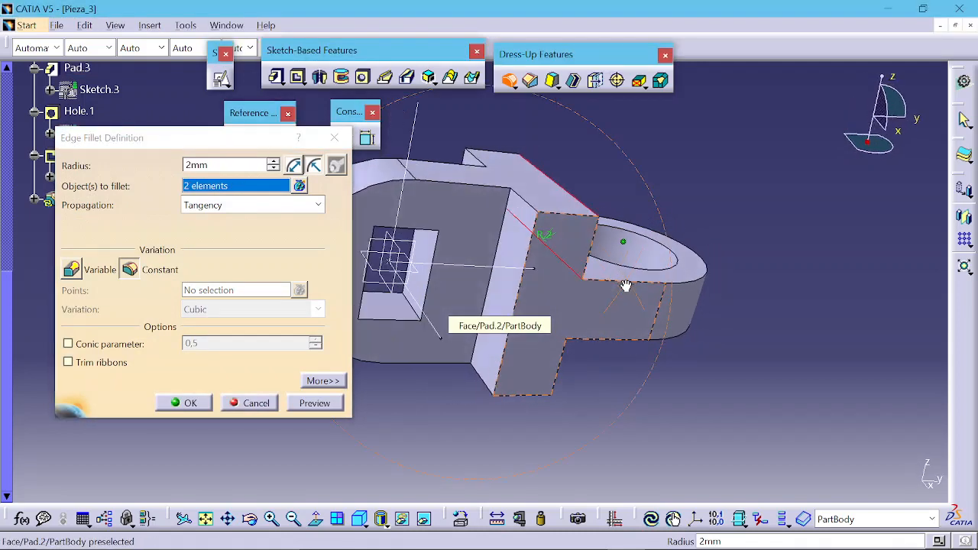
left_click(507, 256)
middle_click_drag(507, 256, 673, 352)
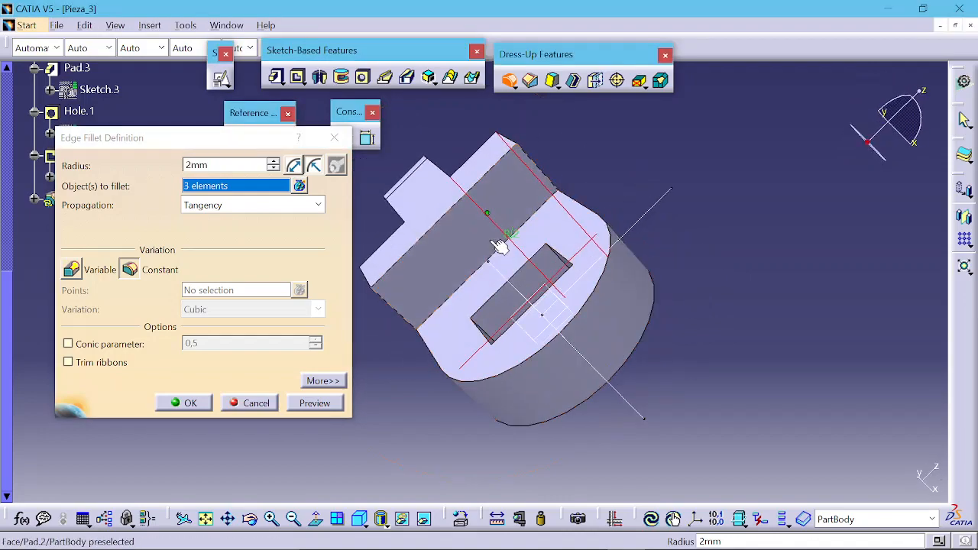
left_click(500, 252)
middle_click_drag(650, 262, 352, 248)
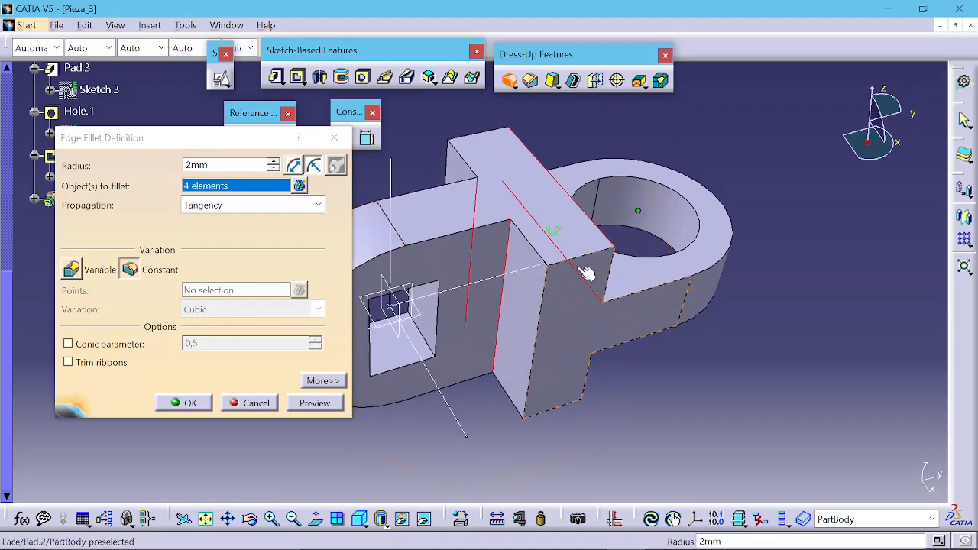
middle_click_drag(585, 273, 437, 267)
Step: Set the fillet radius to 4 mm, preview and confirm the fillet
left_click(273, 161)
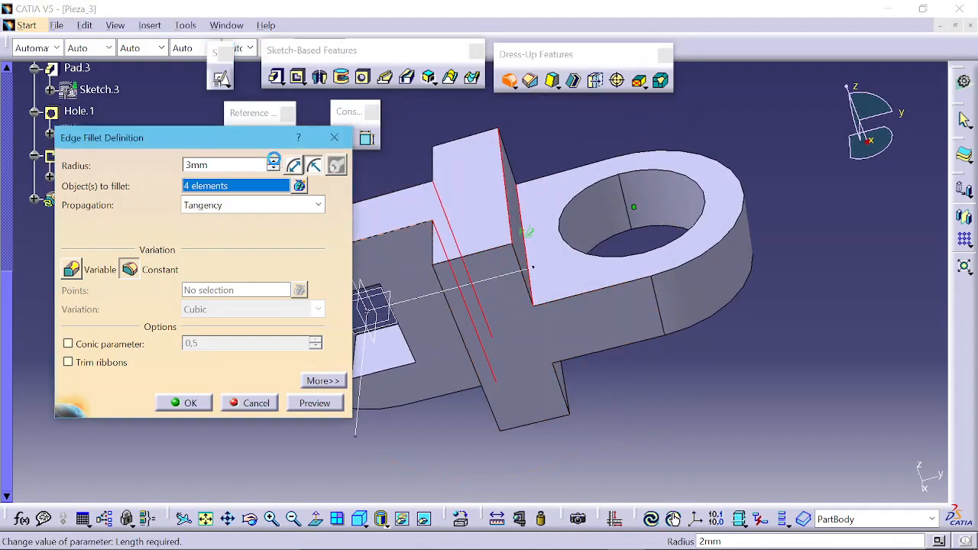
left_click(327, 403)
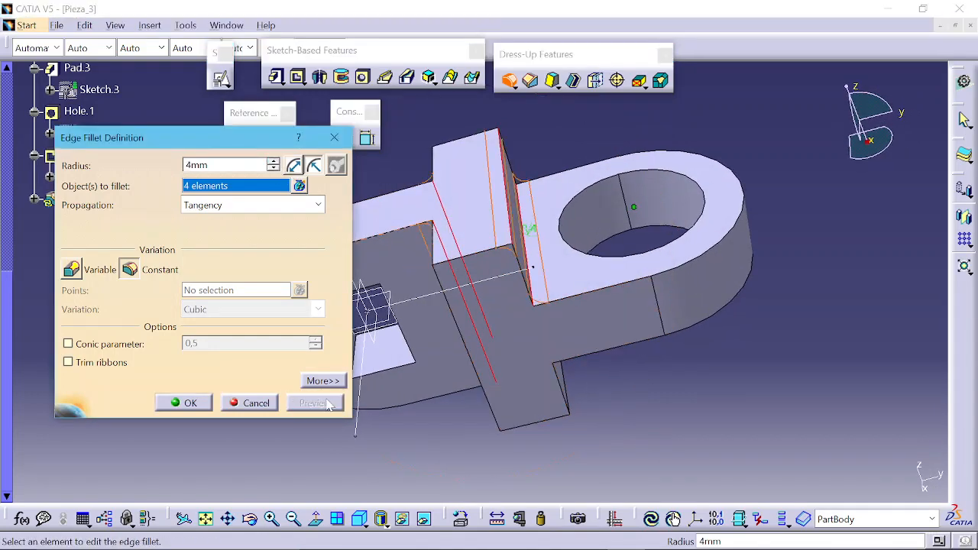
middle_click_drag(503, 237, 467, 303)
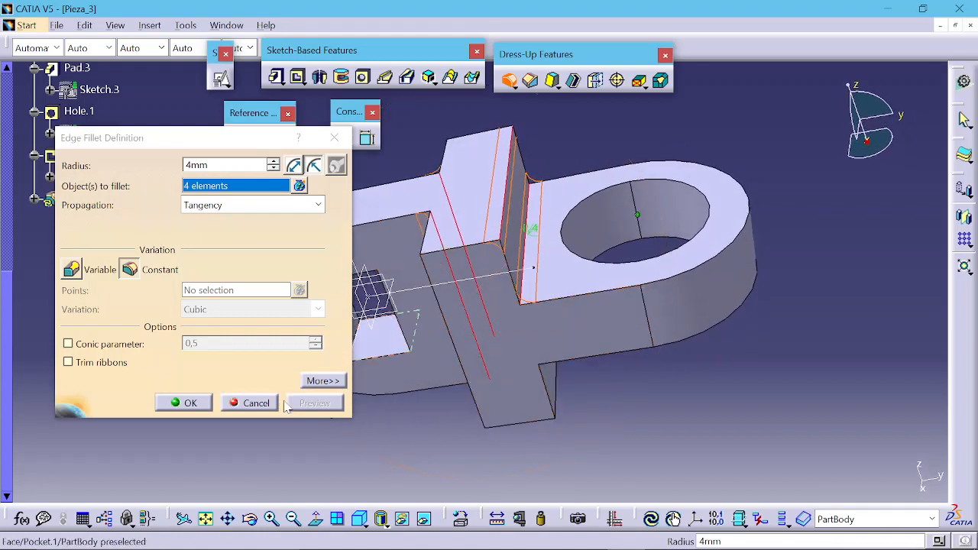
left_click(200, 409)
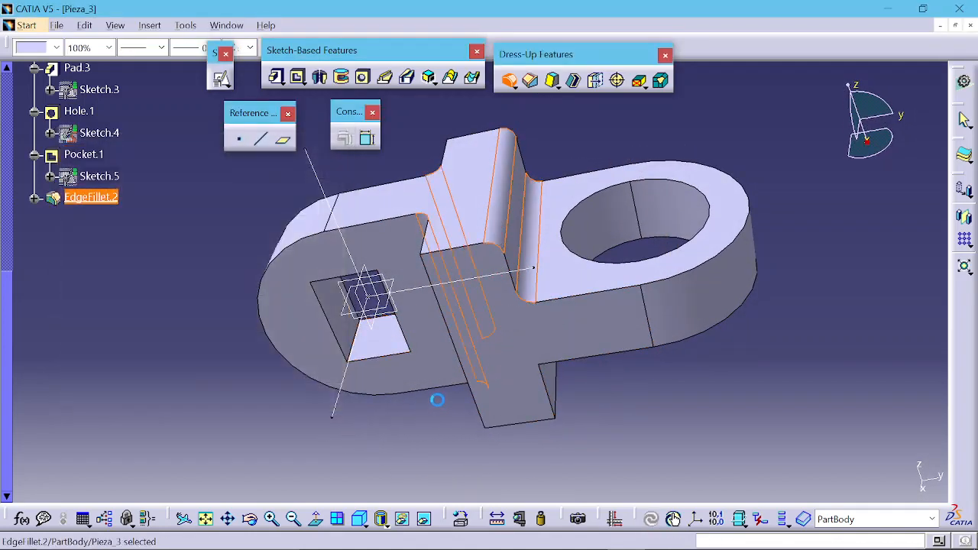
Step: Apply a chamfer to the ring hole's top edge and preview it
middle_click_drag(461, 377, 585, 329)
left_click(712, 371)
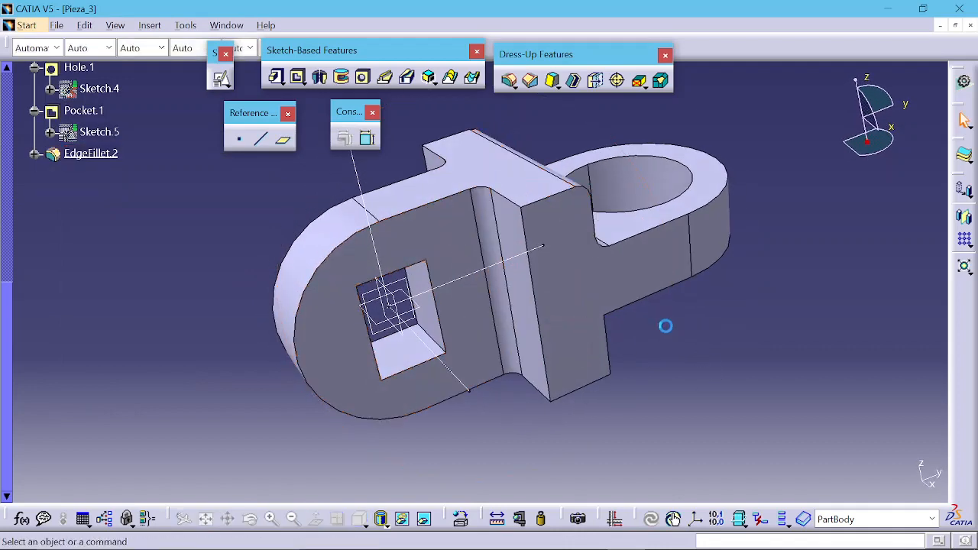
middle_click_drag(667, 326, 549, 234)
left_click(531, 79)
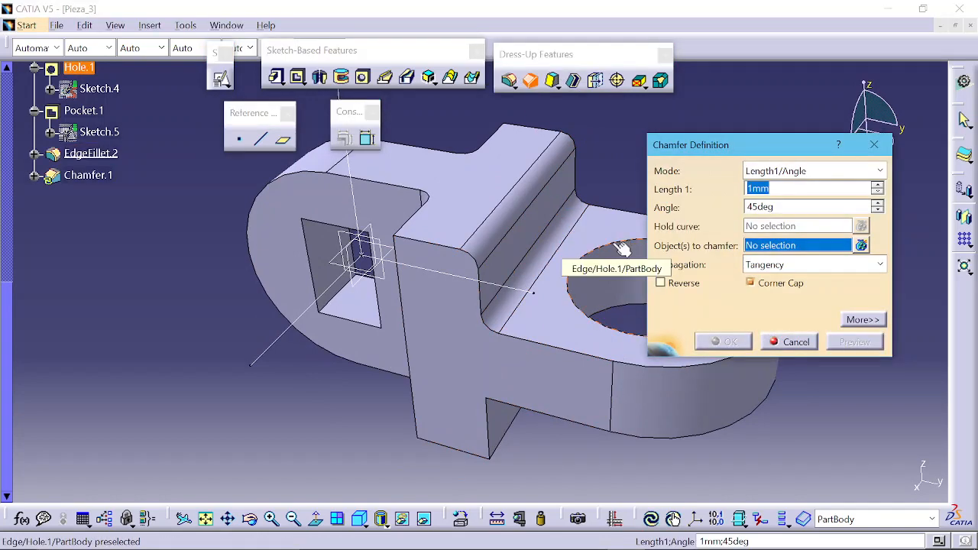
middle_click_drag(524, 292, 345, 299)
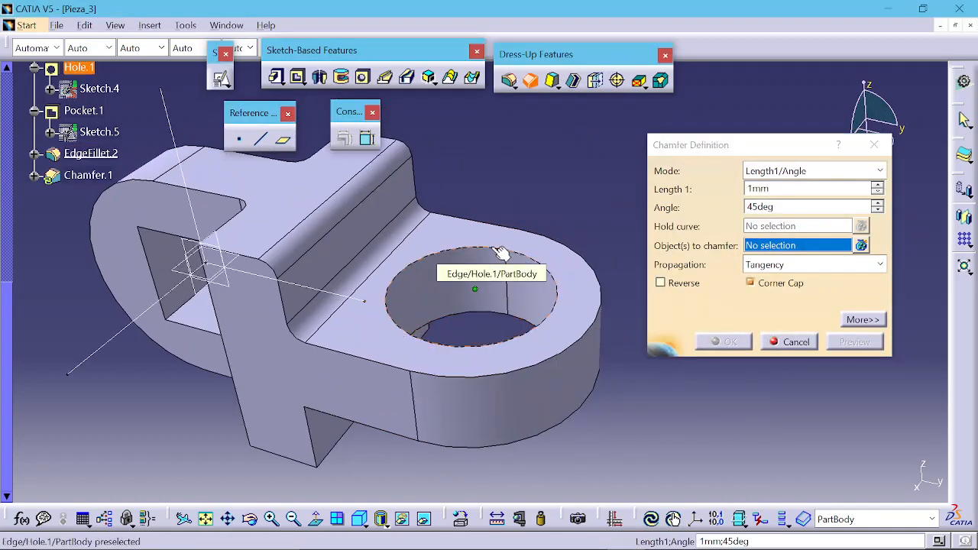
left_click(447, 250)
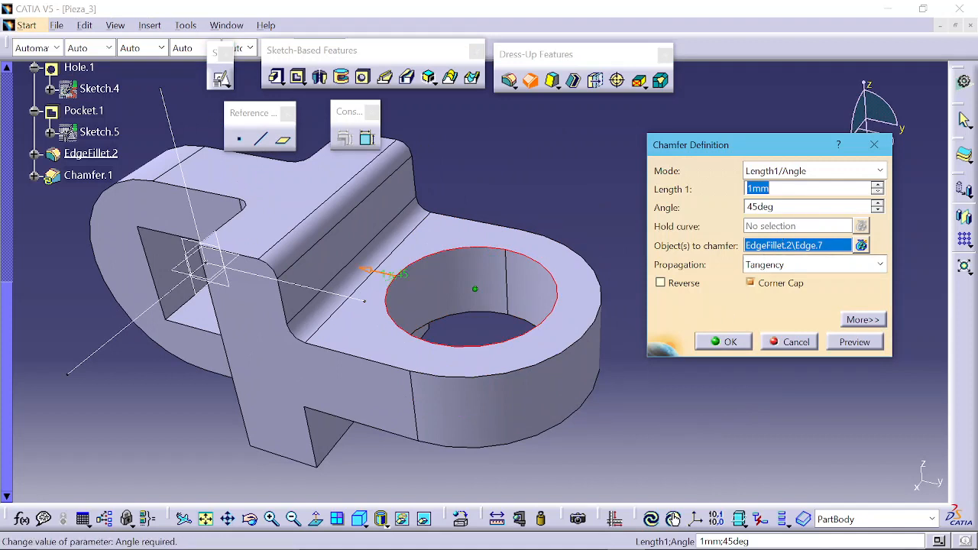
left_click(848, 344)
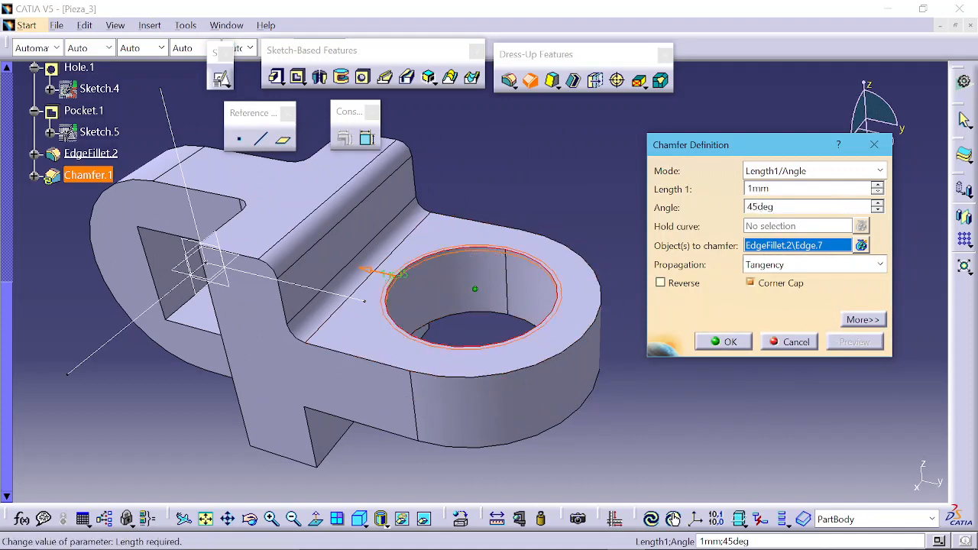
Step: Set the chamfer length to 3 mm, keep the Length1/Angle mode, preview and confirm the chamfer
double_click(759, 188)
type("3")
key("Tab")
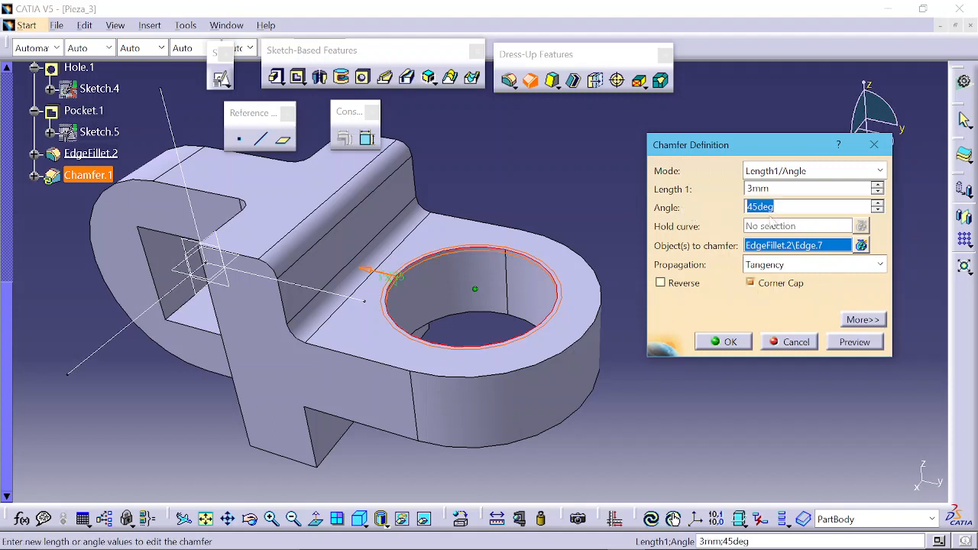
left_click(775, 170)
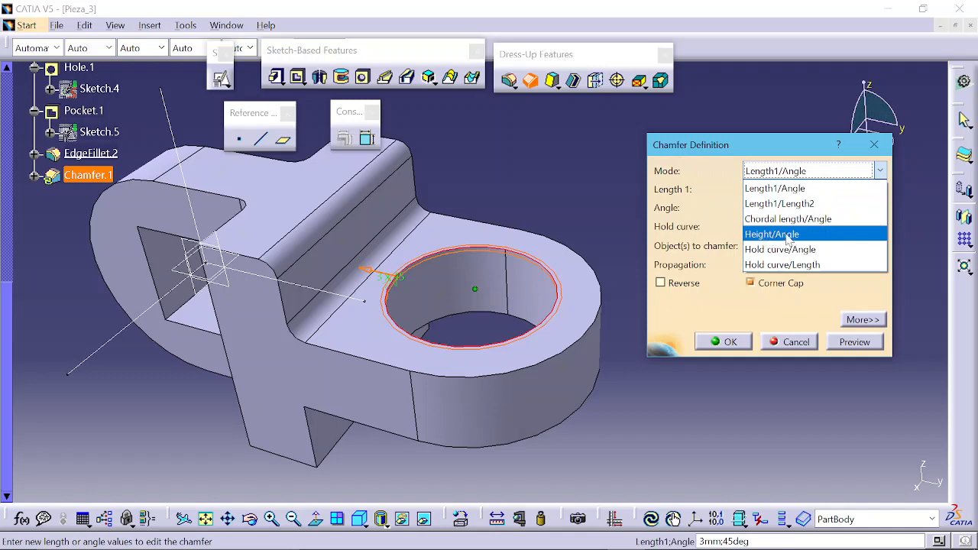
left_click(785, 193)
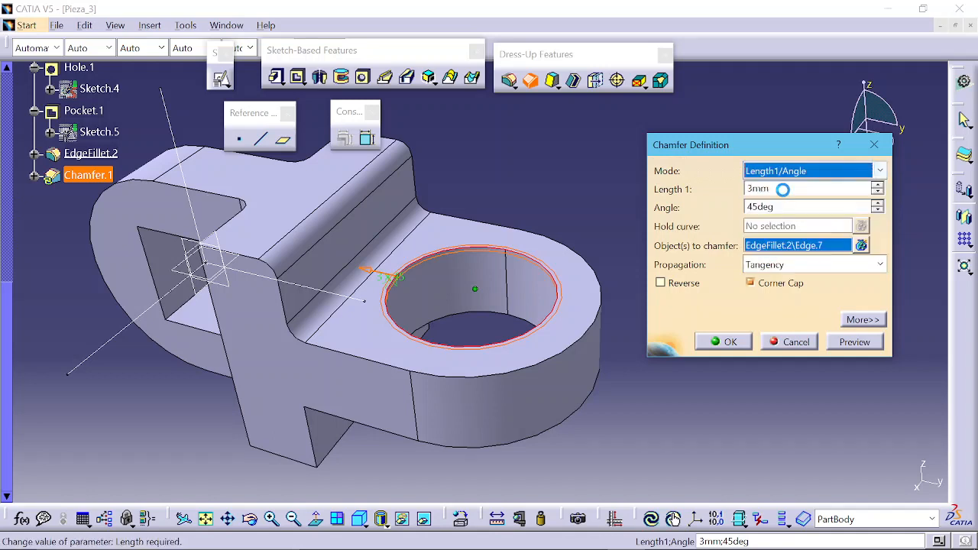
left_click(848, 344)
left_click(730, 342)
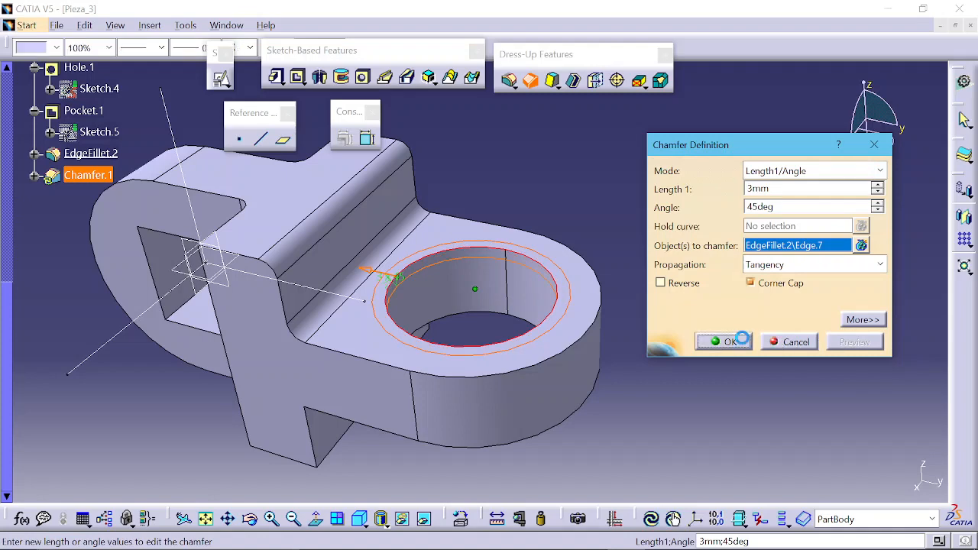
Step: Review the finished part and scroll to the top of the specification tree
middle_click_drag(489, 313, 448, 358)
middle_click_drag(633, 269, 538, 273)
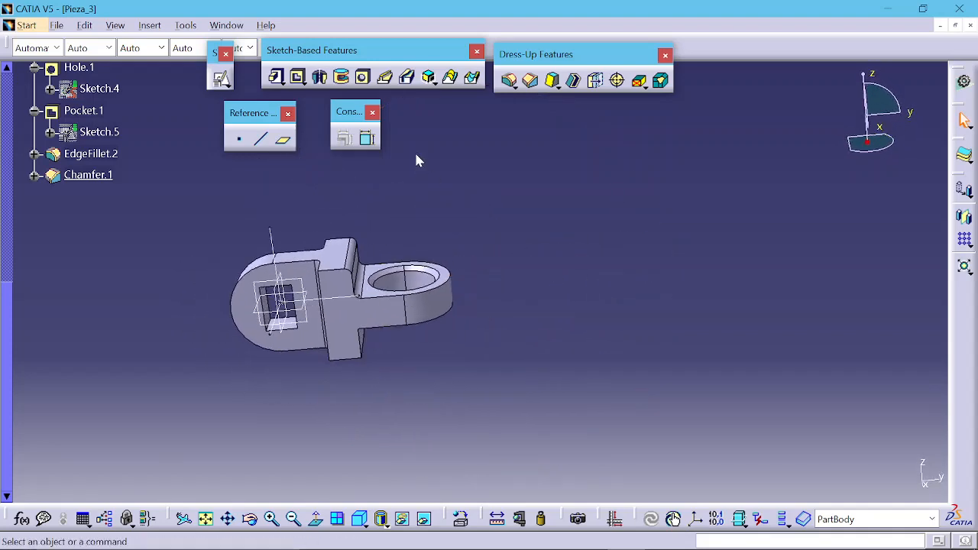
middle_click_drag(340, 272, 382, 260)
scroll(176, 260, "up", 3)
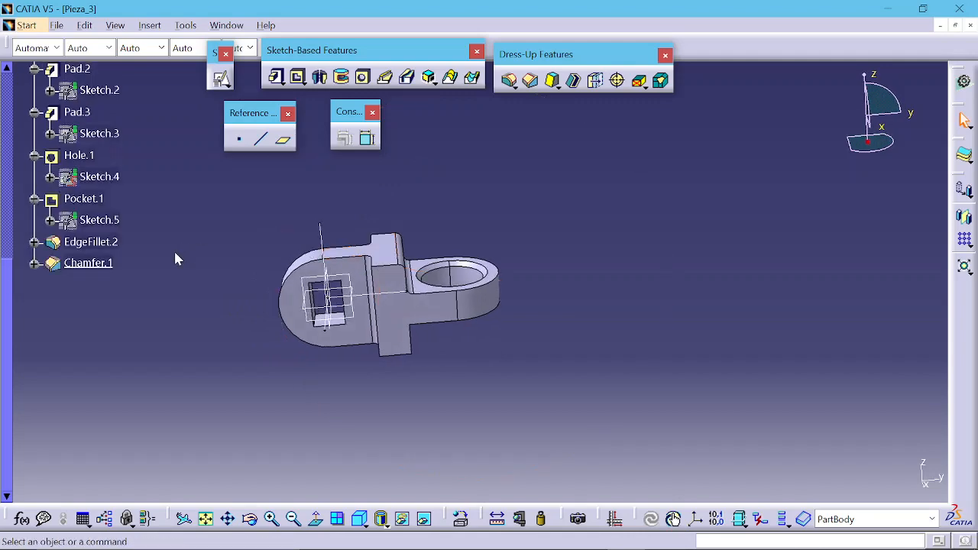
scroll(125, 243, "up", 4)
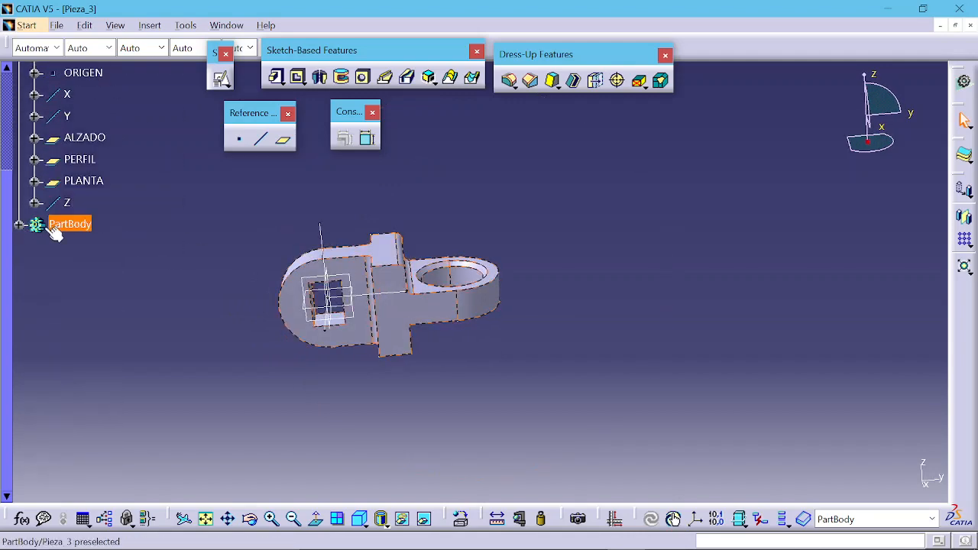
scroll(61, 221, "up", 2)
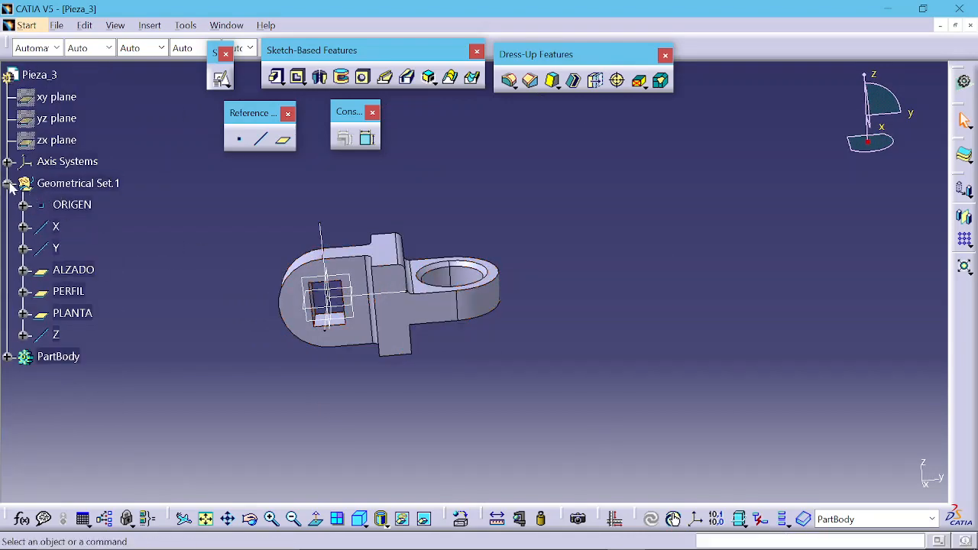
Step: Insert a new body into the part
left_click(8, 184)
scroll(77, 208, "down", 1)
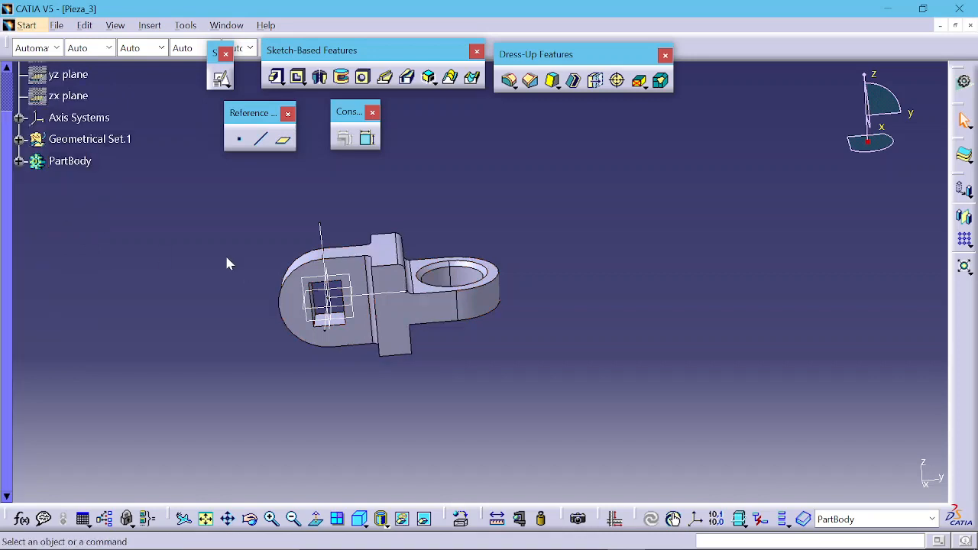
middle_click_drag(338, 279, 431, 281)
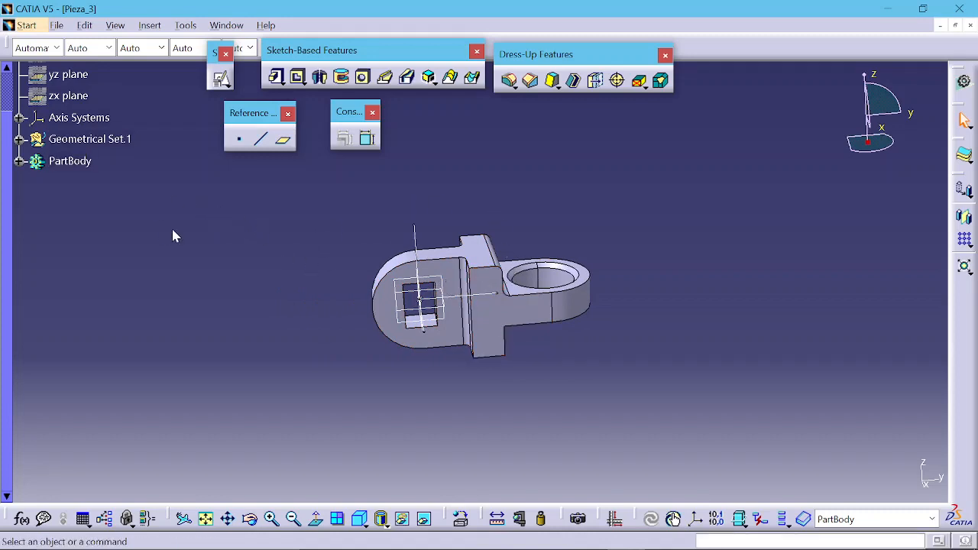
scroll(133, 227, "up", 2)
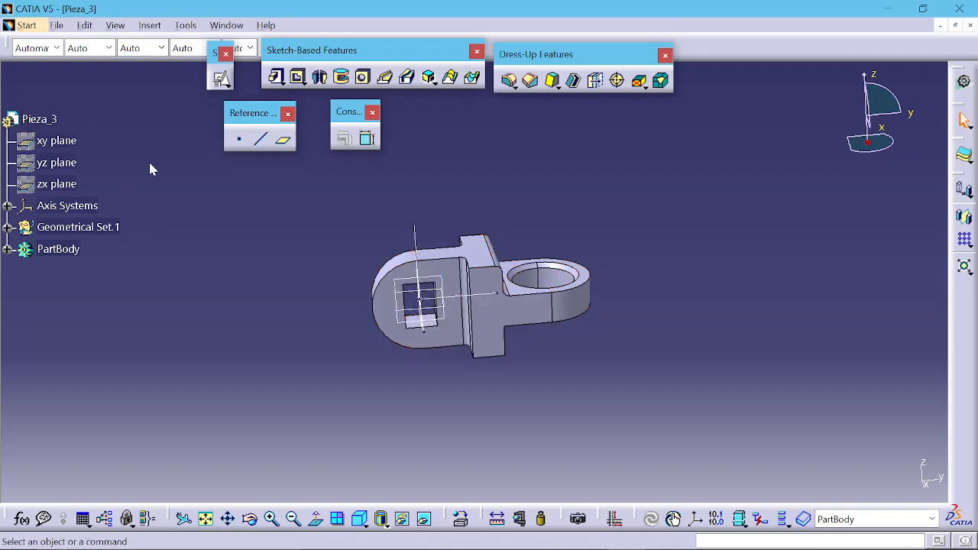
left_click(152, 27)
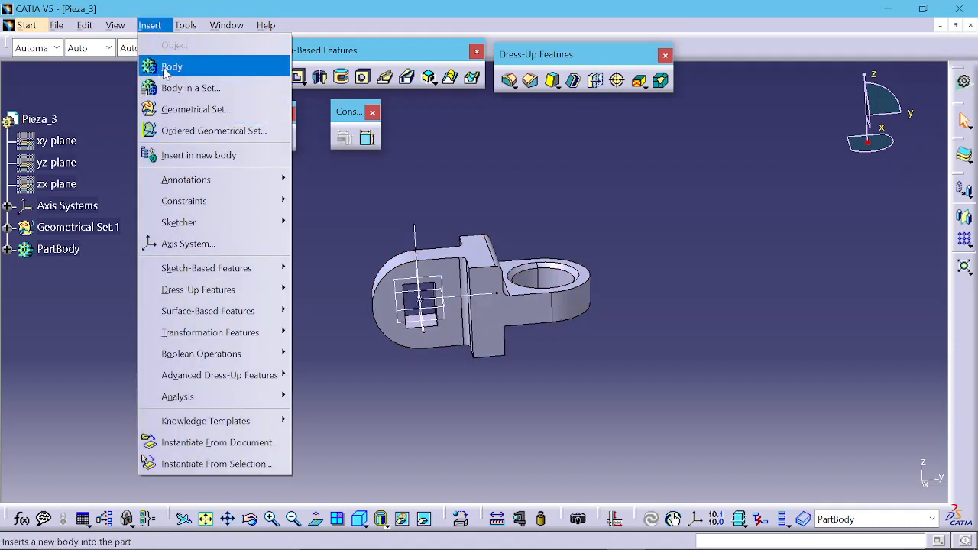
left_click(165, 67)
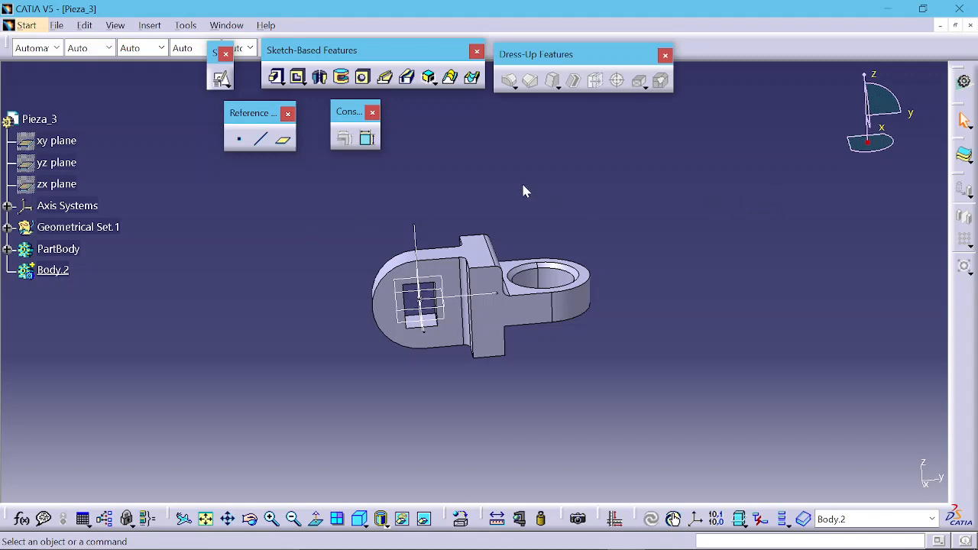
Step: Rename the new body to REVOLUCION through its properties
left_click(55, 271)
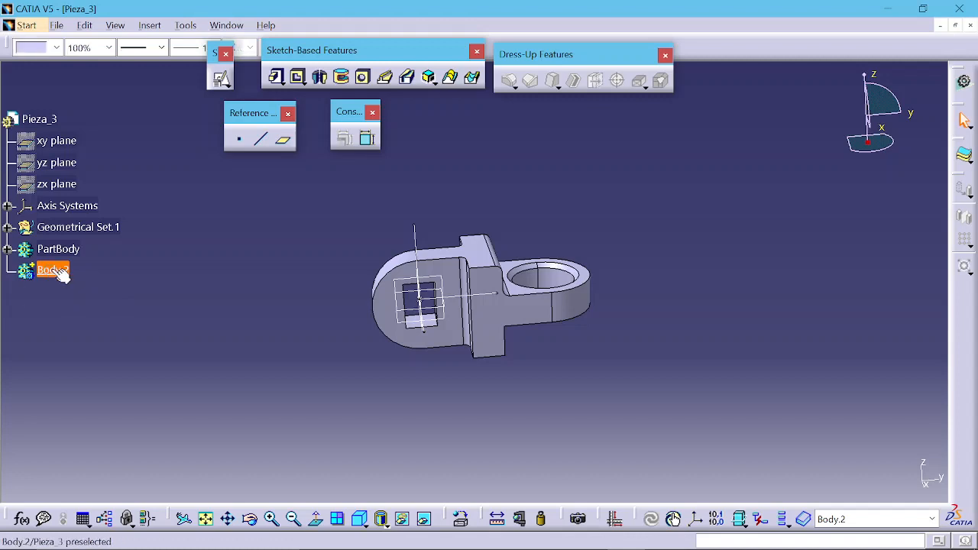
key("alt+Return")
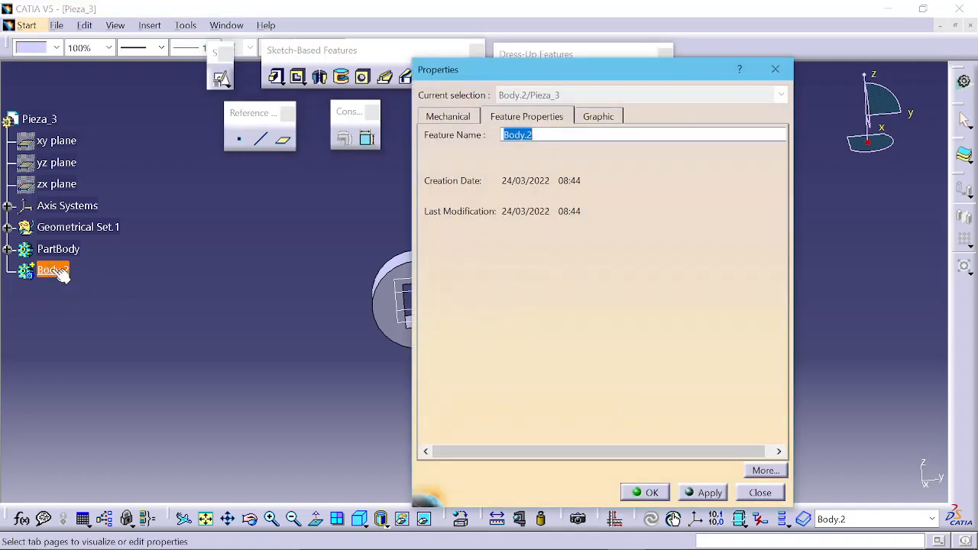
type("REVOLUCION")
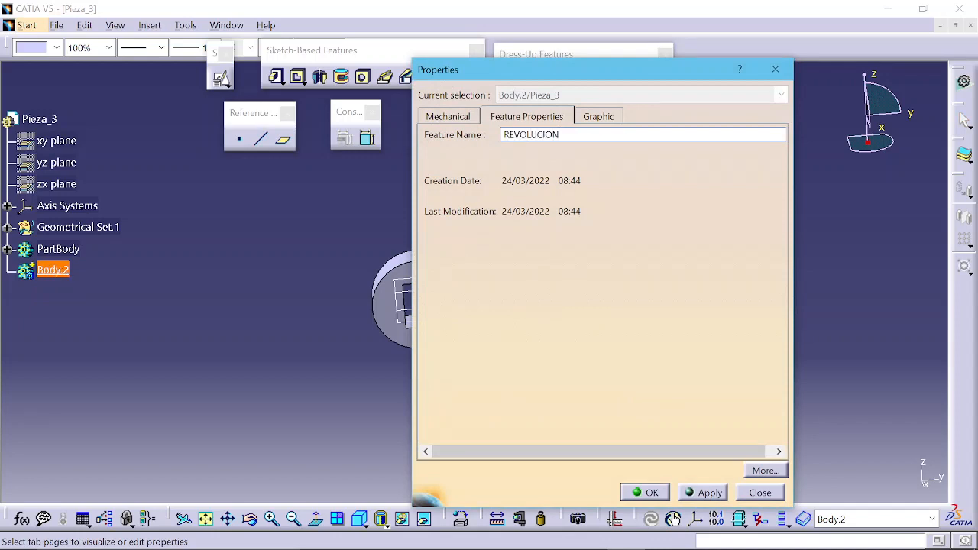
key("Return")
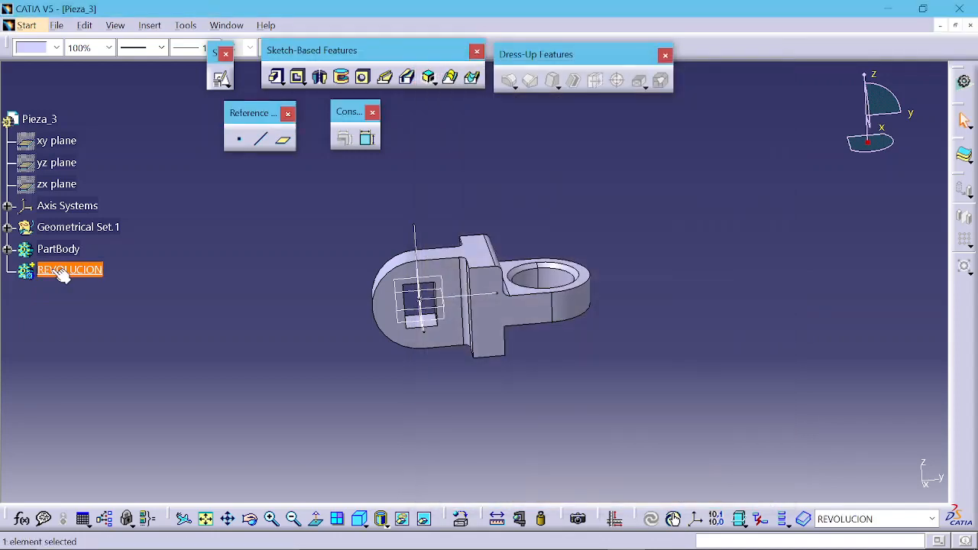
left_click(207, 273)
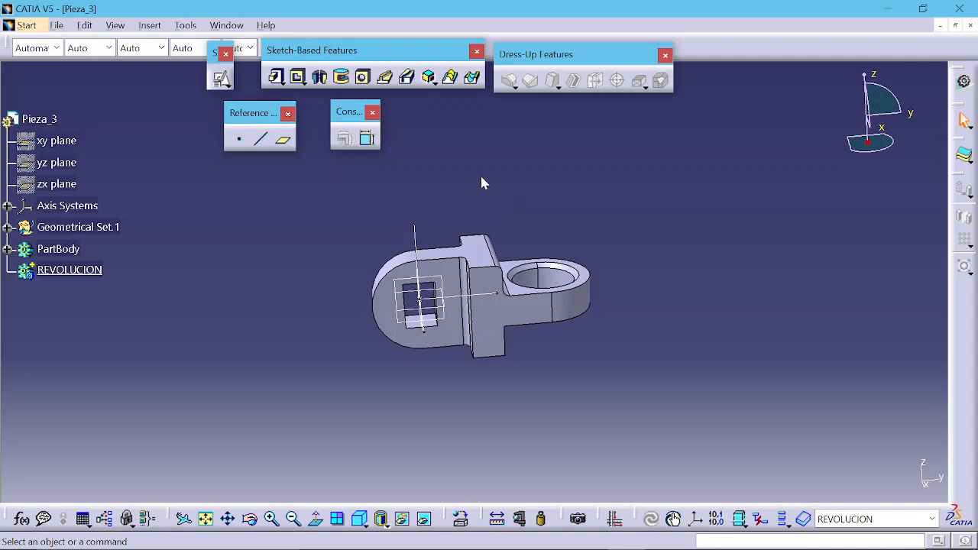
Step: Start a positioned sketch on the ALZADO plane in the REVOLUCION body
middle_click_drag(424, 200, 399, 188)
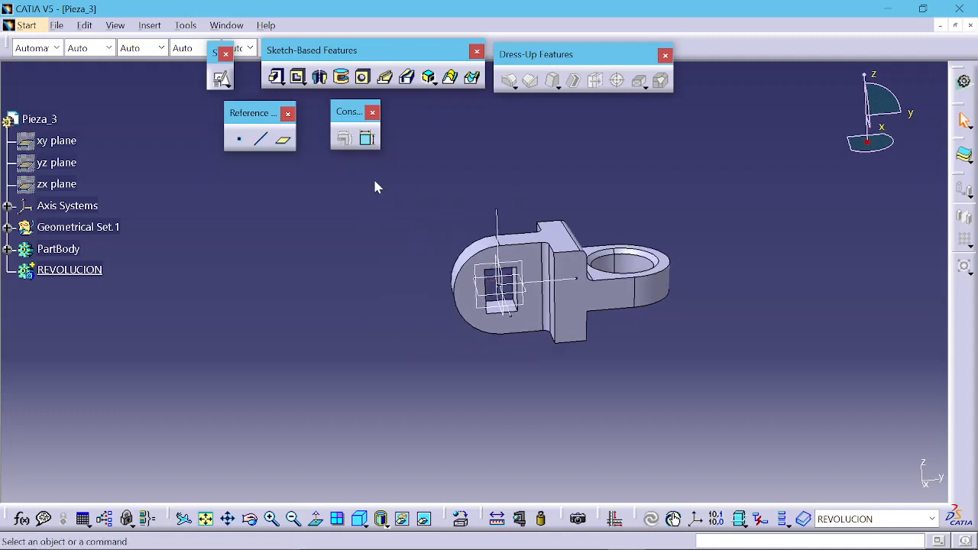
left_click(221, 78)
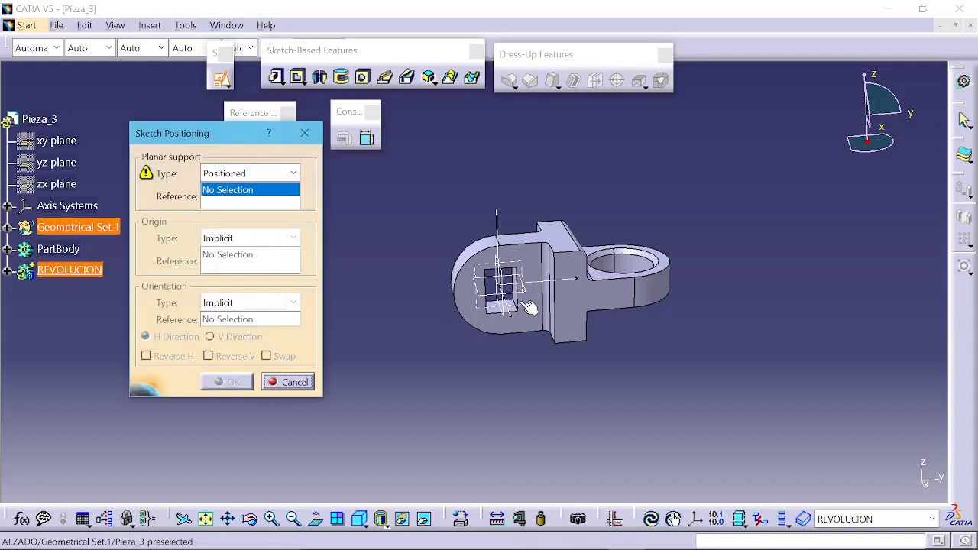
left_click(525, 307)
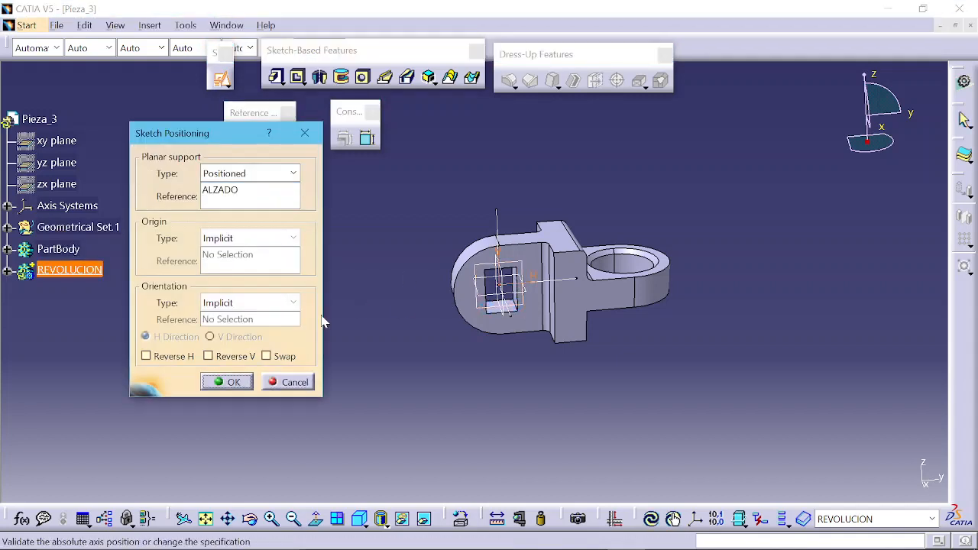
left_click(227, 382)
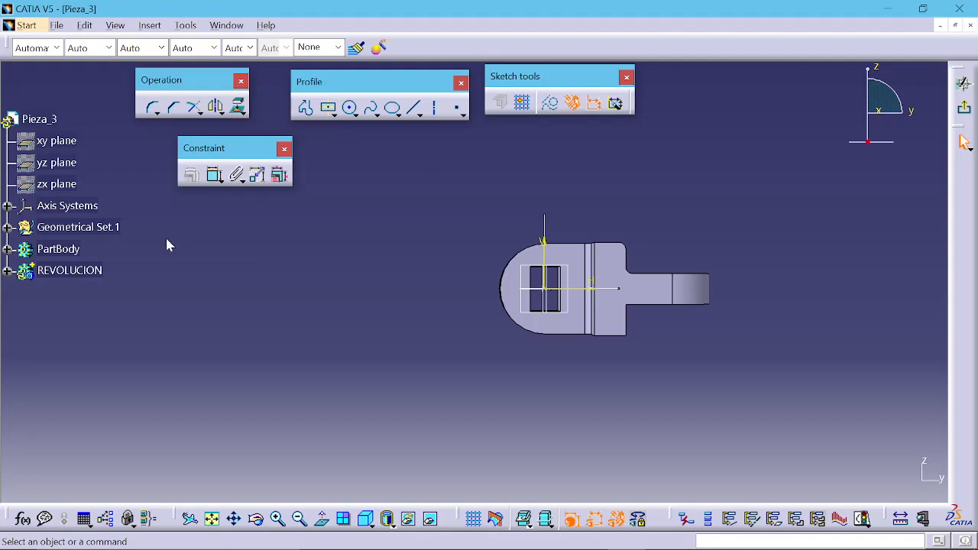
Step: Hide the PartBody
right_click(73, 250)
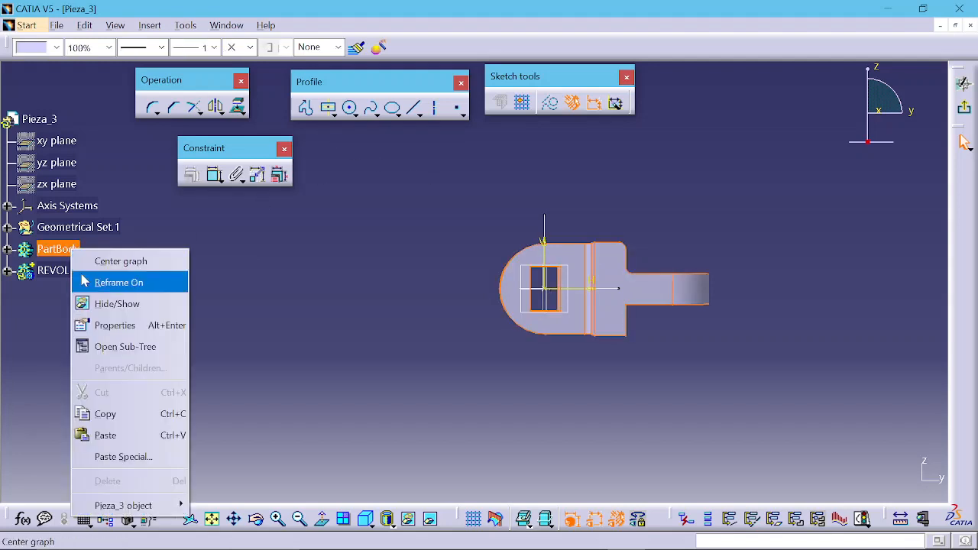
left_click(104, 307)
mouse_move(671, 318)
middle_mouse_down()
mouse_move(517, 326)
mouse_move(526, 296)
mouse_move(443, 302)
mouse_move(537, 300)
middle_mouse_up()
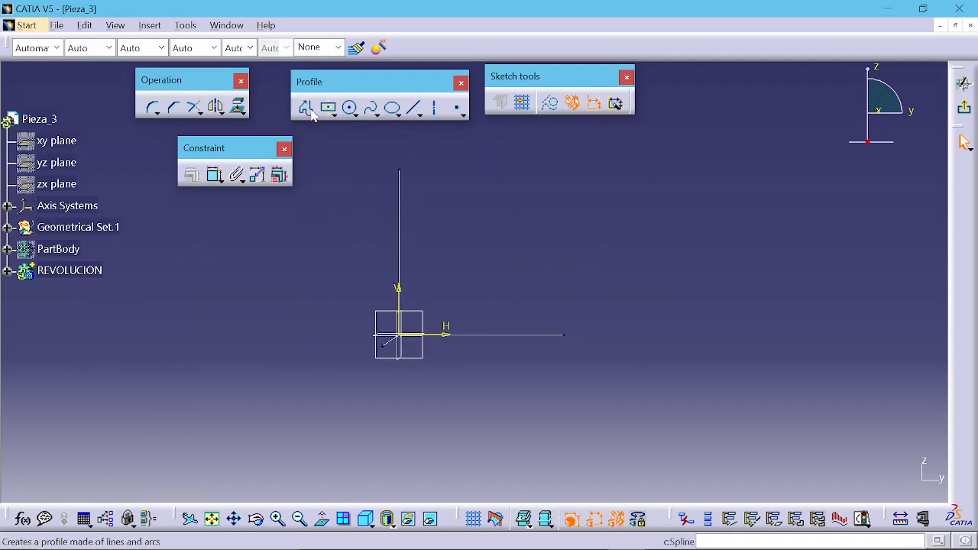
Step: Draw a vertical axis about 55 mm long just to the right of the sketch origin
left_click(434, 108)
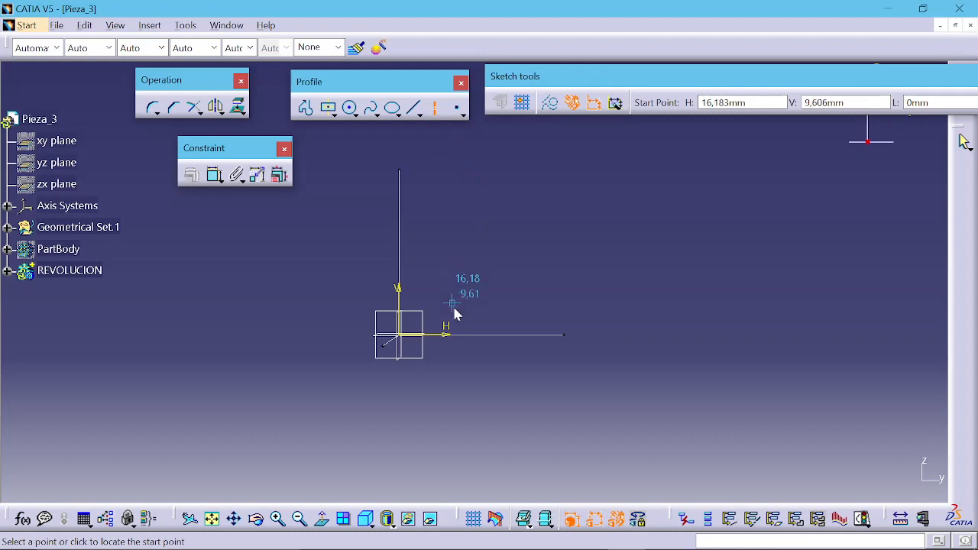
left_click(463, 334)
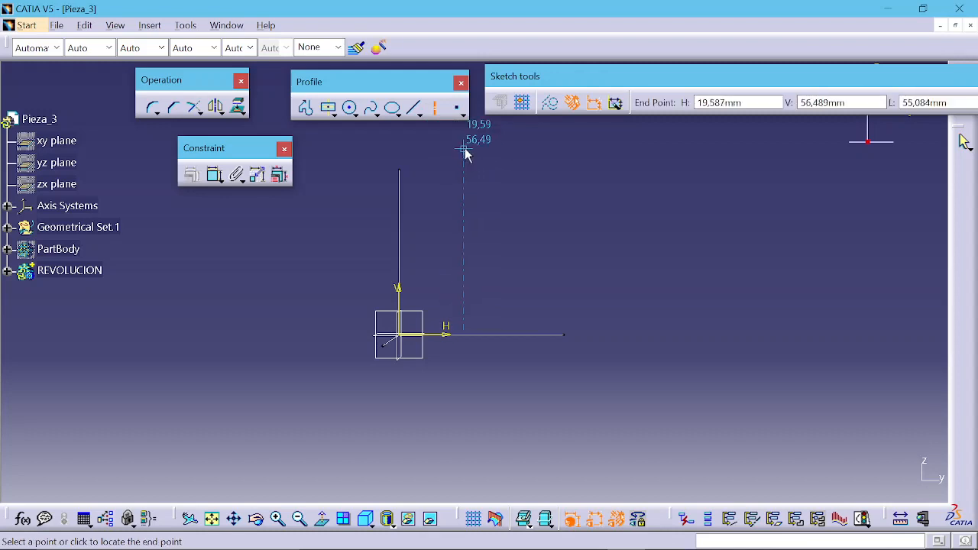
left_click(464, 147)
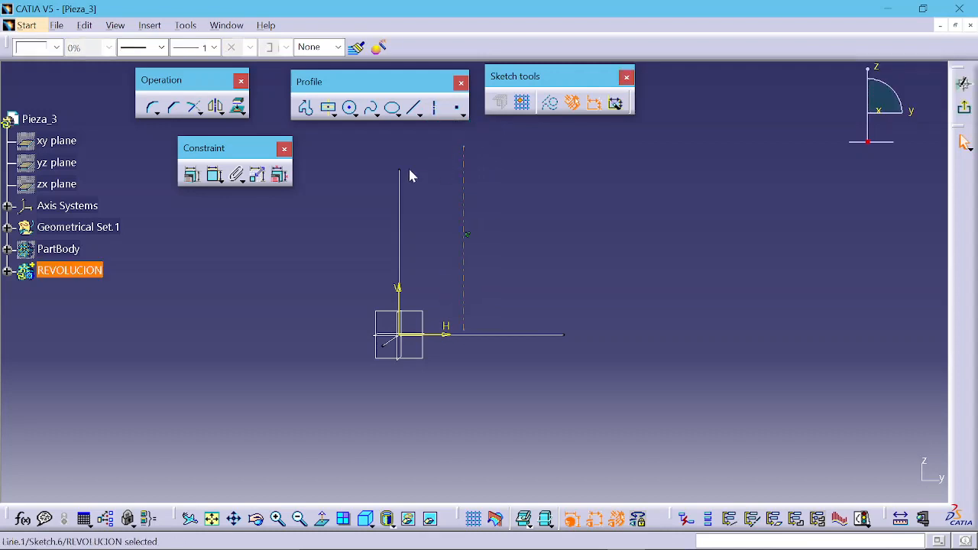
Step: Dimension the axis length and set it to 30 mm
left_click(215, 175)
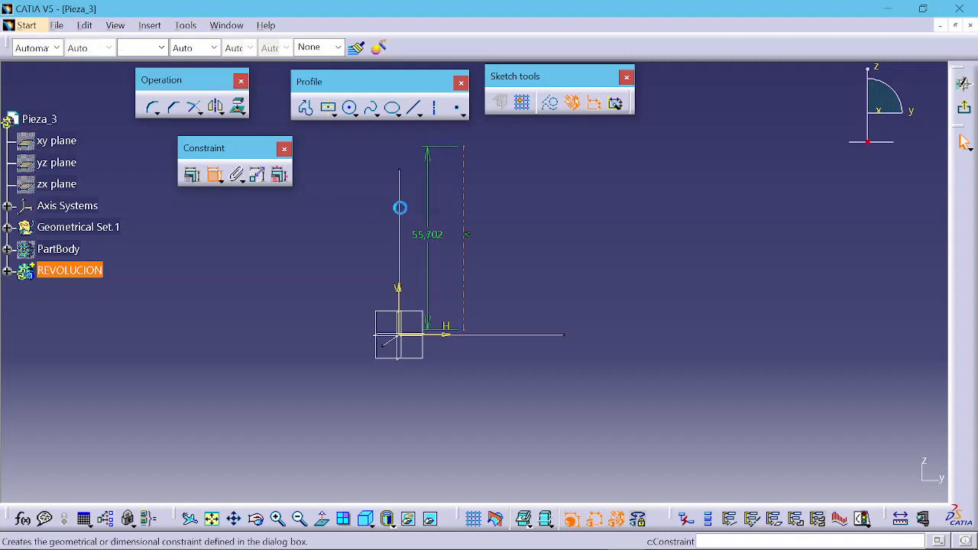
left_click(426, 238)
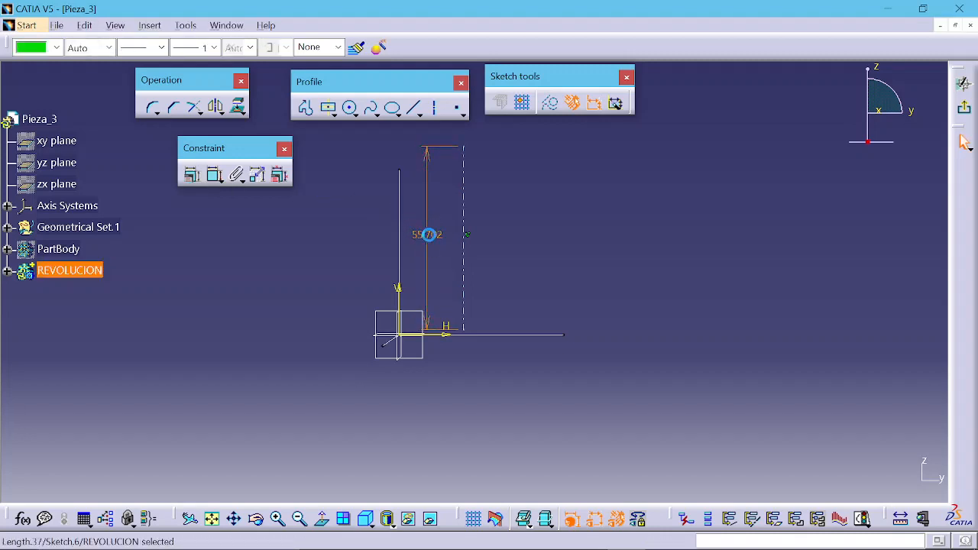
double_click(429, 235)
type("5")
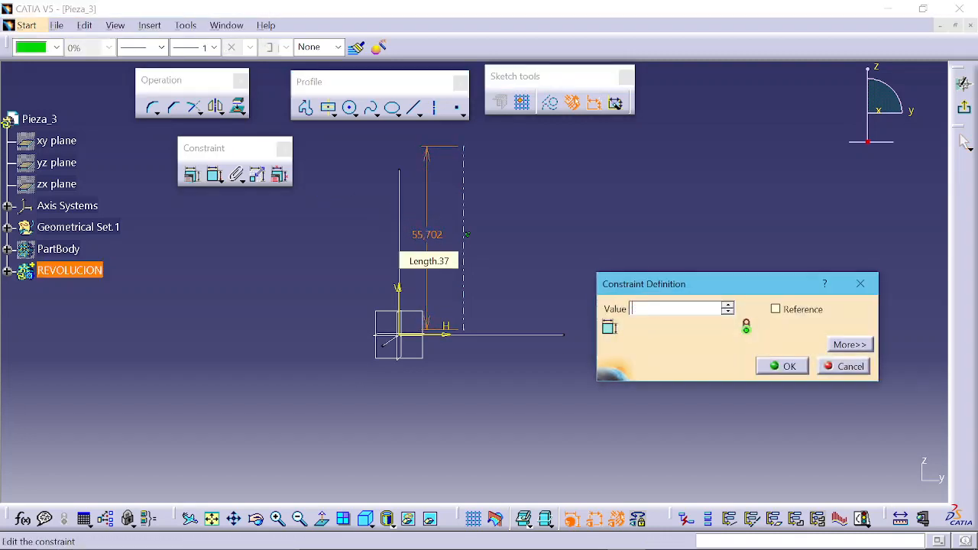
type("0mm")
key("Return")
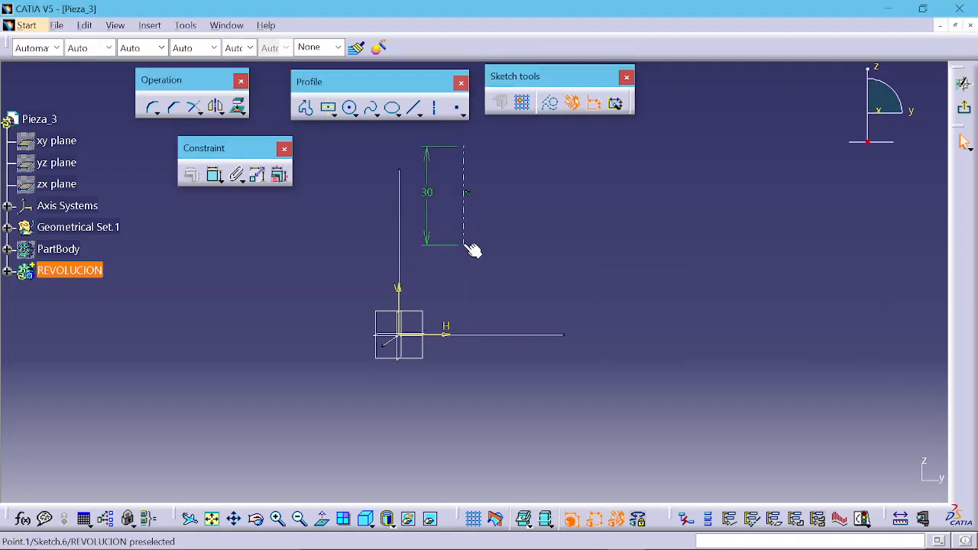
Step: Make the axis's lower endpoint coincident with the sketch origin
left_click(400, 335, "ctrl")
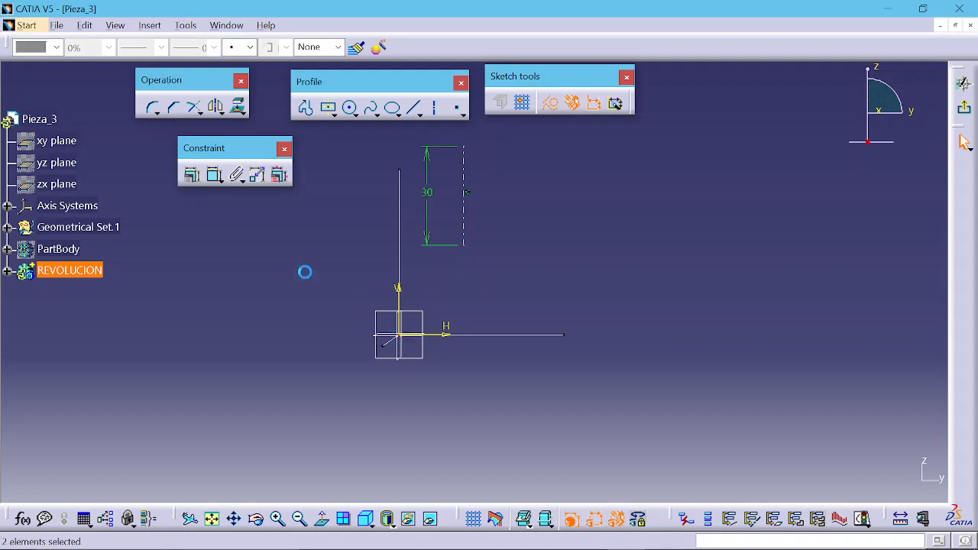
left_click(191, 176)
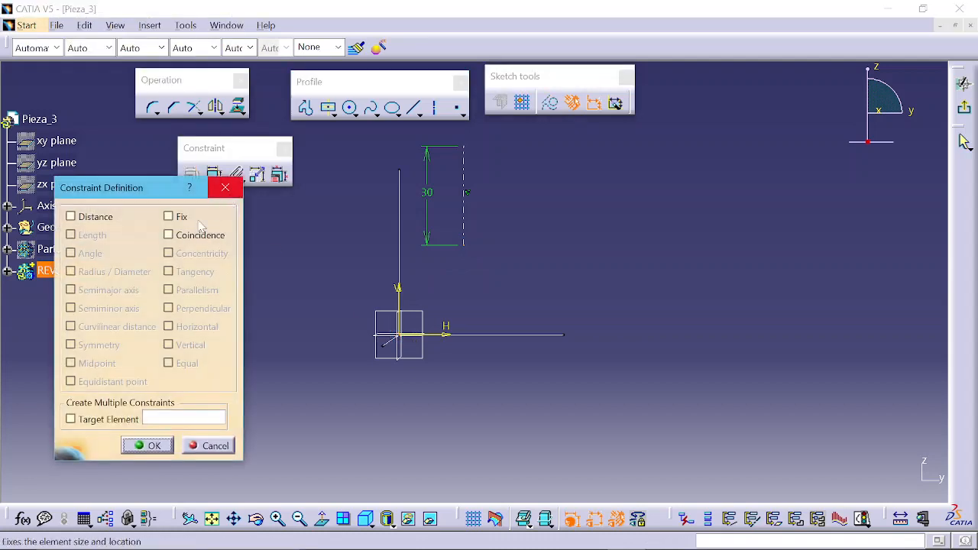
left_click(187, 237)
left_click(161, 445)
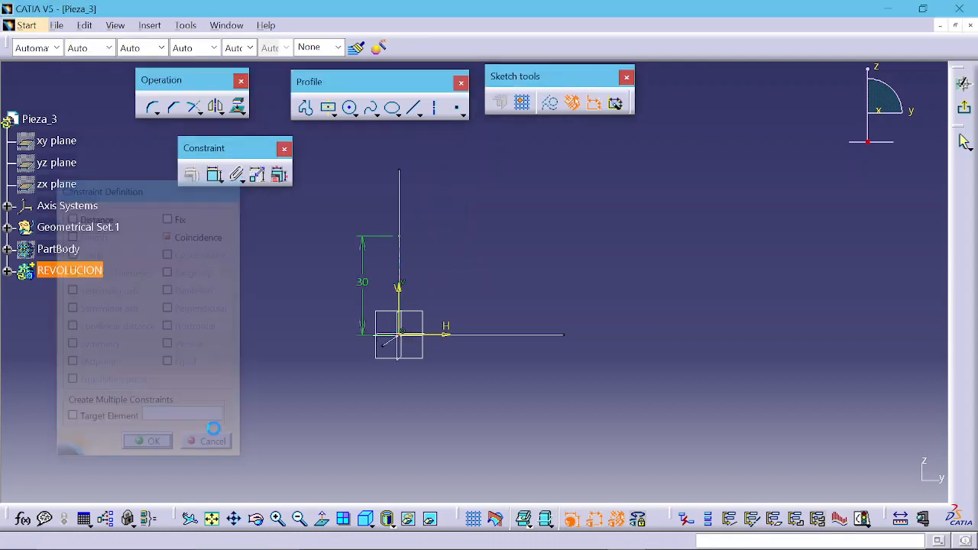
Step: Draw a closed stepped profile with a diagonal edge, starting at the axis's upper end and closing at the sketch origin
middle_click_drag(370, 310, 425, 318)
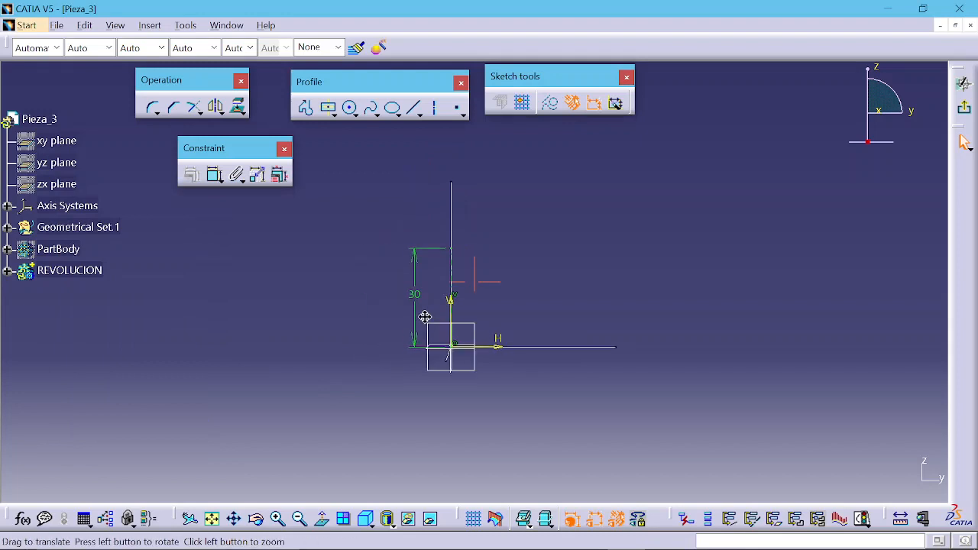
left_click(305, 108)
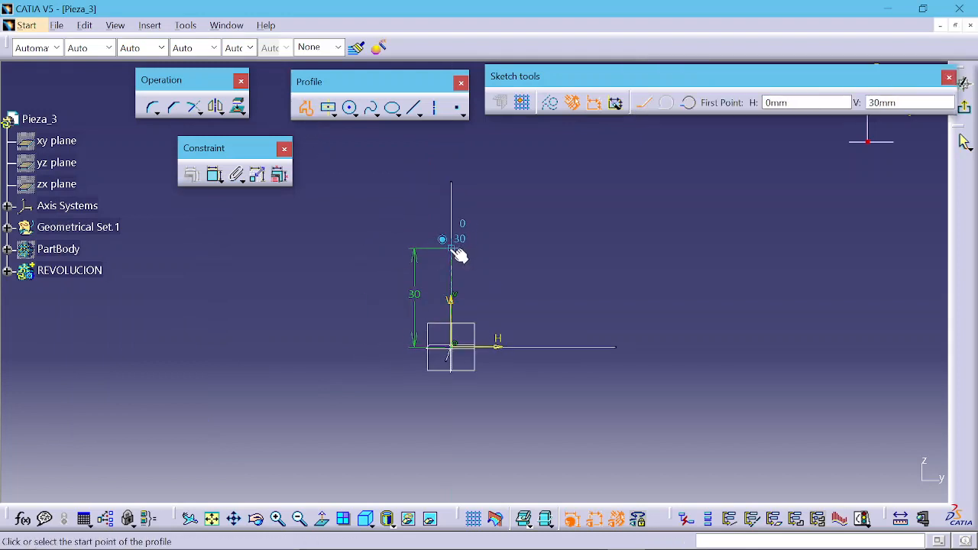
left_click(451, 249)
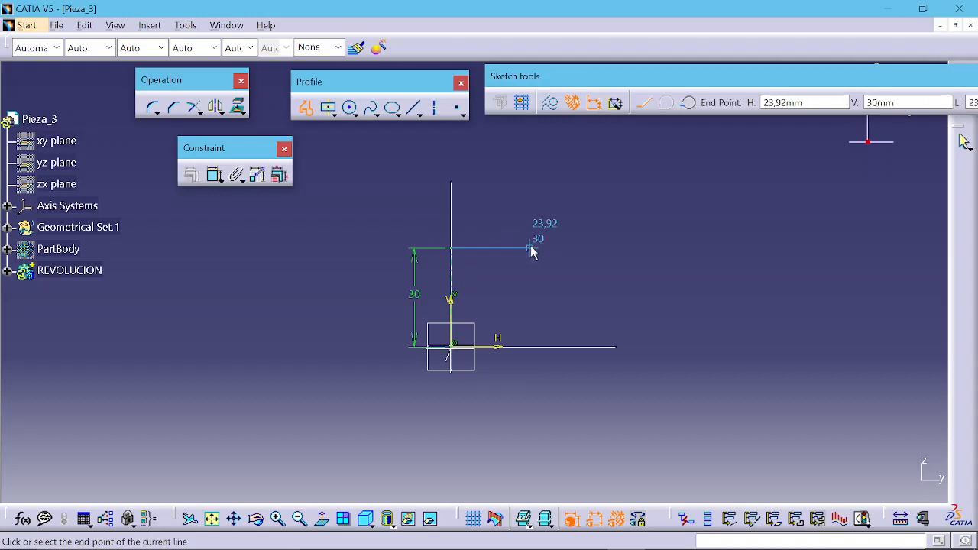
left_click(486, 248)
mouse_move(486, 248)
middle_mouse_down()
mouse_move(489, 240)
mouse_move(492, 296)
middle_mouse_up()
left_click(493, 227)
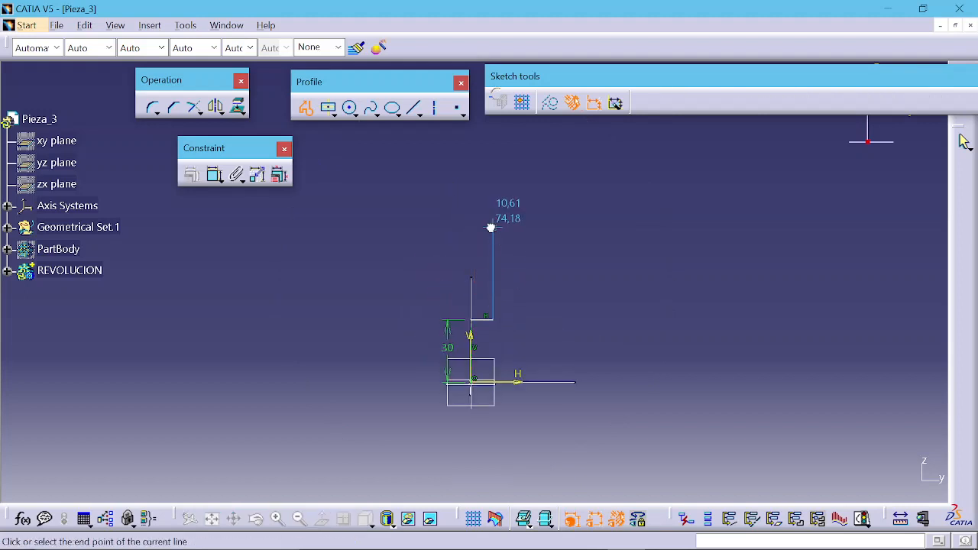
left_click(470, 227)
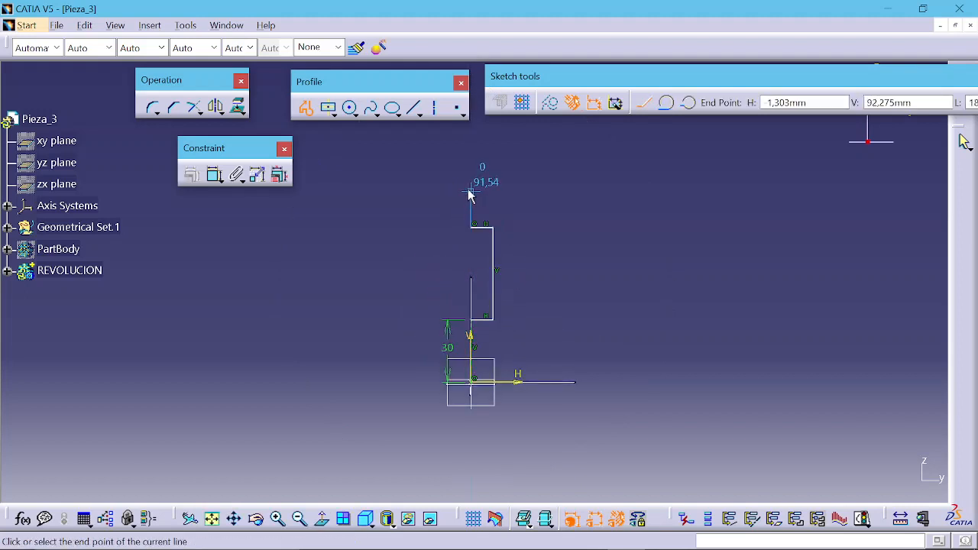
left_click(470, 185)
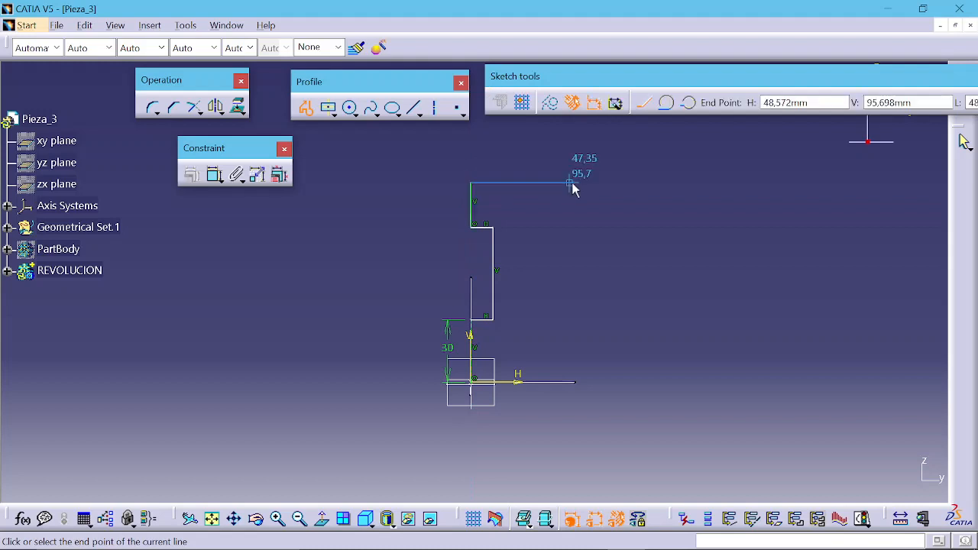
left_click(620, 182)
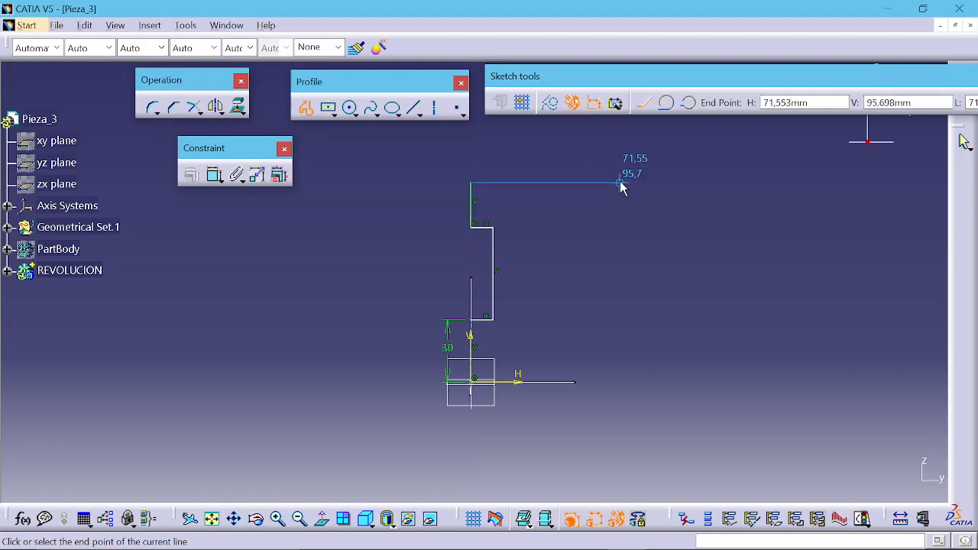
left_click(621, 225)
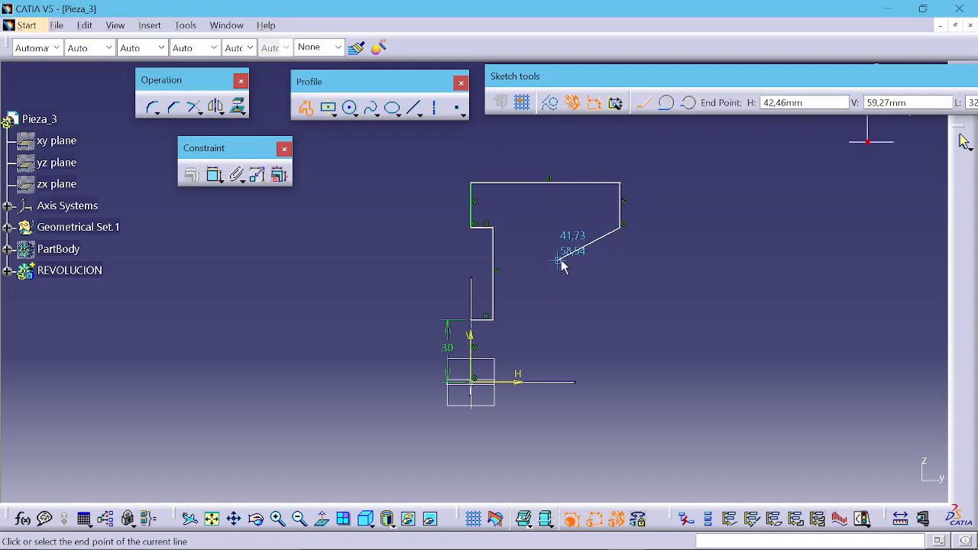
left_click(567, 320)
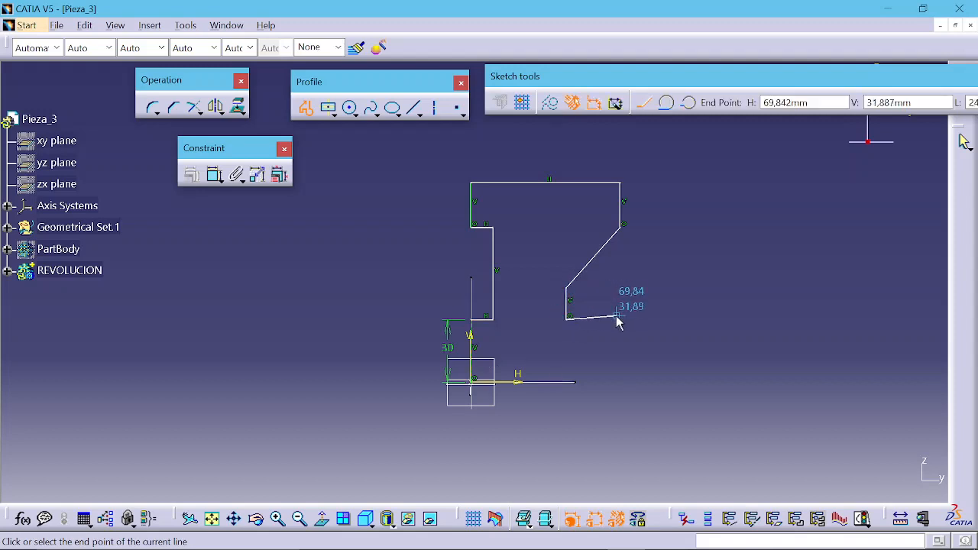
left_click(609, 318)
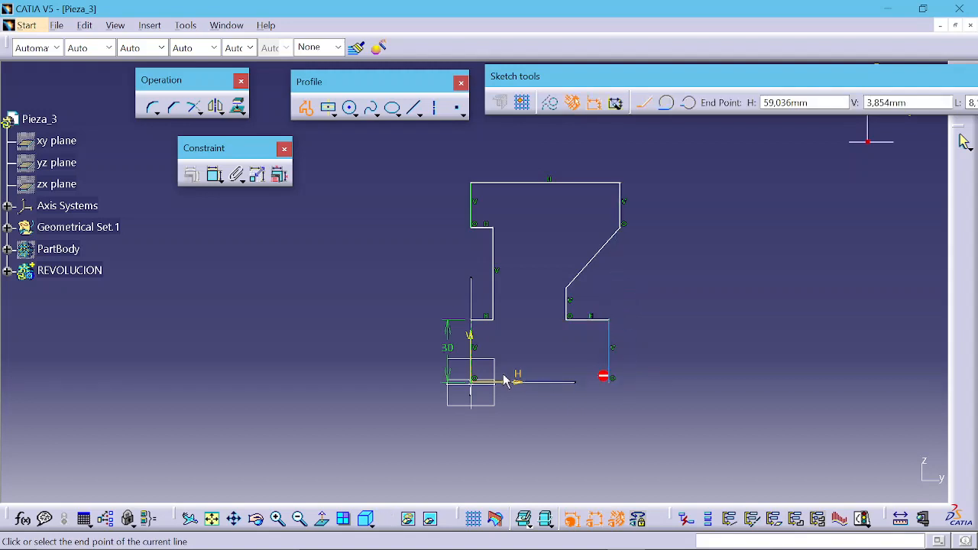
left_click(610, 381)
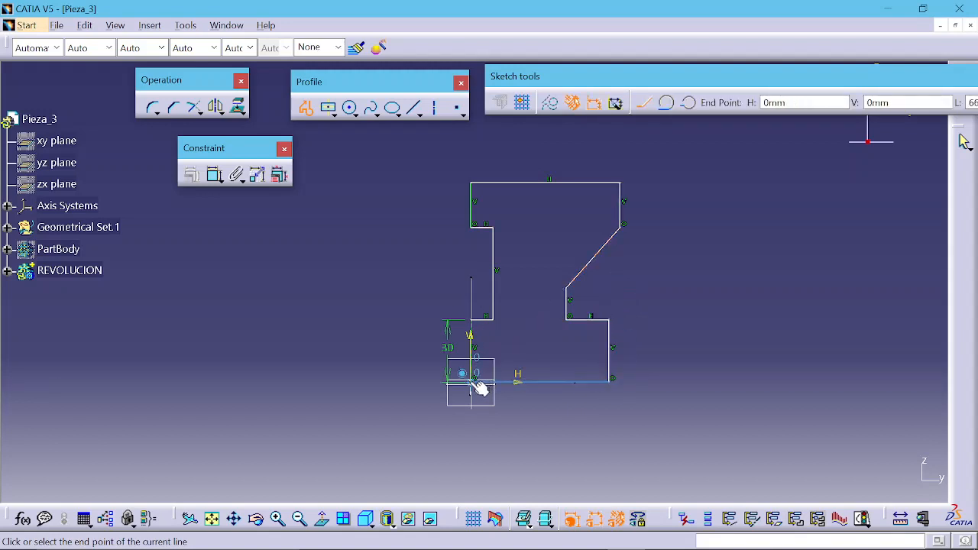
left_click(471, 379)
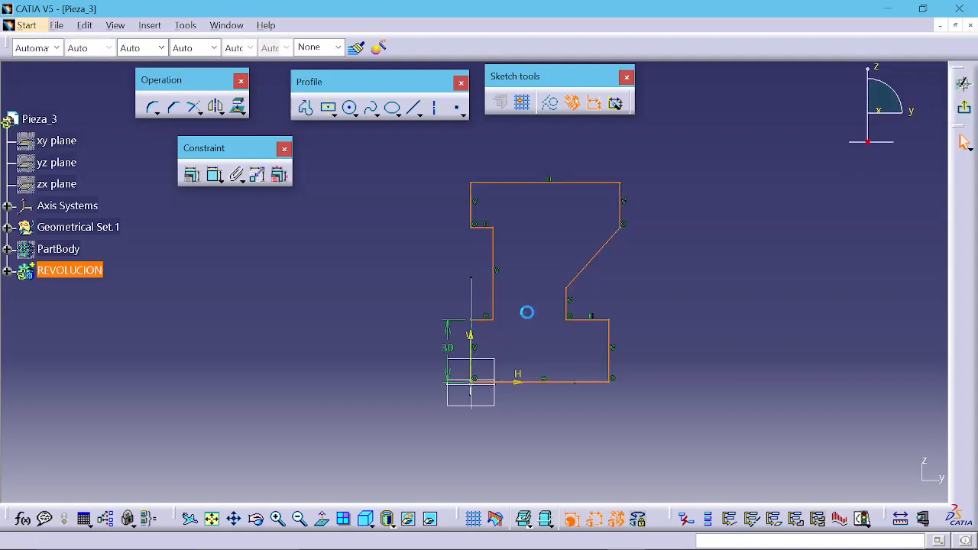
left_click(214, 174)
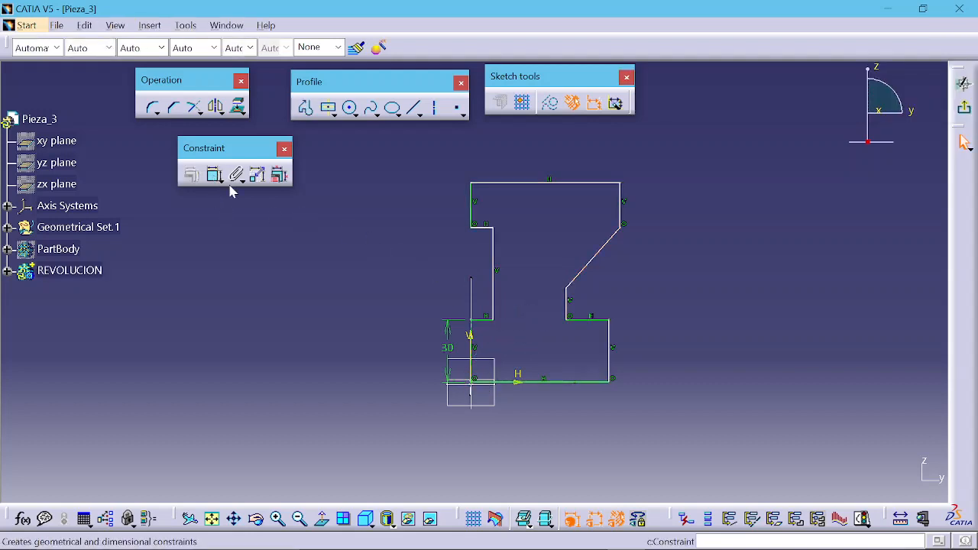
left_click(491, 310)
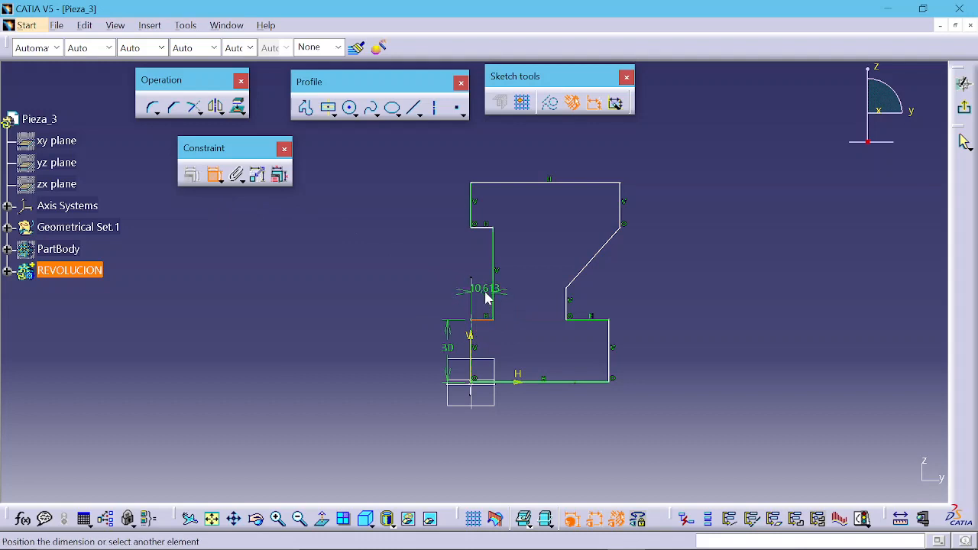
key("Escape")
mouse_move(528, 342)
middle_mouse_down()
mouse_move(531, 266)
mouse_move(529, 328)
middle_mouse_up()
left_click(214, 176)
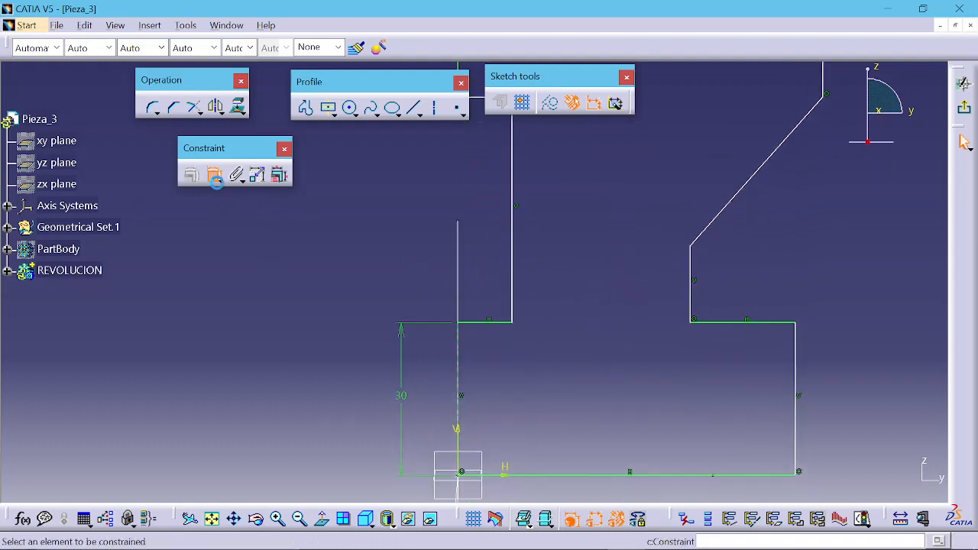
left_click(499, 324)
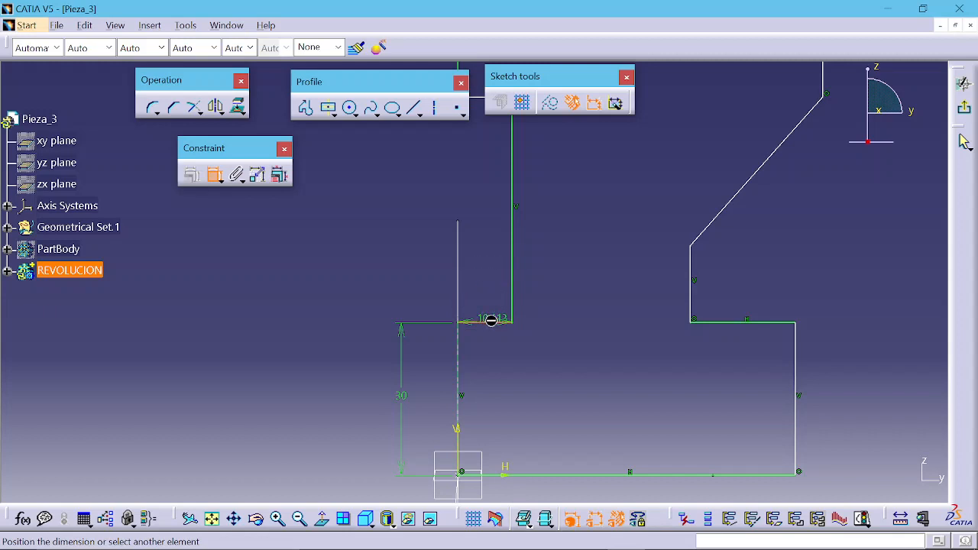
key("Escape")
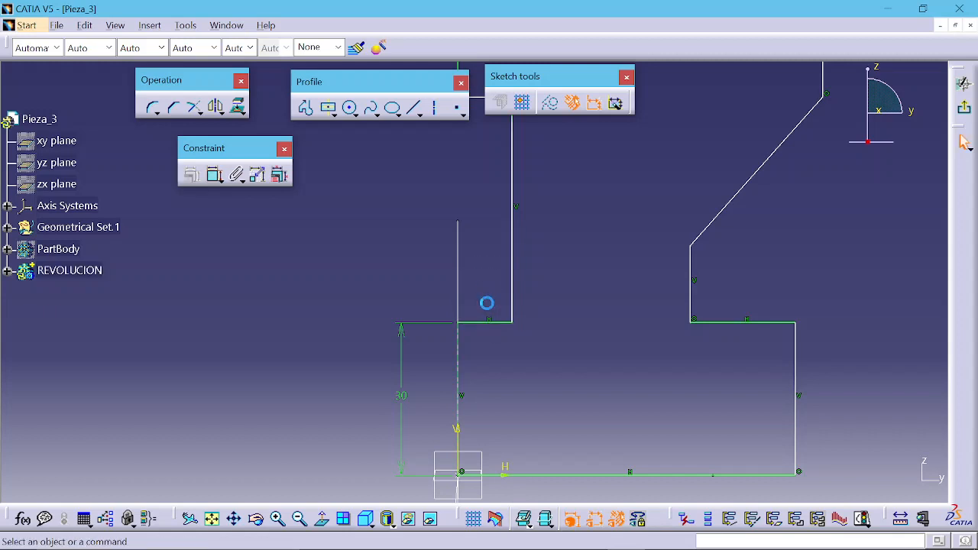
Step: Dimension the inner vertical edge from the axis as a diameter and set it to 30 mm
left_click(214, 179)
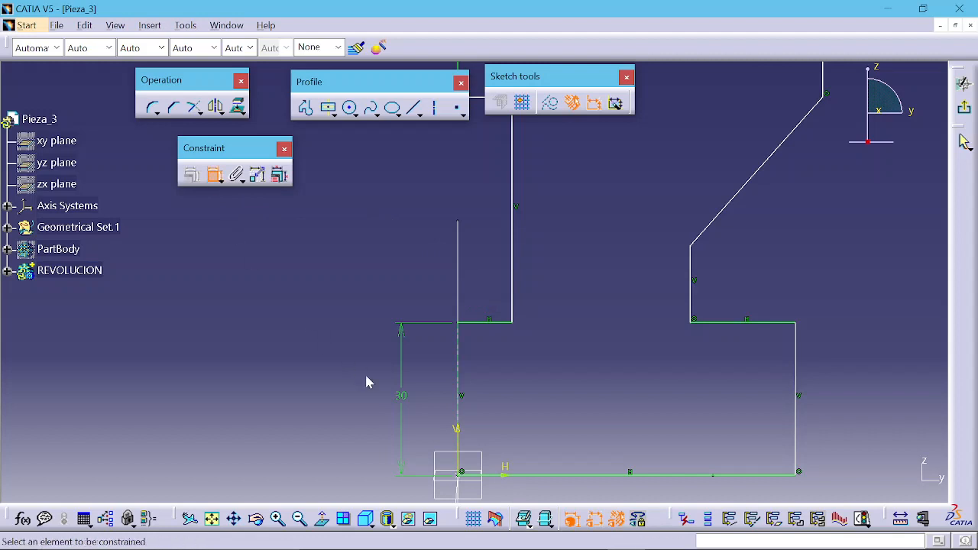
left_click(461, 365)
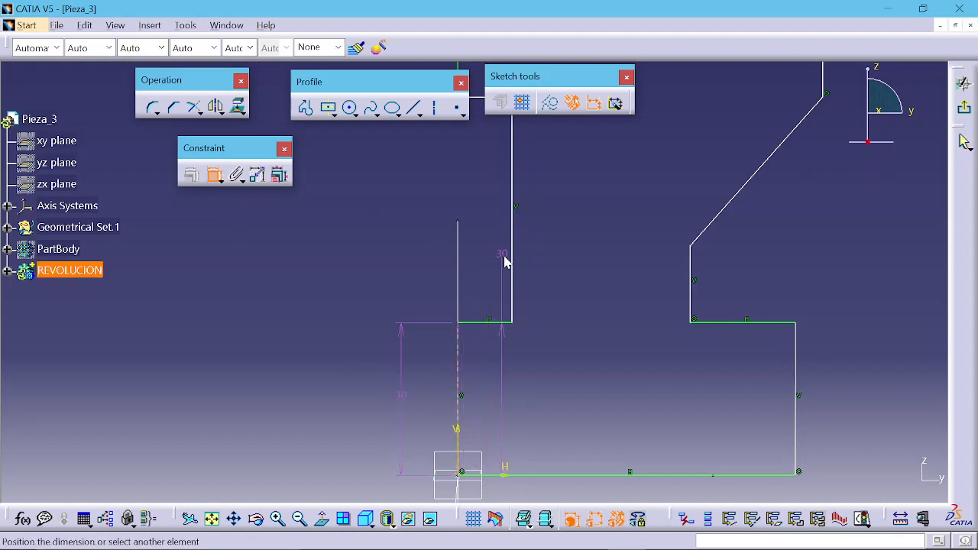
left_click(514, 252)
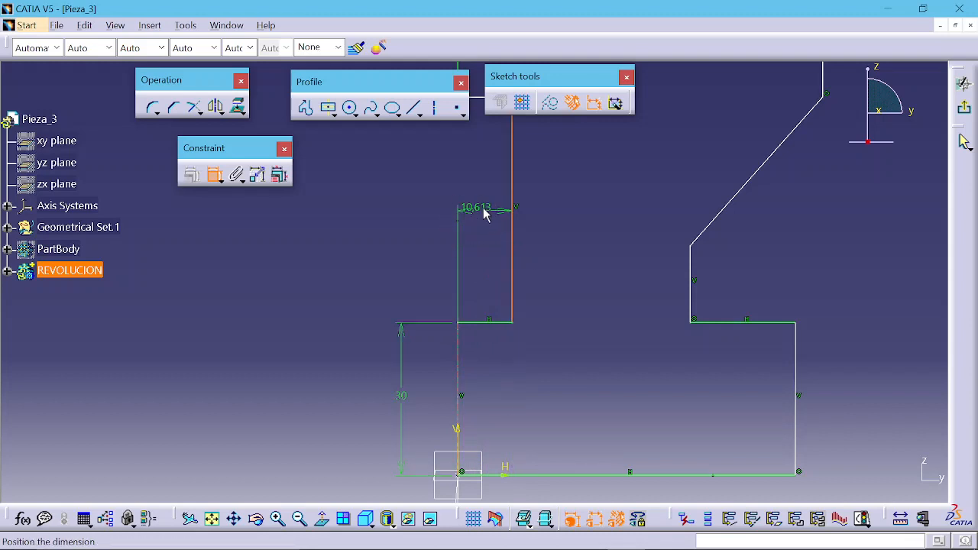
right_click(484, 214)
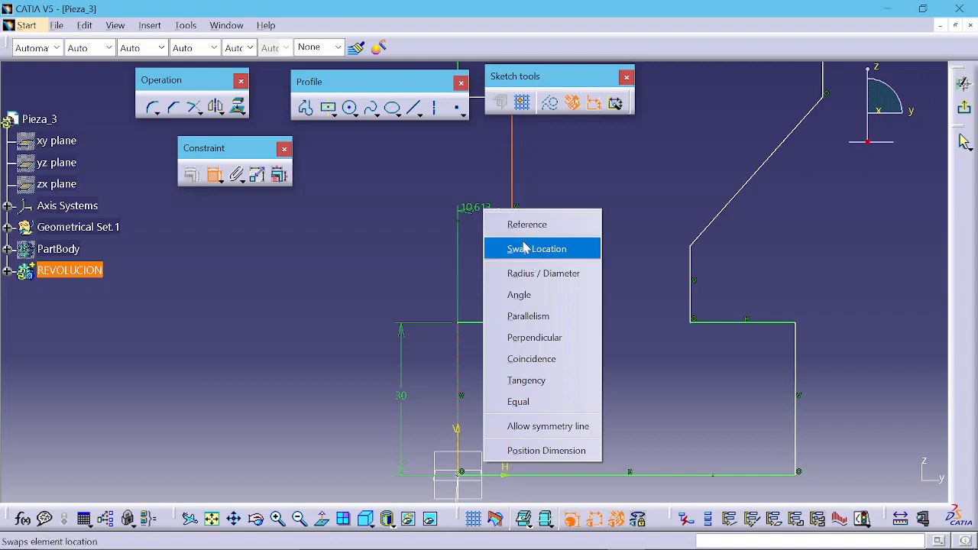
left_click(533, 278)
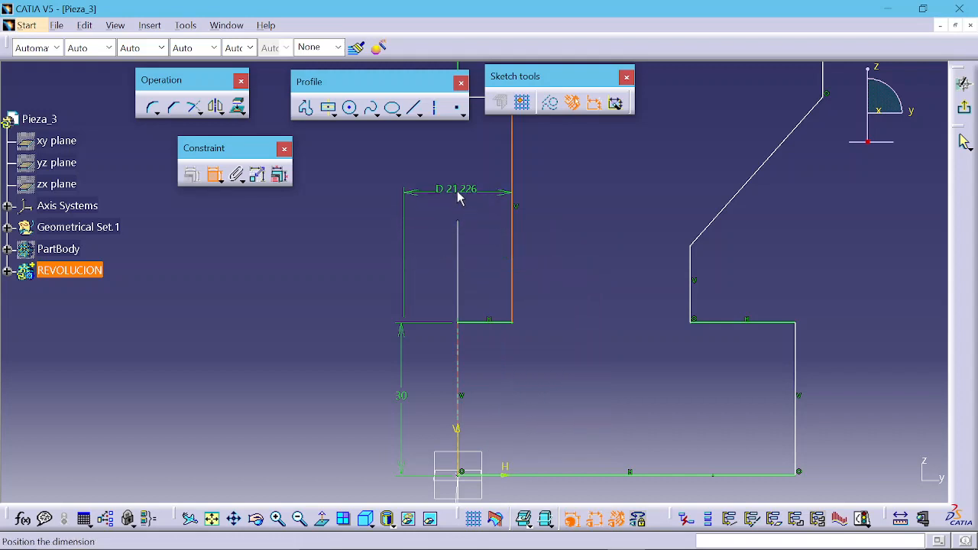
left_click(459, 196)
middle_click_drag(466, 212, 485, 306)
double_click(475, 275)
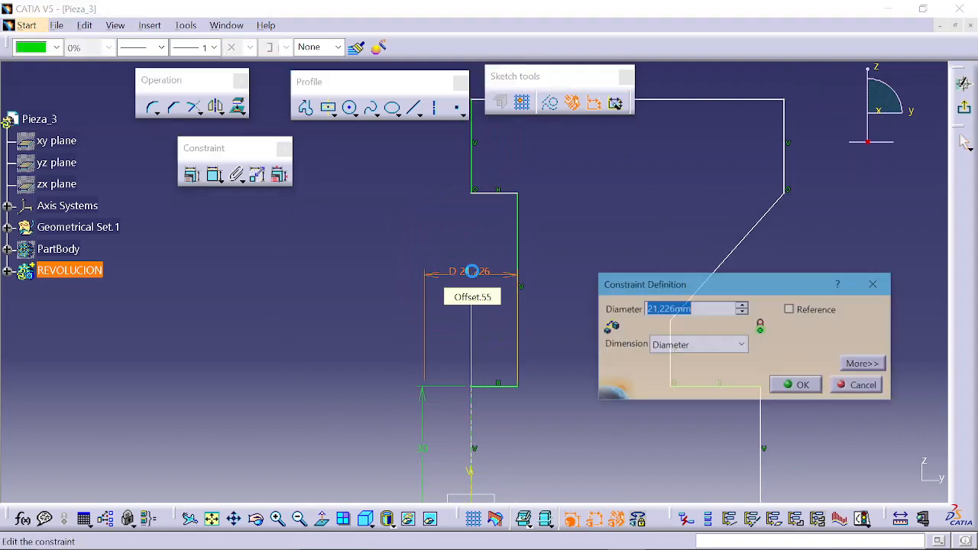
type("30")
key("Return")
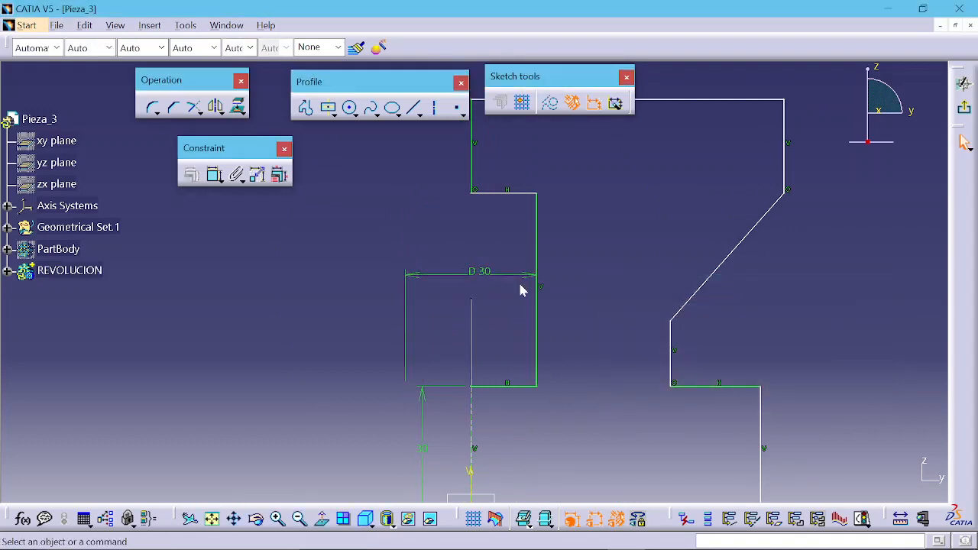
Step: Dimension the length of the inner vertical edge and set it to 40 mm
left_click(214, 174)
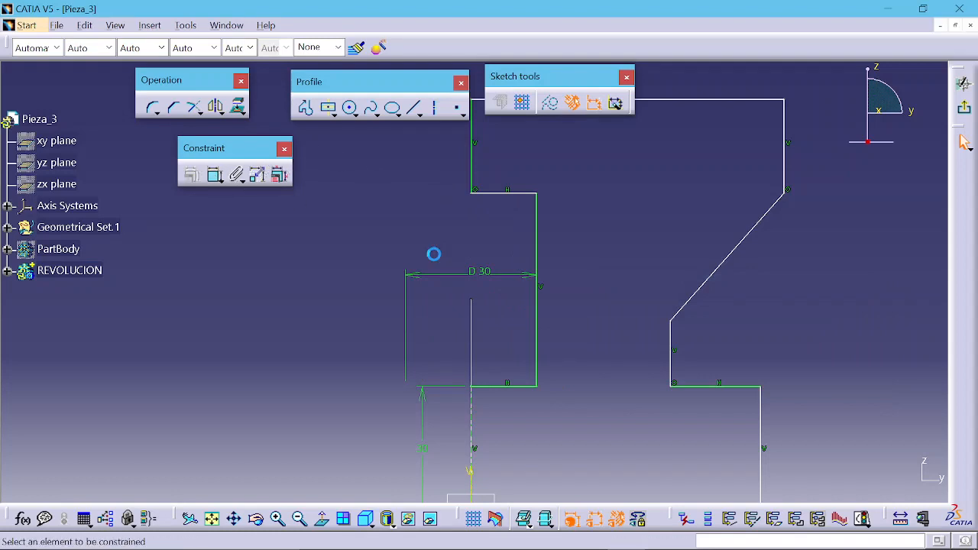
left_click(540, 255)
left_click(572, 251)
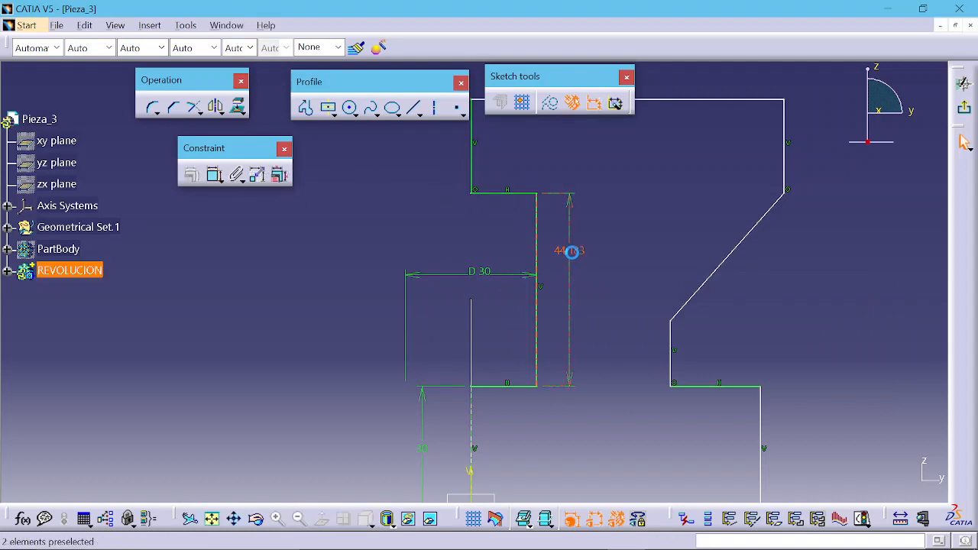
double_click(572, 251)
type("4")
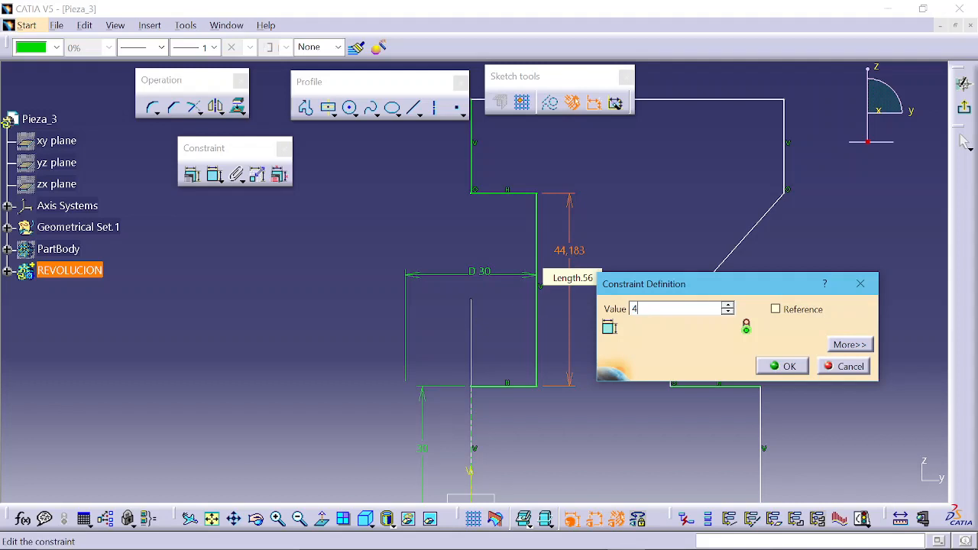
type("0")
key("Return")
Step: Dimension the distance between the top edge and the upper step edge and set it to 23 mm
mouse_move(594, 258)
middle_mouse_down()
mouse_move(601, 224)
mouse_move(575, 290)
middle_mouse_up()
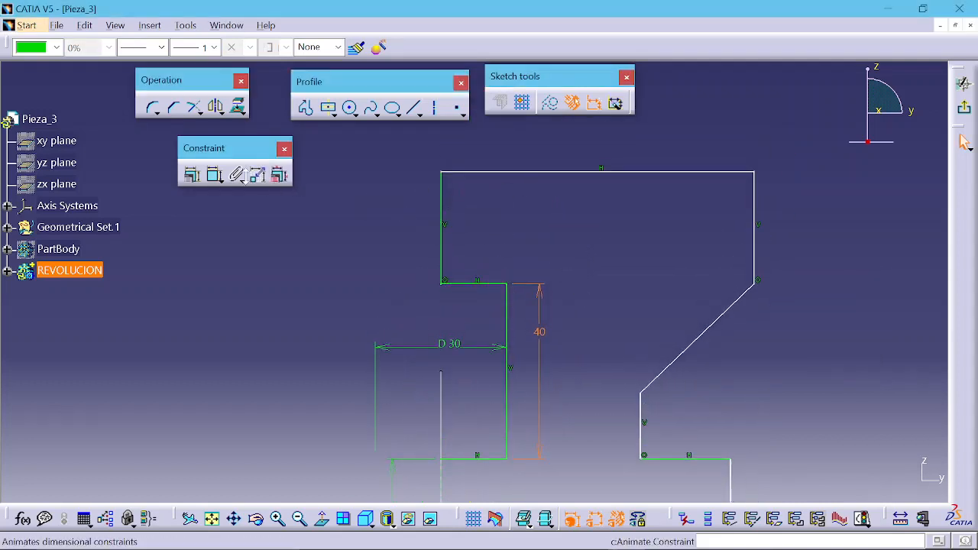
left_click(404, 173)
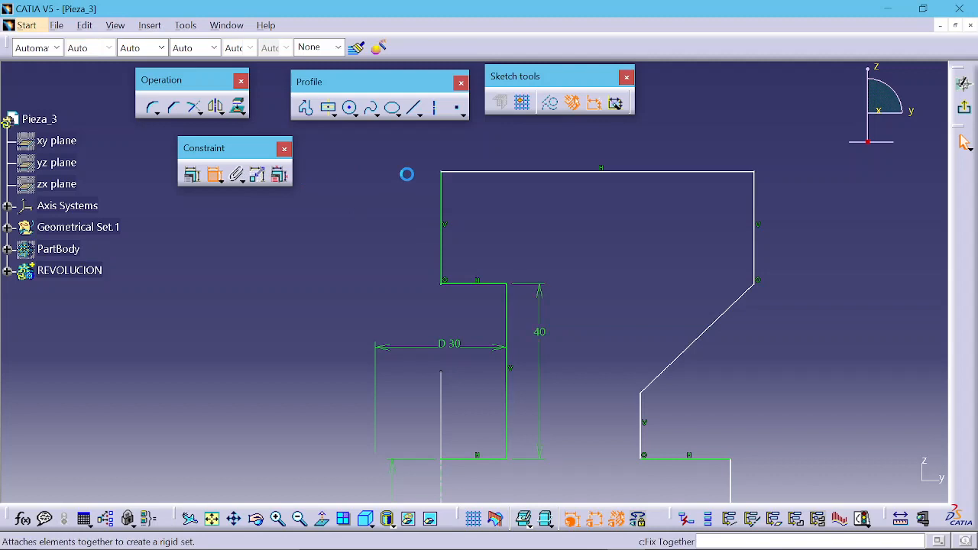
left_click(470, 175)
left_click(480, 287)
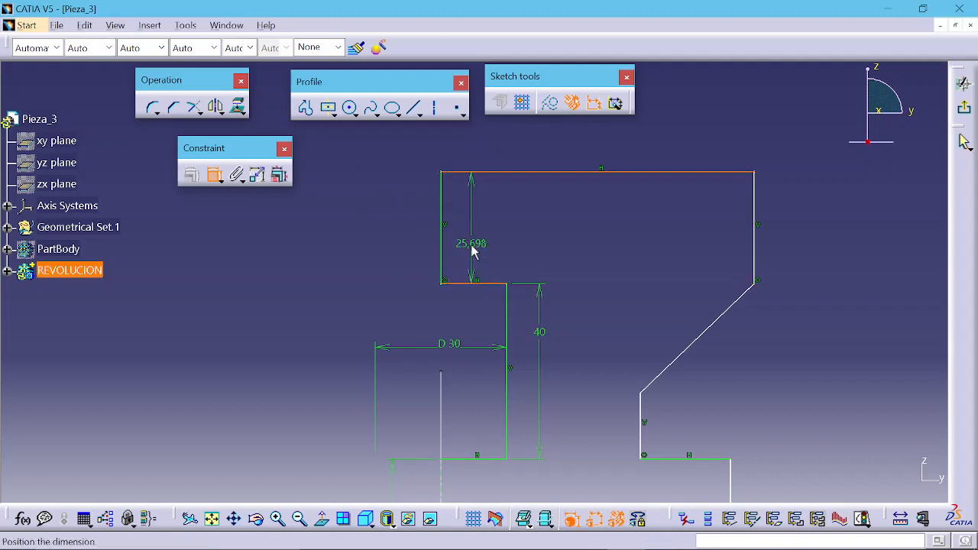
left_click(472, 237)
double_click(475, 237)
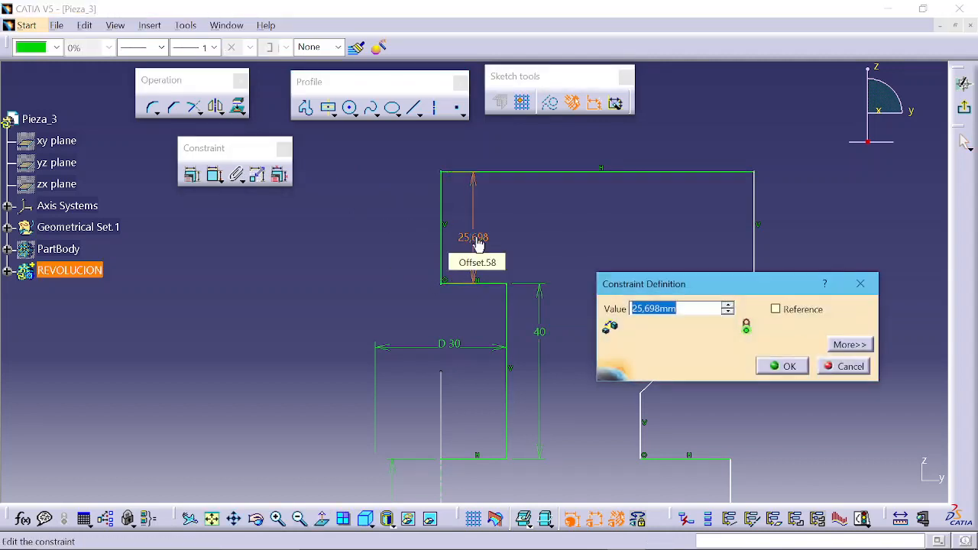
key("Return")
middle_click_drag(643, 264, 547, 207)
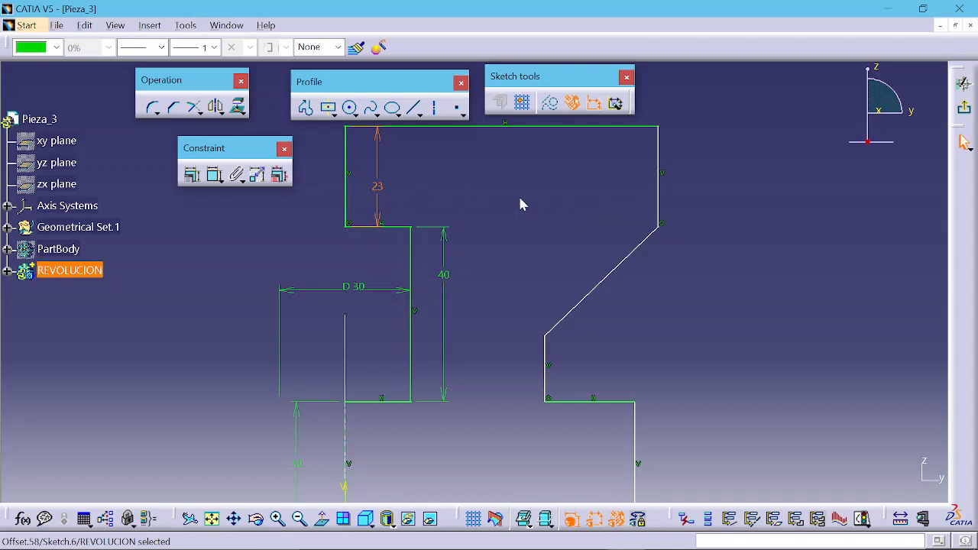
Step: Dimension the outer right vertical edge from the axis as a diameter and set it to 150 mm
left_click(214, 174)
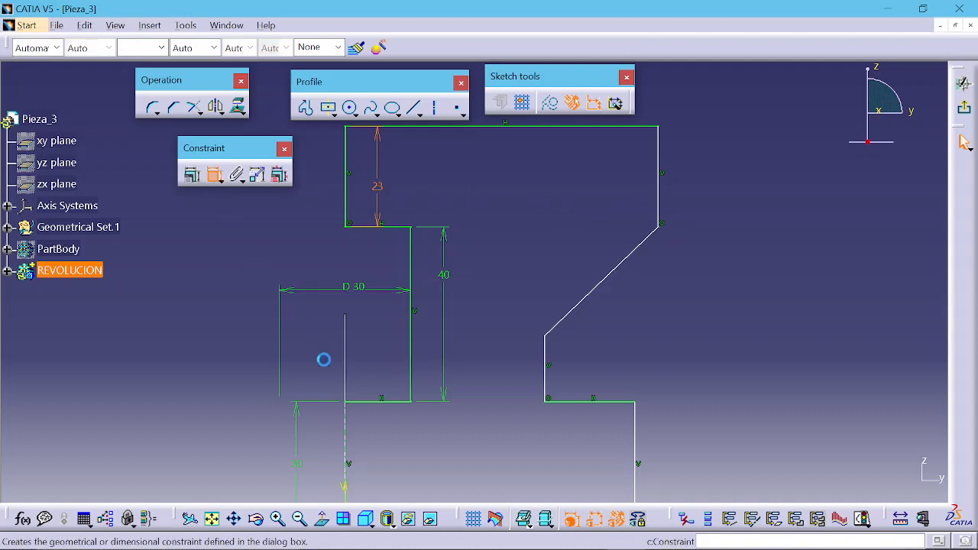
left_click(345, 430)
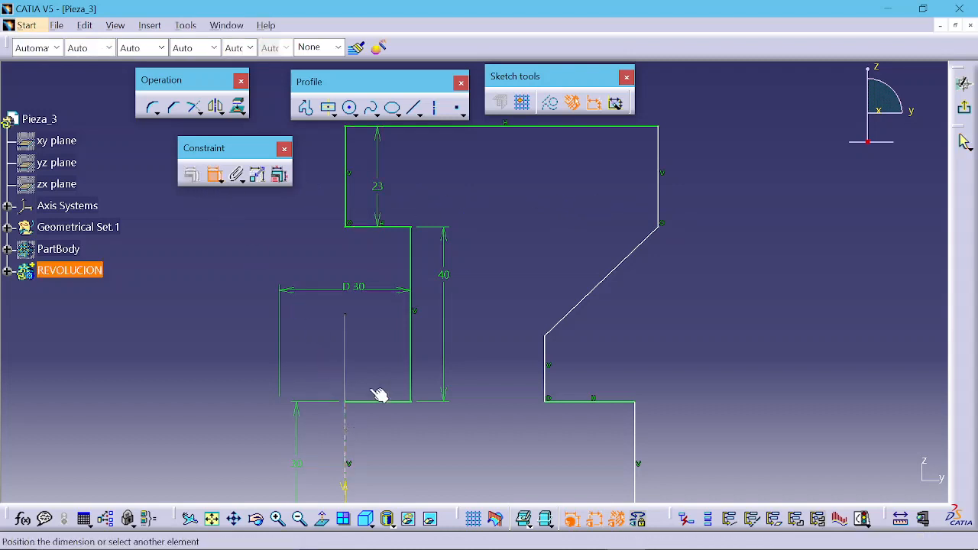
left_click(659, 191)
mouse_move(618, 188)
middle_mouse_down()
mouse_move(504, 207)
mouse_move(526, 173)
middle_mouse_up()
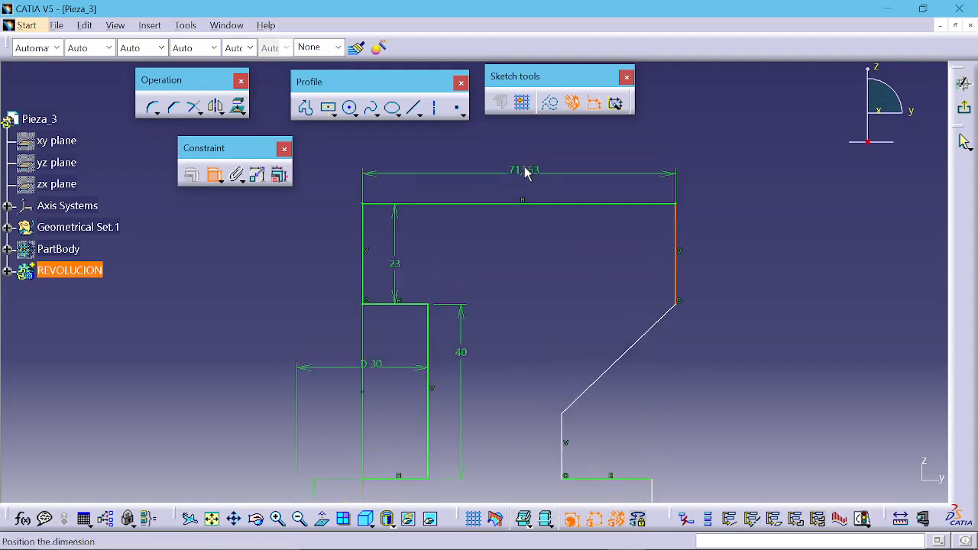
right_click(526, 173)
left_click(558, 232)
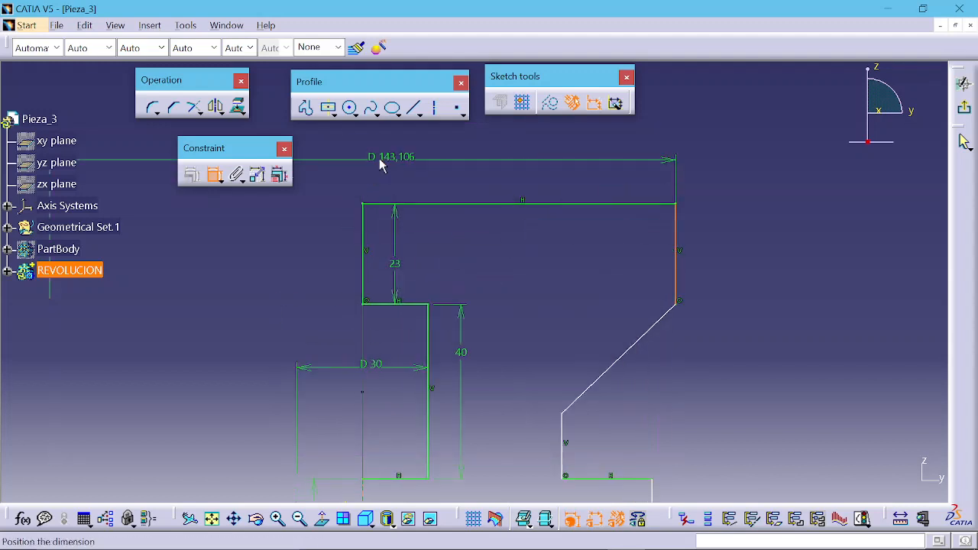
left_click(376, 161)
double_click(374, 159)
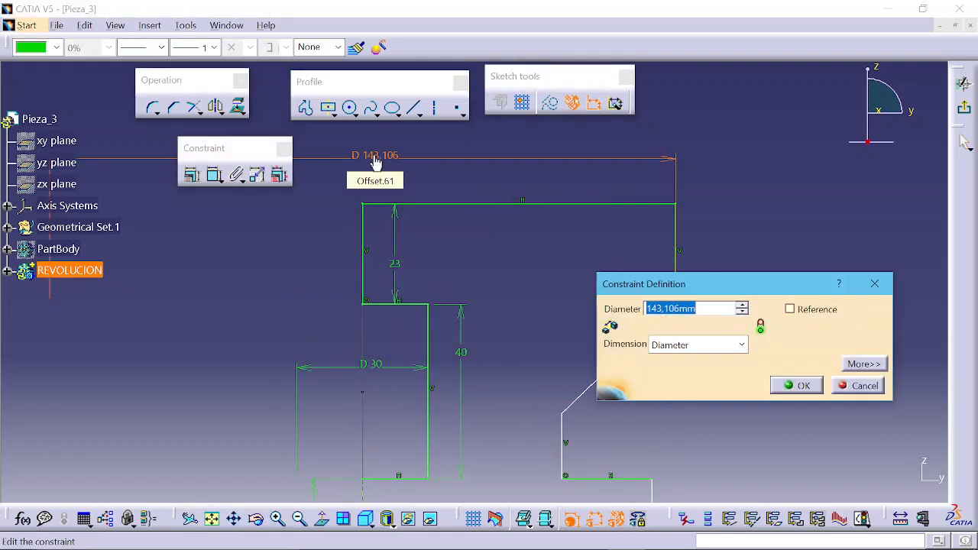
key("Return")
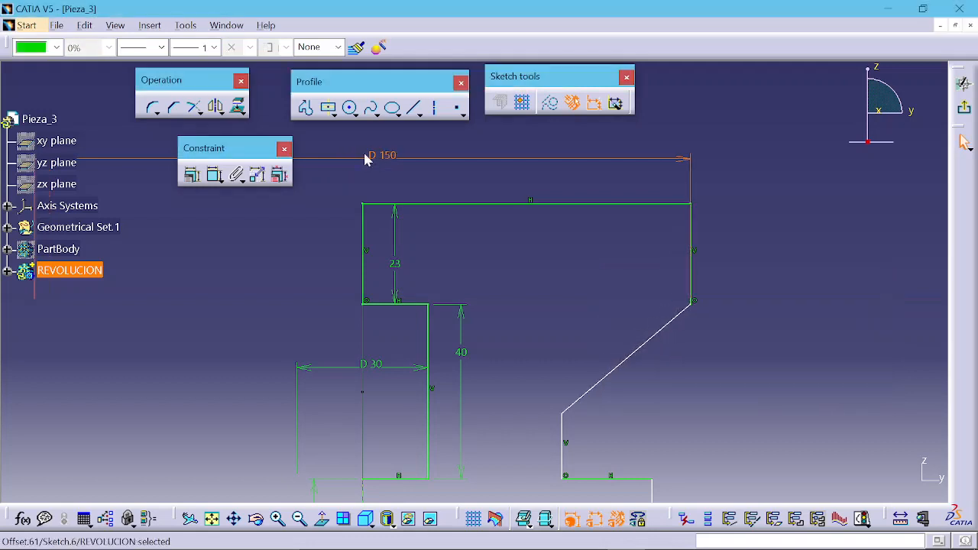
Step: Try to dimension the angle between the diagonal edge and the short vertical edge below it
middle_click_drag(538, 279, 528, 192)
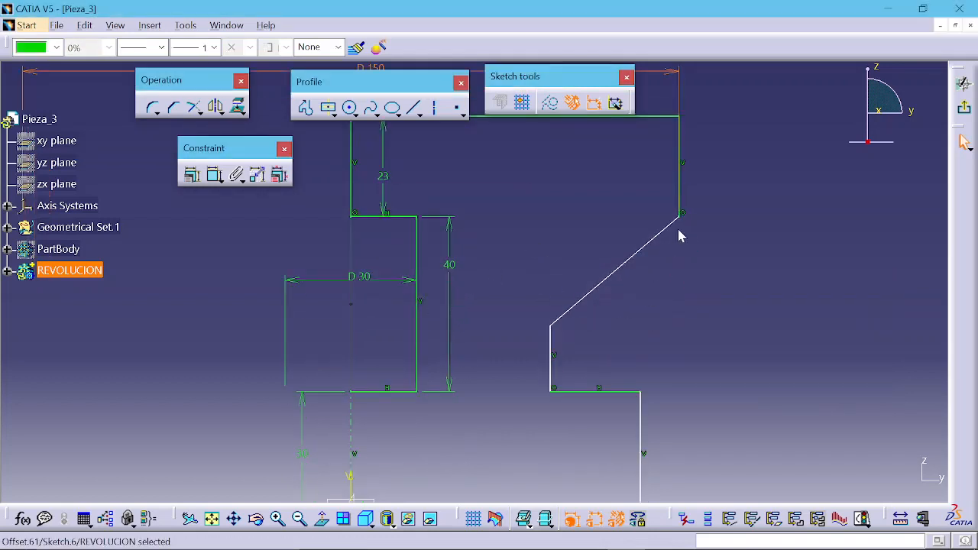
left_click(597, 302)
mouse_move(546, 327)
middle_mouse_down()
mouse_move(526, 281)
mouse_move(538, 290)
middle_mouse_up()
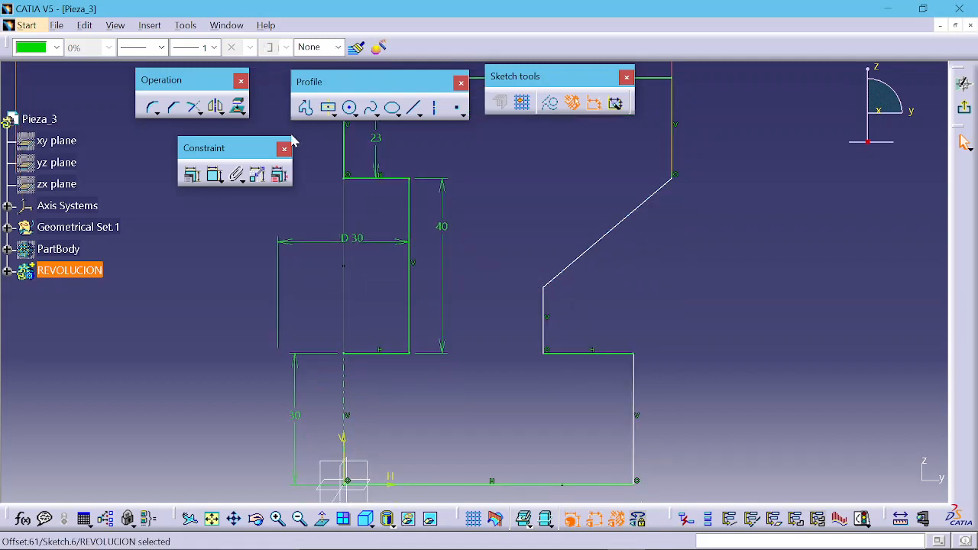
left_click(215, 175)
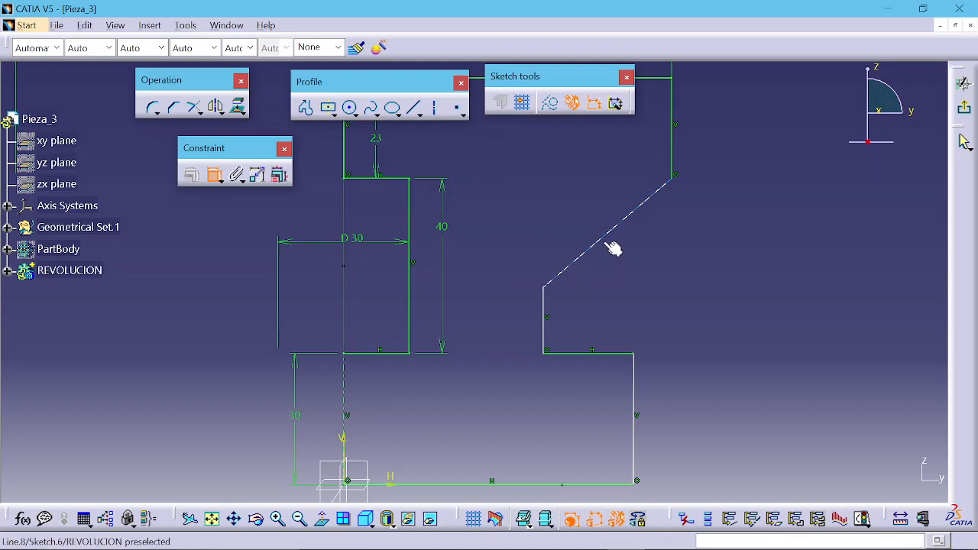
left_click(569, 266)
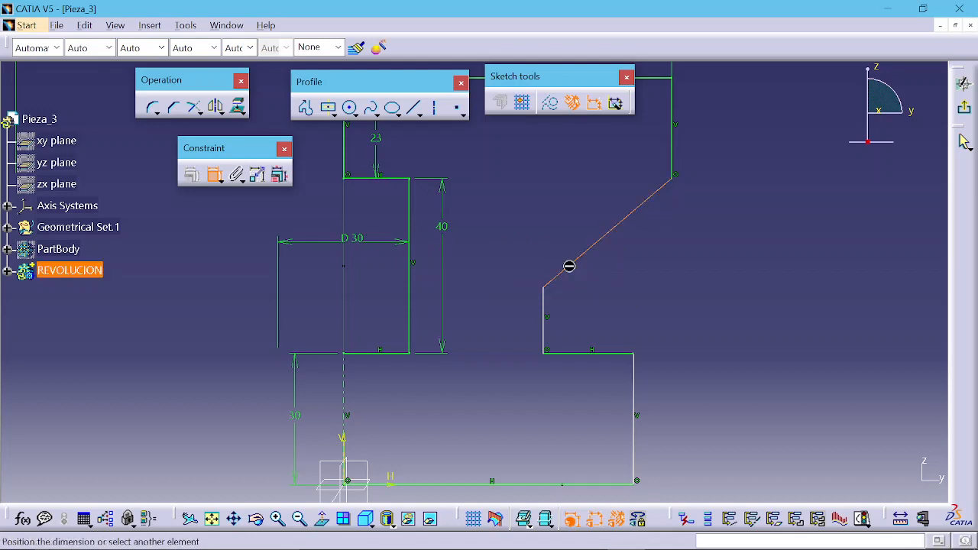
left_click(548, 306)
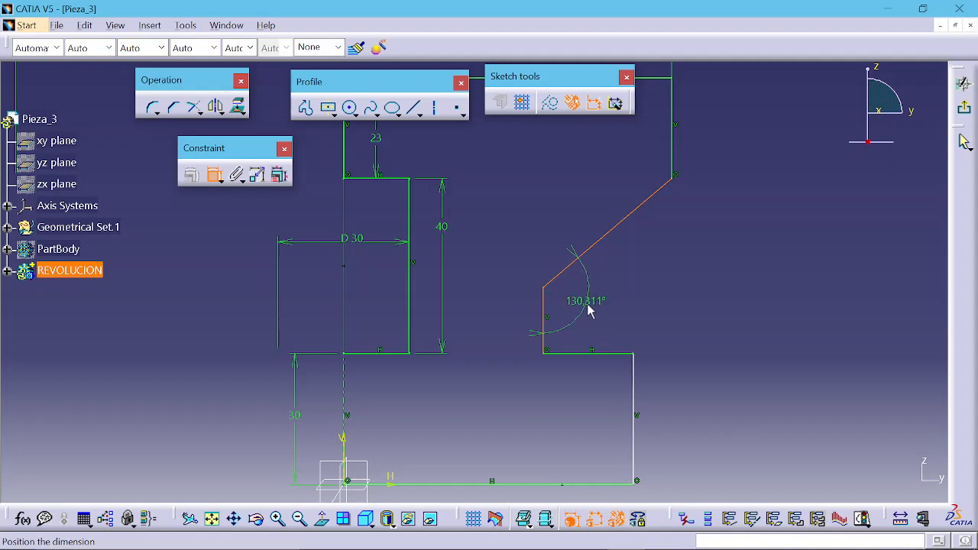
left_click(588, 308)
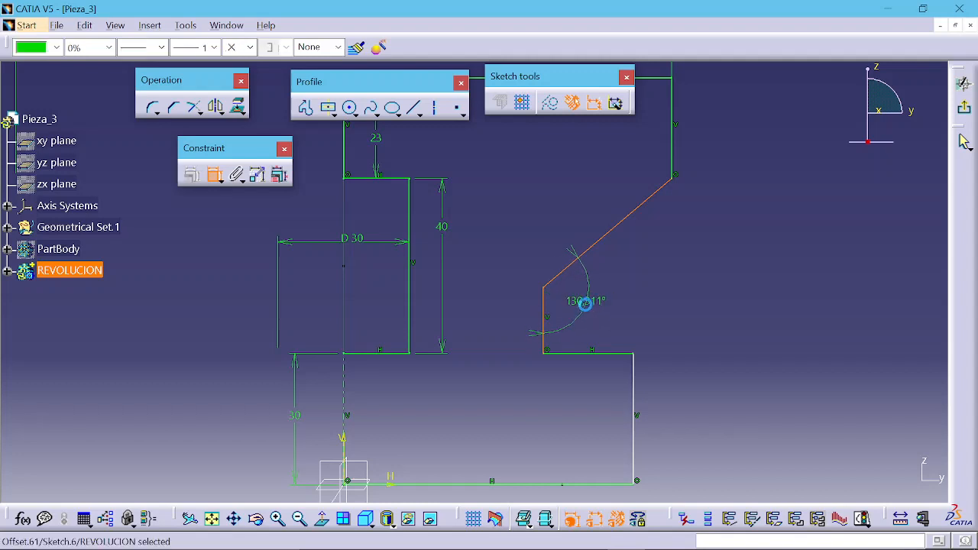
Step: Dimension the angle between the diagonal edge and the bottom horizontal edge and set it to 45°
left_click(214, 174)
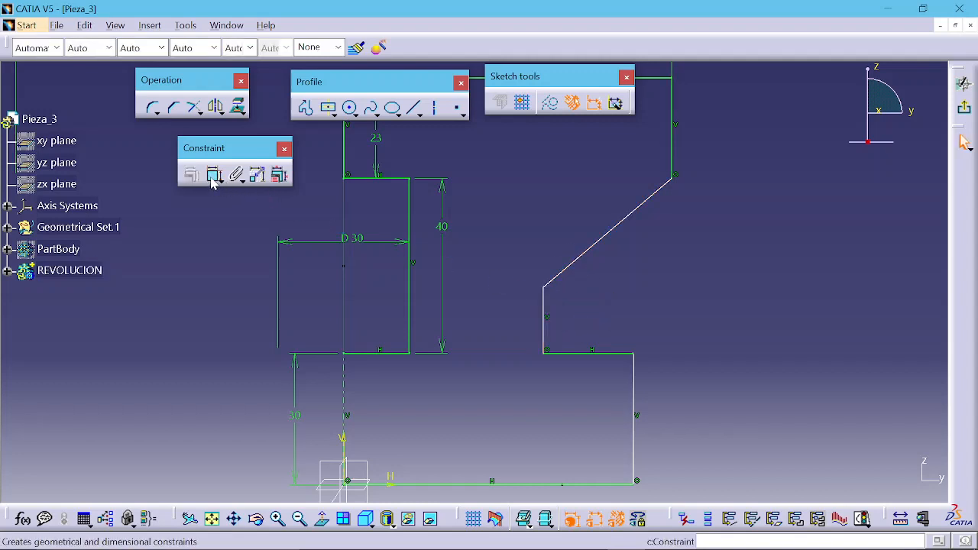
left_click(574, 264)
middle_click_drag(550, 295, 557, 235)
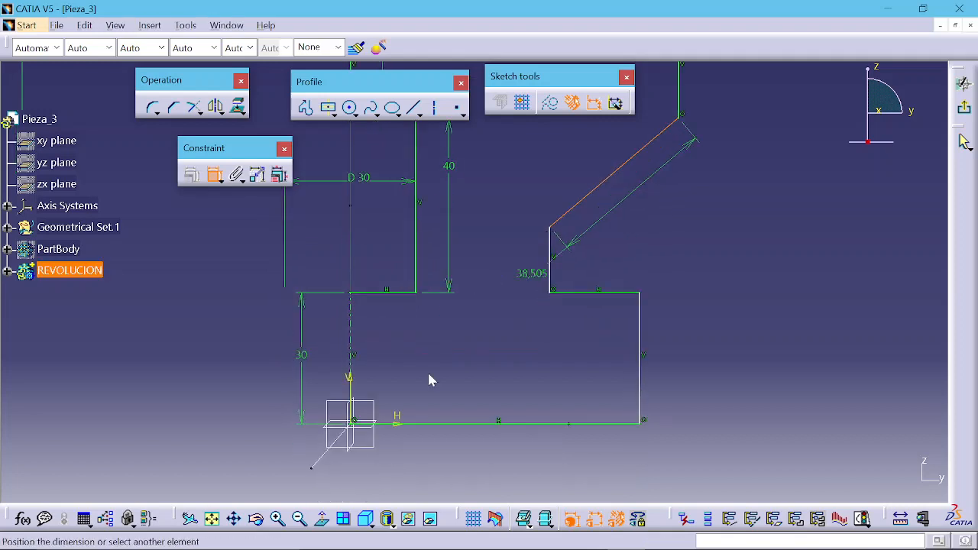
left_click(396, 422)
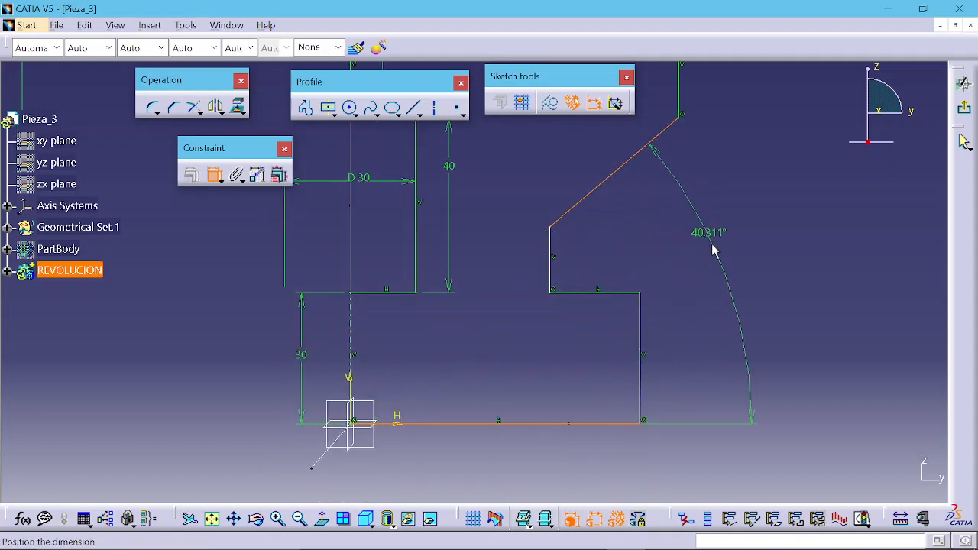
left_click(718, 297)
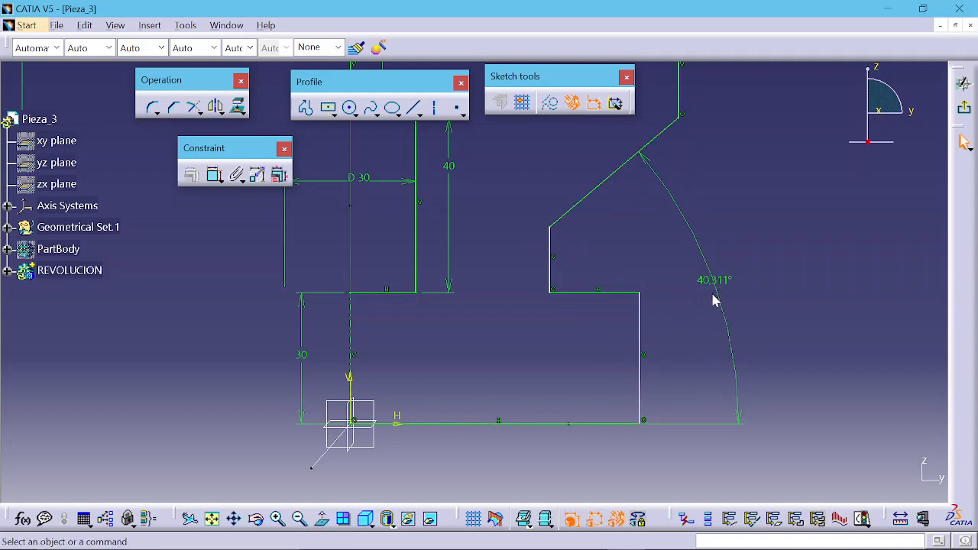
double_click(715, 280)
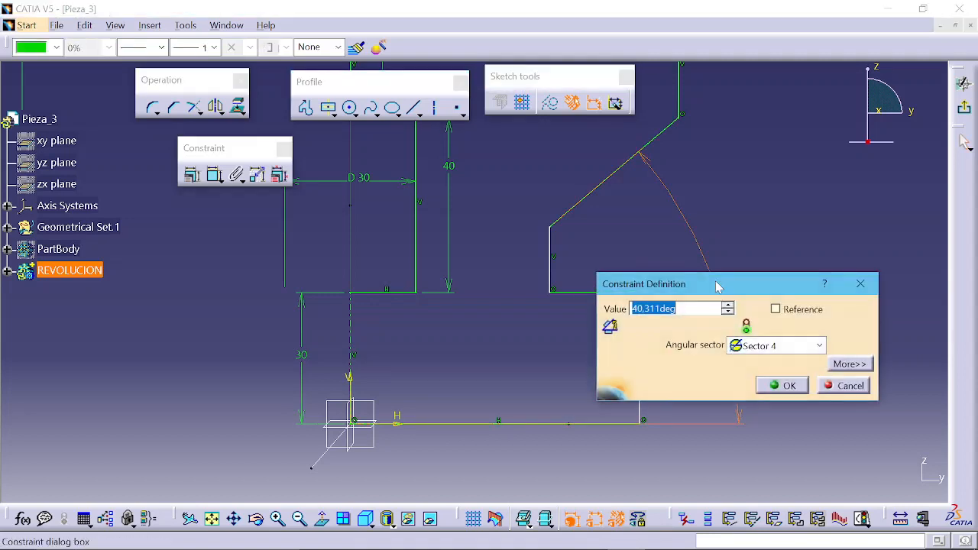
type("45")
key("Return")
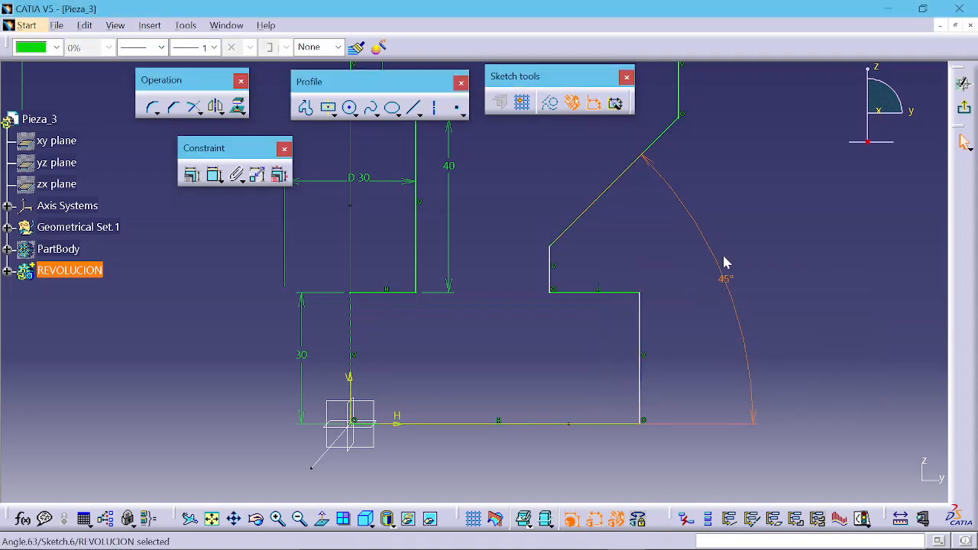
Step: Dimension the short vertical edge below the diagonal and set its length to 5 mm
left_click(215, 175)
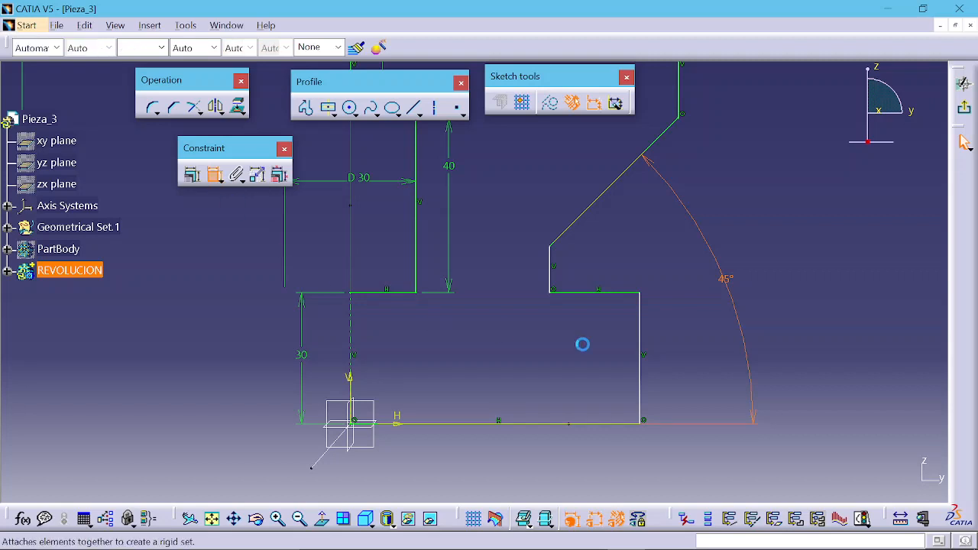
left_click(551, 276)
left_click(525, 277)
double_click(524, 267)
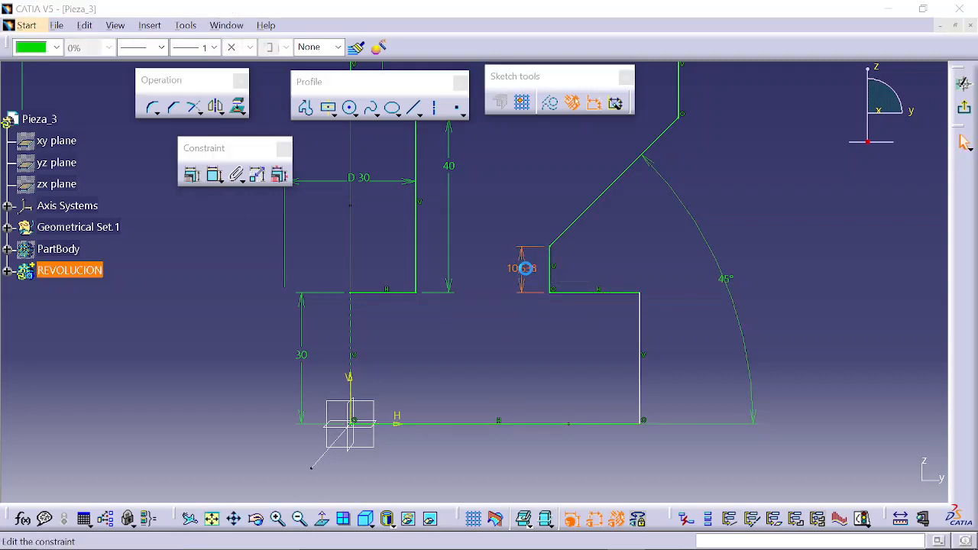
type("5")
key("Return")
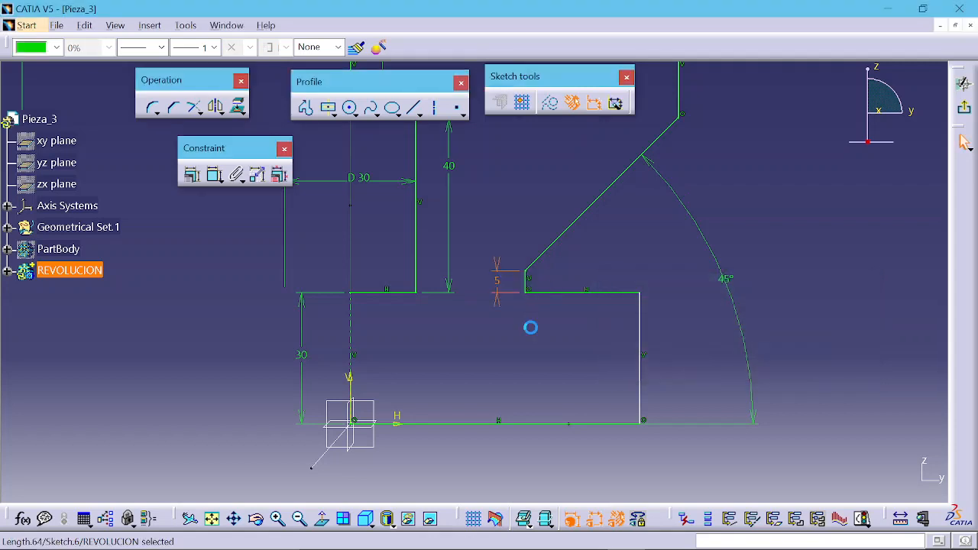
Step: Dimension the lower outer vertical edge from the axis as a diameter and set it to 100 mm
left_click(213, 175)
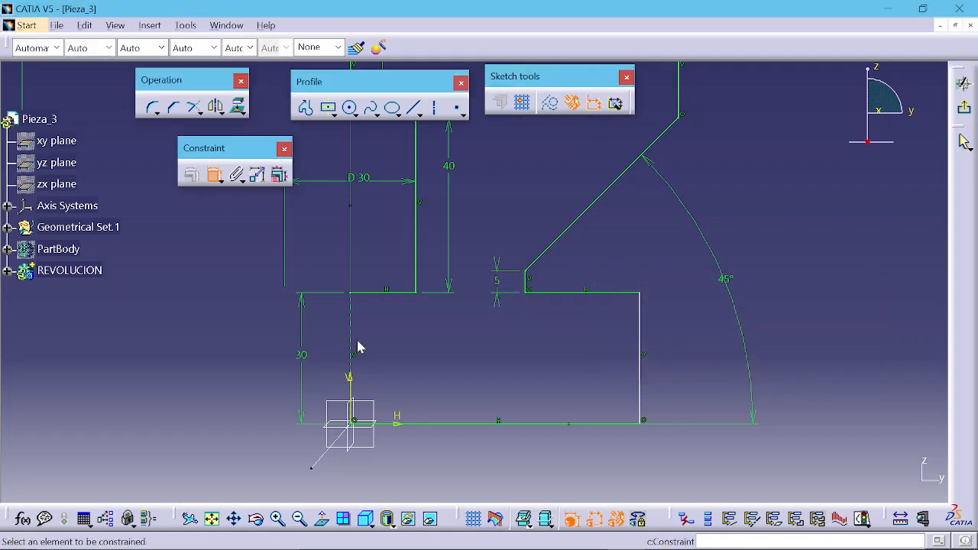
left_click(359, 334)
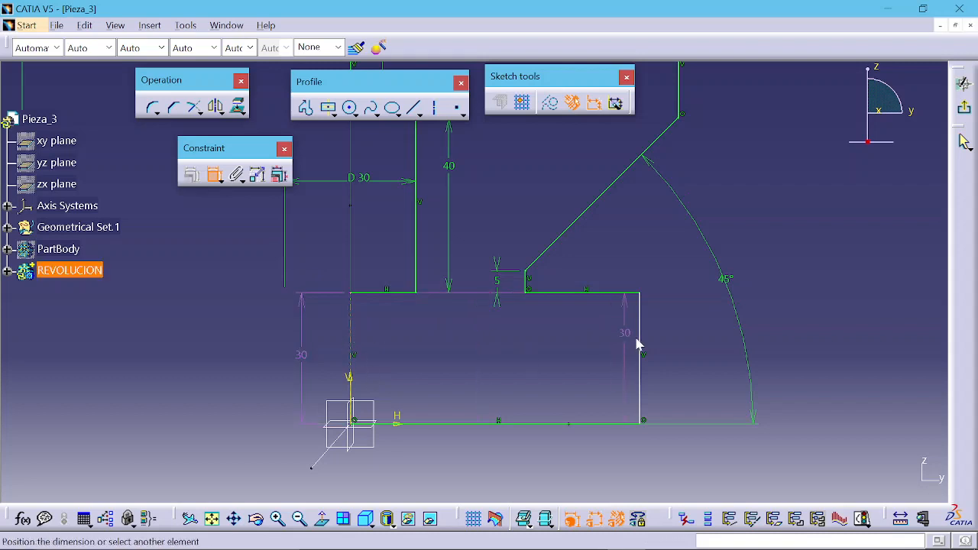
left_click(647, 341)
right_click(497, 344)
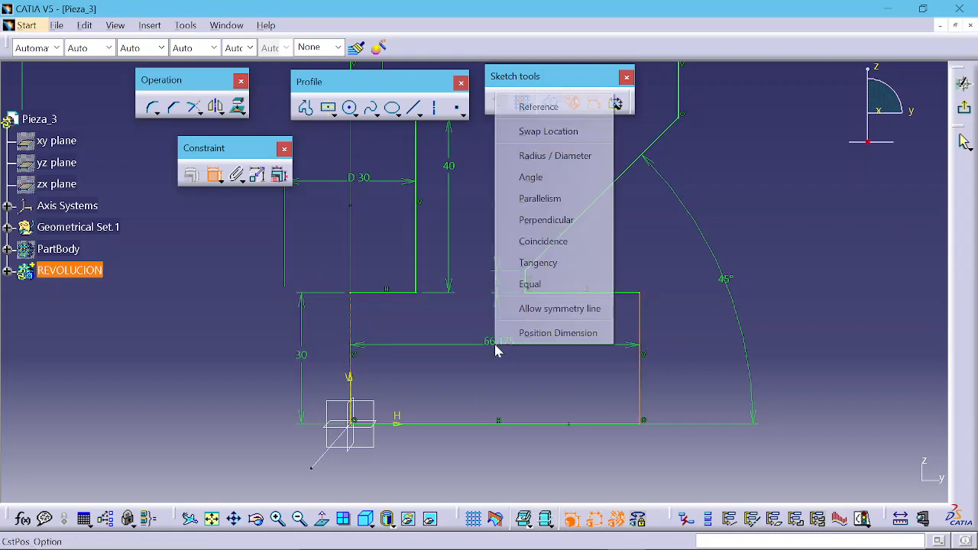
left_click(533, 158)
middle_click_drag(438, 443, 476, 385)
left_click(485, 354)
left_click(421, 372)
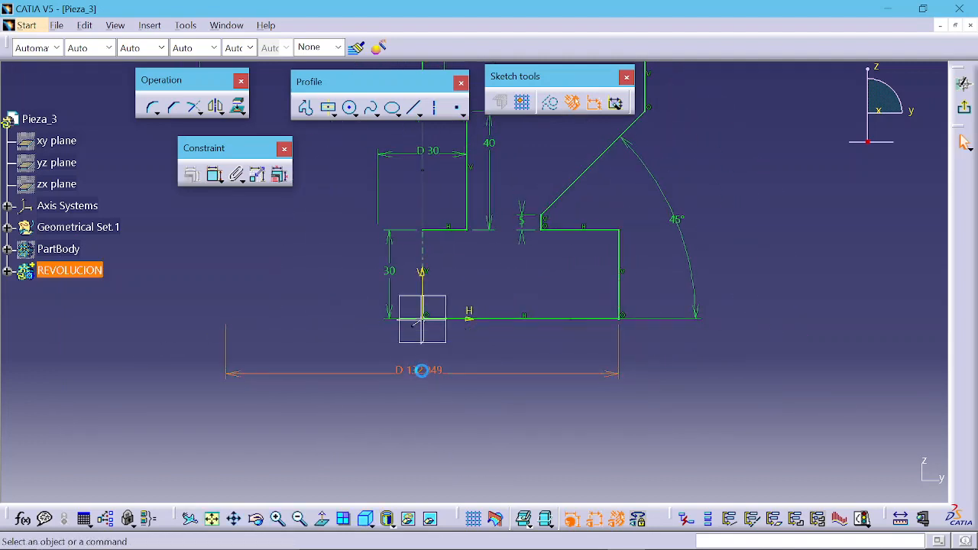
double_click(421, 370)
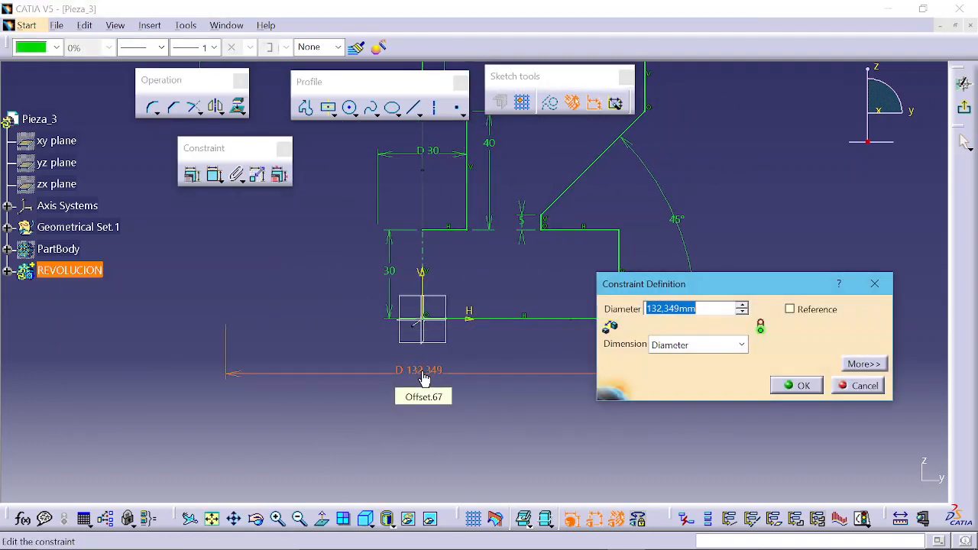
key("Return")
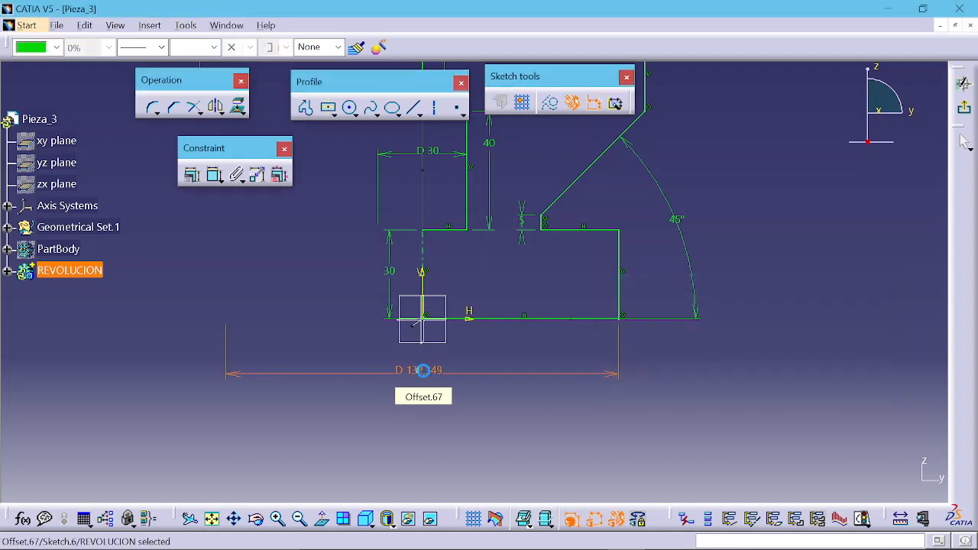
Step: Exit the sketch and try to revolve it into a Shaft about the sketch axis, then cancel
middle_click_drag(536, 255, 547, 382)
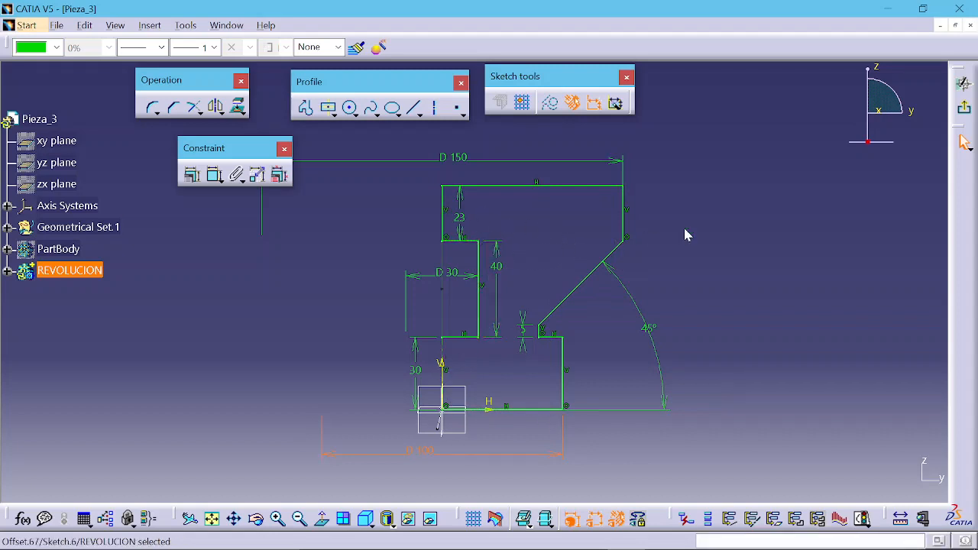
left_click(964, 111)
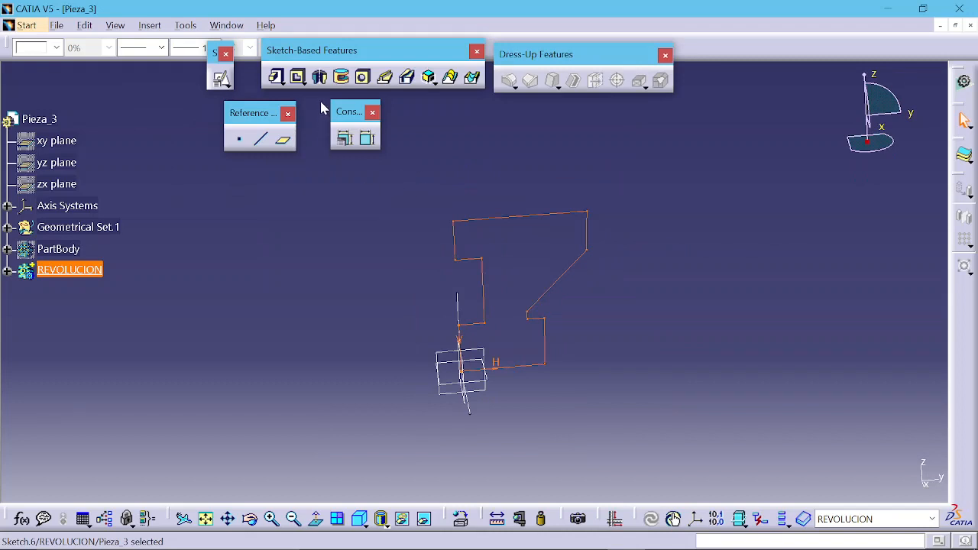
left_click(320, 78)
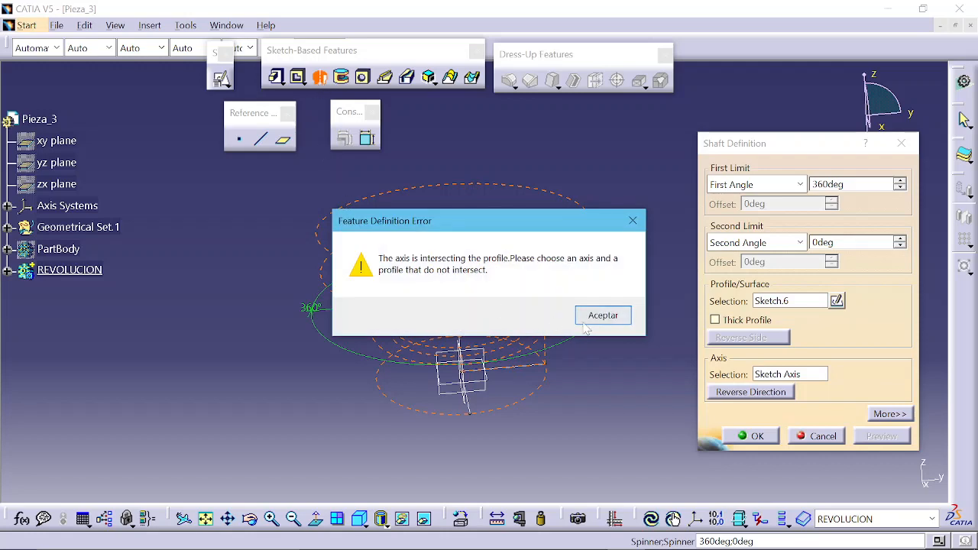
left_click(588, 321)
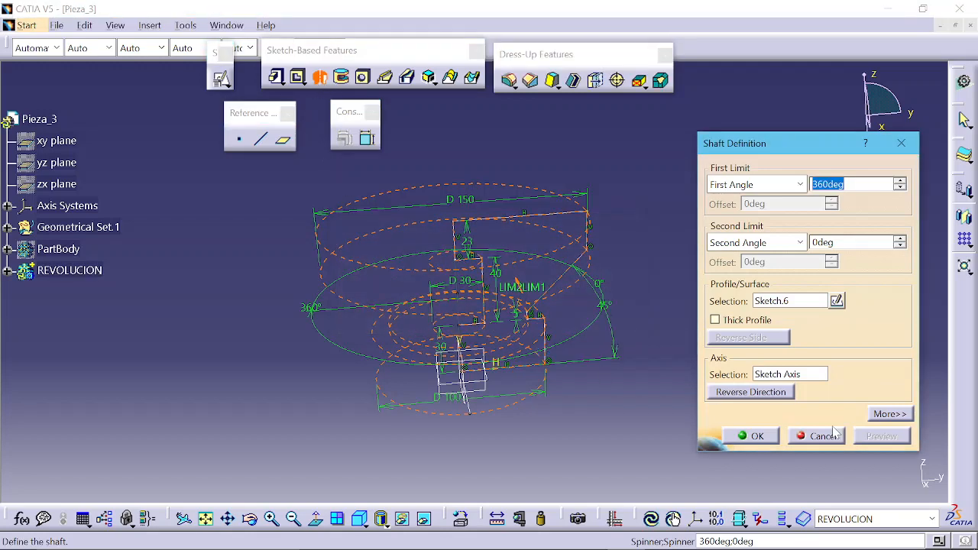
left_click(816, 436)
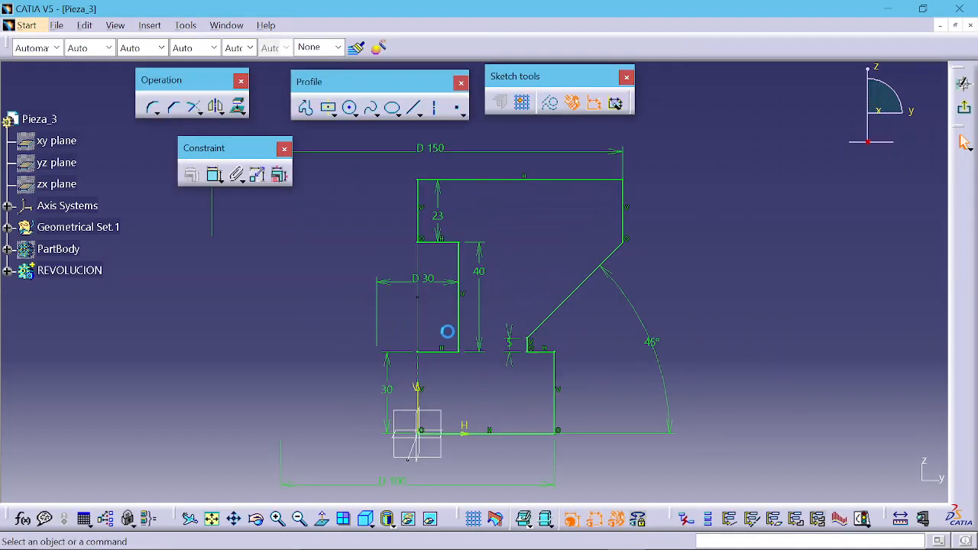
Step: Delete the upper inner vertical and horizontal edges of the profile together with the 40 mm height dimension
middle_click_drag(523, 307, 539, 284)
middle_click_drag(511, 253, 525, 305)
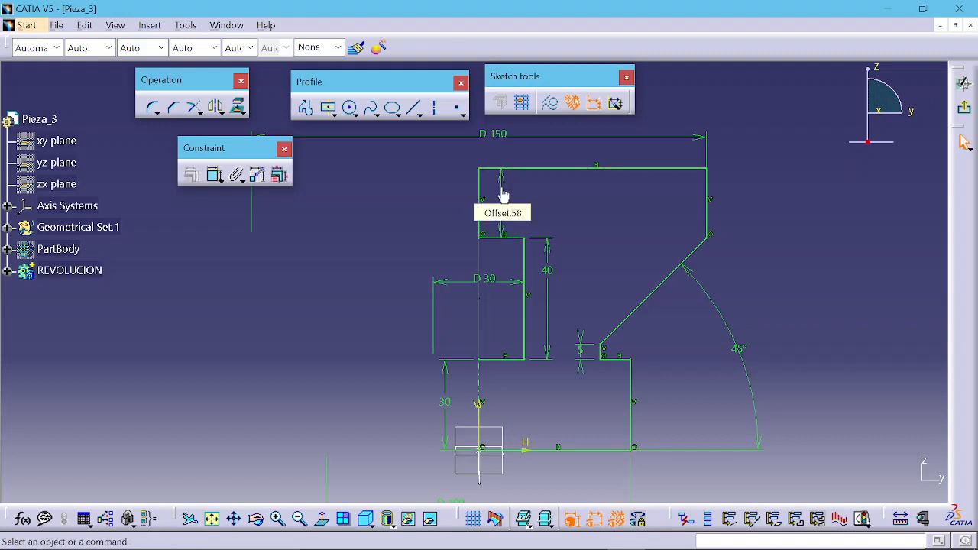
left_click(480, 201)
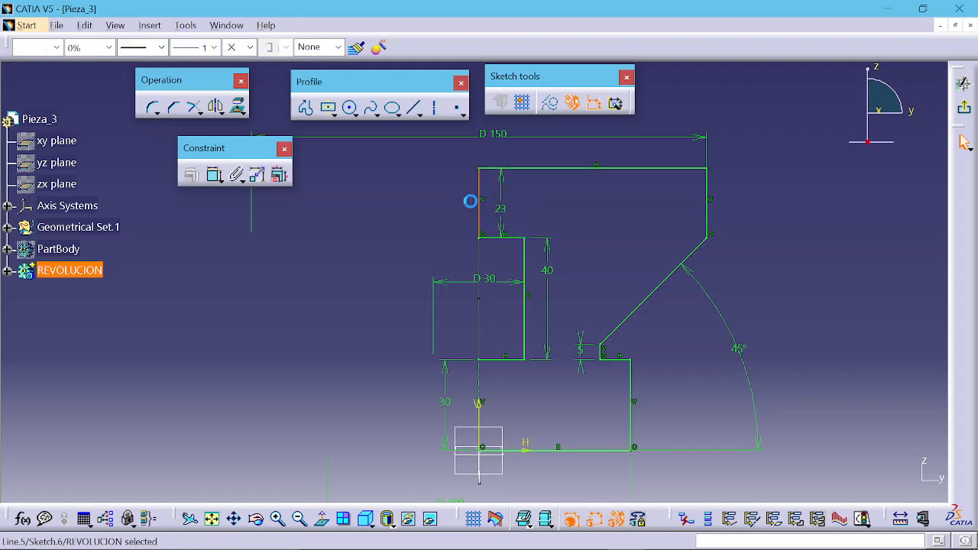
left_click(455, 229)
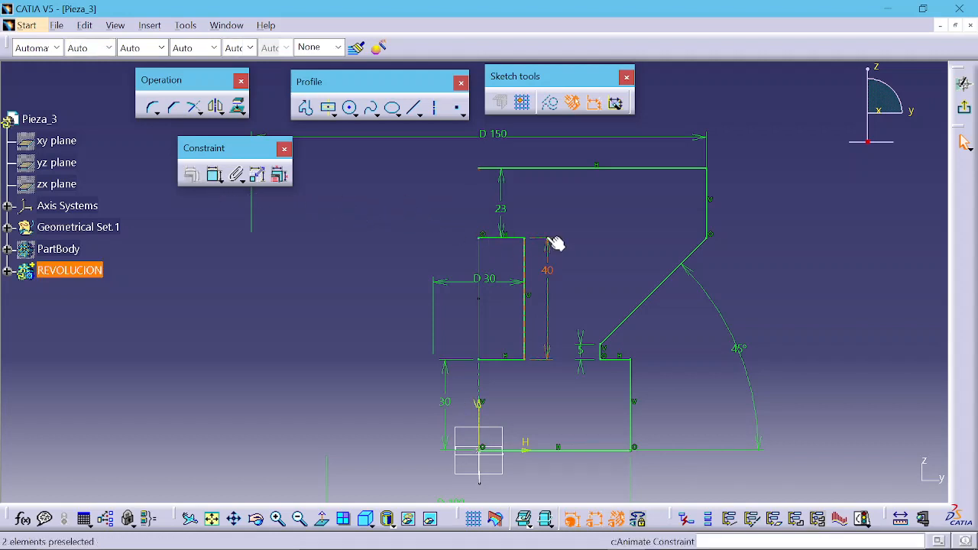
left_click(493, 238)
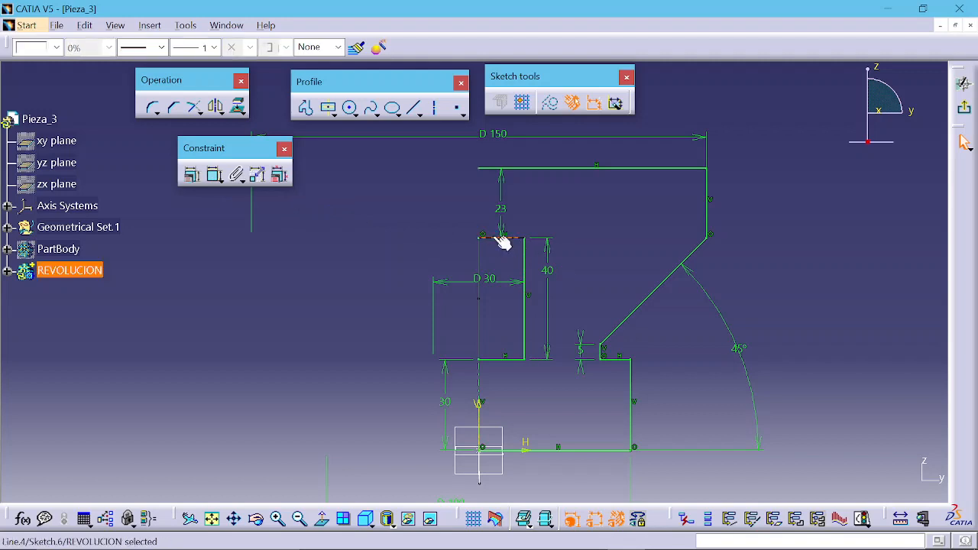
key("Delete")
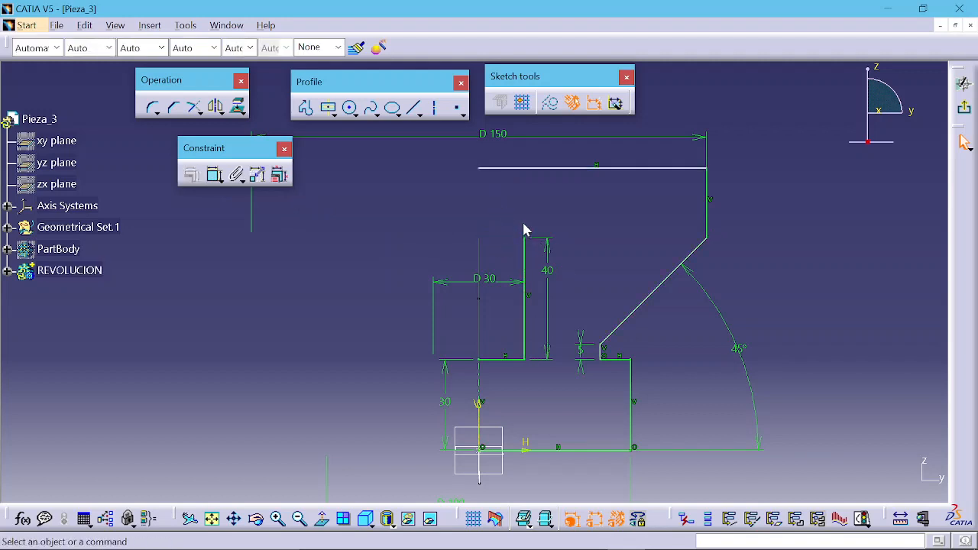
left_click(547, 272)
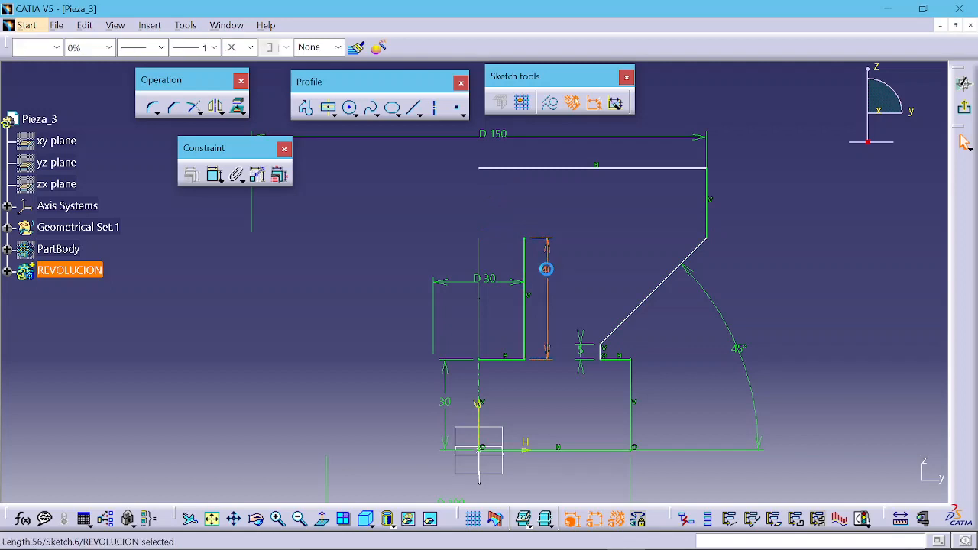
key("Delete")
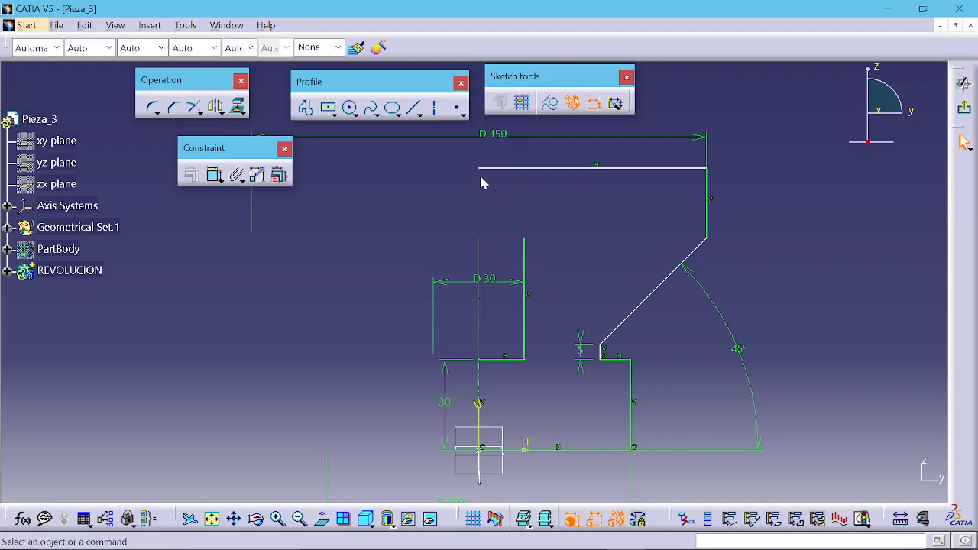
Step: Make the top edge's left end coincident with the top of the inner vertical edge and pull the top edge back up
left_click(480, 169)
left_click(524, 239, "ctrl")
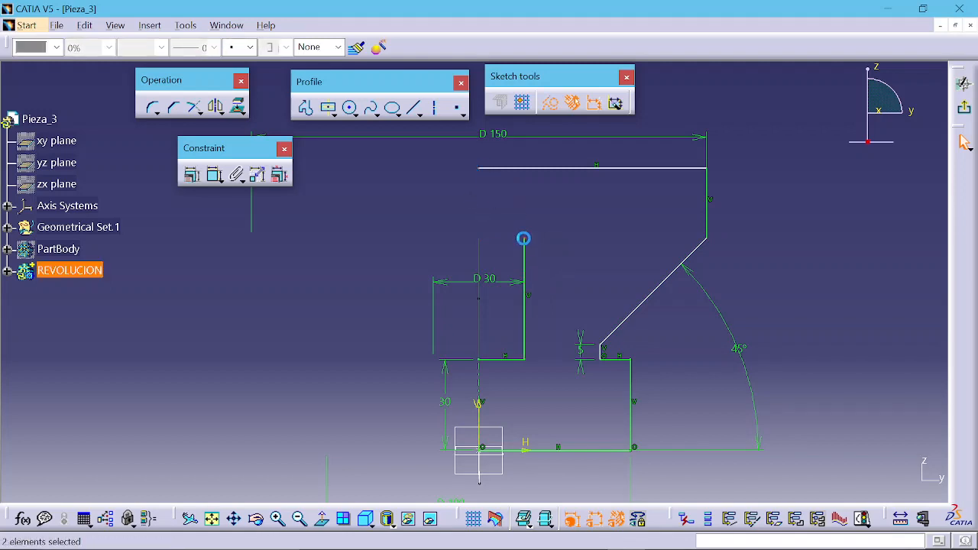
left_click(191, 175)
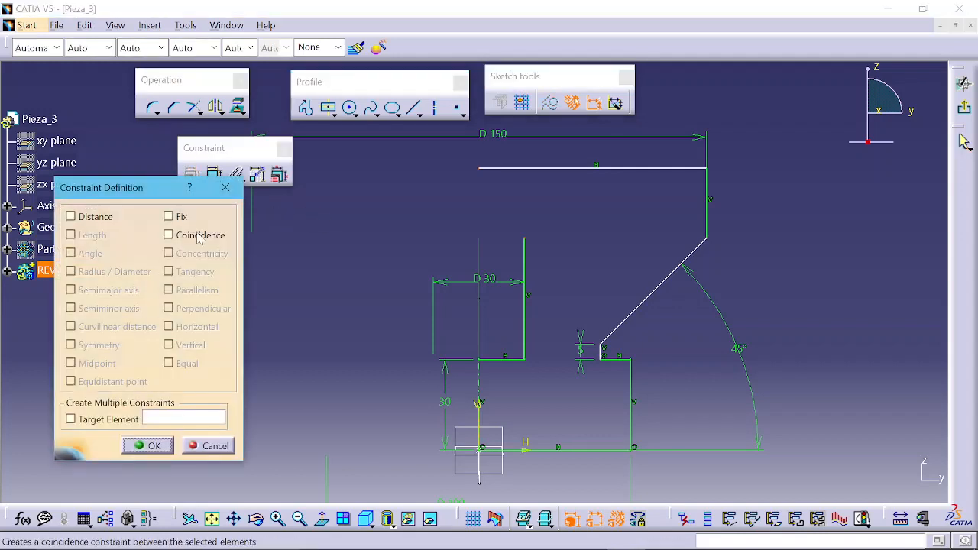
left_click(197, 241)
left_click(147, 446)
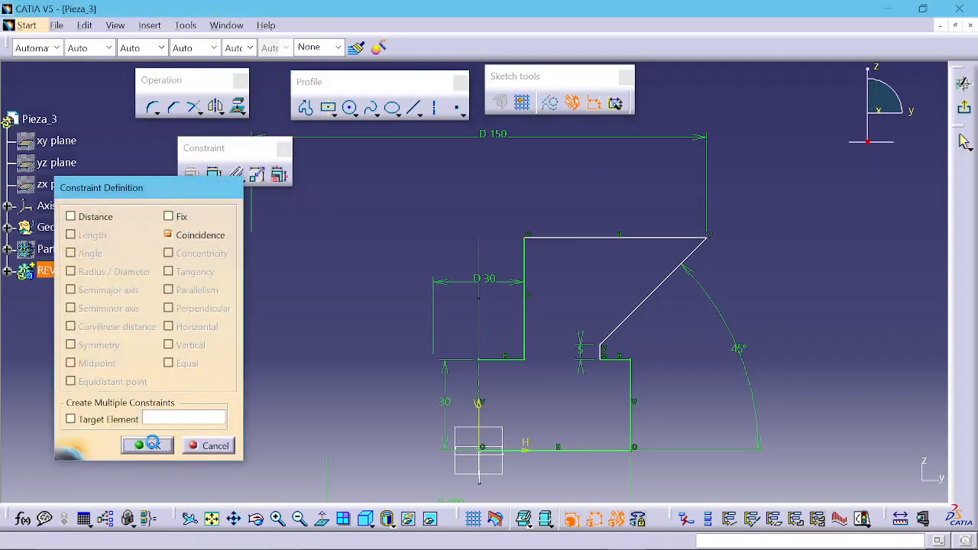
left_click_drag(593, 239, 586, 166)
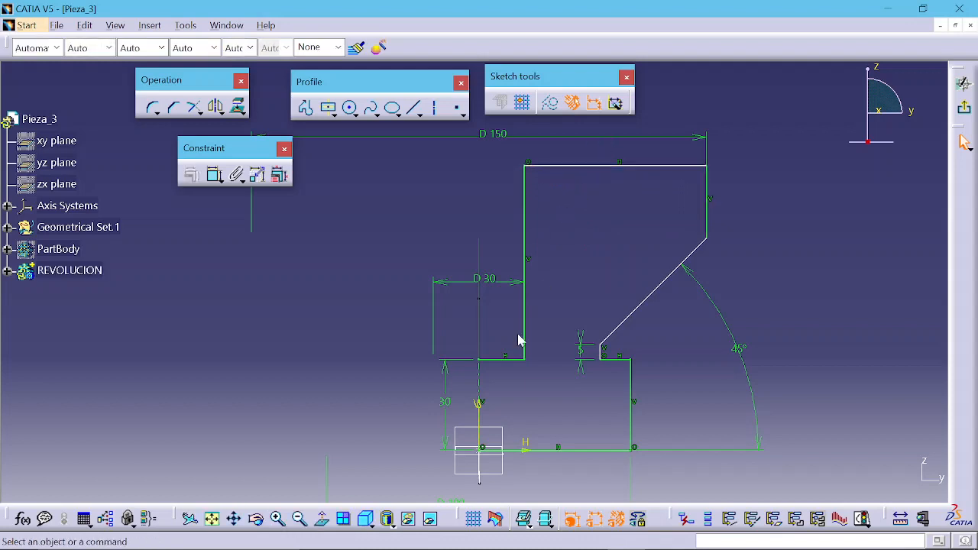
Step: Dimension the length of the inner vertical edge below the top edge and set it to 63 mm
left_click(214, 174)
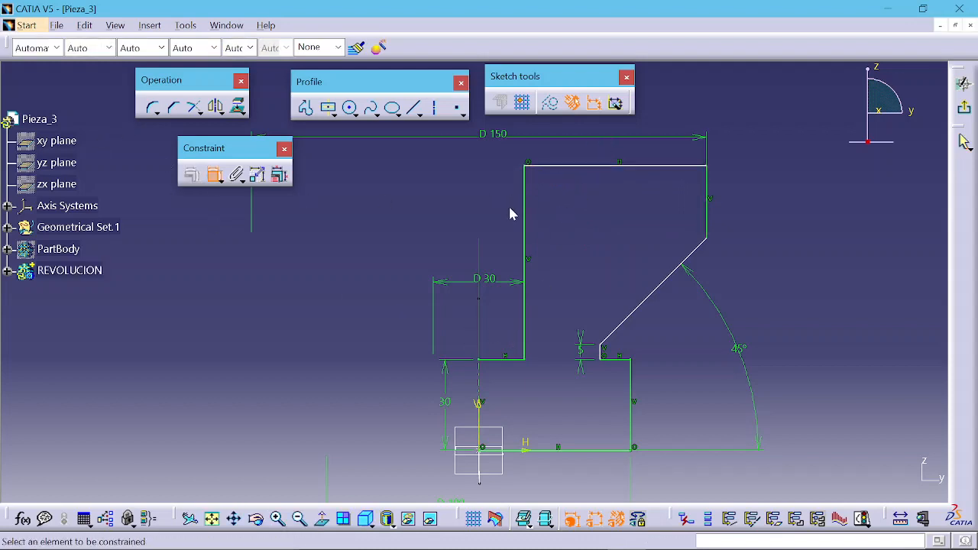
left_click(525, 226)
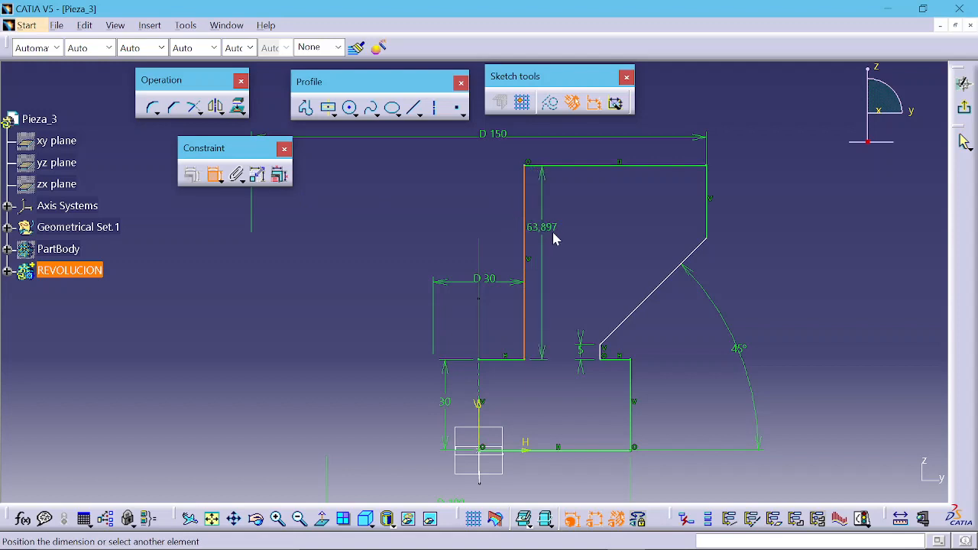
left_click(553, 227)
double_click(554, 227)
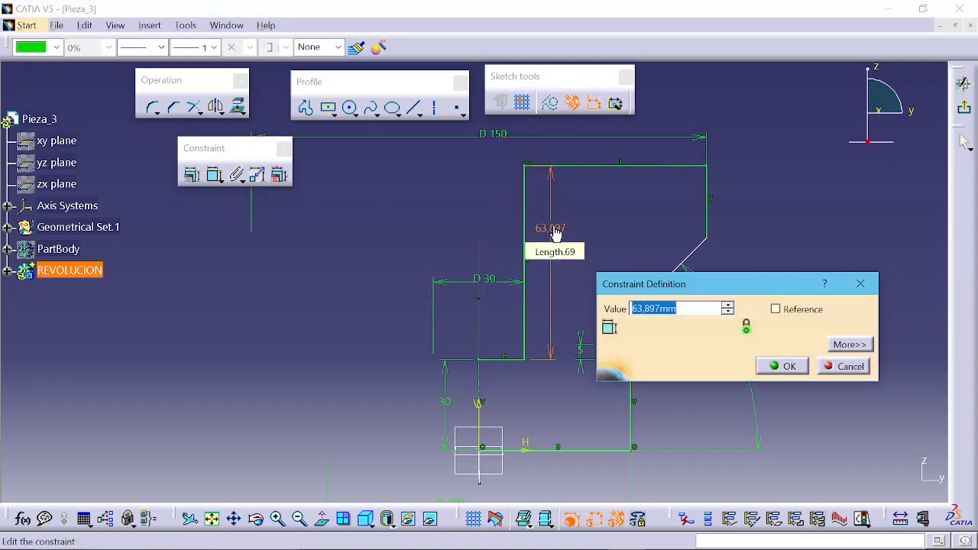
key("Return")
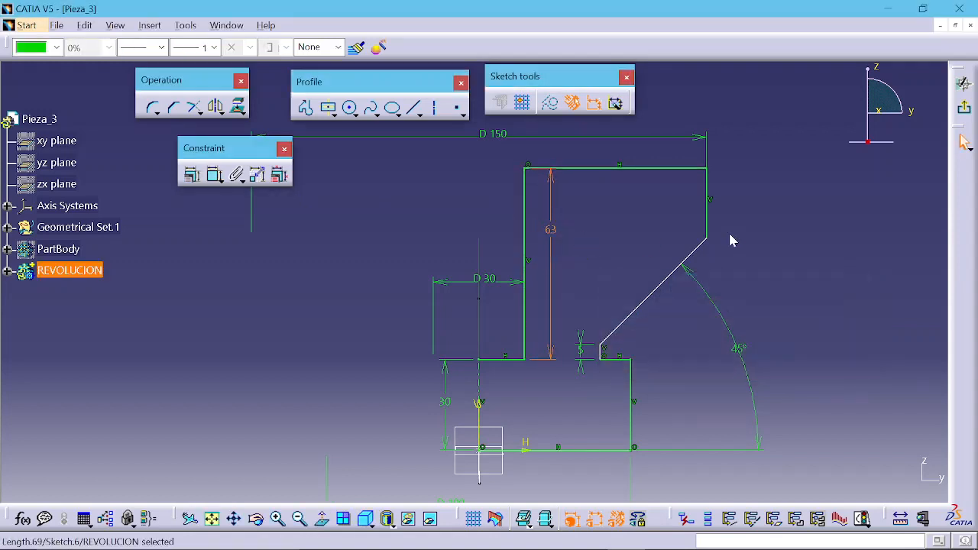
Step: Dimension the short vertical edge below the diagonal from the axis as a diameter and set it to 78 mm
left_click(742, 253)
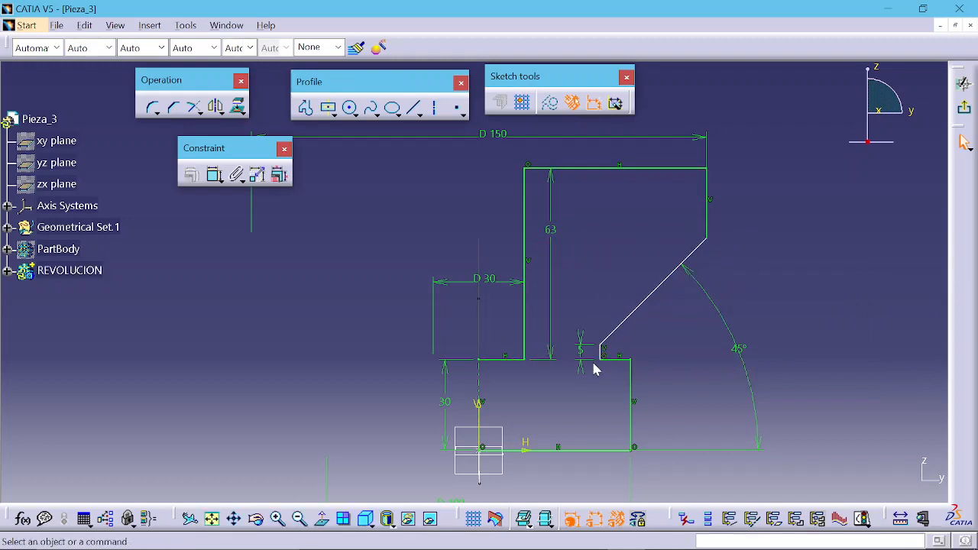
mouse_move(605, 354)
left_mouse_down()
mouse_move(614, 349)
mouse_move(598, 344)
mouse_move(600, 321)
left_mouse_up()
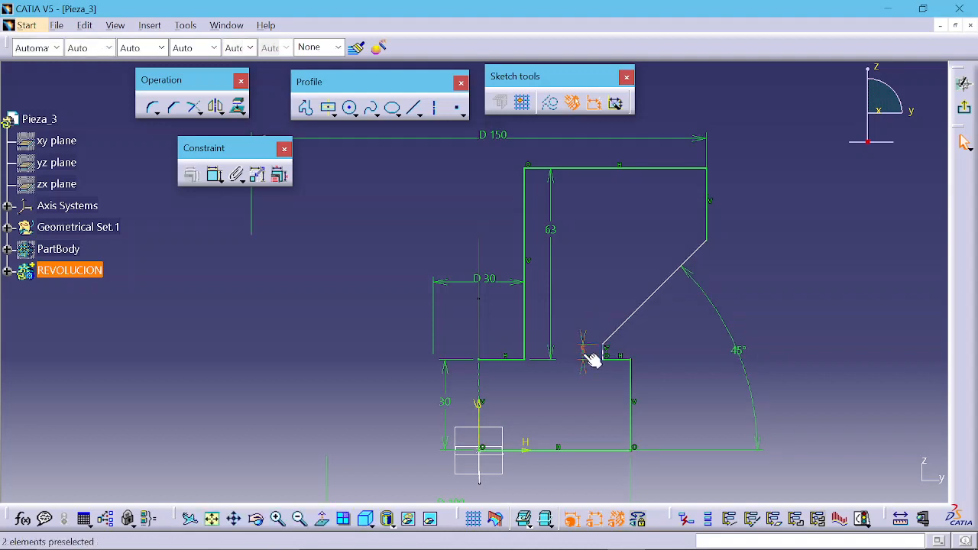
middle_click_drag(607, 360, 611, 312)
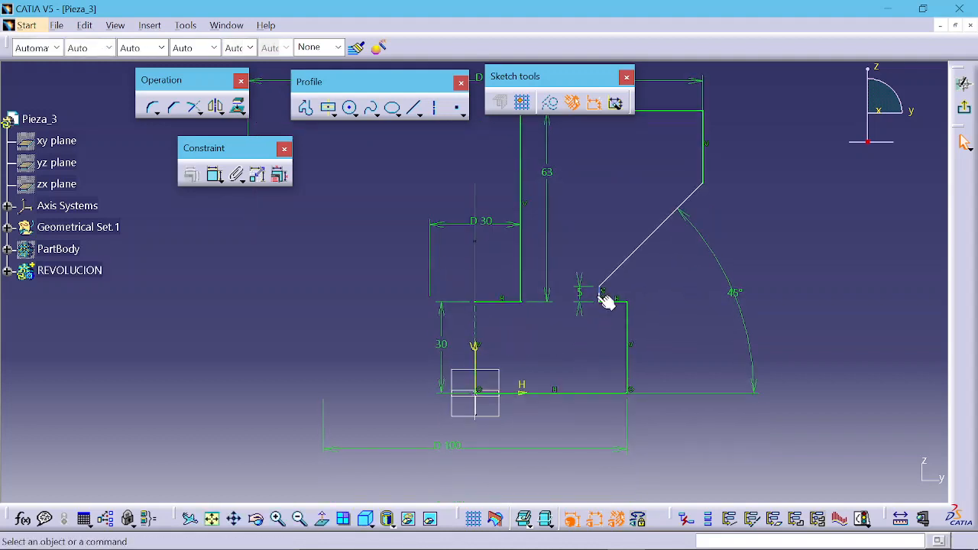
left_click(214, 175)
left_click(475, 325)
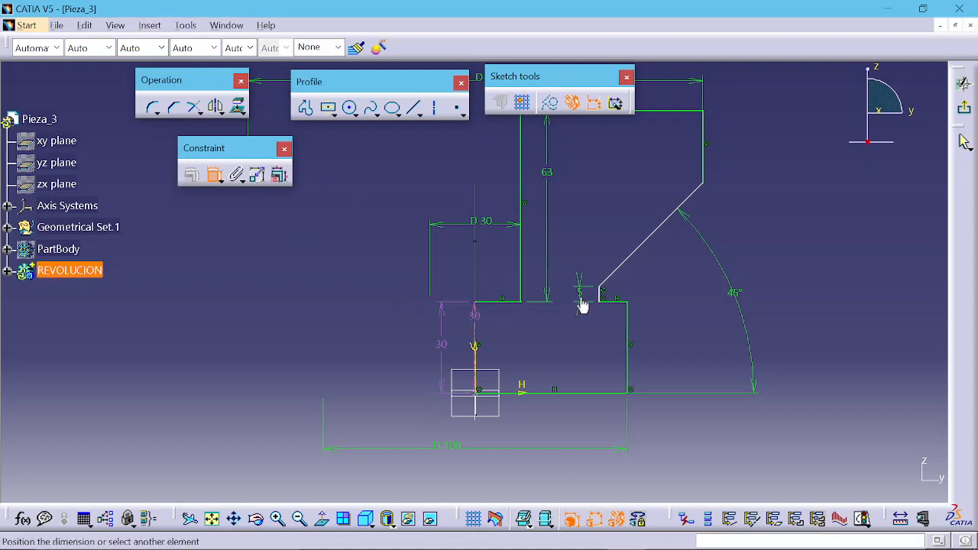
left_click(602, 294)
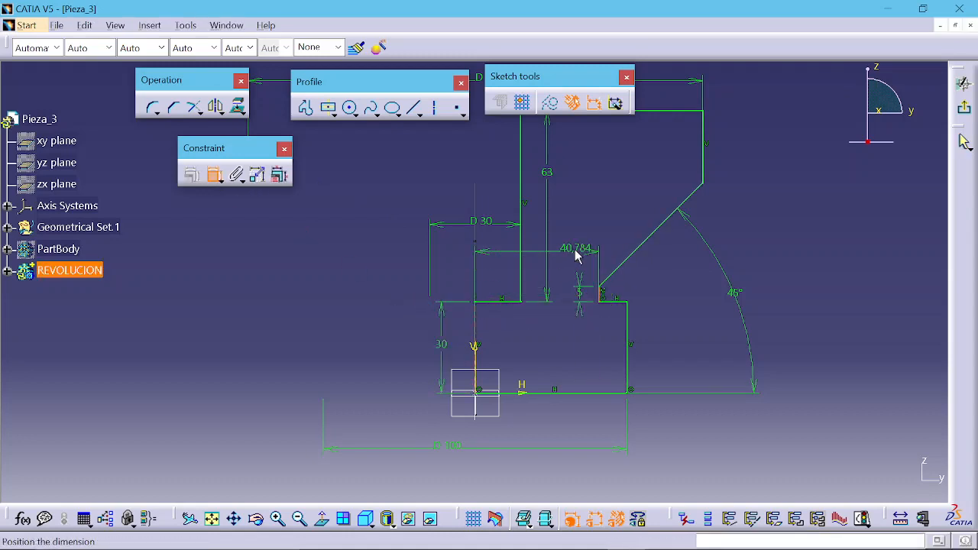
right_click(578, 251)
left_click(611, 315)
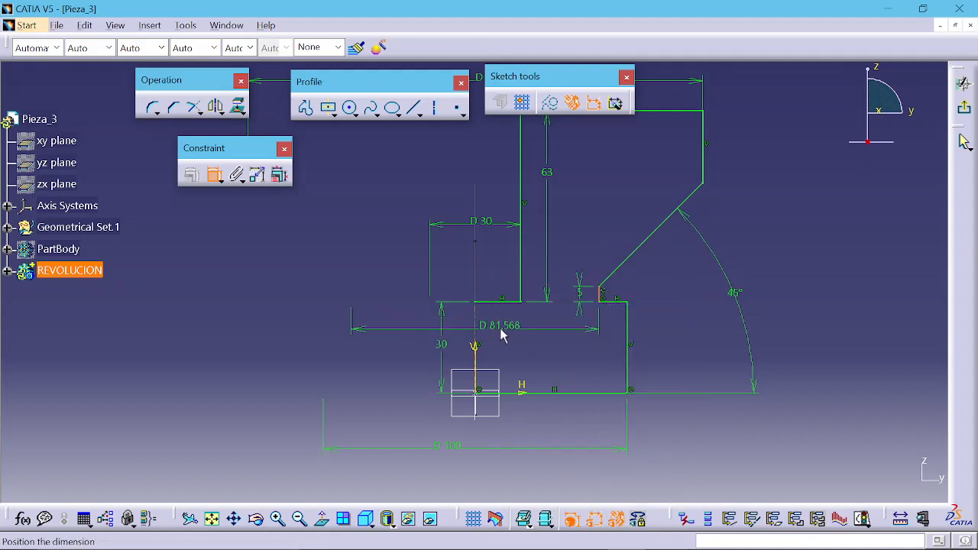
left_click(503, 329)
double_click(504, 325)
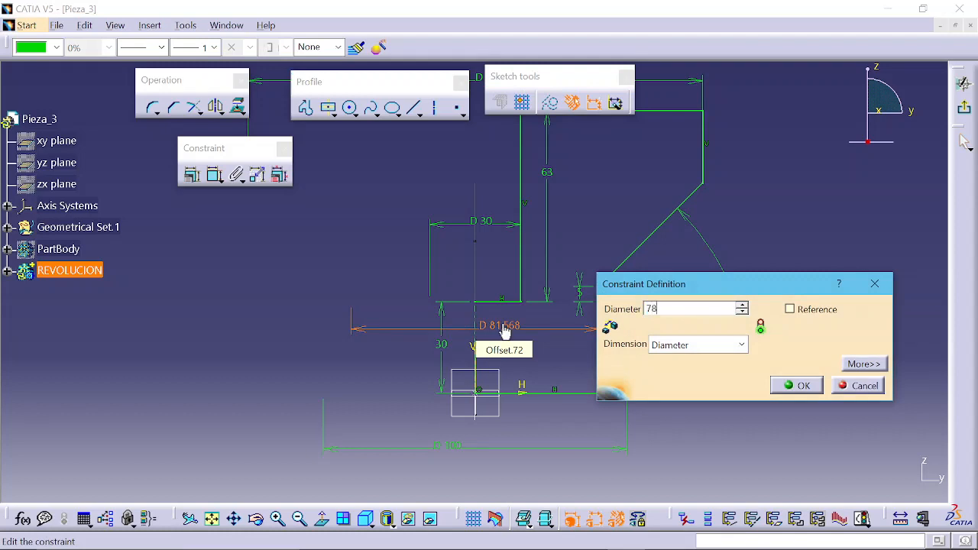
type("78")
key("Return")
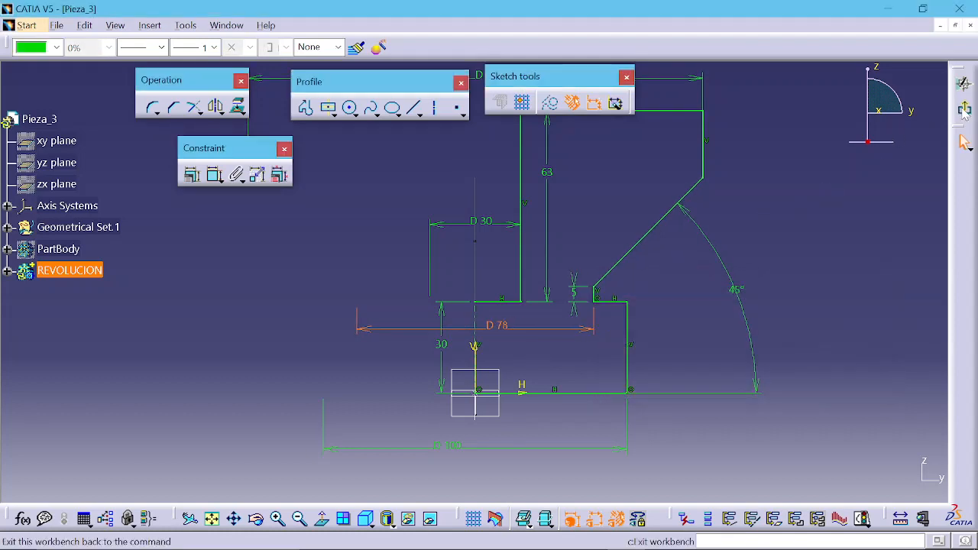
Step: Check the sketch solving status of the profile
middle_click_drag(613, 251, 618, 276)
left_click(533, 399)
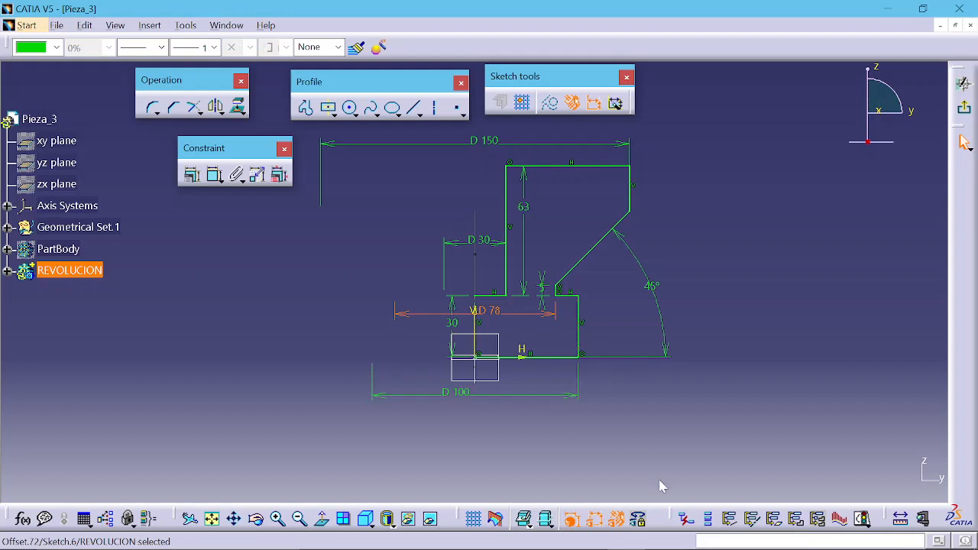
left_click(862, 520)
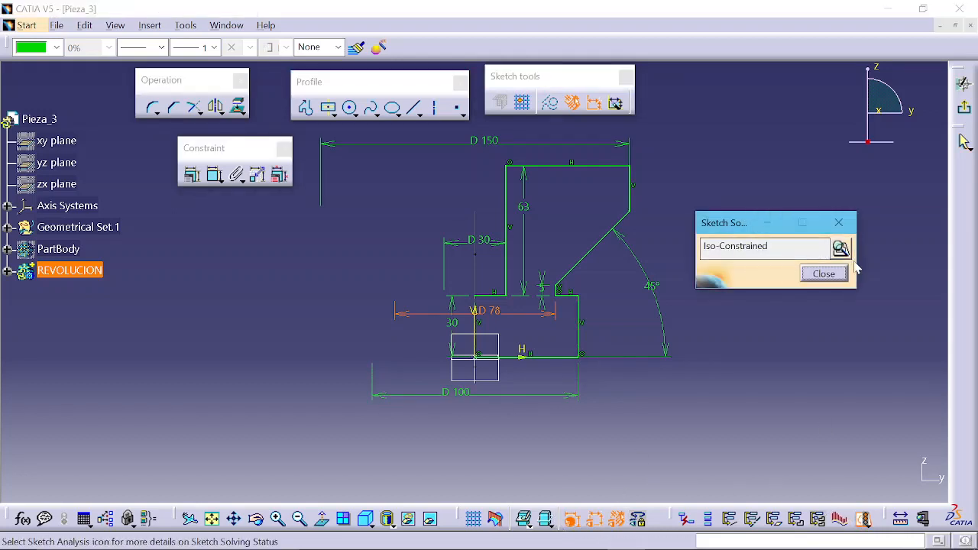
left_click(831, 273)
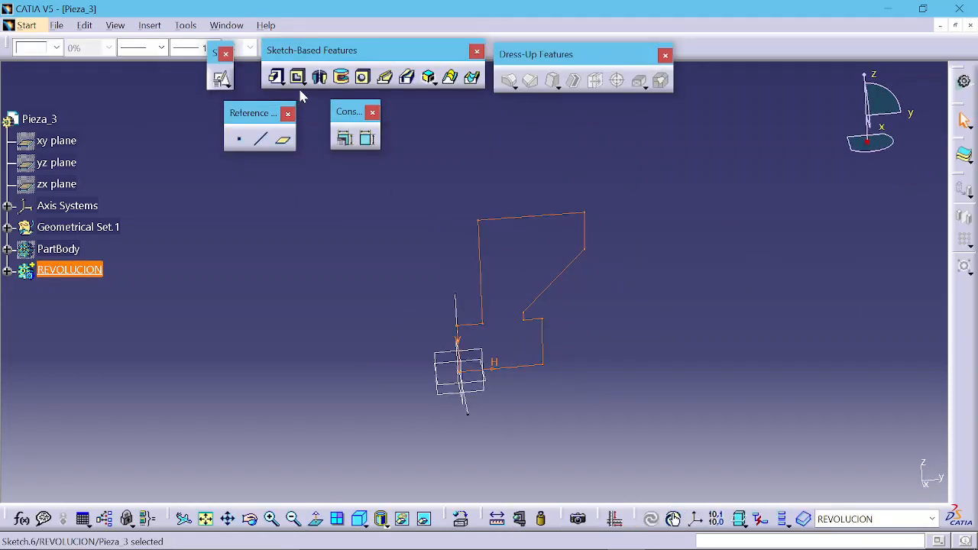
Step: Revolve the sketch into a 360° Shaft about the sketch axis
left_click(320, 78)
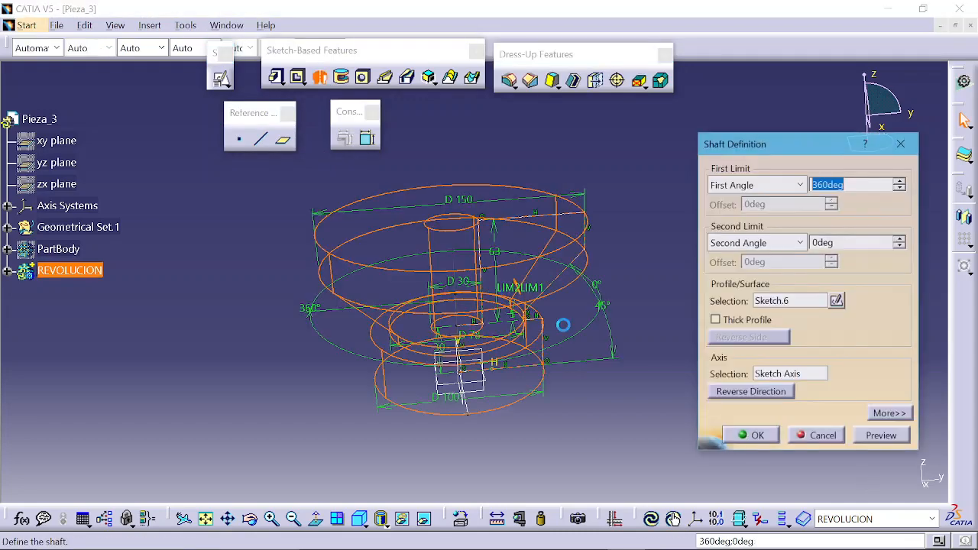
left_click(882, 437)
mouse_move(474, 310)
middle_mouse_down()
mouse_move(467, 296)
mouse_move(436, 328)
mouse_move(374, 308)
mouse_move(359, 360)
mouse_move(513, 349)
mouse_move(586, 373)
mouse_move(523, 386)
middle_mouse_up()
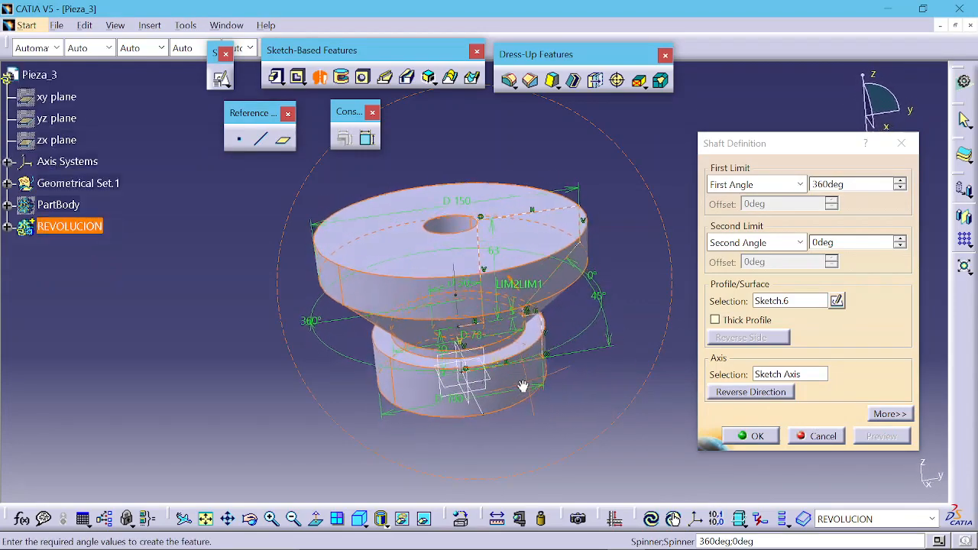
left_click(733, 436)
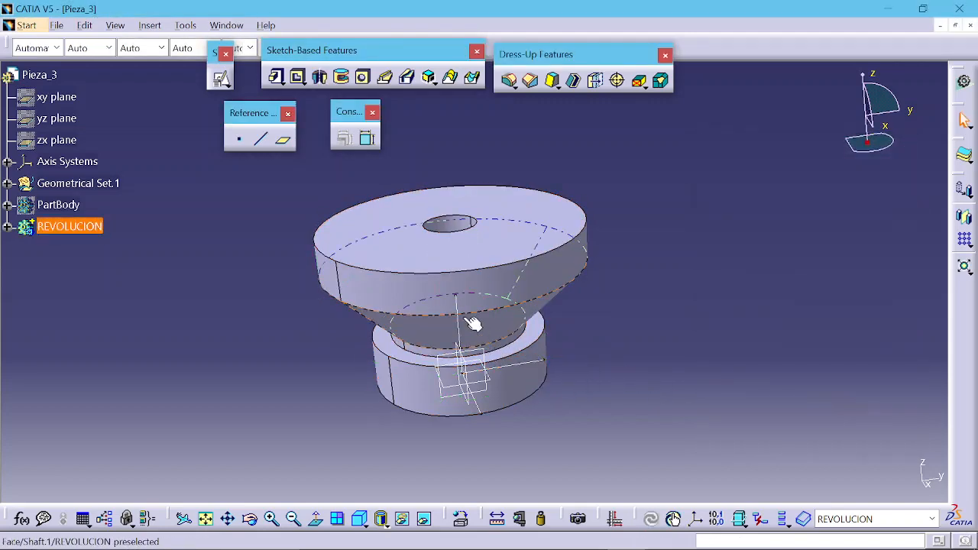
Step: Start a new sketch on the vertical plane through the shaft axis
middle_click_drag(465, 267, 500, 451)
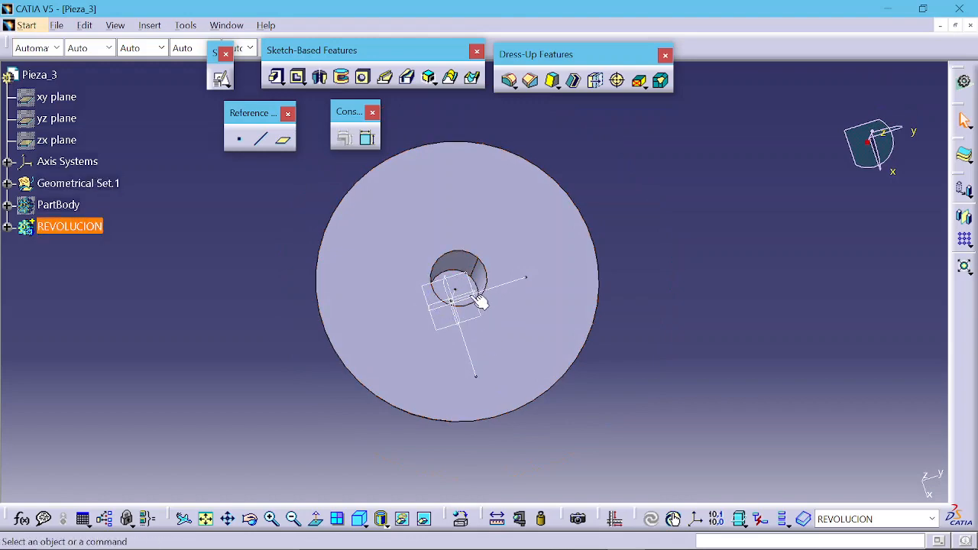
middle_click_drag(468, 362, 456, 180)
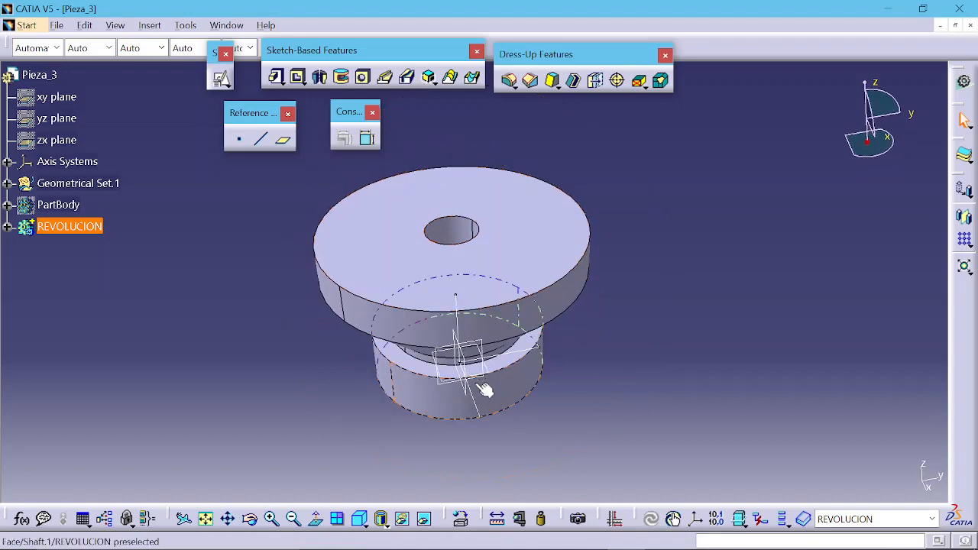
middle_click_drag(485, 390, 437, 286)
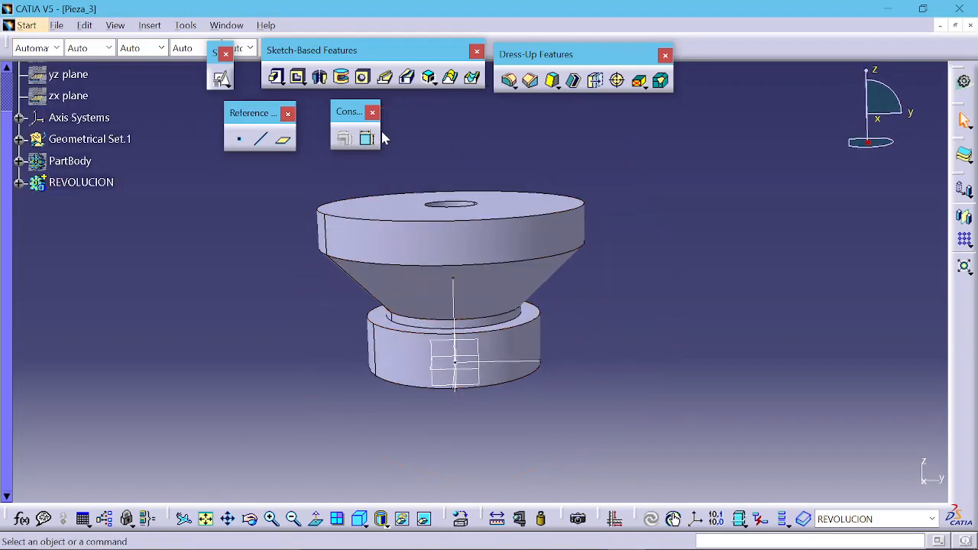
left_click(470, 343)
left_click(221, 79)
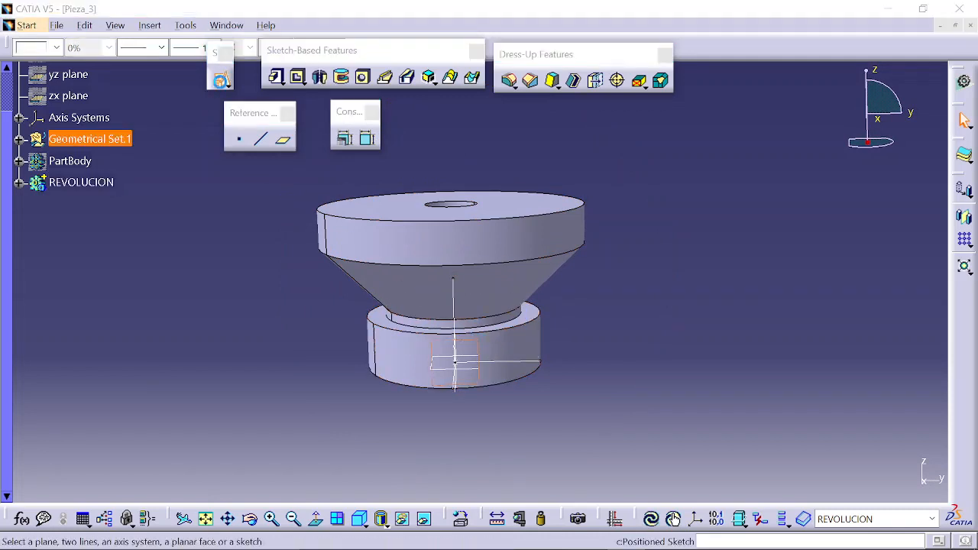
left_click(432, 334)
left_click(222, 382)
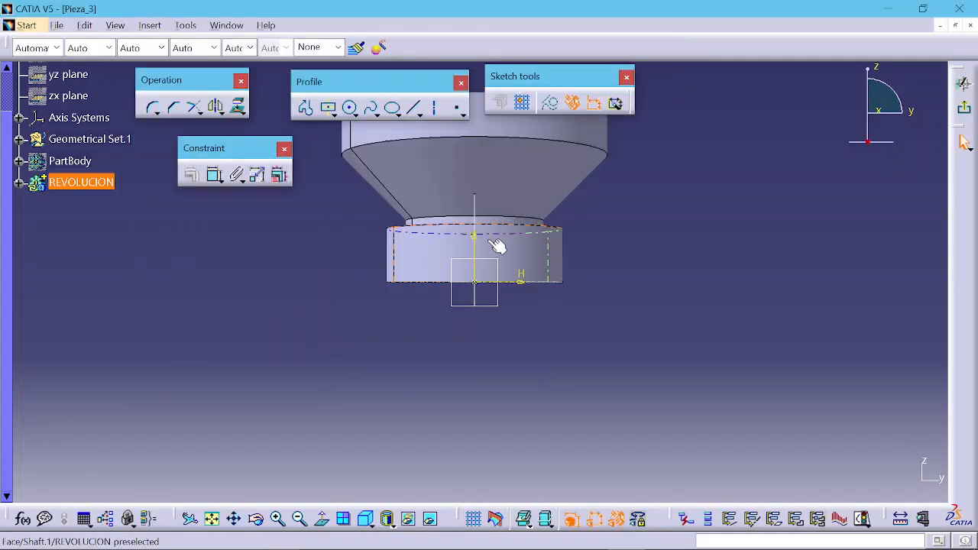
mouse_move(498, 247)
middle_mouse_down()
mouse_move(497, 324)
mouse_move(496, 289)
middle_mouse_up()
left_click(497, 324)
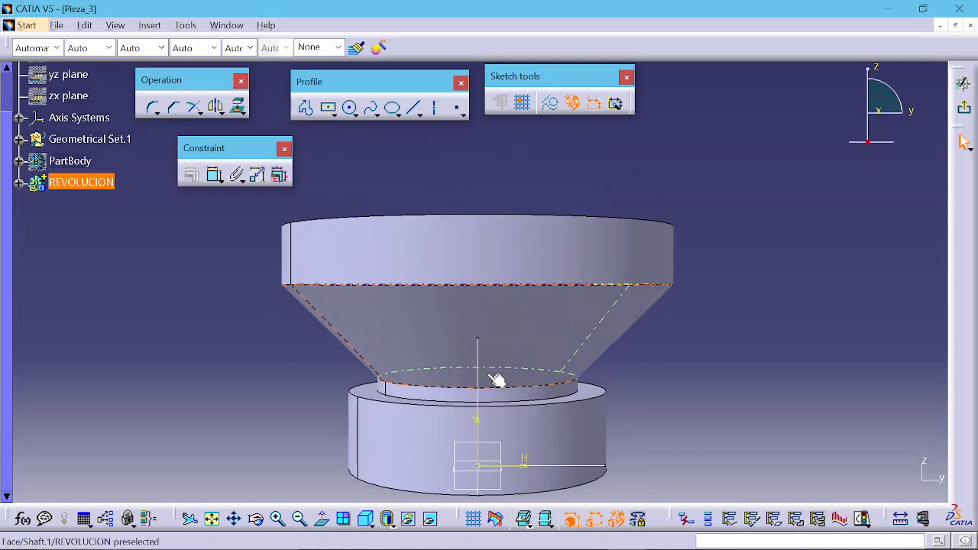
Step: Show the part cut by the sketch plane, viewing the sketch straight on
mouse_move(489, 376)
middle_mouse_down()
mouse_move(490, 339)
mouse_move(490, 370)
middle_mouse_up()
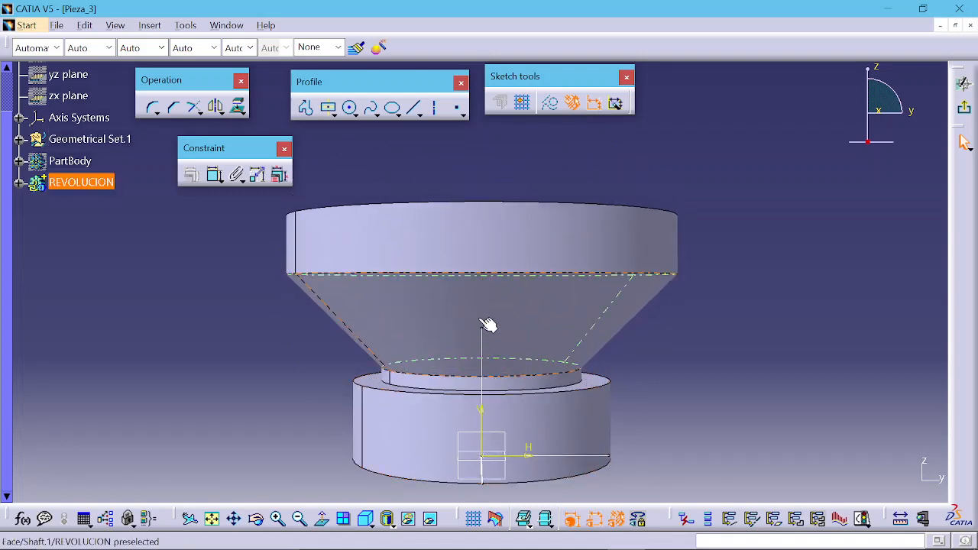
middle_click_drag(477, 228, 495, 263)
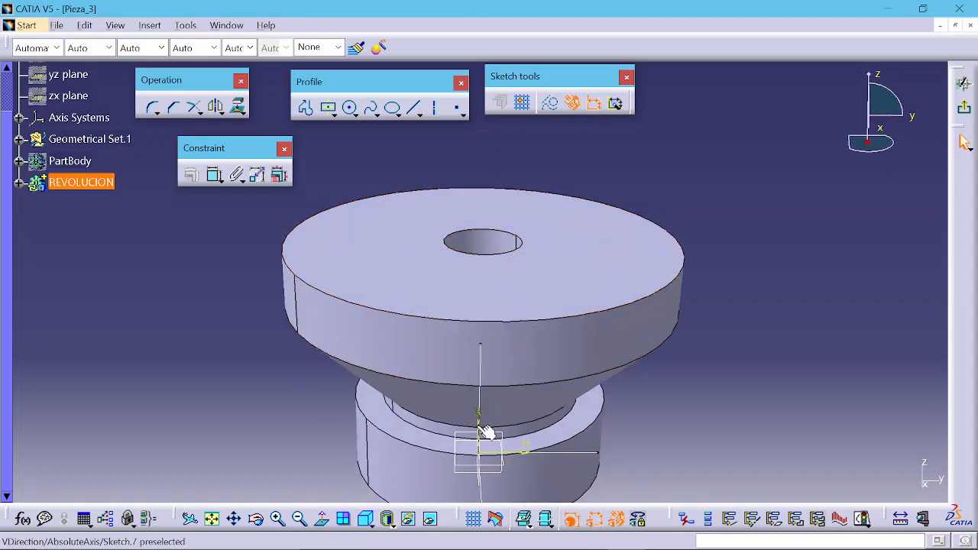
left_click(322, 520)
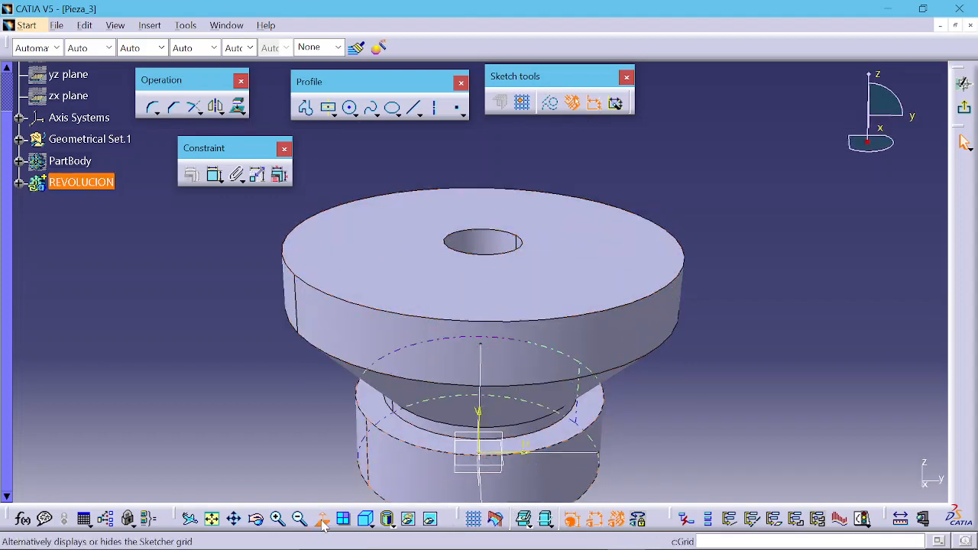
middle_click_drag(479, 379, 503, 315)
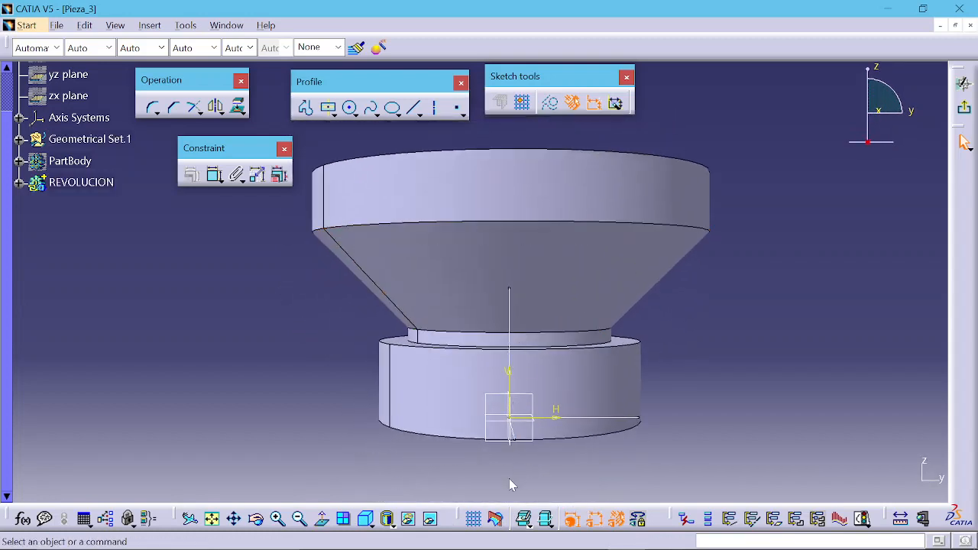
left_click(496, 520)
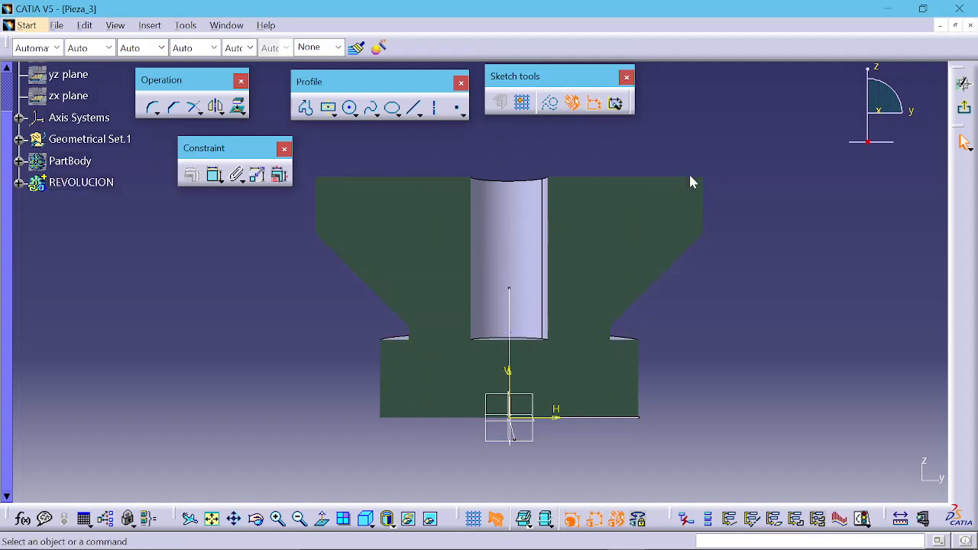
Step: Draw a closed four-sided profile about 12 mm square near the upper right corner of the section
middle_click_drag(701, 317, 583, 282)
middle_click_drag(512, 225, 536, 286)
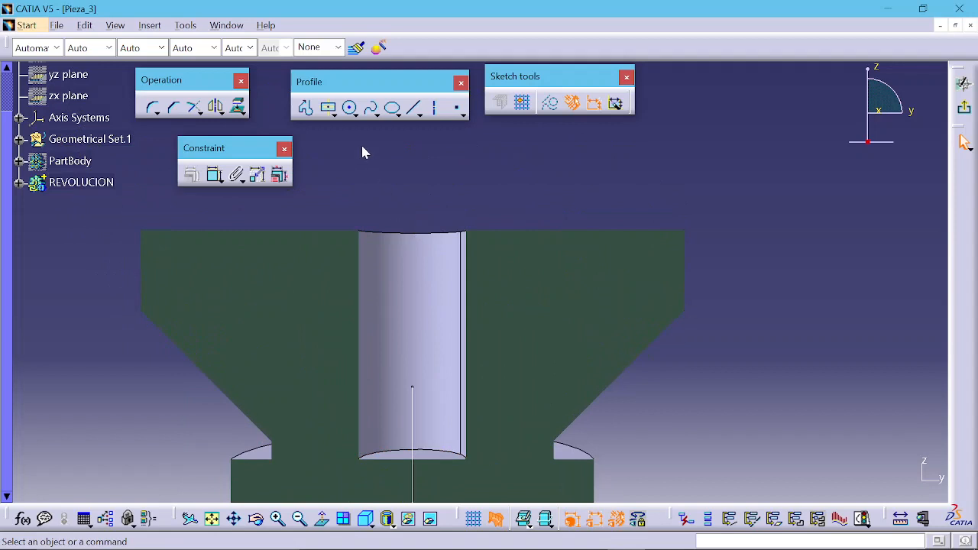
left_click(307, 114)
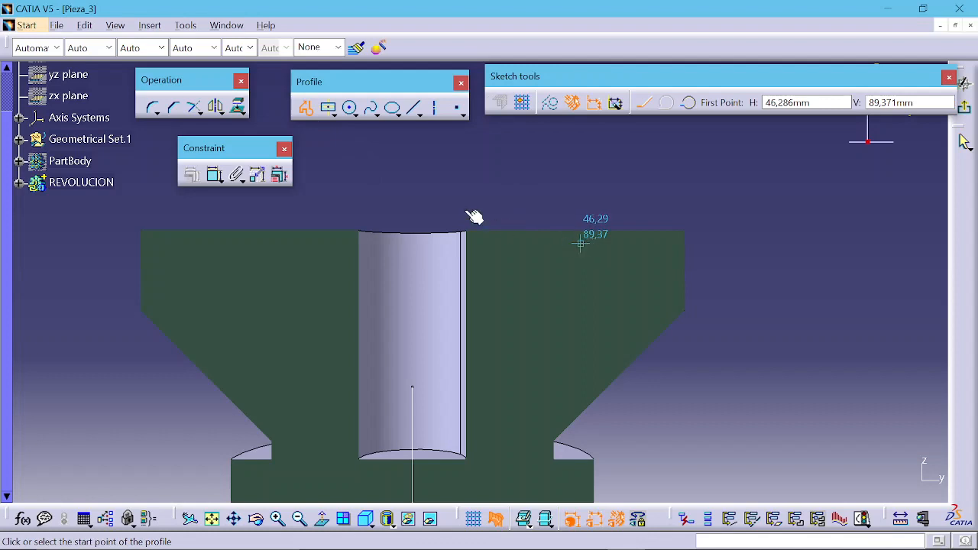
mouse_move(474, 217)
middle_mouse_down()
mouse_move(389, 201)
mouse_move(406, 173)
mouse_move(473, 218)
middle_mouse_up()
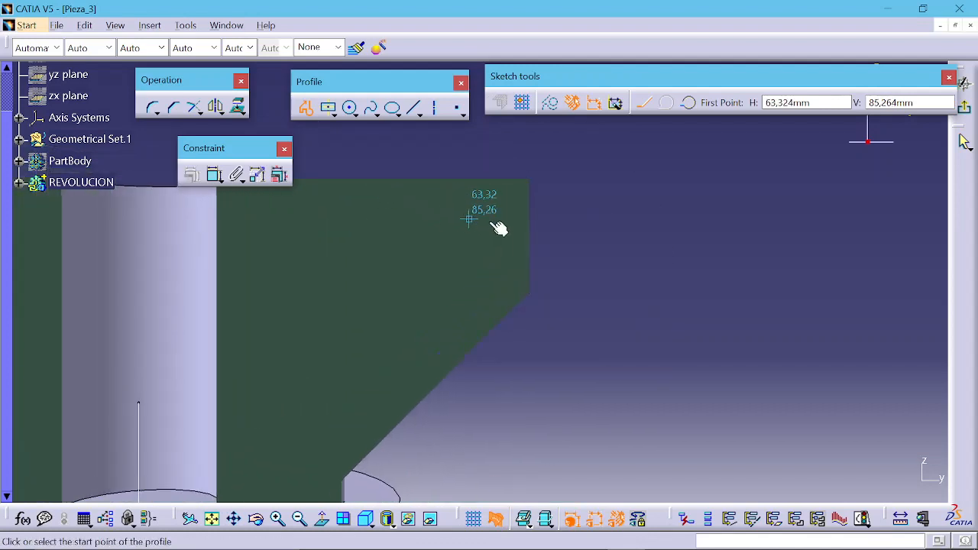
left_click(535, 207)
left_click(477, 205)
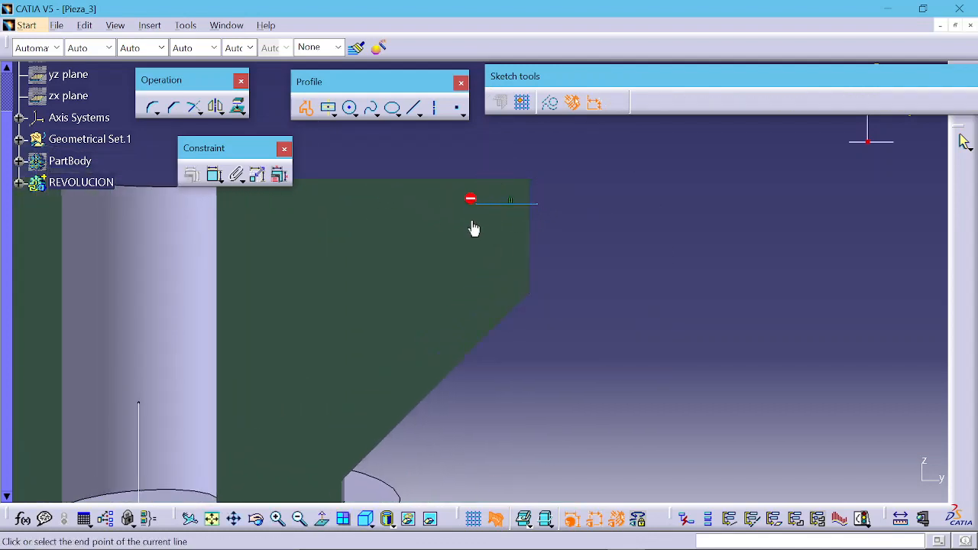
left_click(476, 267)
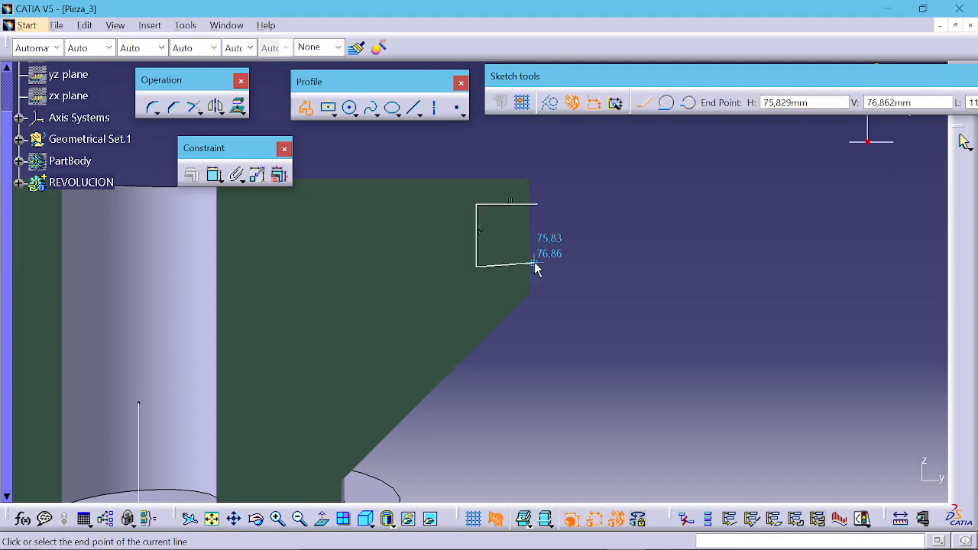
left_click(540, 268)
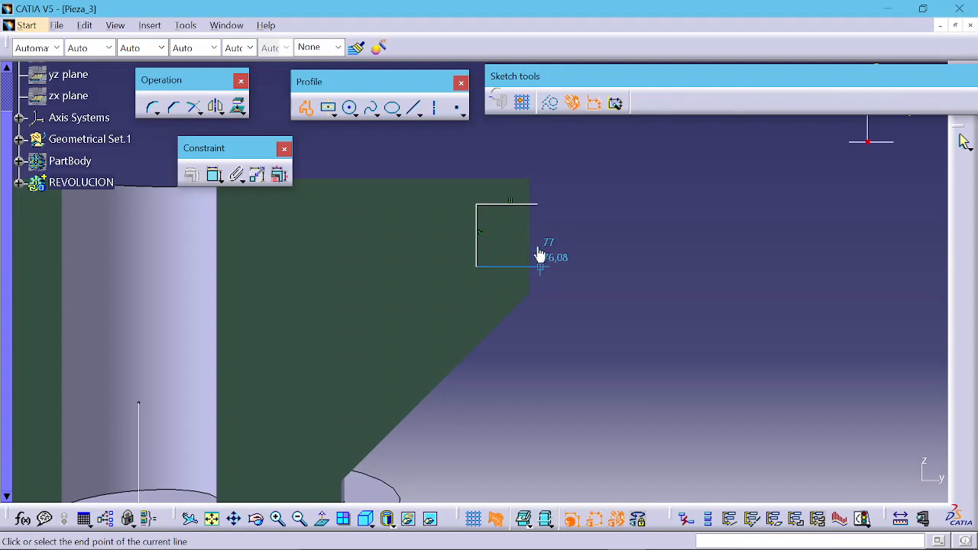
left_click(539, 206)
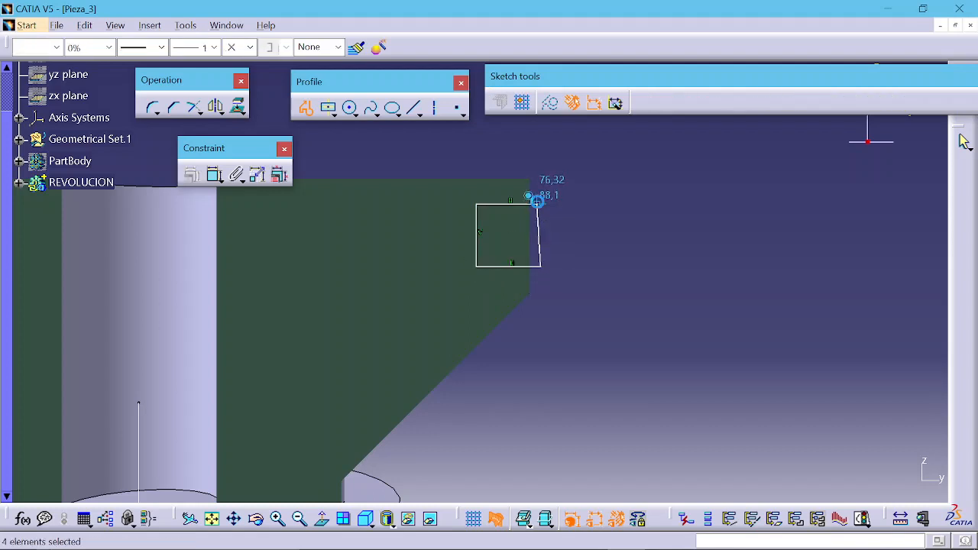
Step: Constrain the right edge of the square profile to be vertical
left_click(554, 238)
left_click(540, 239)
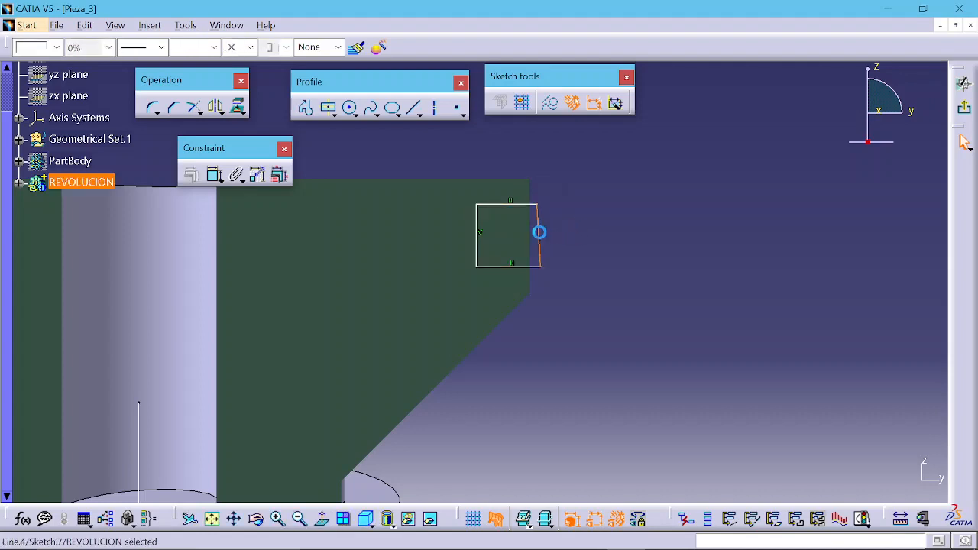
left_click(194, 181)
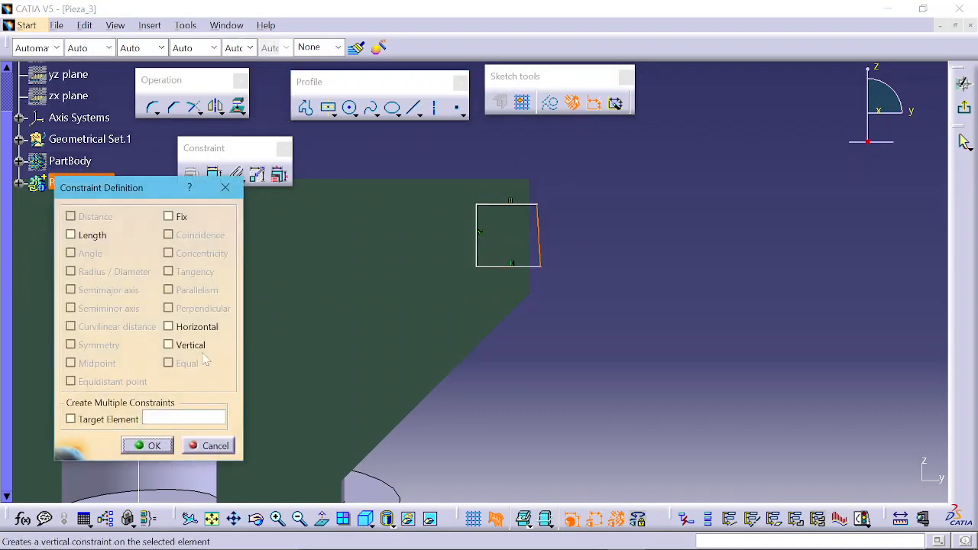
left_click(158, 449)
mouse_move(598, 293)
middle_mouse_down()
mouse_move(594, 321)
mouse_move(632, 267)
mouse_move(639, 284)
middle_mouse_up()
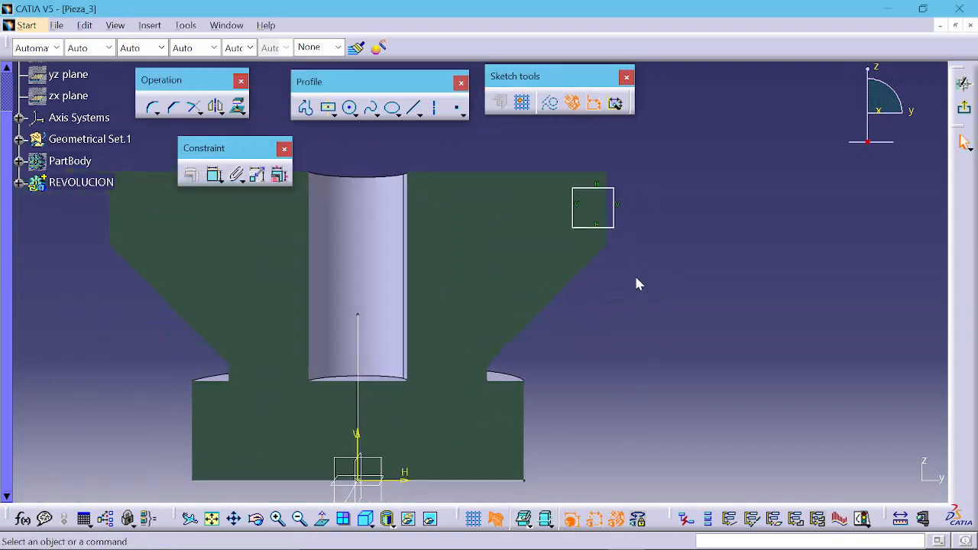
left_click(214, 174)
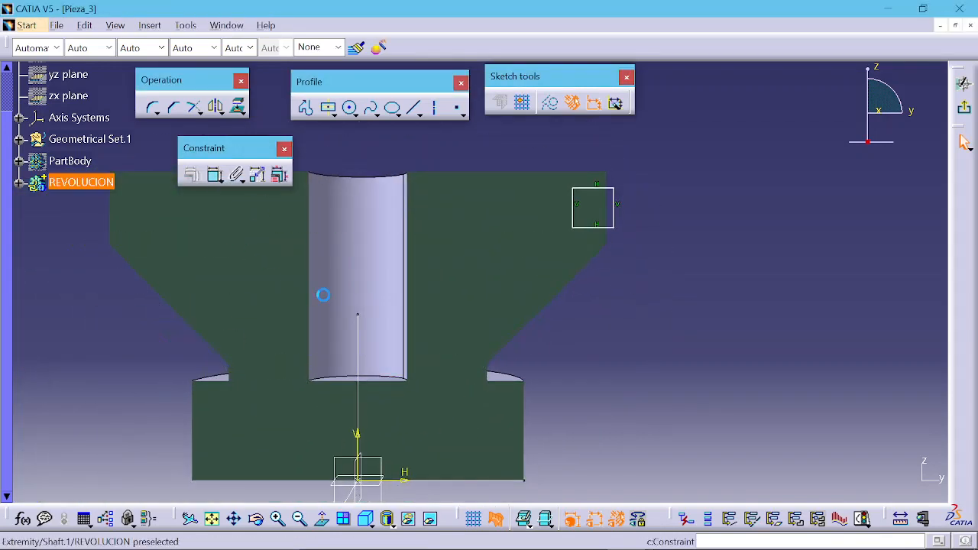
middle_click_drag(323, 295, 334, 250)
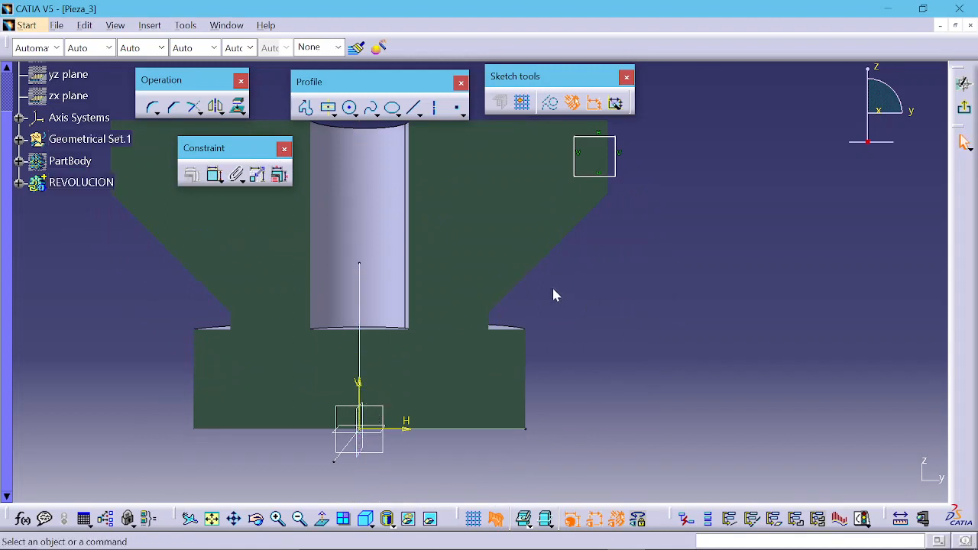
left_click(438, 110)
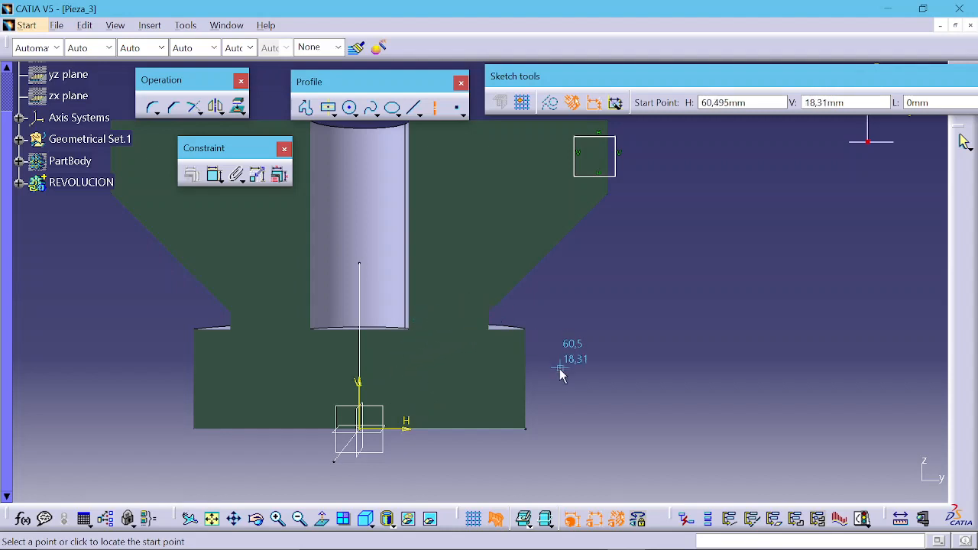
key("Escape")
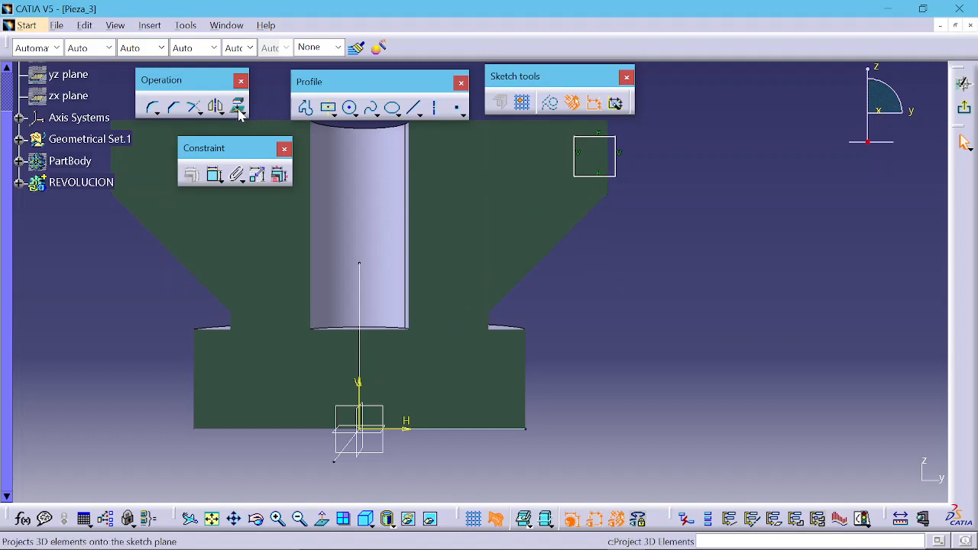
Step: Dimension the right edge of the square profile and set its length to 10 mm
left_click(214, 176)
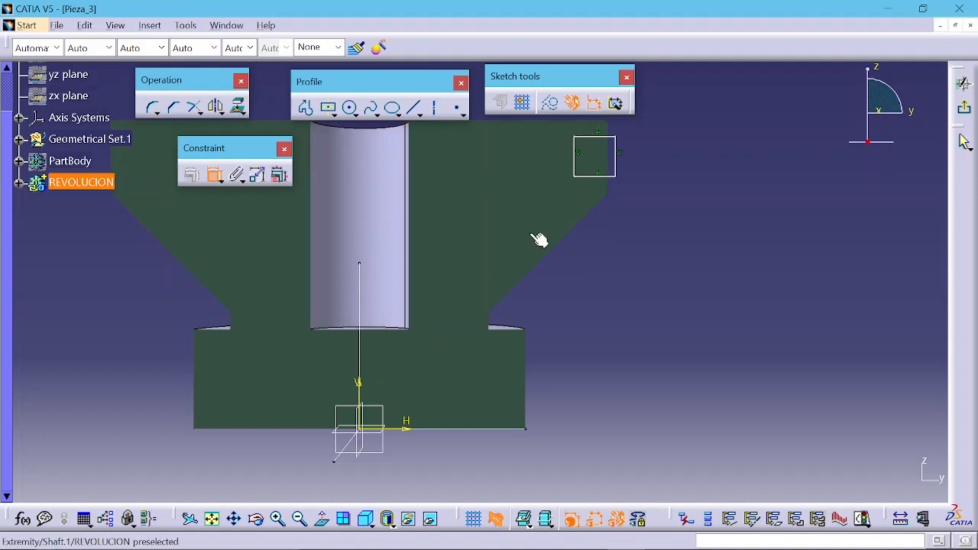
left_click(617, 169)
left_click(635, 155)
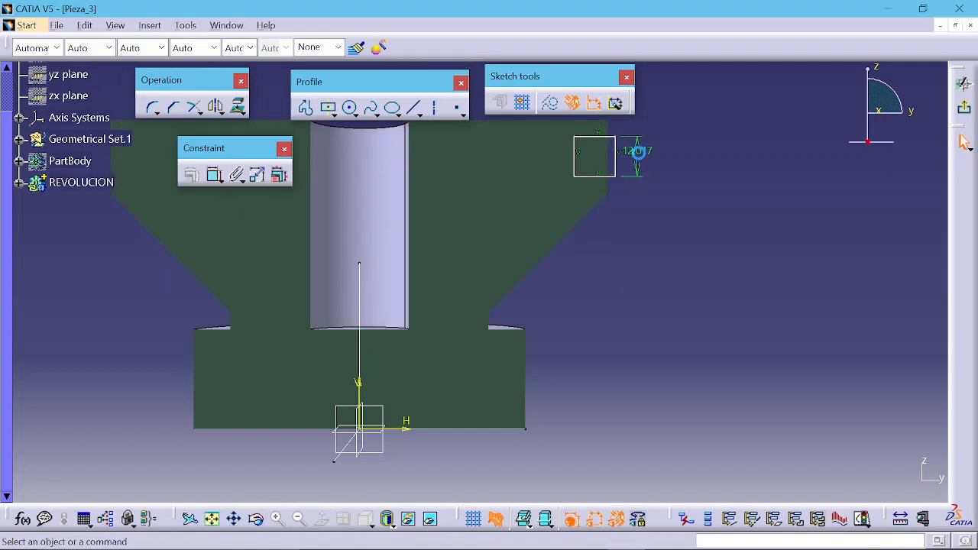
double_click(640, 151)
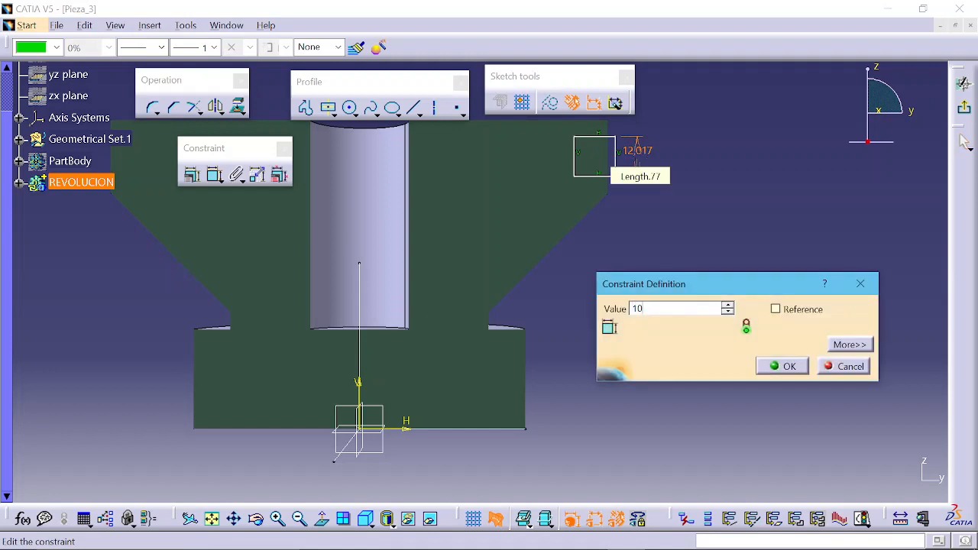
key("Return")
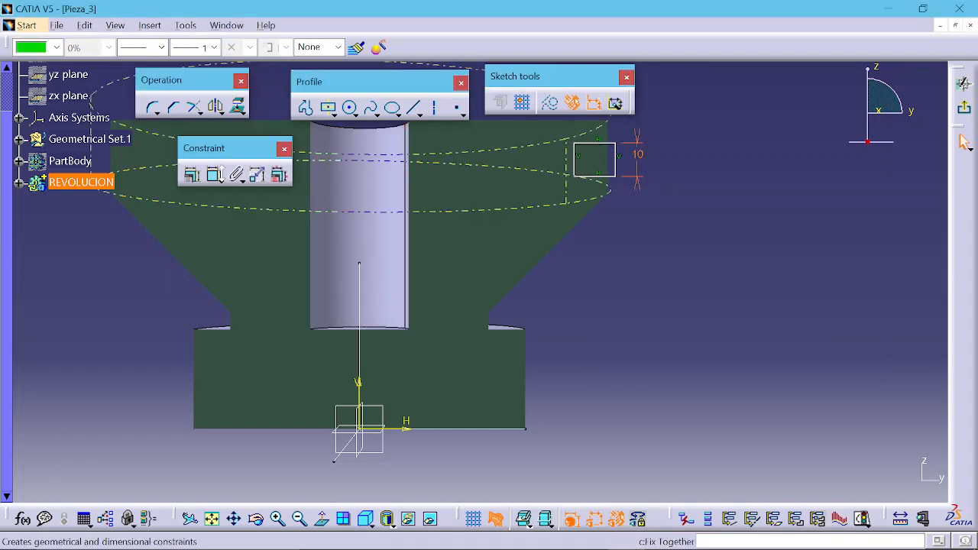
Step: Dimension the bottom edge of the square profile and set its length to 10 mm
left_click(215, 176)
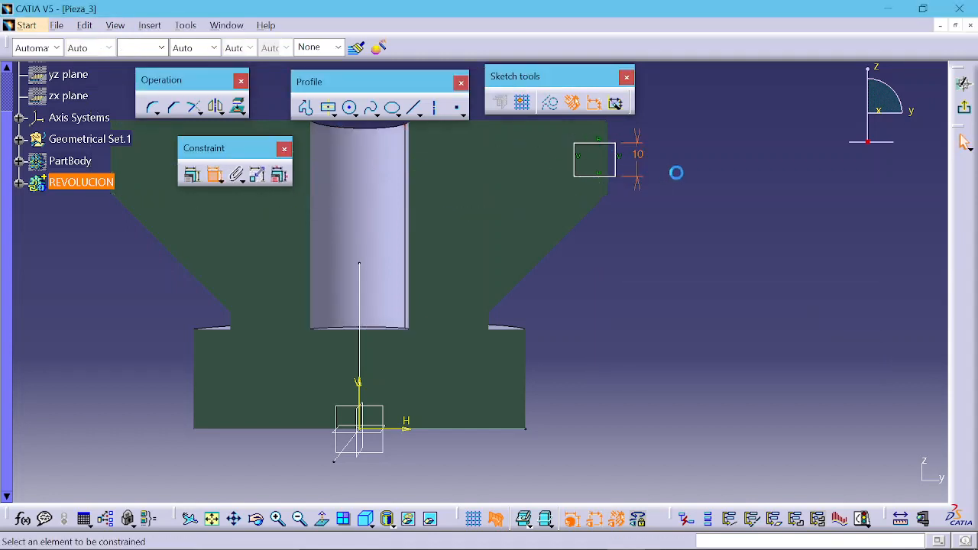
left_click(602, 180)
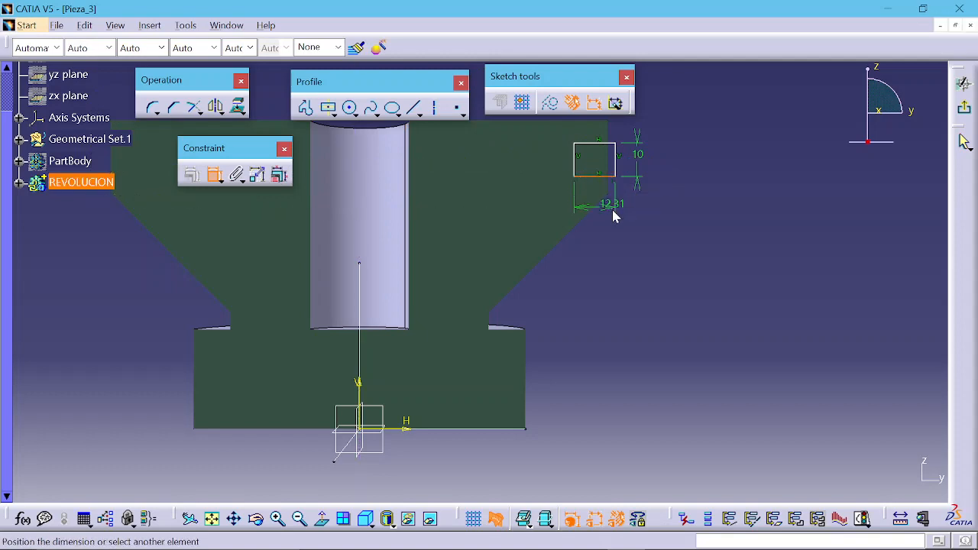
left_click(614, 215)
double_click(615, 208)
type("10")
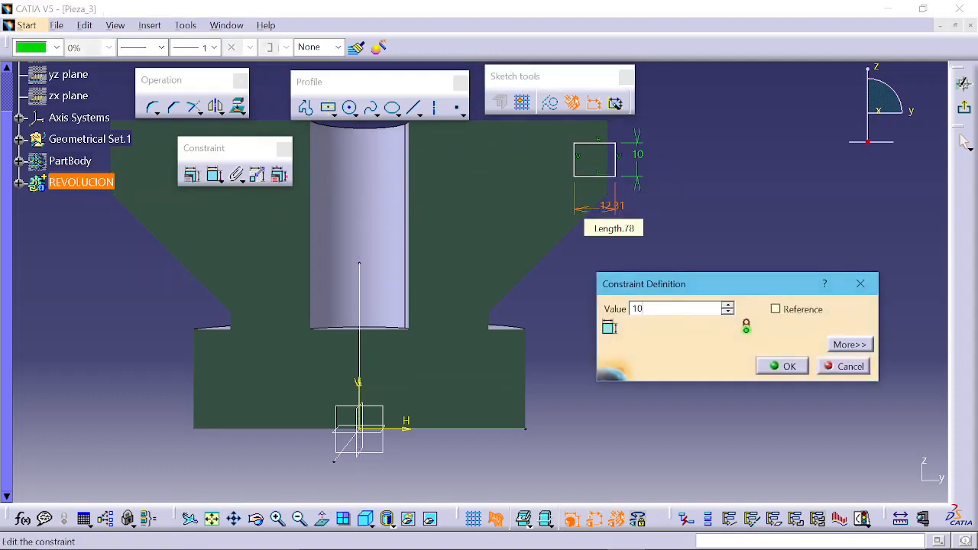
key("Return")
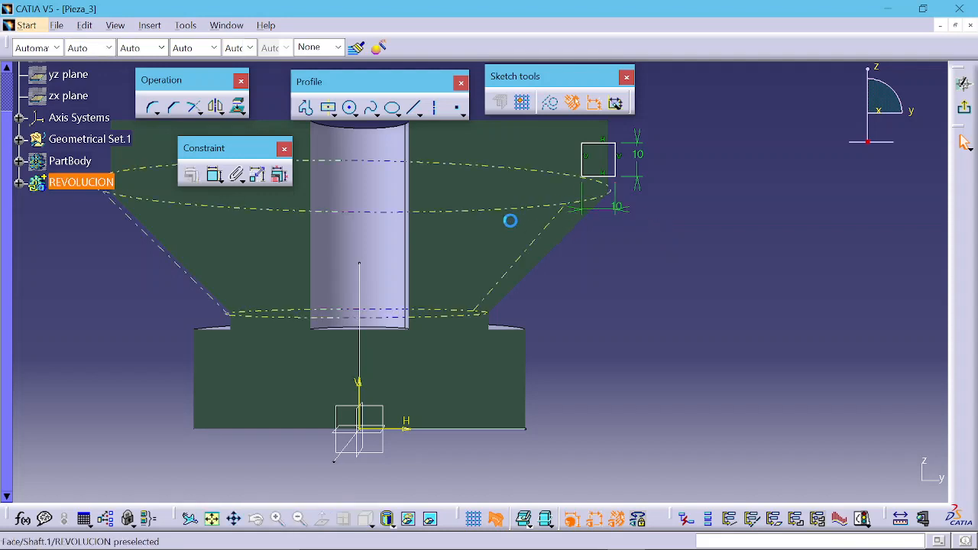
Step: Dimension the distance from the profile's top edge to the part's top face and set it to 2 mm
middle_click_drag(623, 181, 620, 221)
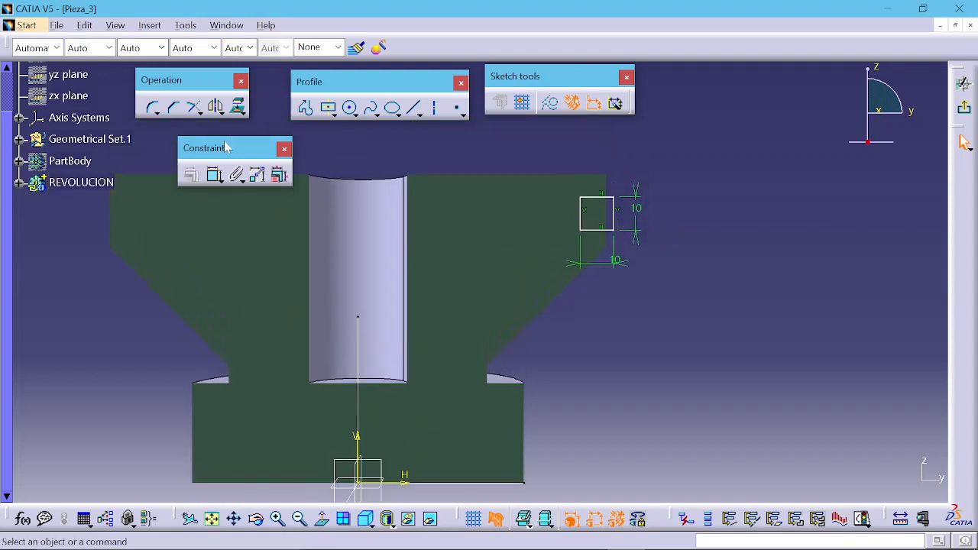
left_click(216, 177)
left_click(599, 197)
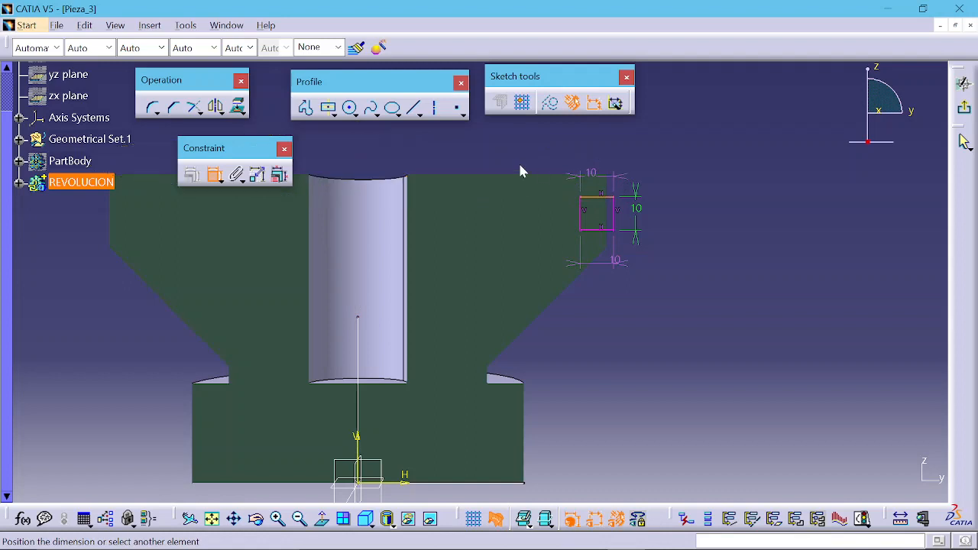
middle_click_drag(520, 172, 537, 183)
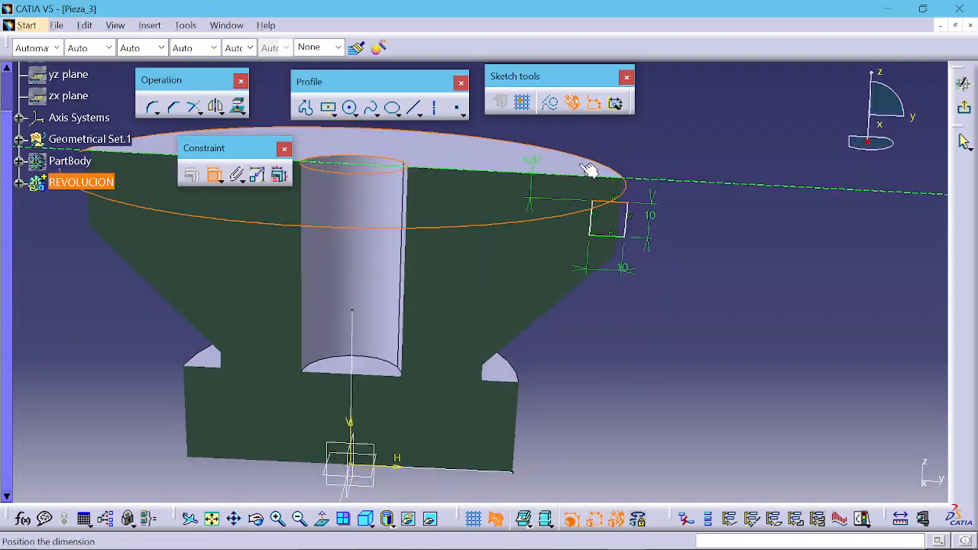
left_click(554, 191)
double_click(528, 188)
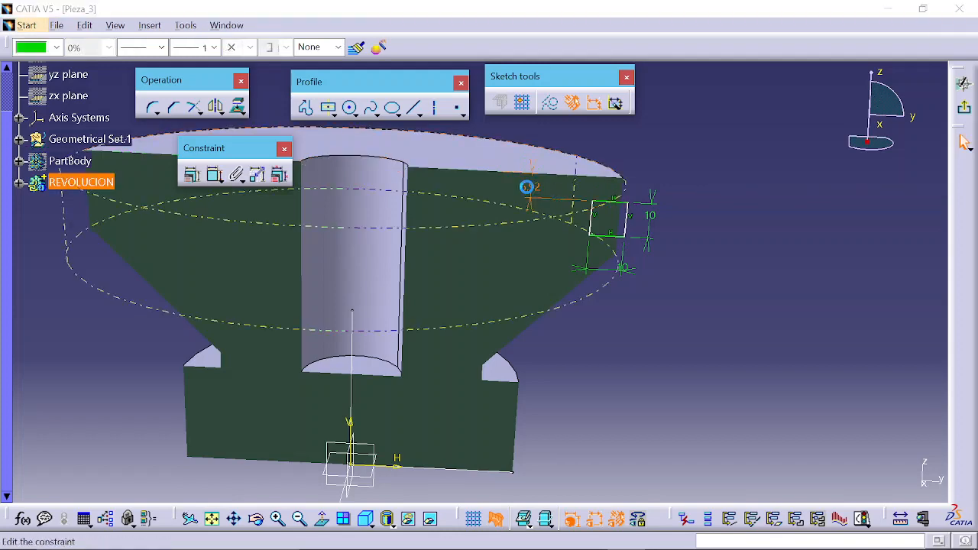
type("2")
key("Return")
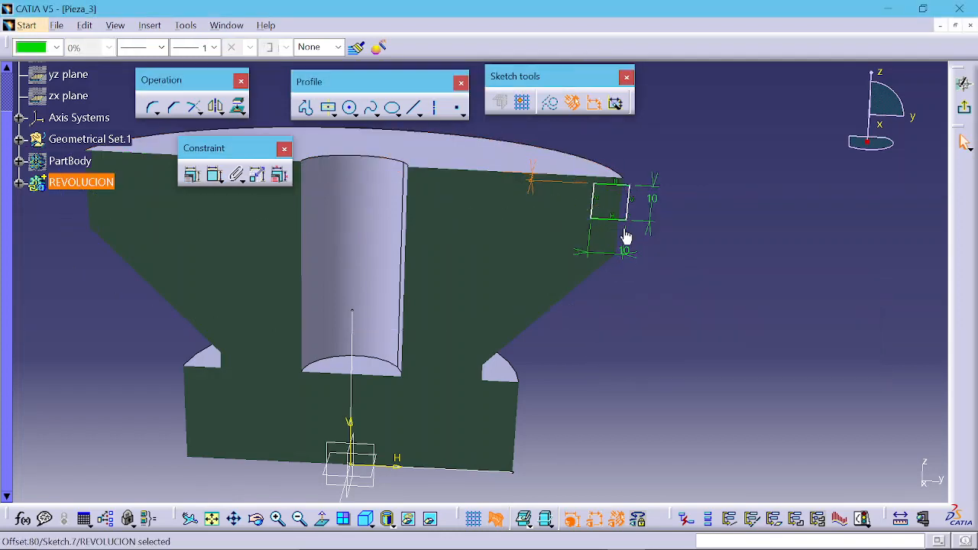
Step: Start another dimensional constraint on the square profile
middle_click_drag(625, 237, 469, 224)
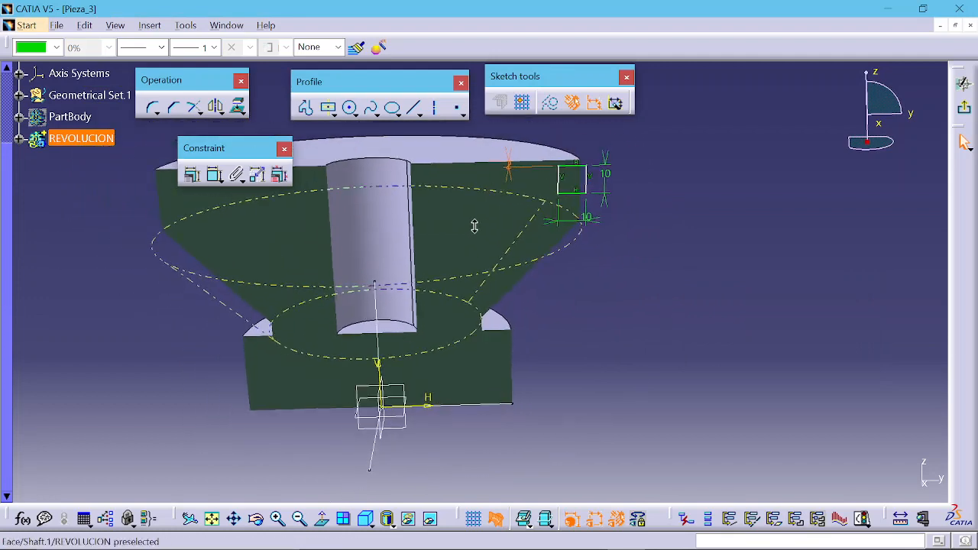
left_click(214, 175)
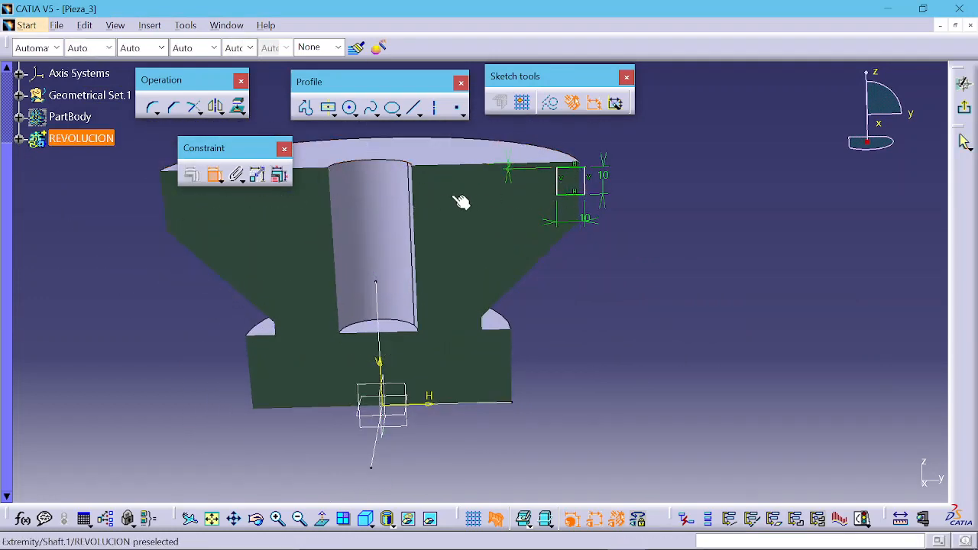
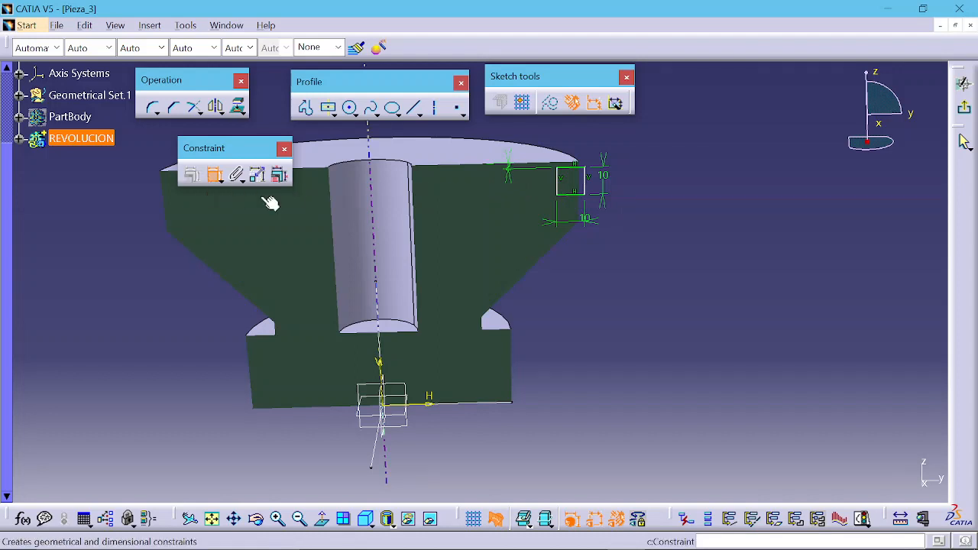
Step: Dimension the distance from the shaft axis to the square profile's left edge and set it to 69 mm
left_click(559, 190)
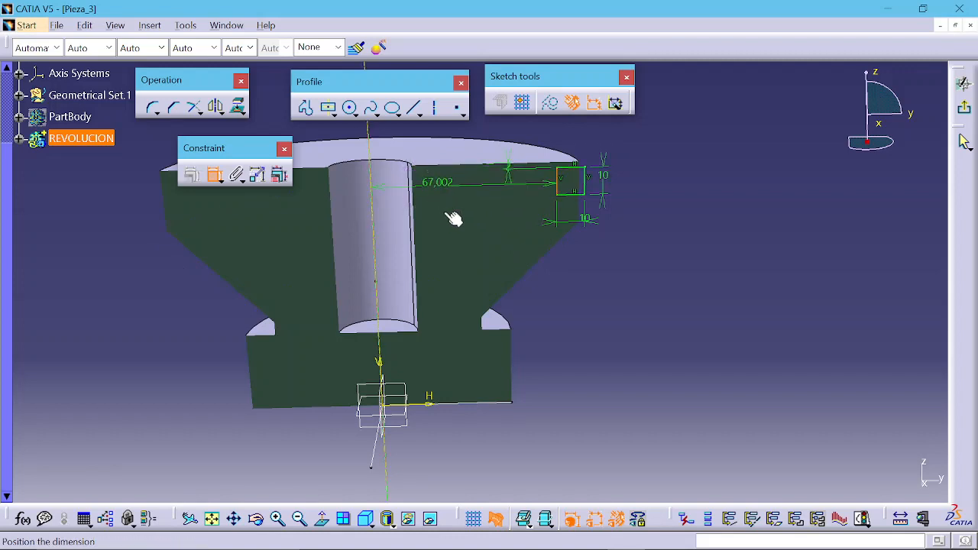
right_click(464, 238)
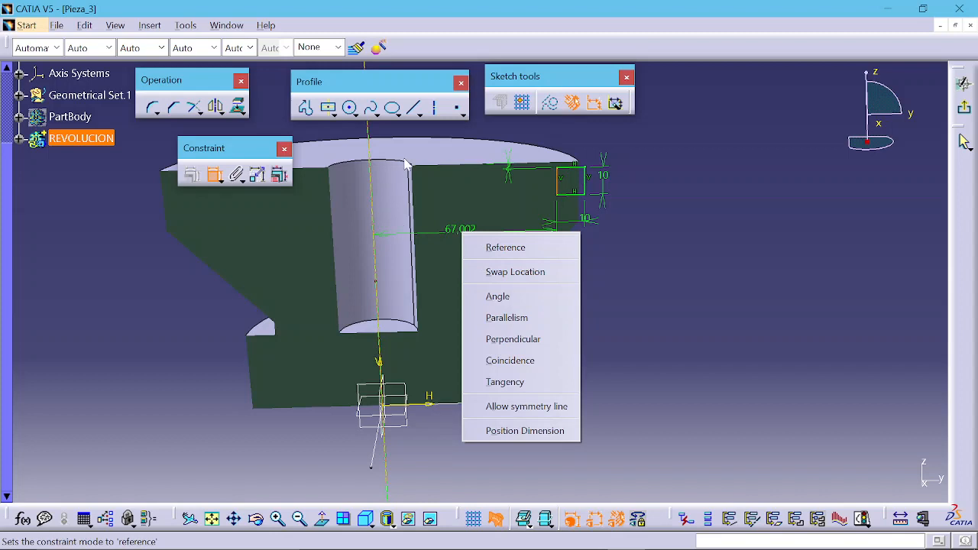
left_click(477, 136)
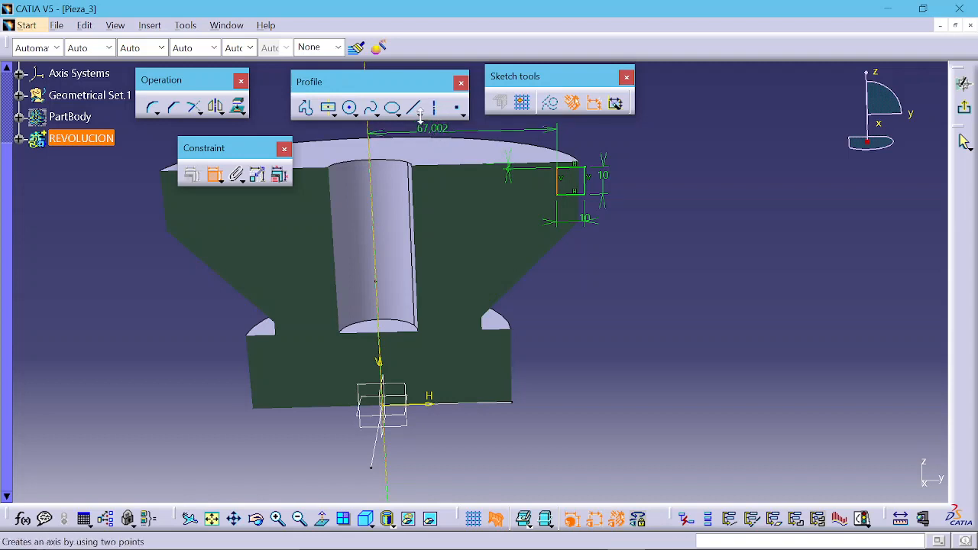
left_click(456, 135)
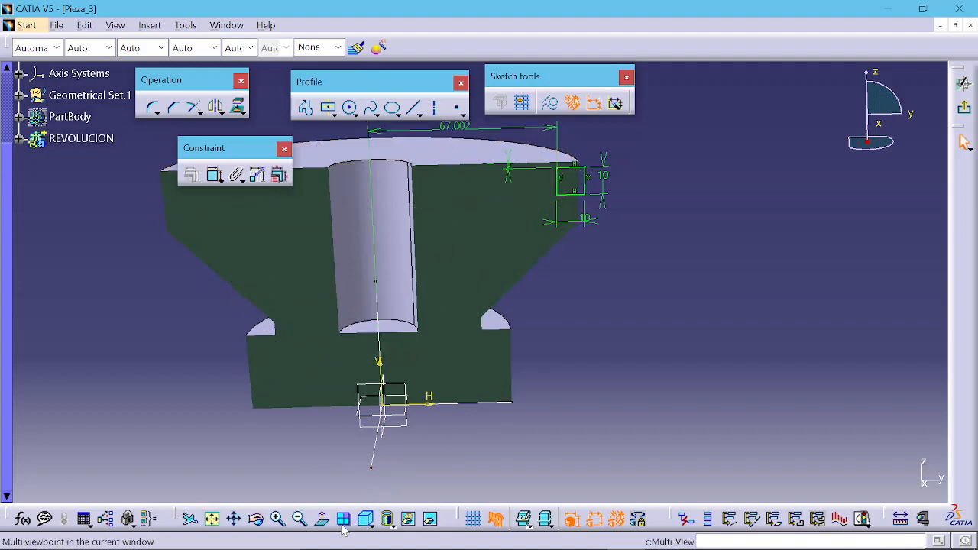
left_click(322, 520)
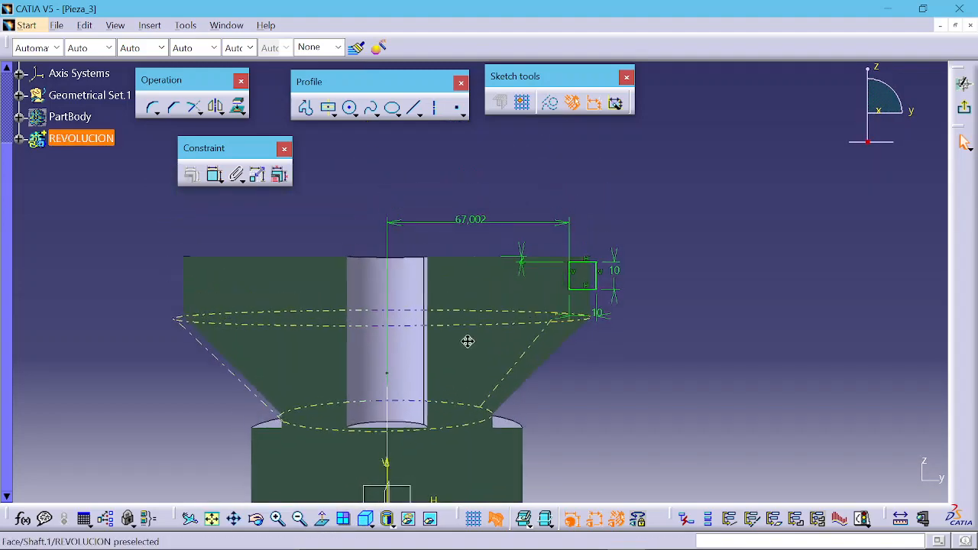
double_click(474, 224)
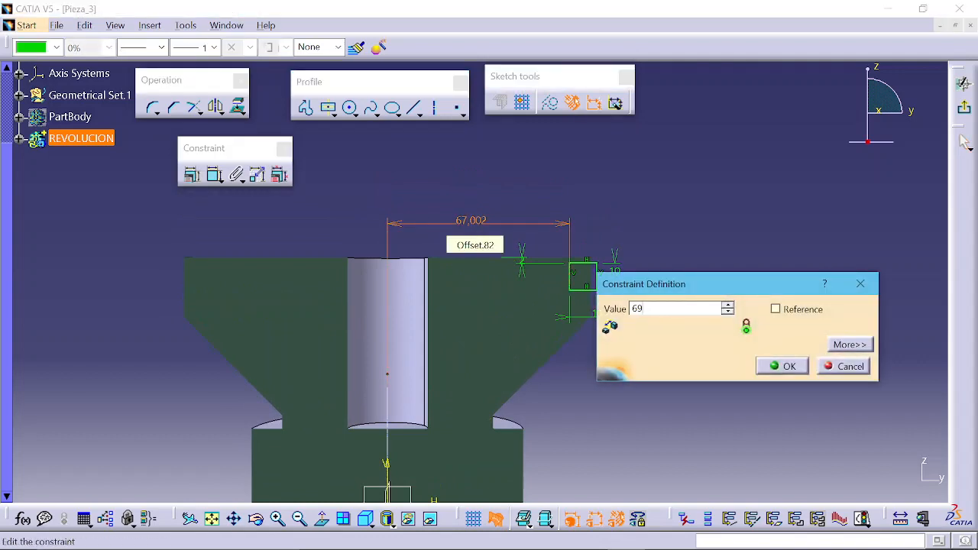
key("Return")
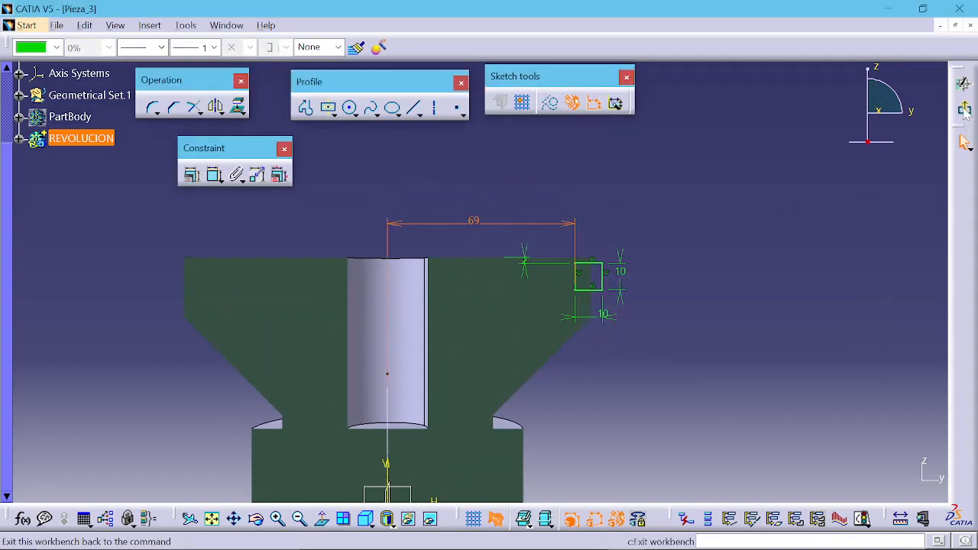
Step: Leave the sketch and start a Groove, selecting the square sketch as profile and the shaft axis as axis
left_click(965, 109)
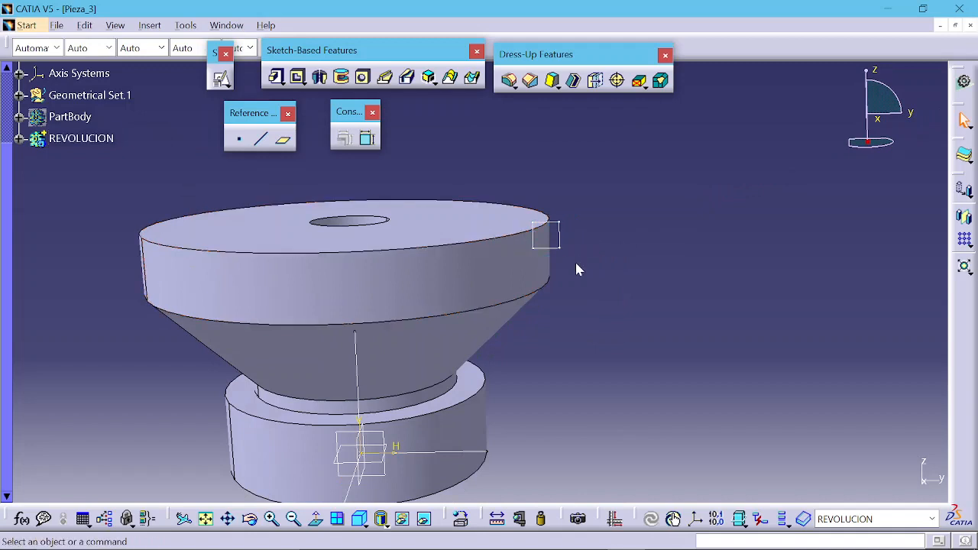
left_click(341, 77)
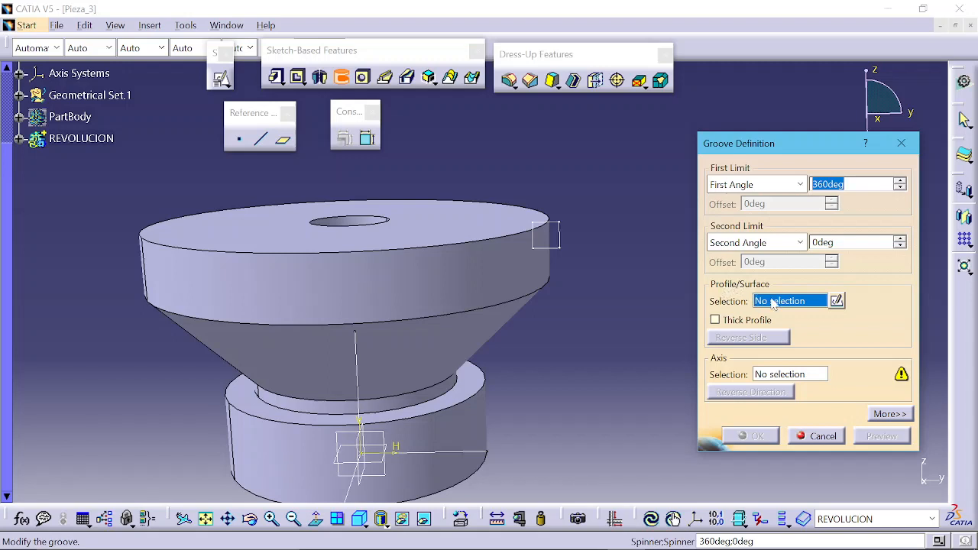
left_click(559, 241)
middle_click_drag(642, 336, 662, 272)
middle_click_drag(583, 284, 575, 310, "ctrl")
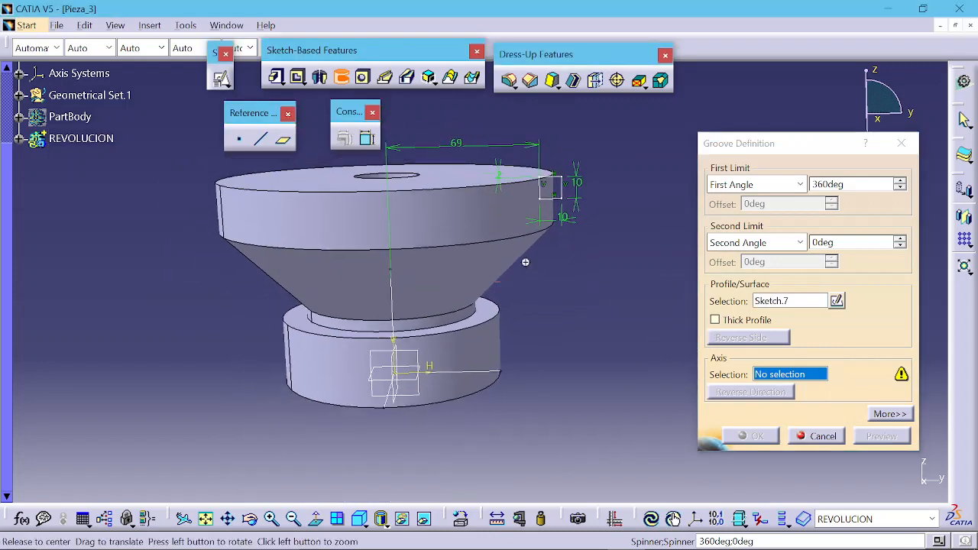
middle_click_drag(525, 262, 544, 293)
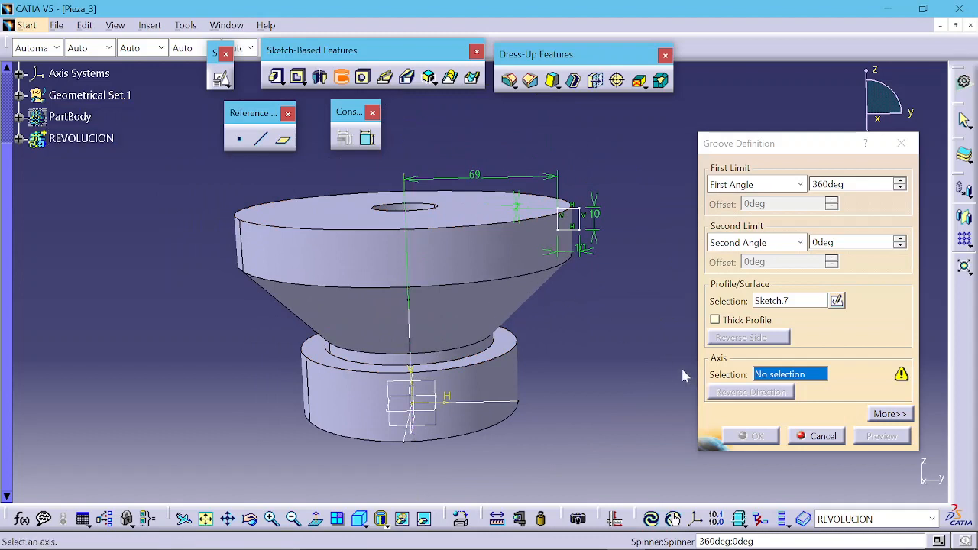
left_click(768, 375)
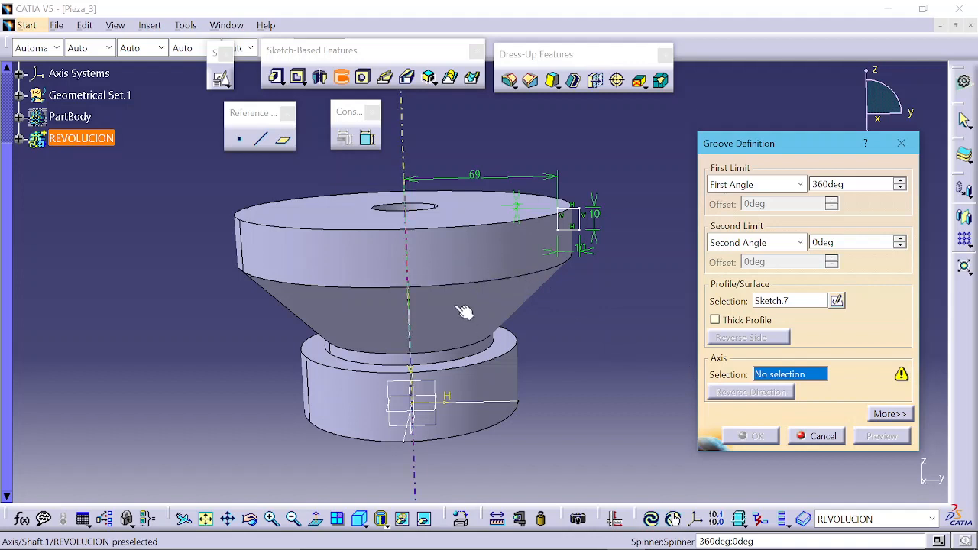
left_click(484, 387)
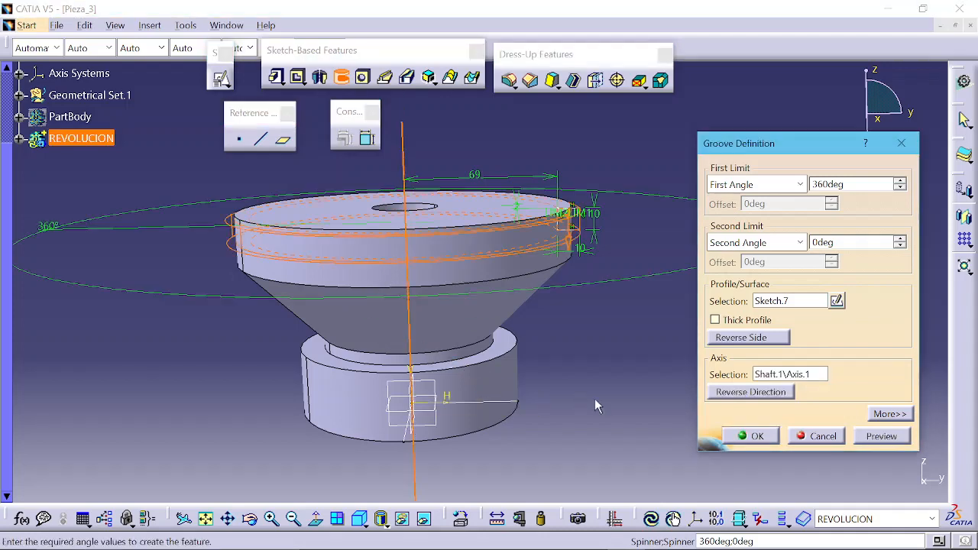
middle_click_drag(389, 257, 386, 157)
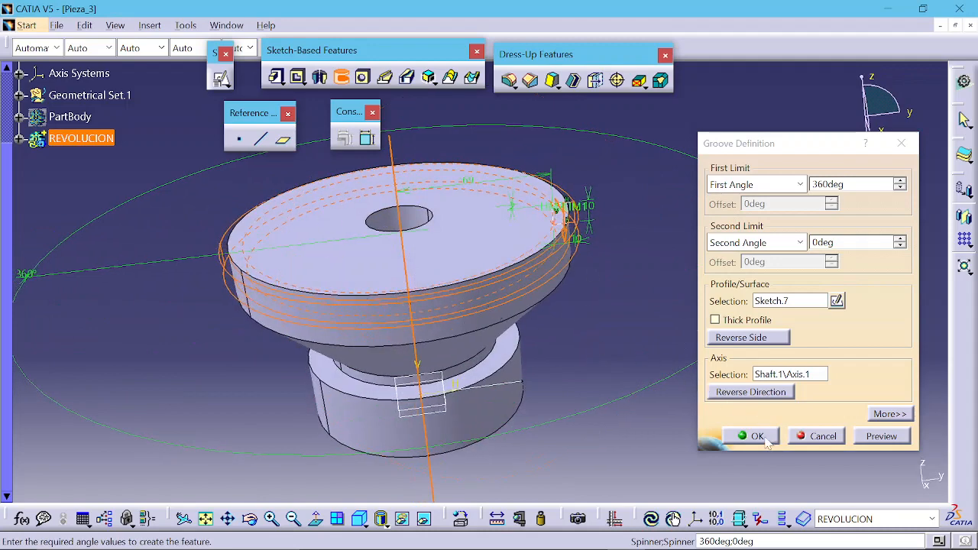
Step: Set the groove's first angle to 90 deg and preview the groove
double_click(829, 184)
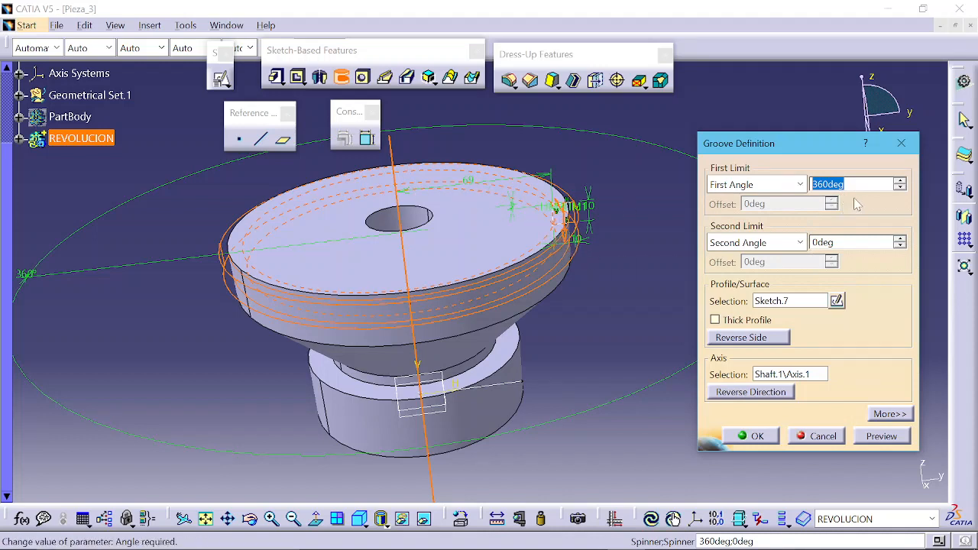
left_click(892, 441)
middle_click_drag(359, 307, 396, 237)
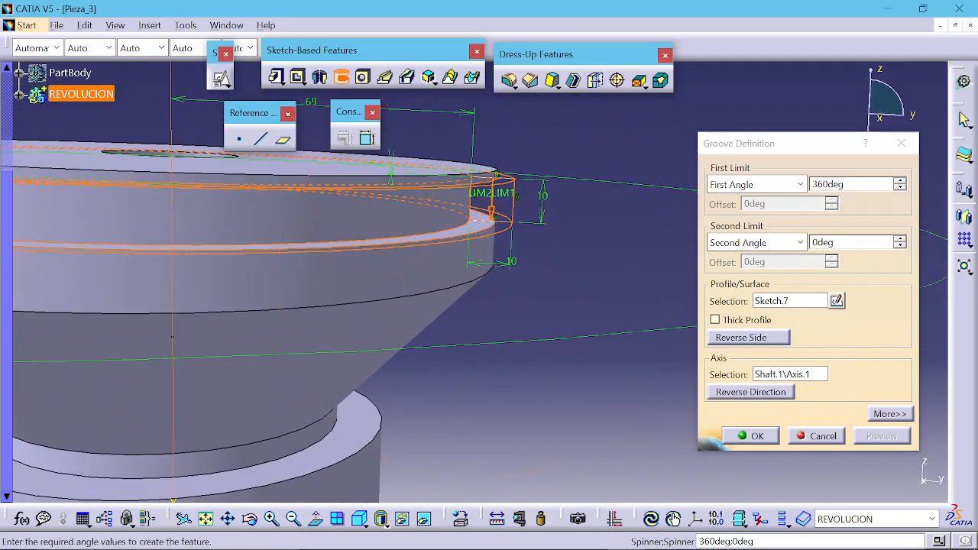
left_click(769, 191)
type("90")
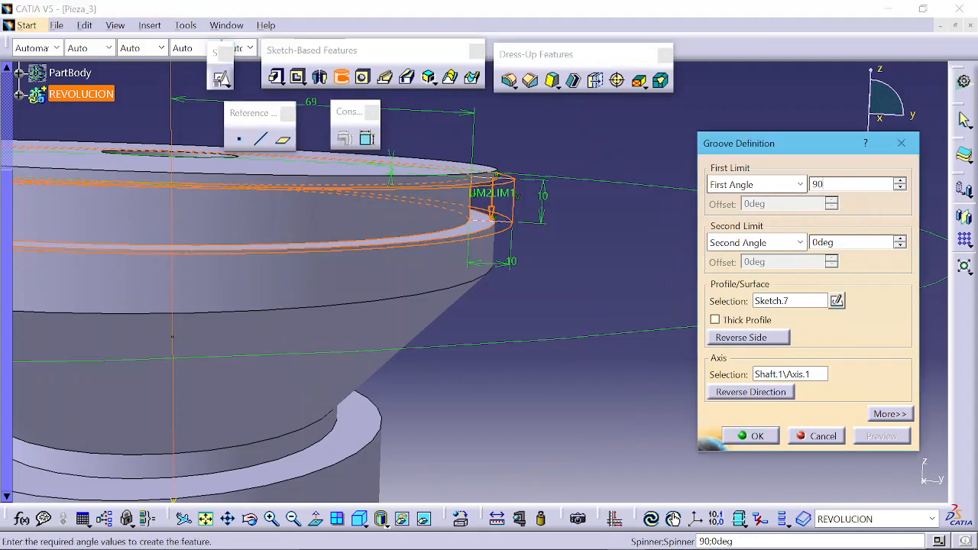
key("Tab")
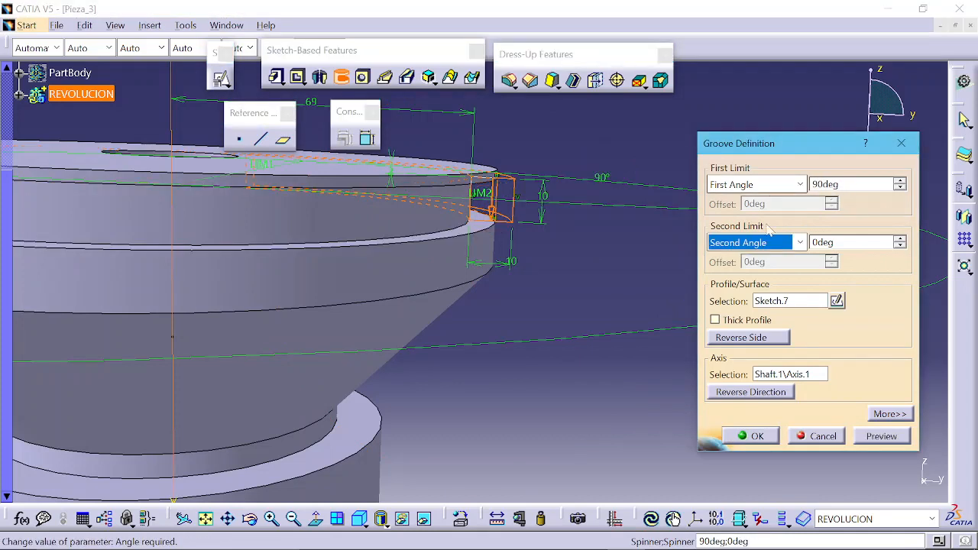
left_click(905, 438)
Step: Reverse the groove's direction, preview it again and confirm the groove
middle_click_drag(552, 235, 357, 254)
middle_click_drag(472, 225, 497, 255)
left_click(506, 205)
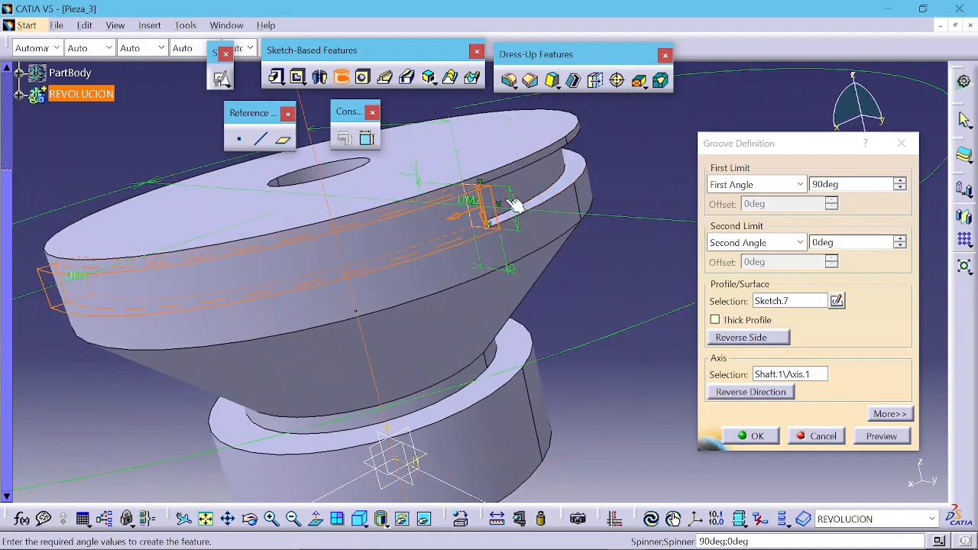
middle_click_drag(357, 293, 616, 330)
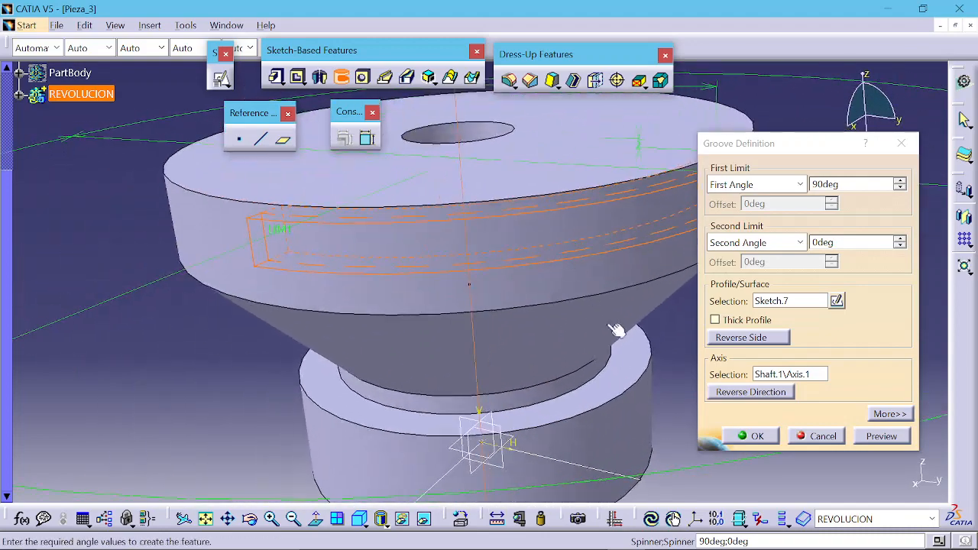
left_click(753, 393)
middle_click_drag(603, 341, 545, 322)
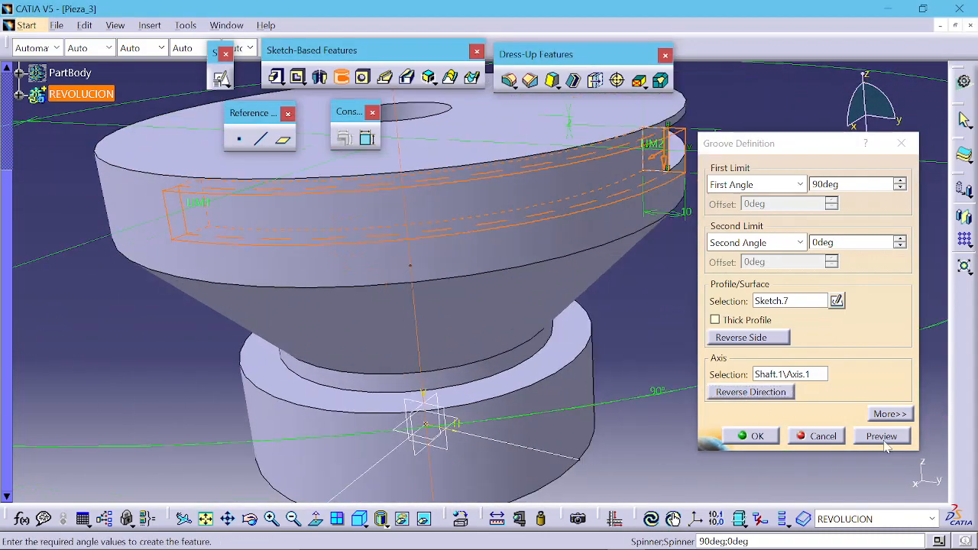
left_click(881, 436)
middle_click_drag(469, 258, 579, 335)
left_click(754, 435)
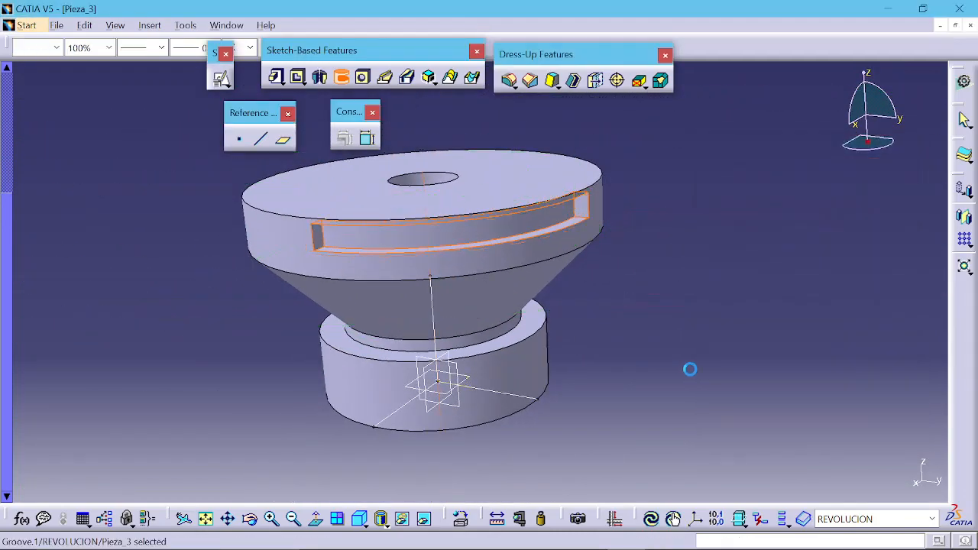
Step: Create a positioned sketch on the ALZADO plane and cut the part by the sketch plane
middle_click_drag(629, 353, 541, 302)
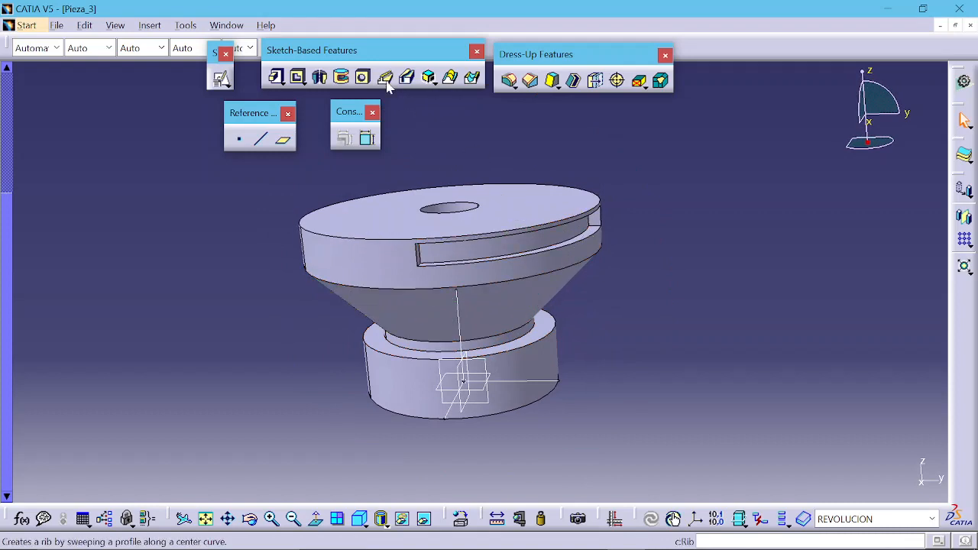
left_click(498, 368)
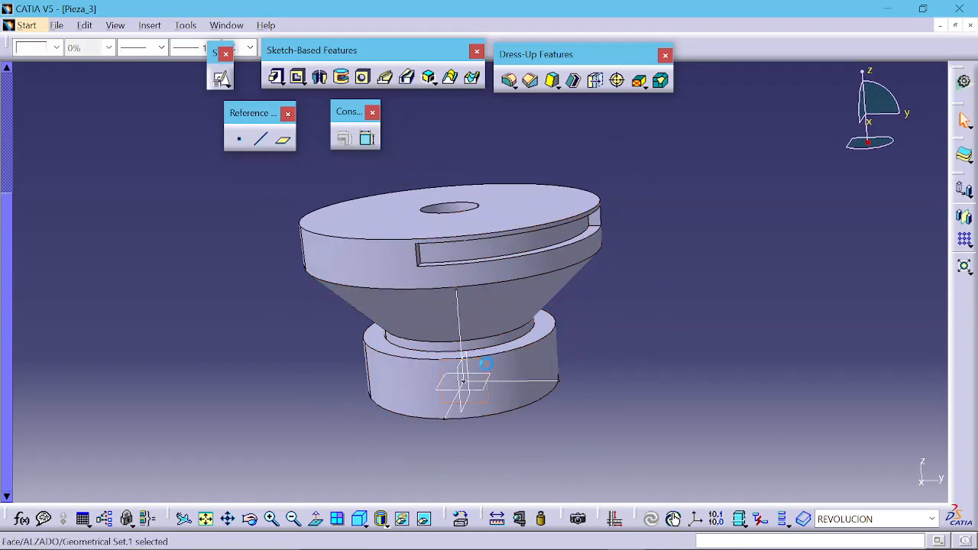
left_click(220, 83)
left_click(447, 365)
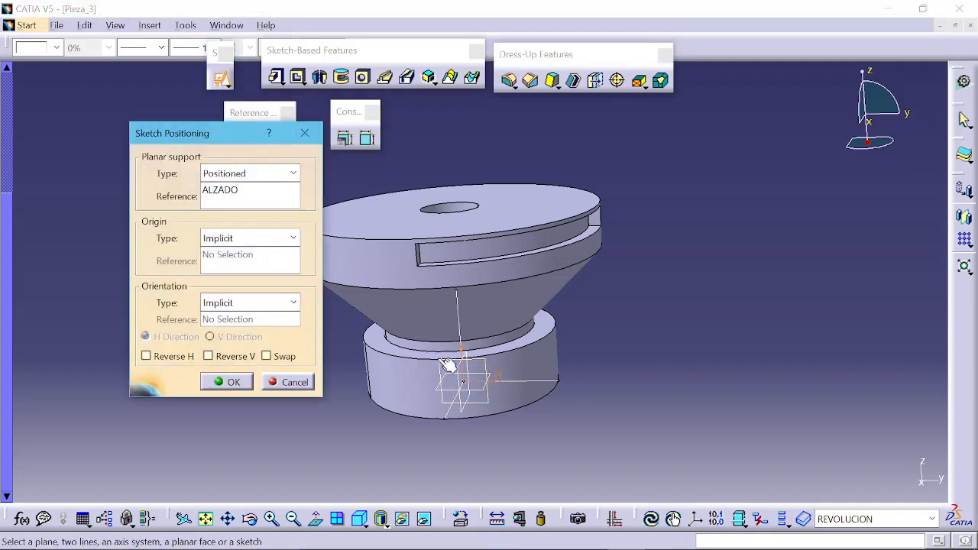
left_click(214, 388)
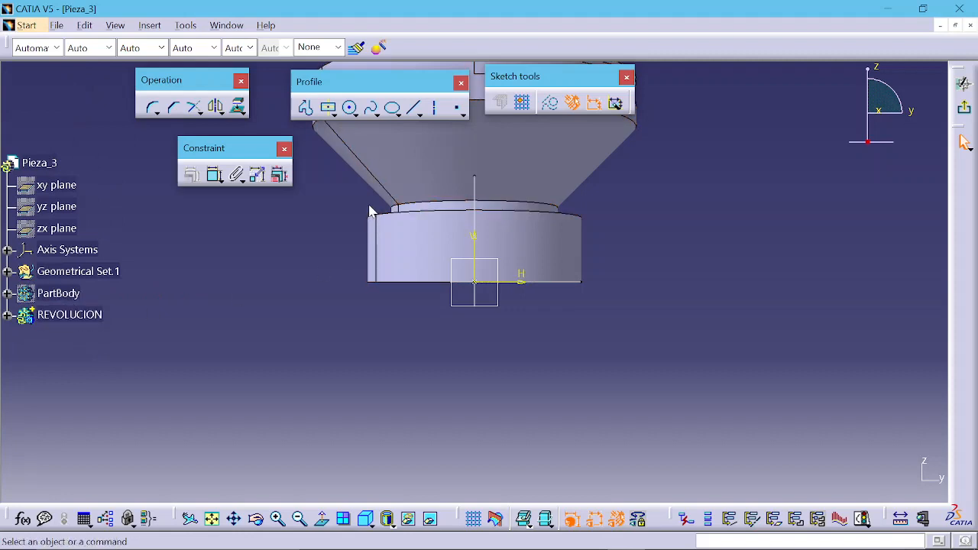
middle_click_drag(365, 211, 347, 387)
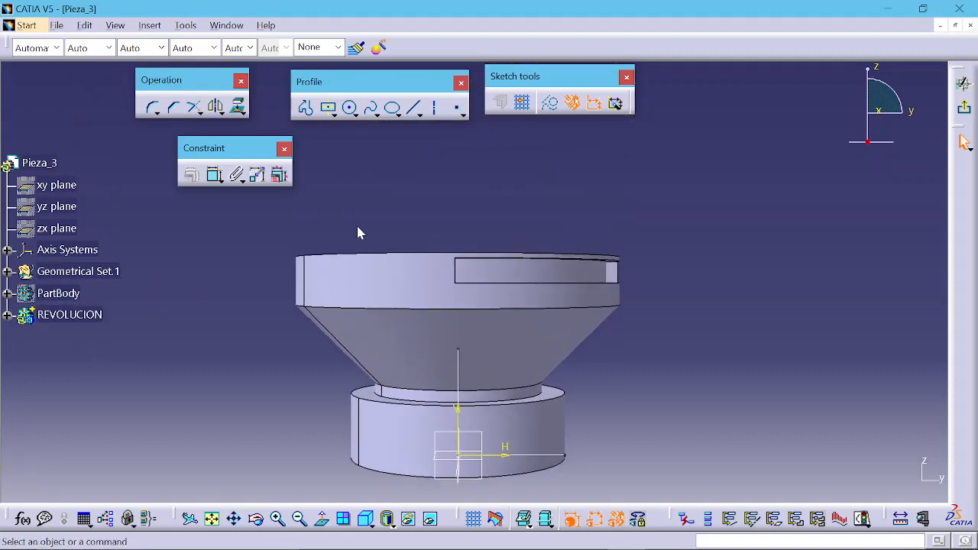
left_click(495, 519)
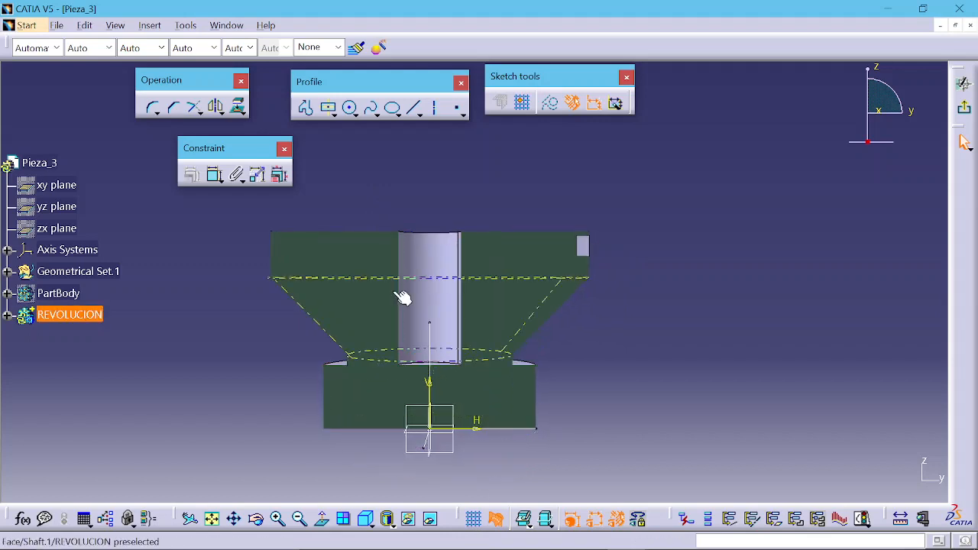
Step: Start a profile path: a vertical line up from above the part, a tangent arc over the top, a long vertical line down and a tangent arc at the bottom
left_click(308, 111)
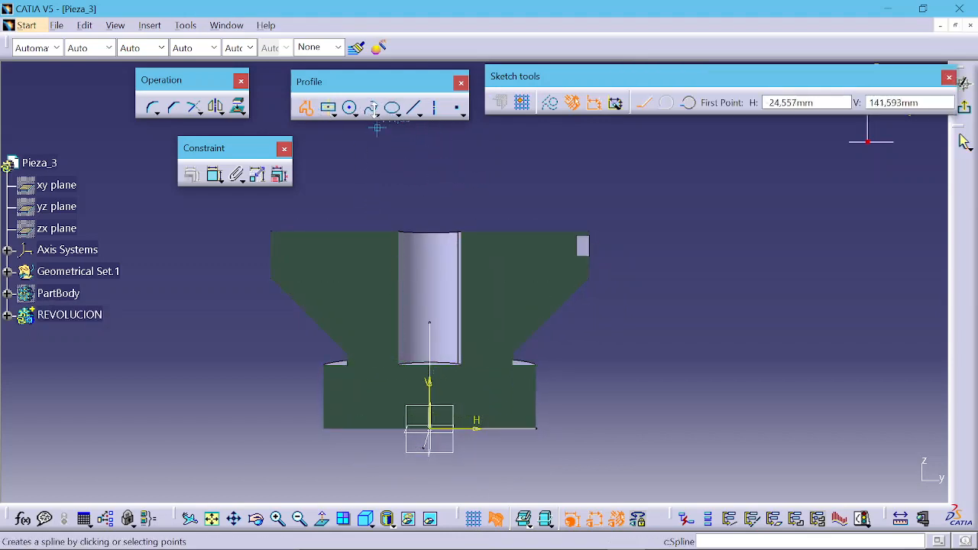
middle_click_drag(476, 184, 464, 216)
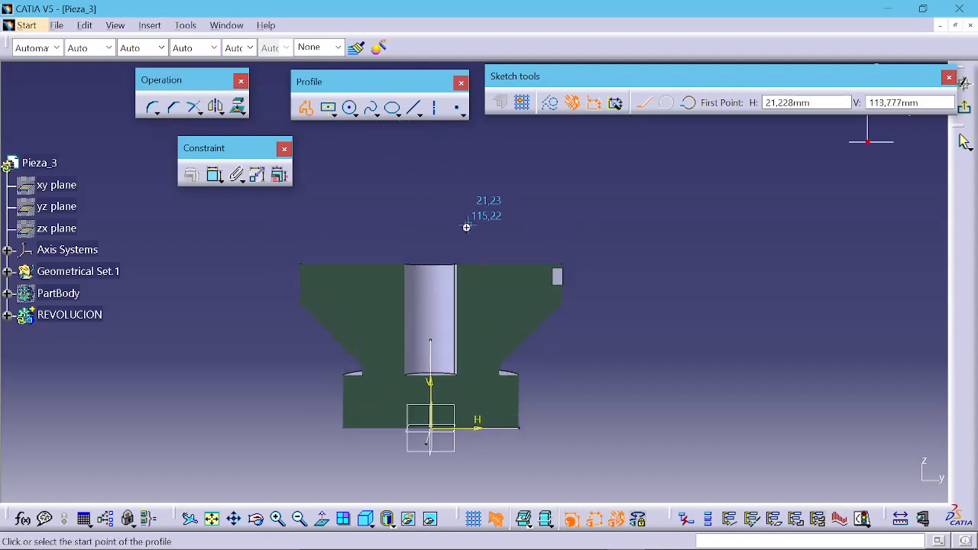
left_click(468, 245)
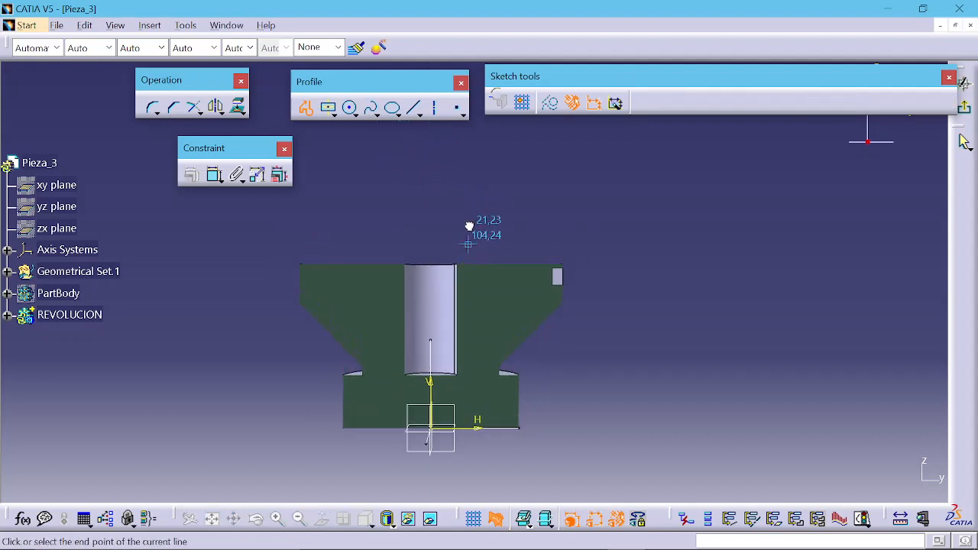
left_click(468, 146)
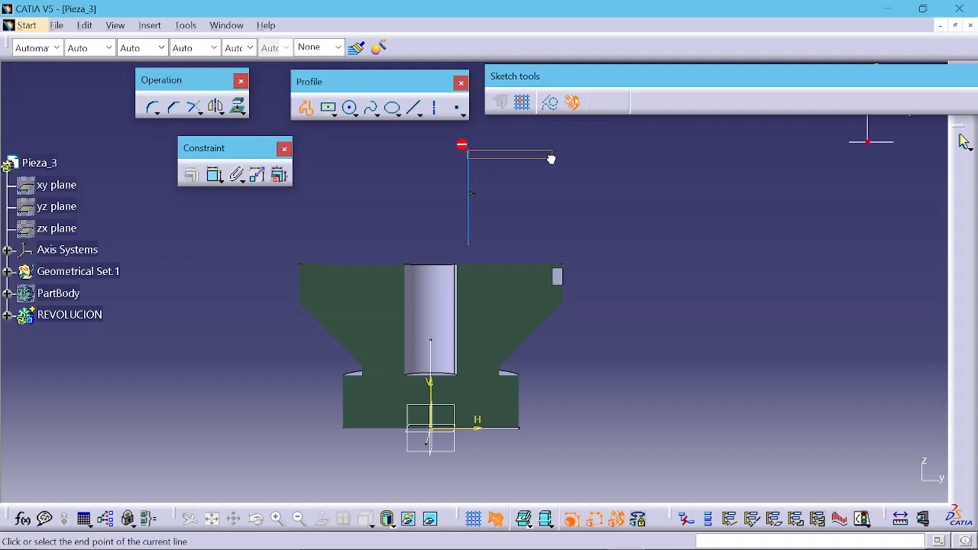
left_click(645, 154)
middle_click_drag(648, 386, 658, 269)
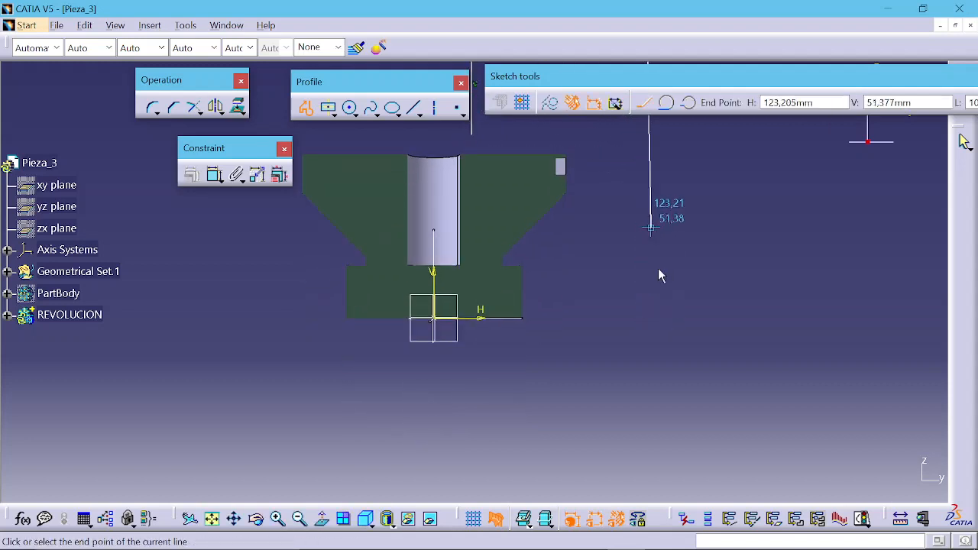
left_click(647, 374)
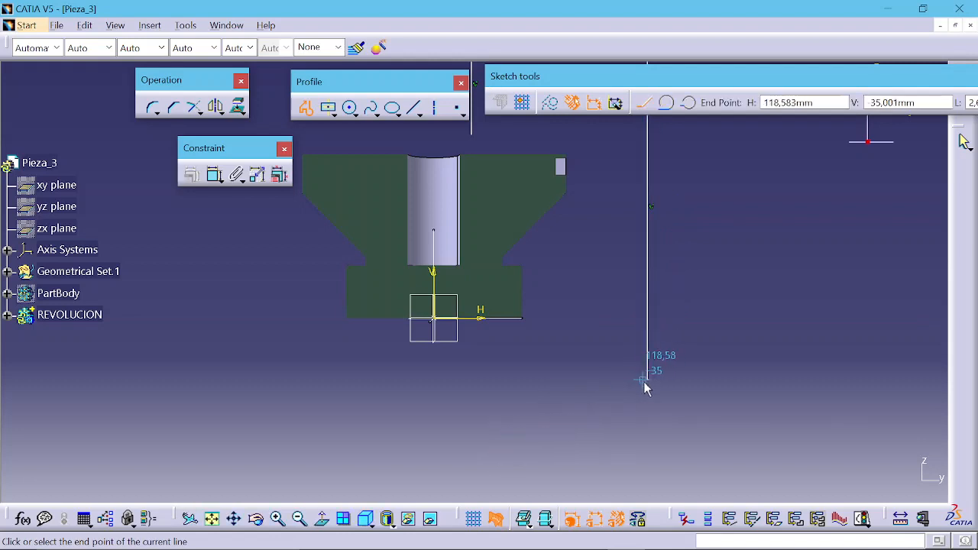
left_click_drag(576, 425, 484, 451)
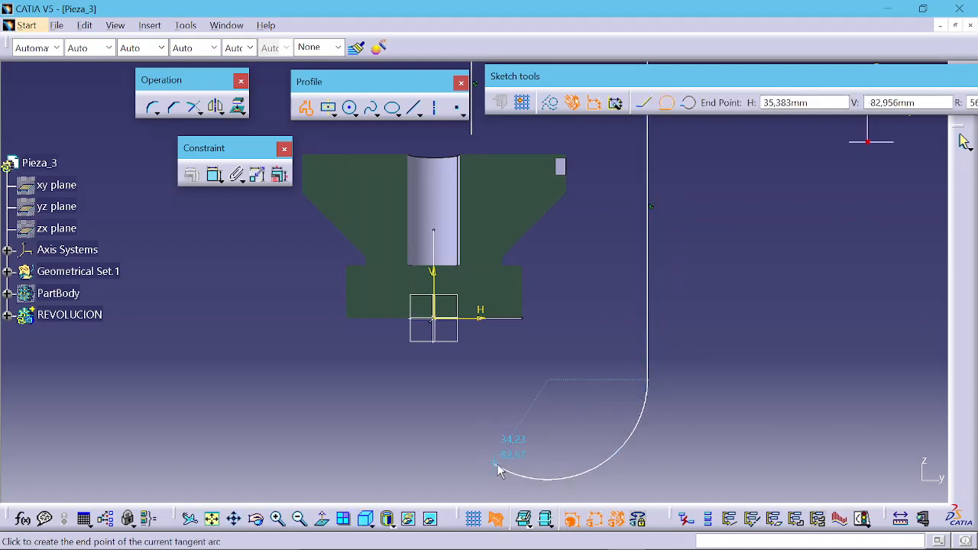
left_click(500, 464)
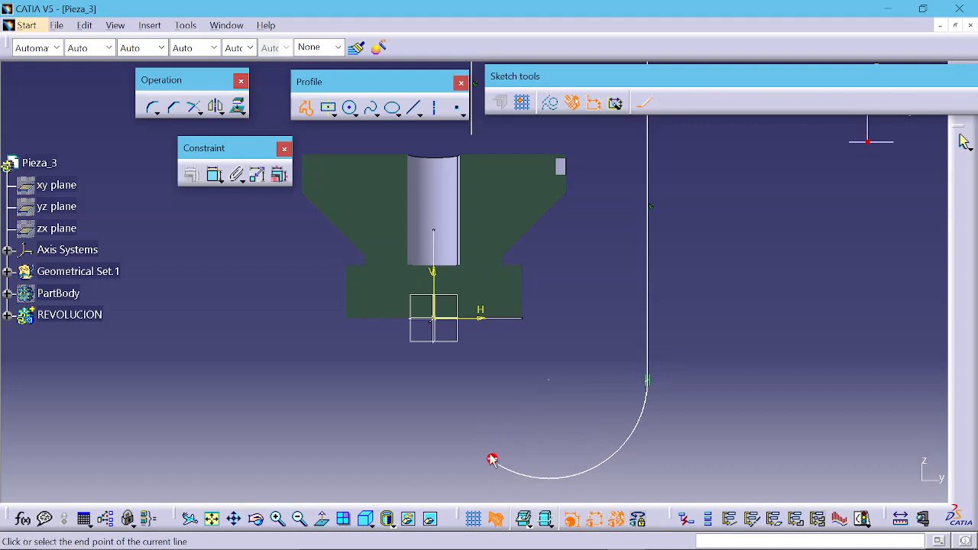
Step: Continue the profile with a line to the axis, a tangent arc and a short line ending near the part, then leave the sketch
left_click(429, 423)
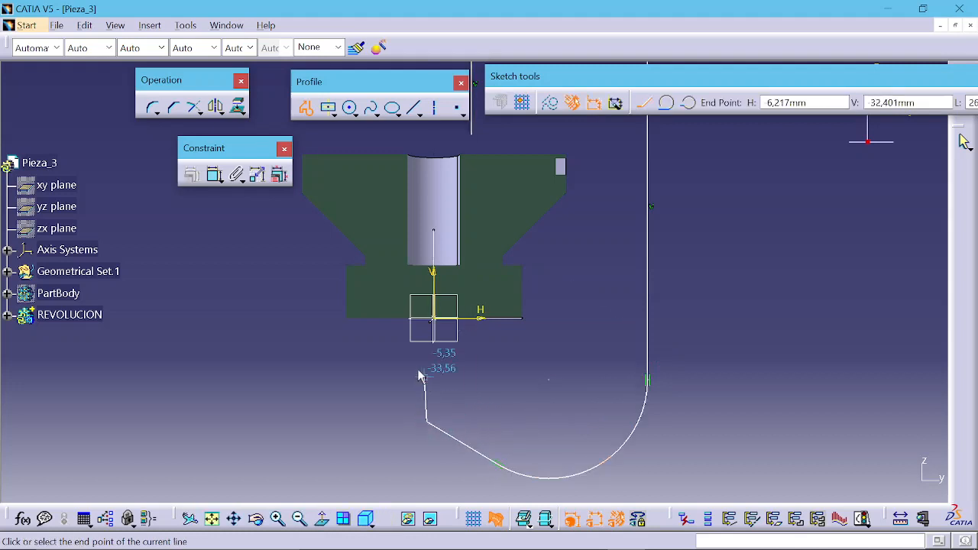
left_click_drag(428, 422, 406, 410)
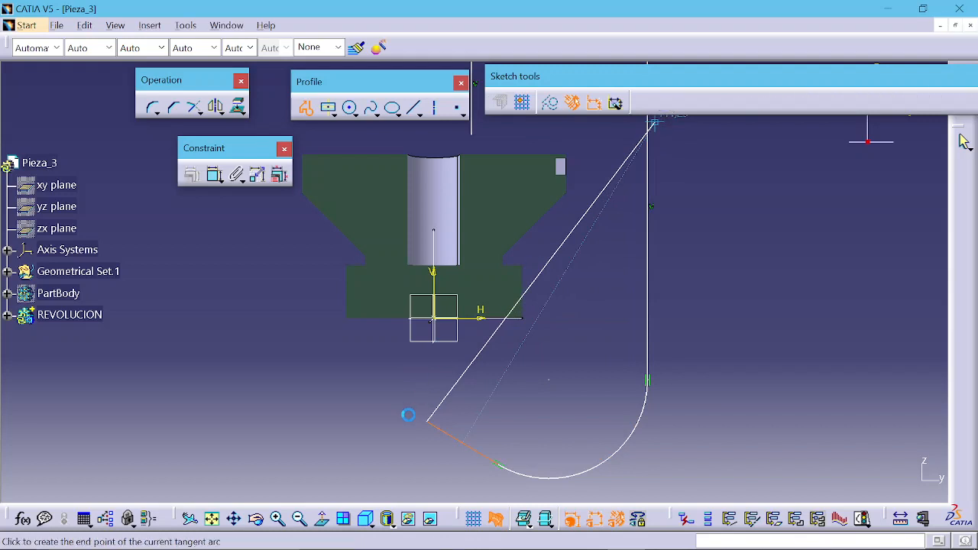
left_click(399, 376)
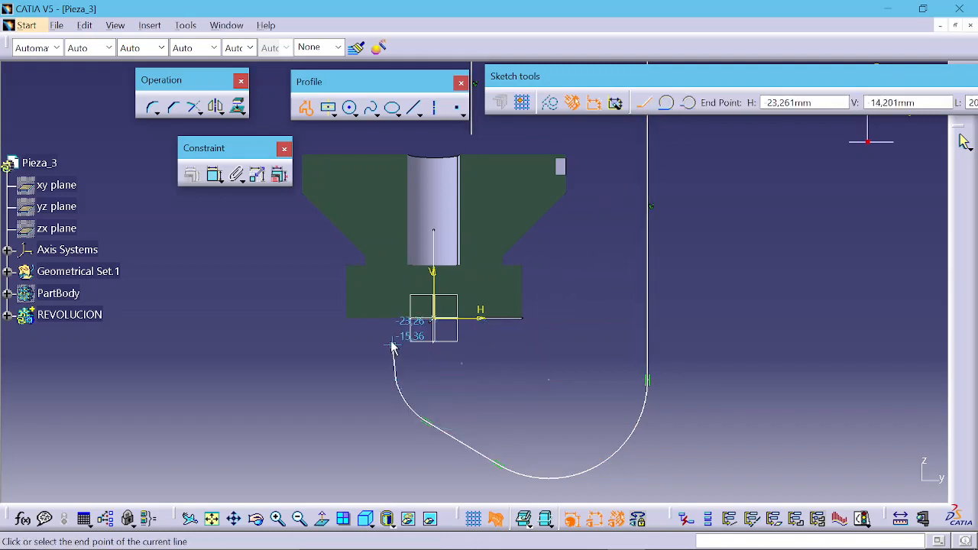
left_click(386, 342)
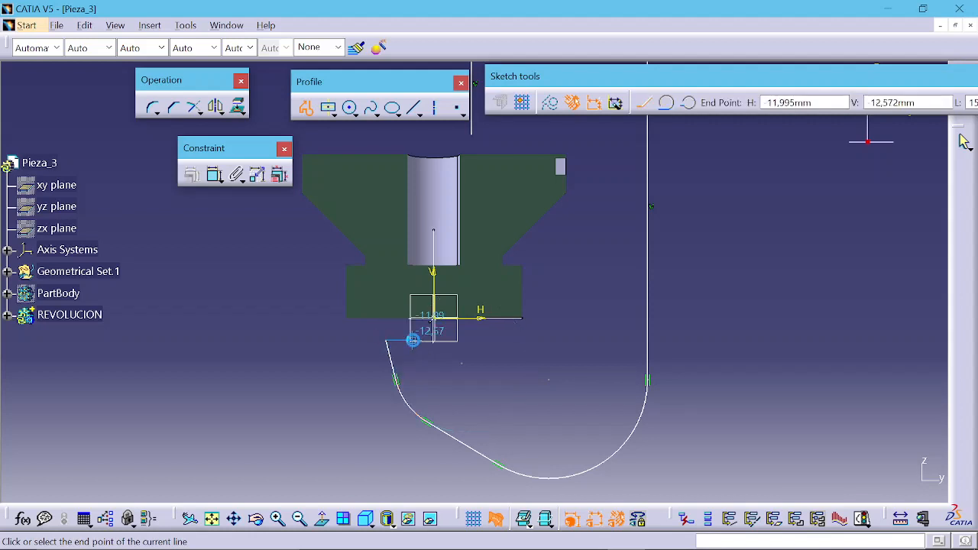
key("Escape")
left_click(551, 298)
middle_click_drag(550, 299, 548, 319, "ctrl")
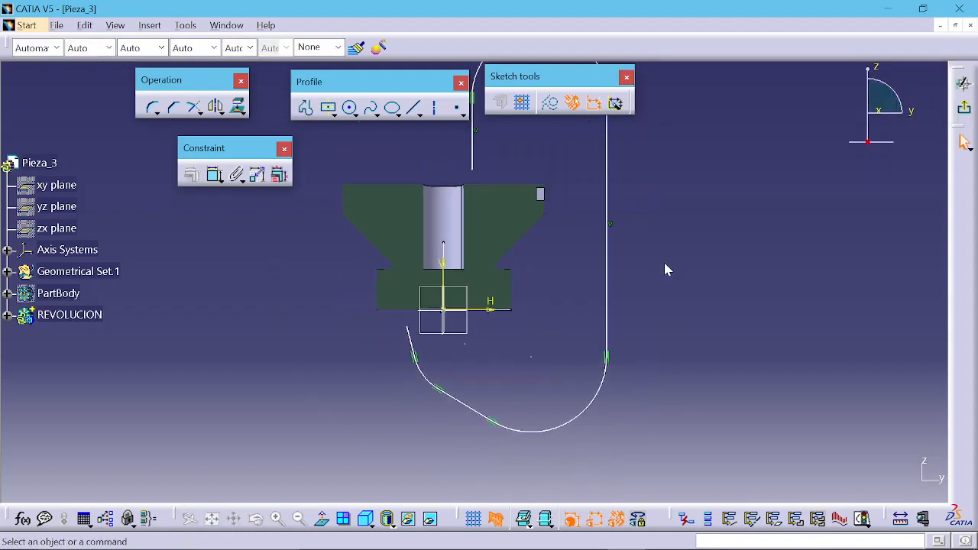
middle_click_drag(544, 183, 542, 199, "ctrl")
middle_click_drag(542, 198, 555, 258)
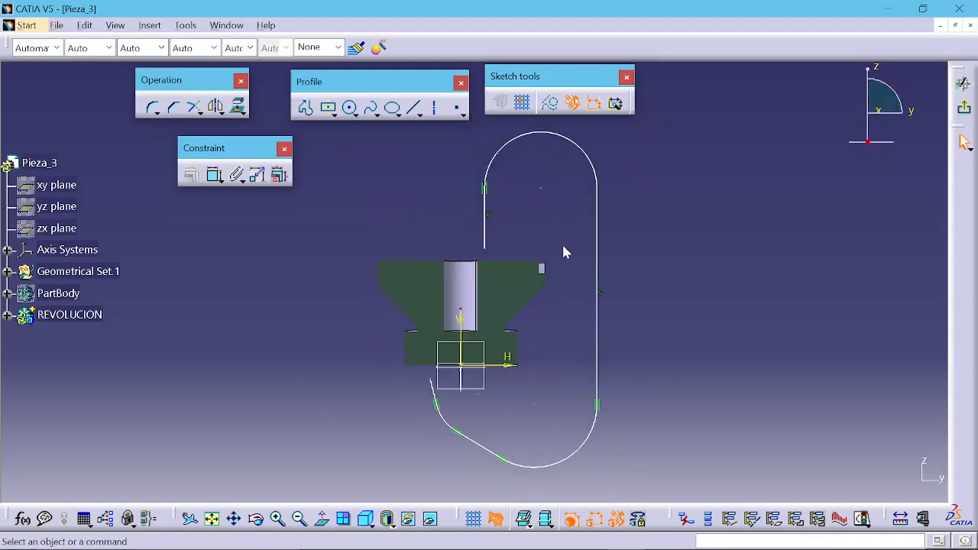
left_click(964, 107)
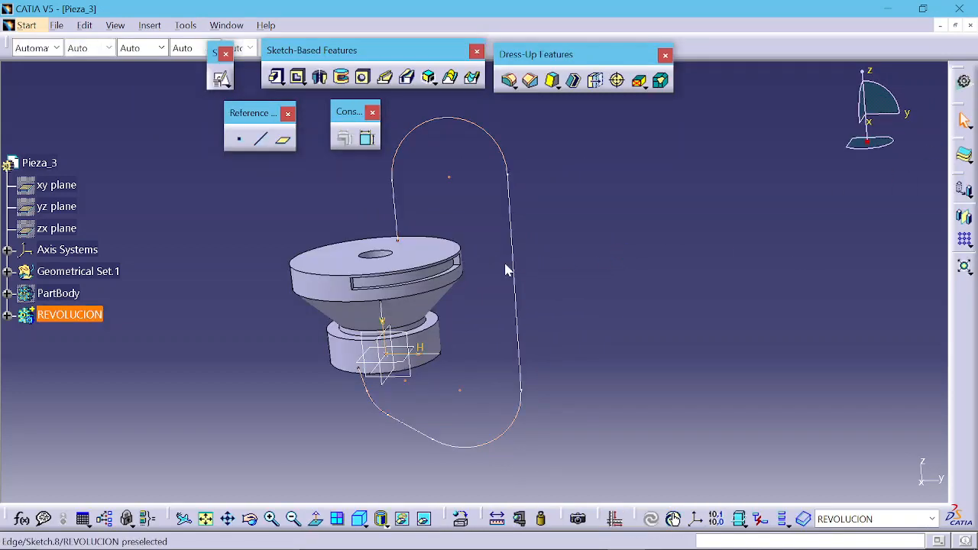
Step: Create a plane normal to the profile's first vertical line at ratio 0 along the curve, with reversed direction
middle_click_drag(505, 270, 484, 262)
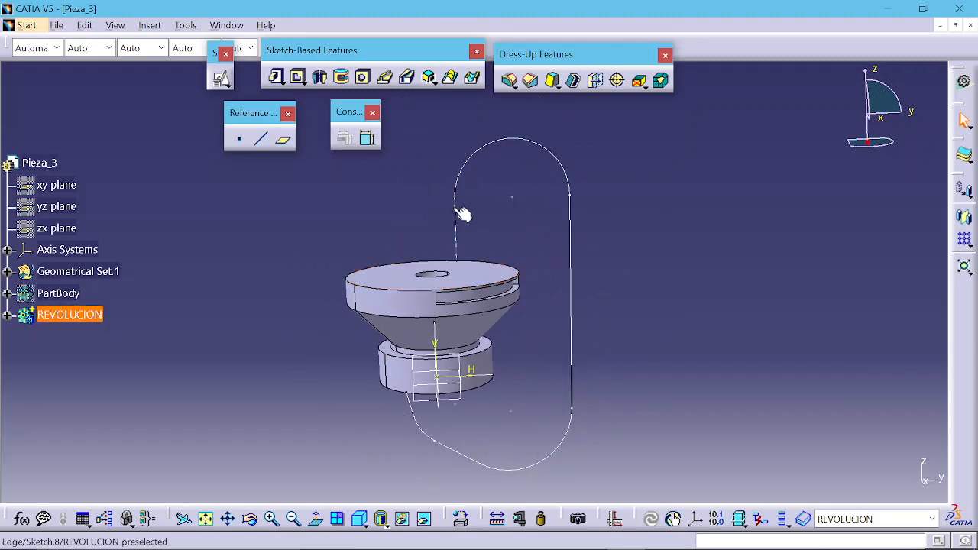
middle_click_drag(429, 219, 451, 230)
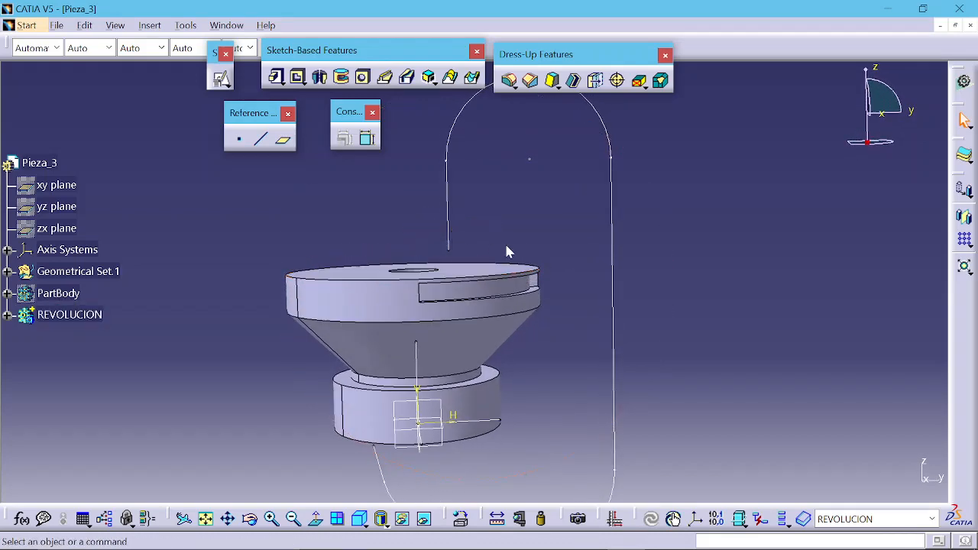
middle_click_drag(500, 187, 503, 227)
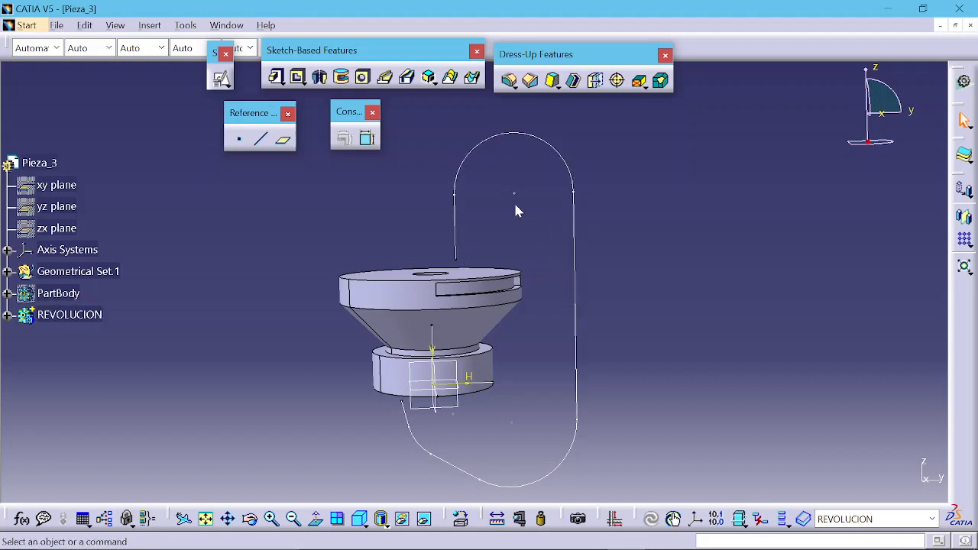
left_click(284, 142)
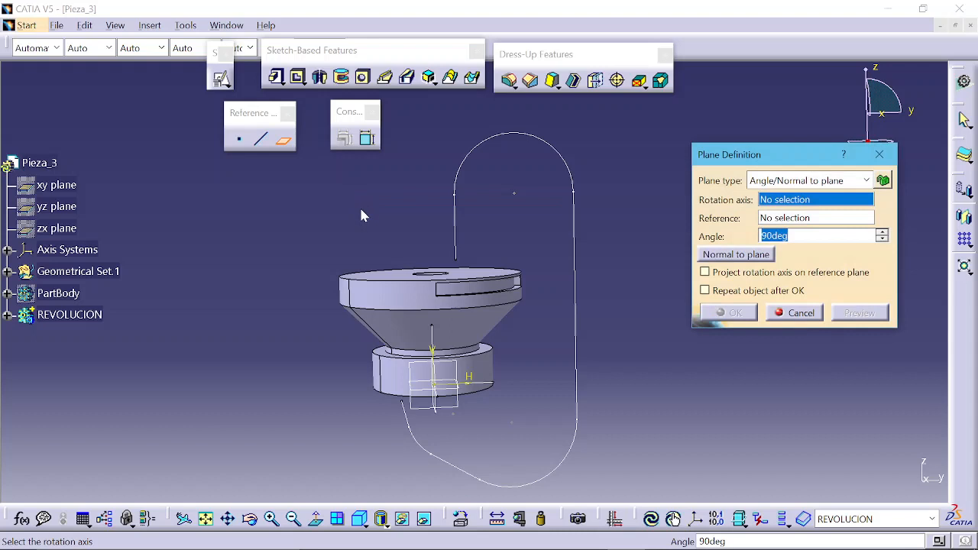
left_click(458, 241)
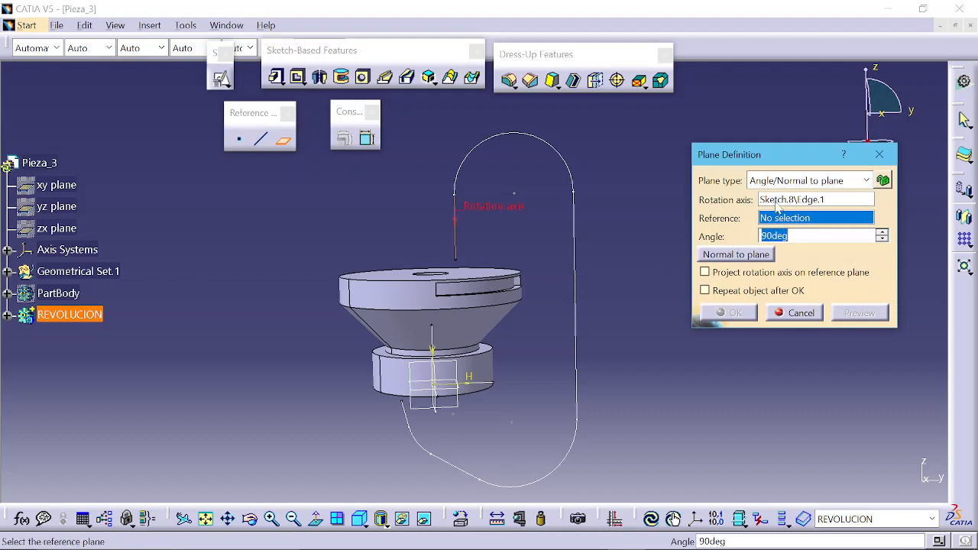
left_click(788, 181)
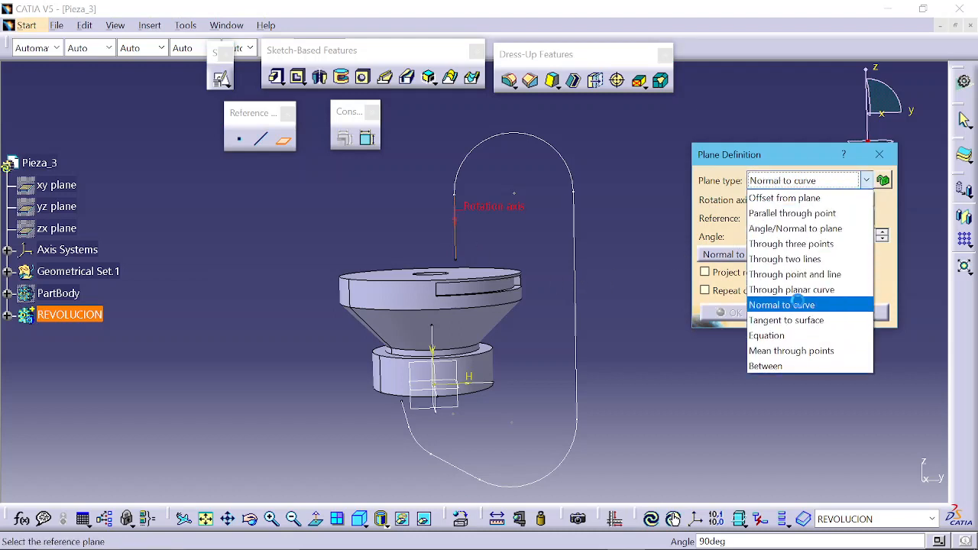
left_click(799, 304)
left_click(704, 236)
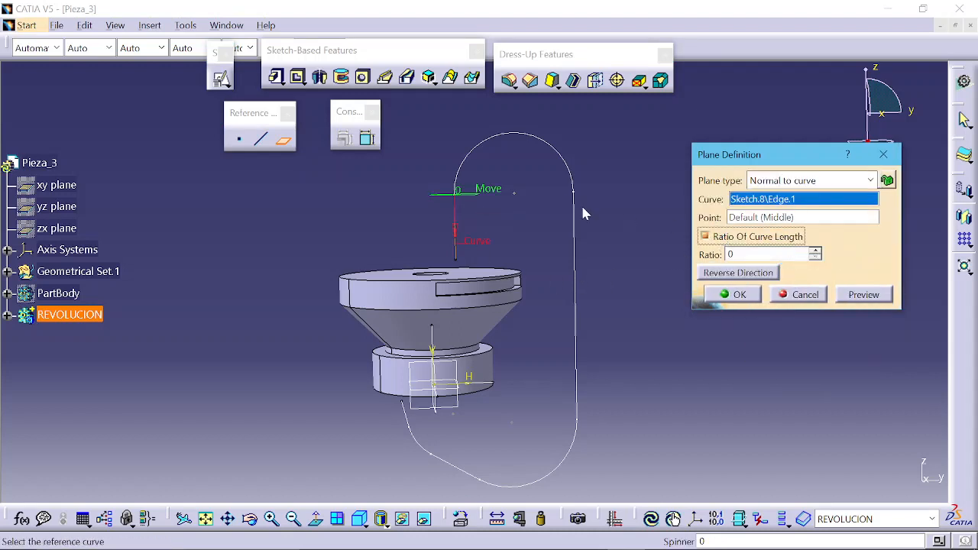
left_click(732, 274)
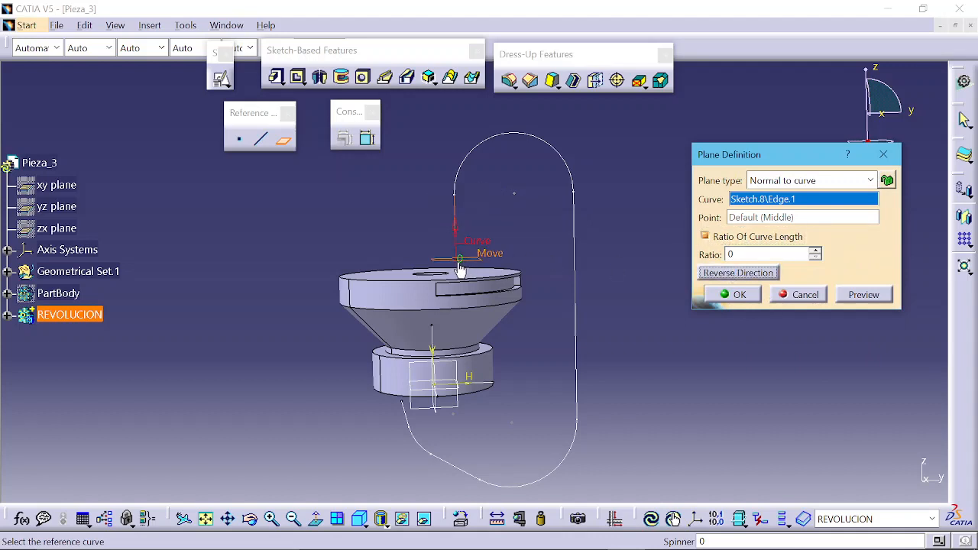
left_click(722, 297)
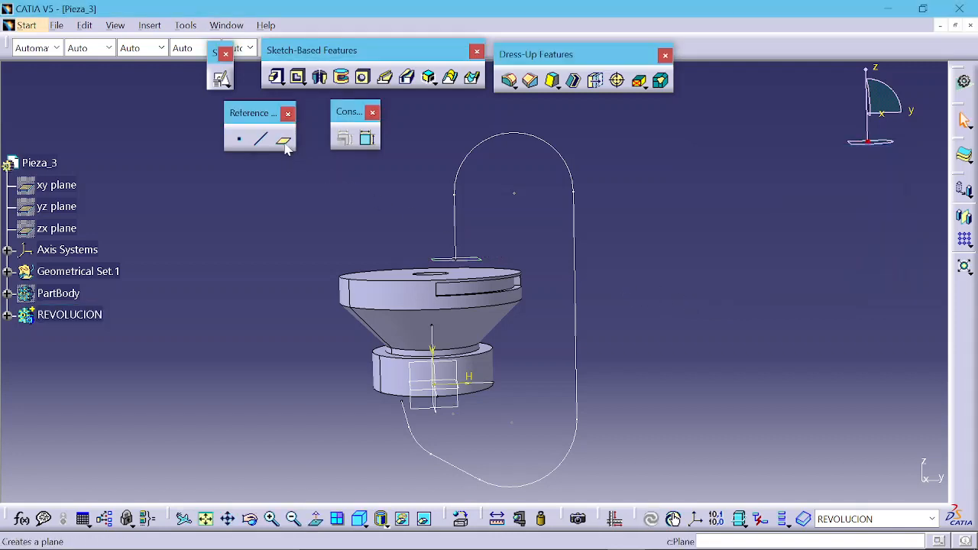
Step: Create a second plane normal to the whole profile sketch, positioned by curve-length ratio 0
left_click(283, 142)
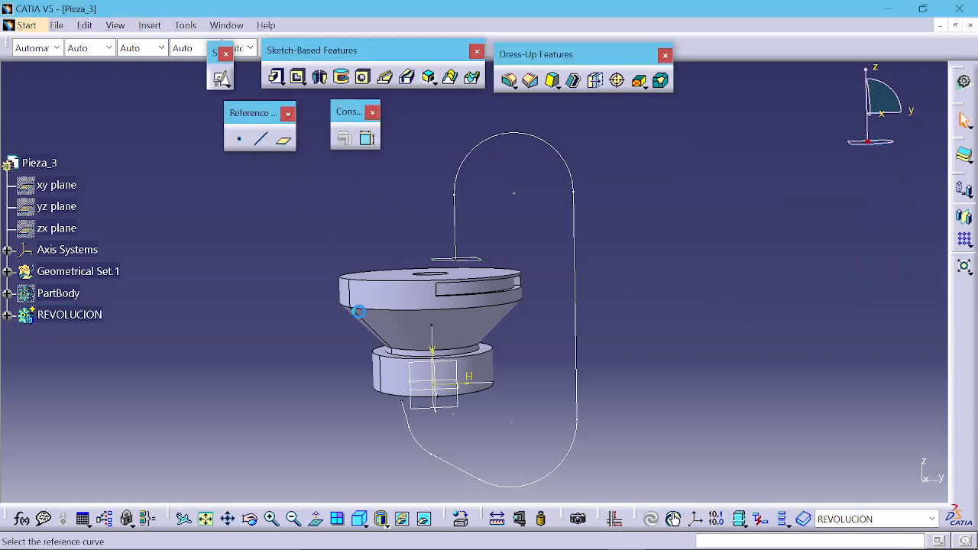
left_click(411, 415)
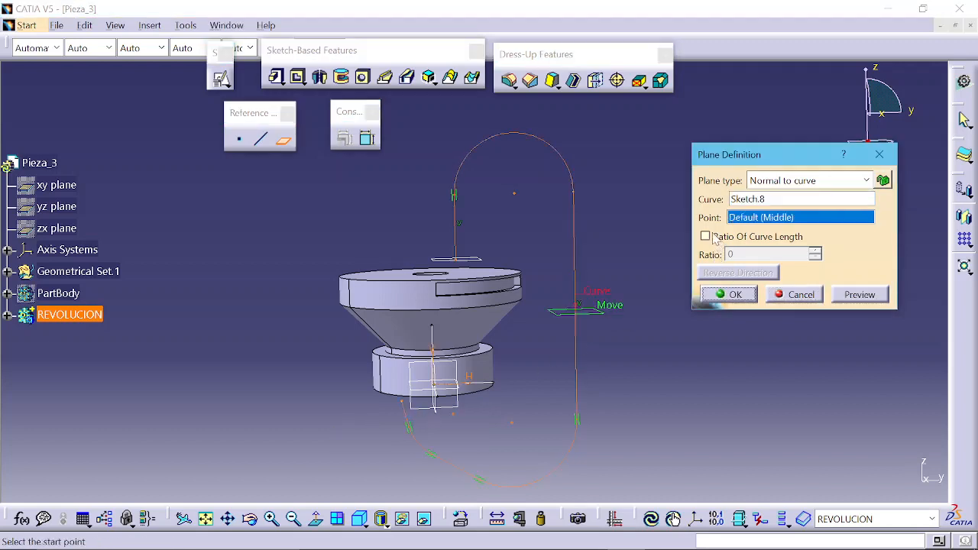
left_click(705, 237)
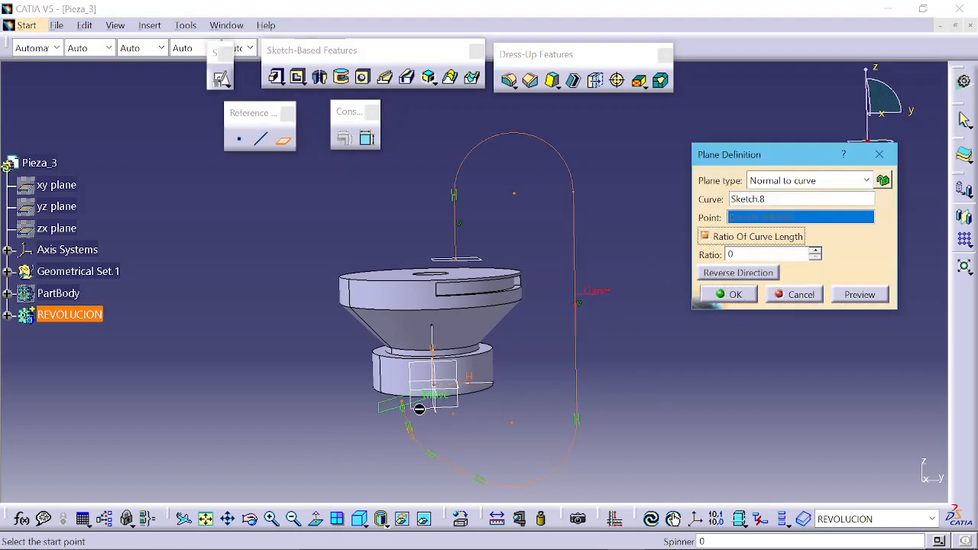
left_click(734, 300)
Step: Start a positioned sketch on Plane.4 with its origin projected from the path's start vertex, reversing H and swapping the axes
middle_click_drag(631, 385, 681, 316)
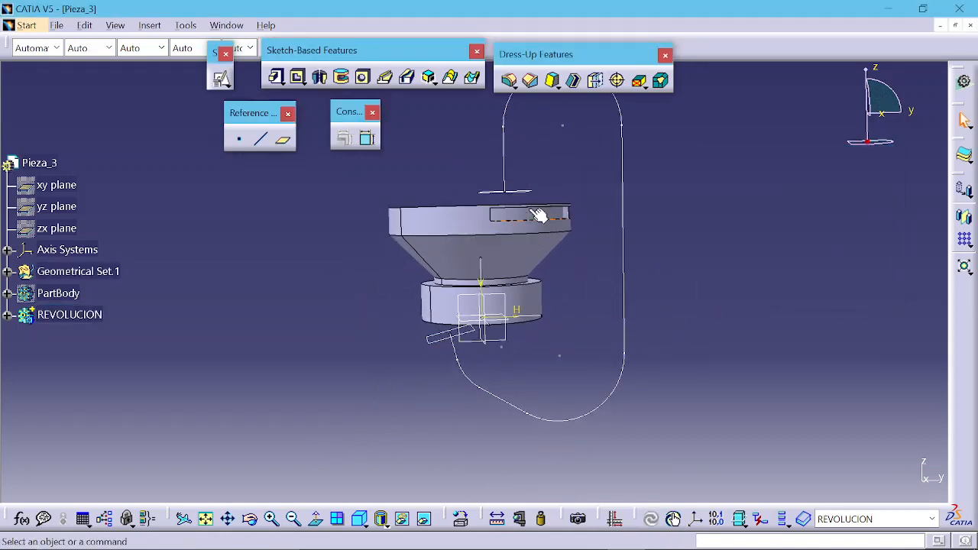
middle_click(476, 223)
middle_click_drag(475, 296, 477, 312)
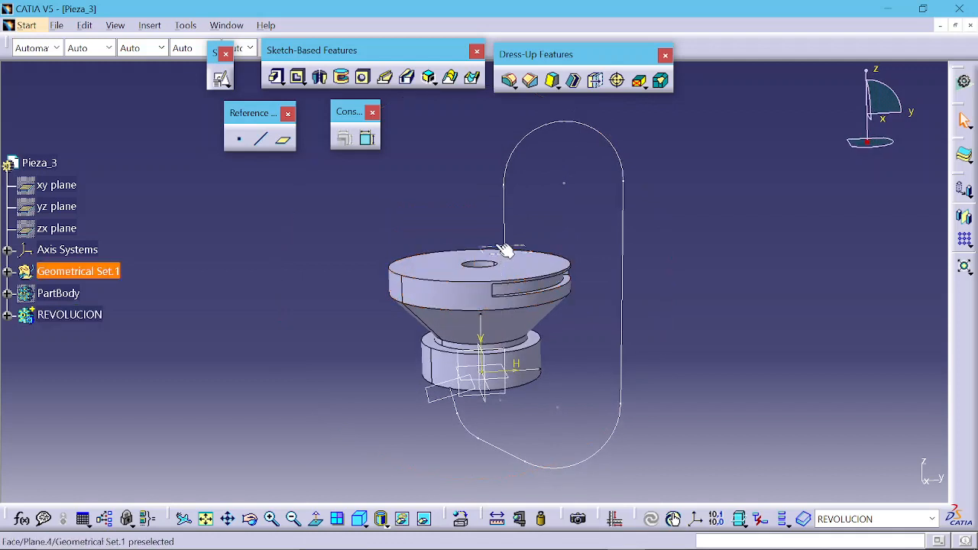
left_click(503, 251)
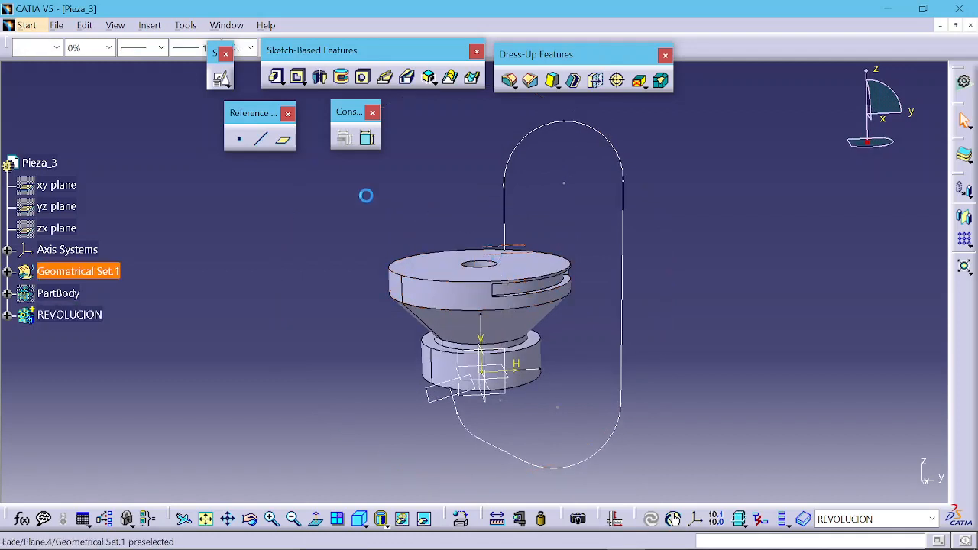
left_click(221, 79)
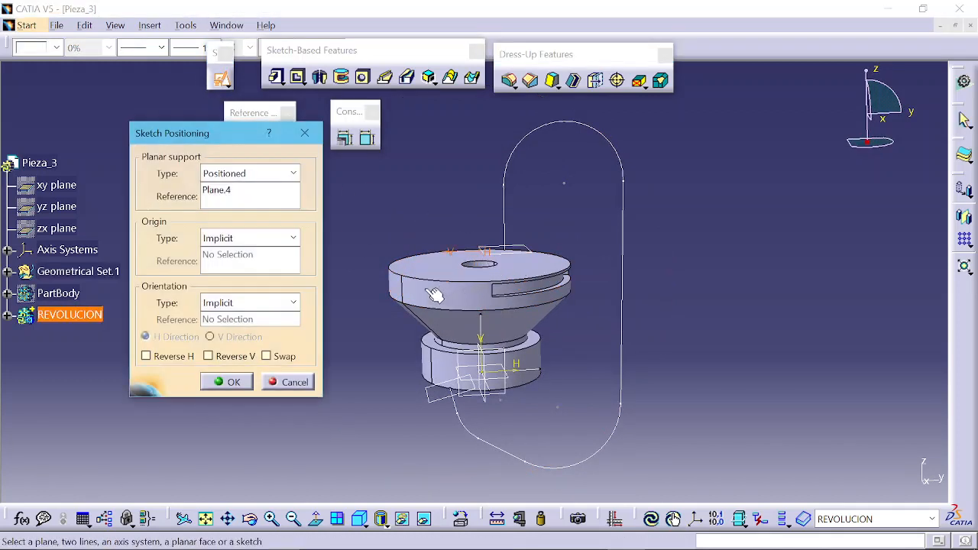
mouse_move(504, 269)
middle_mouse_down()
mouse_move(498, 331)
mouse_move(489, 279)
middle_mouse_up()
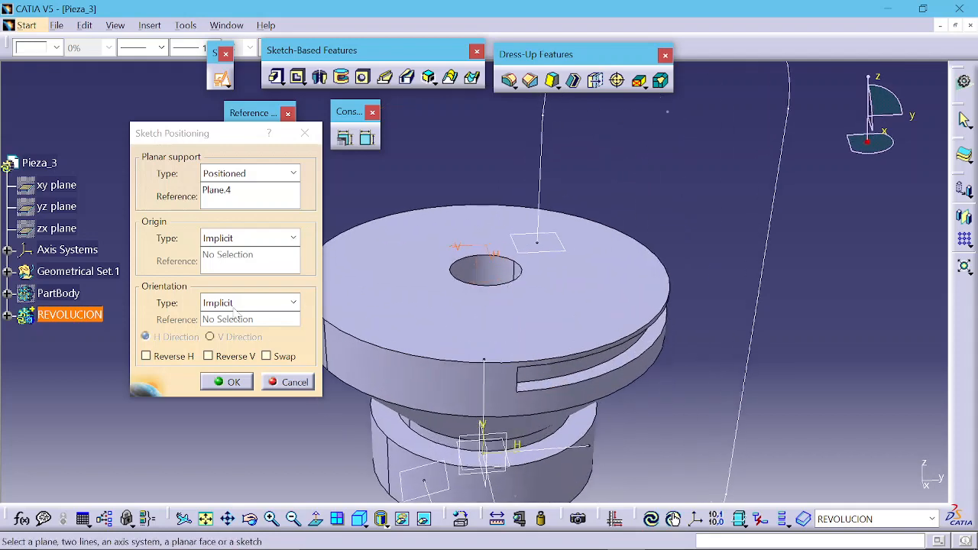
left_click(243, 239)
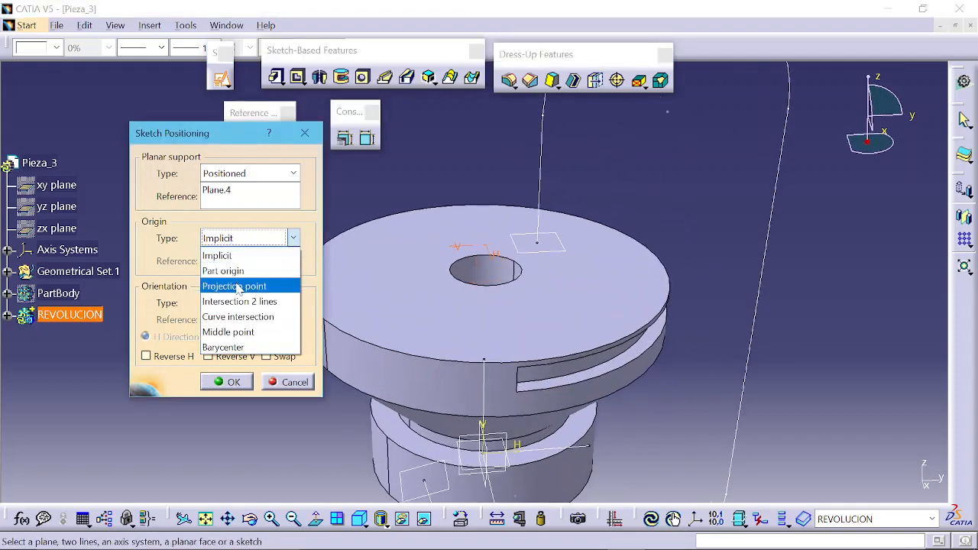
left_click(241, 284)
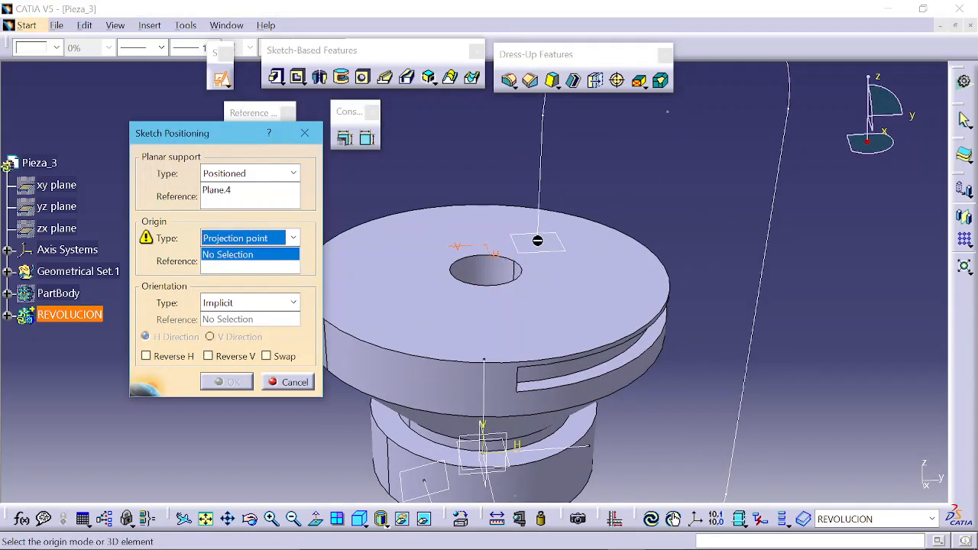
left_click(537, 241)
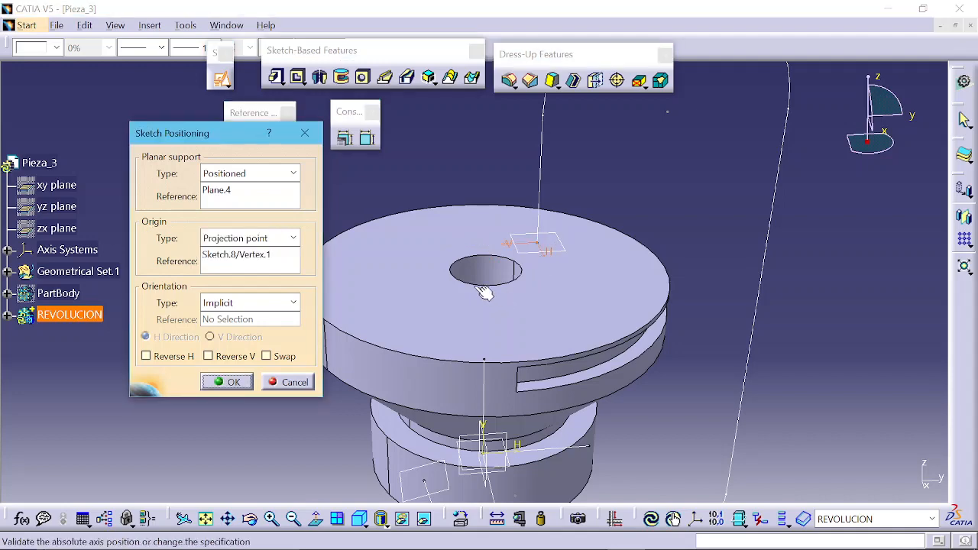
mouse_move(545, 246)
middle_mouse_down()
mouse_move(542, 314)
mouse_move(468, 367)
mouse_move(411, 277)
mouse_move(427, 310)
middle_mouse_up()
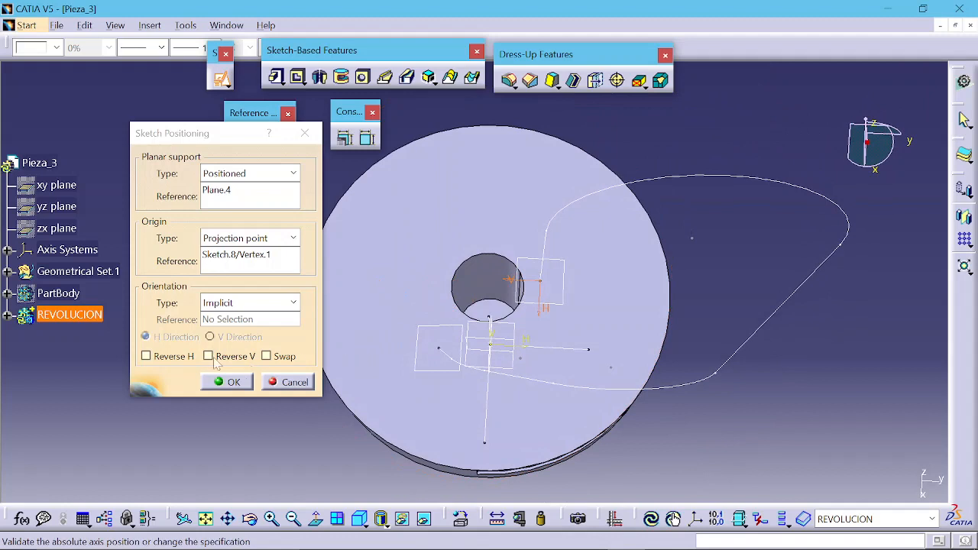
left_click(169, 357)
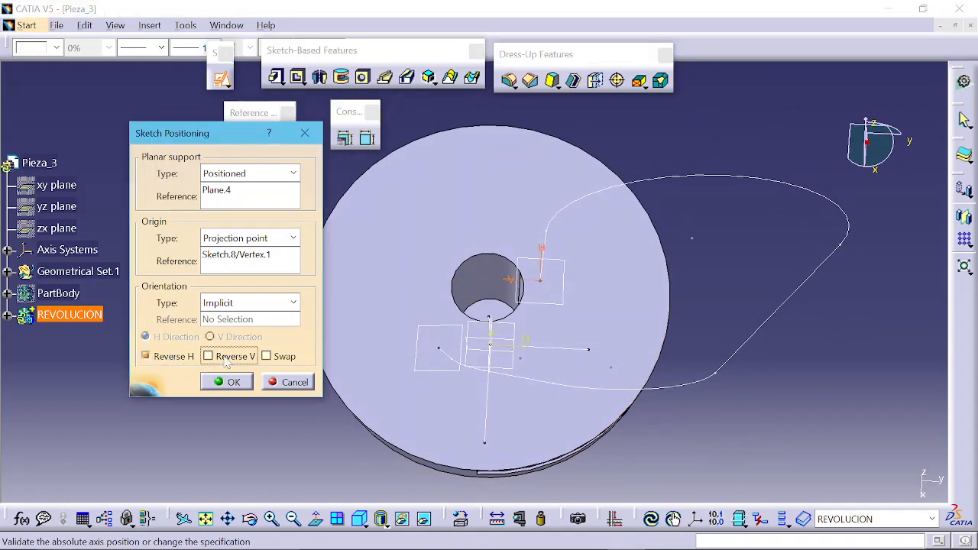
left_click(271, 358)
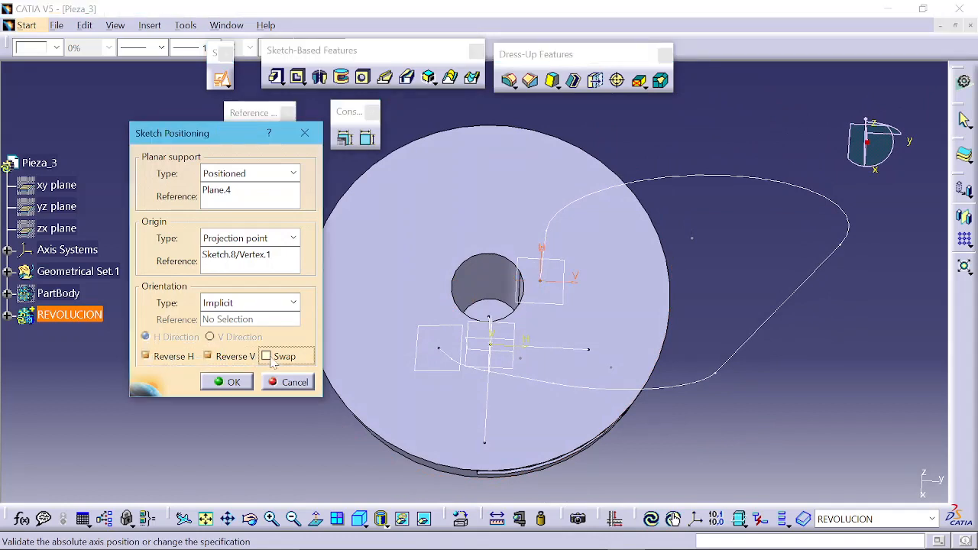
left_click(227, 383)
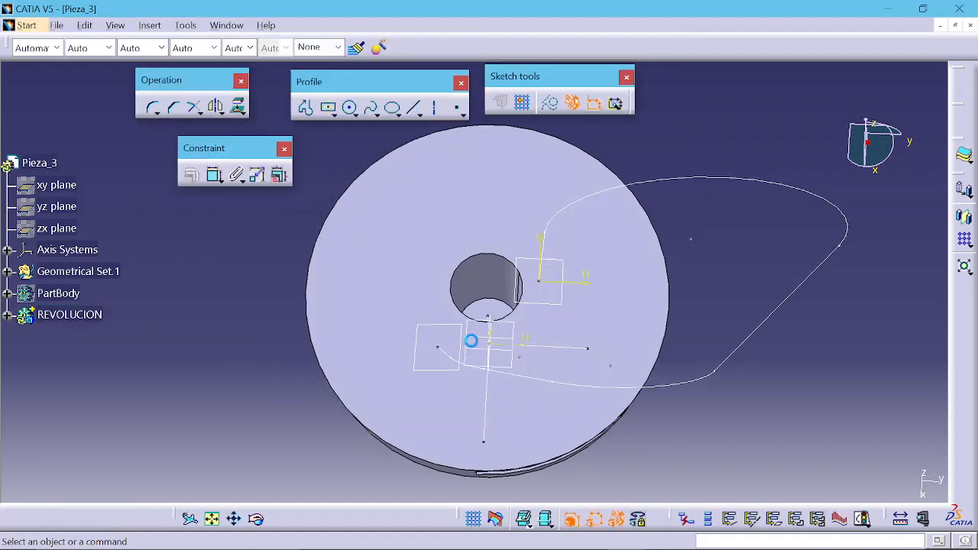
Step: Draw a circle beside the sketch origin
mouse_move(457, 341)
middle_mouse_down()
mouse_move(543, 323)
mouse_move(546, 280)
mouse_move(559, 273)
mouse_move(649, 300)
mouse_move(500, 302)
middle_mouse_up()
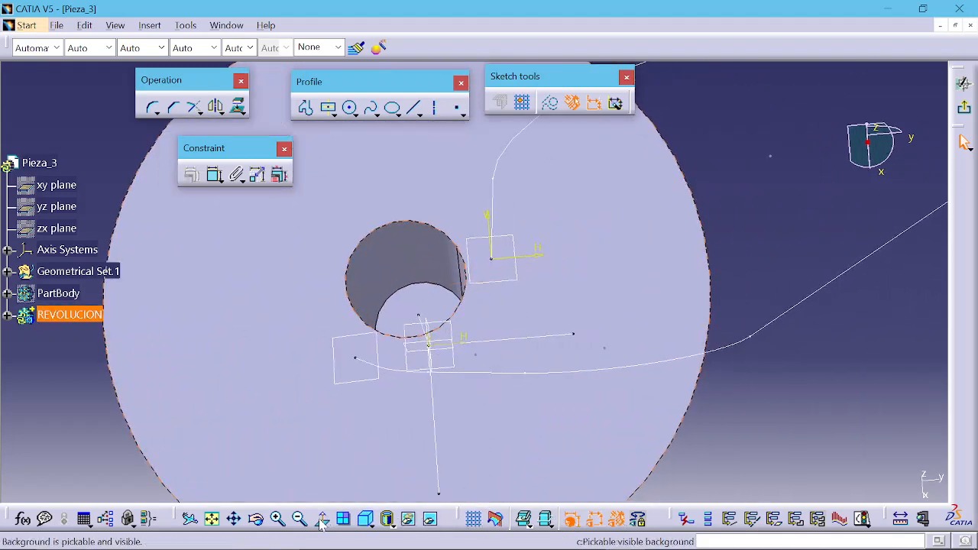
middle_click_drag(389, 448, 485, 257)
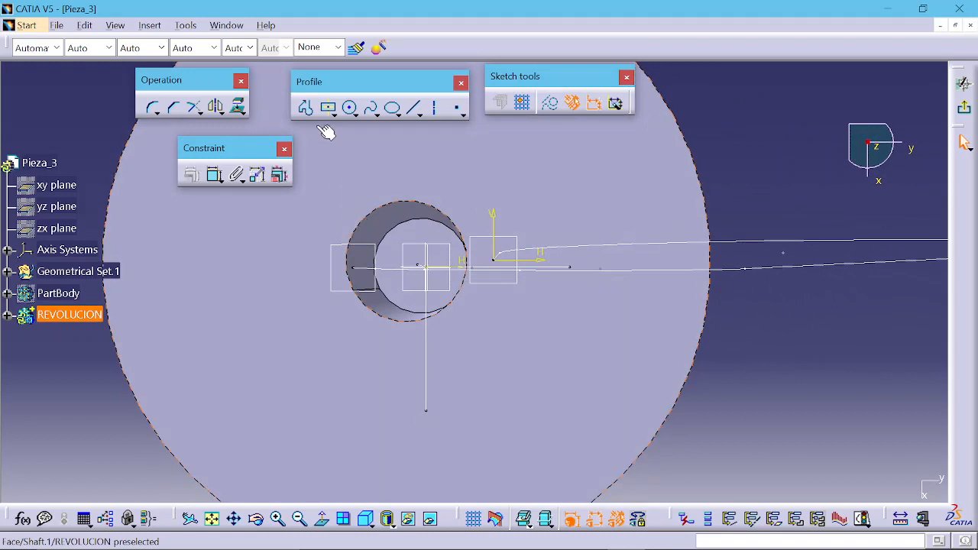
left_click(350, 107)
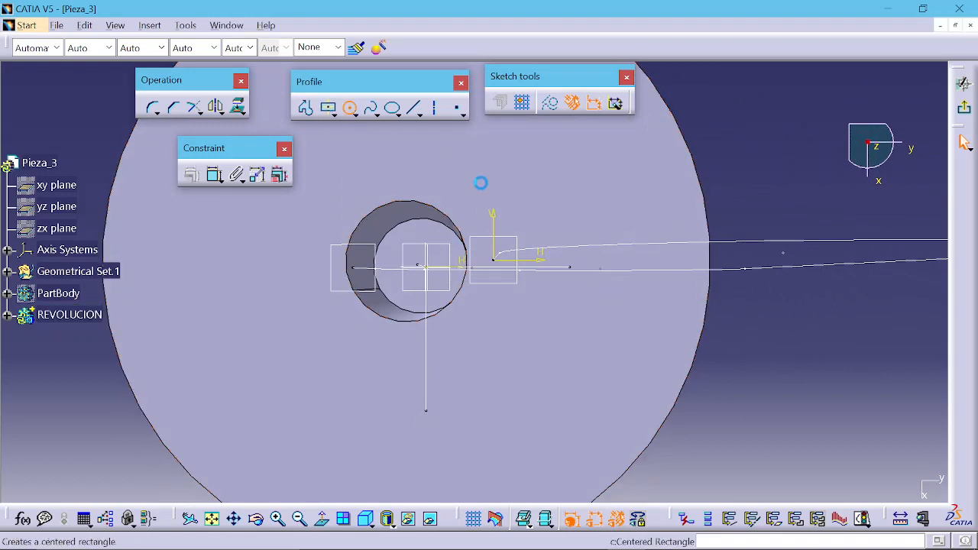
left_click(558, 180)
left_click(586, 195)
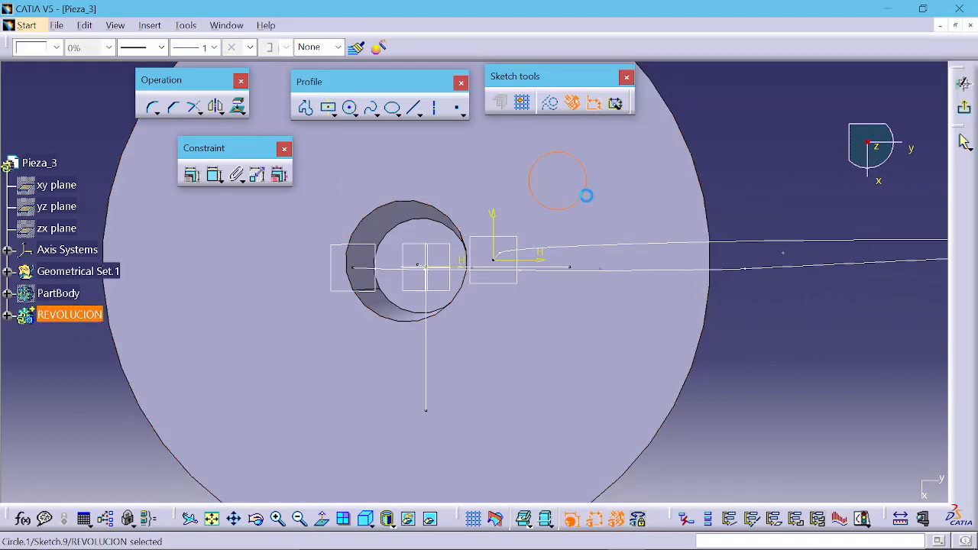
Step: Dimension the circle's diameter and set it to 15 mm
left_click(214, 175)
left_click(582, 165)
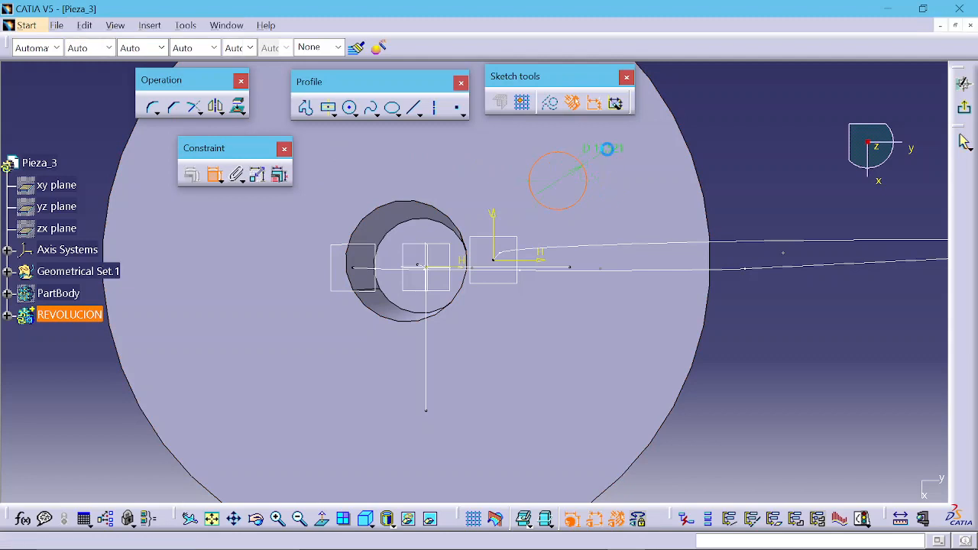
left_click(607, 148)
double_click(616, 151)
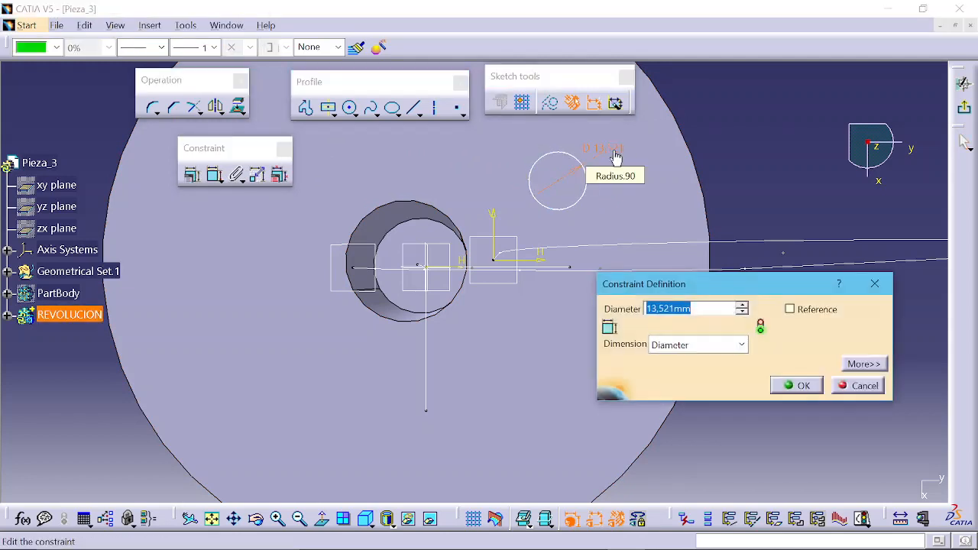
type("15")
key("Return")
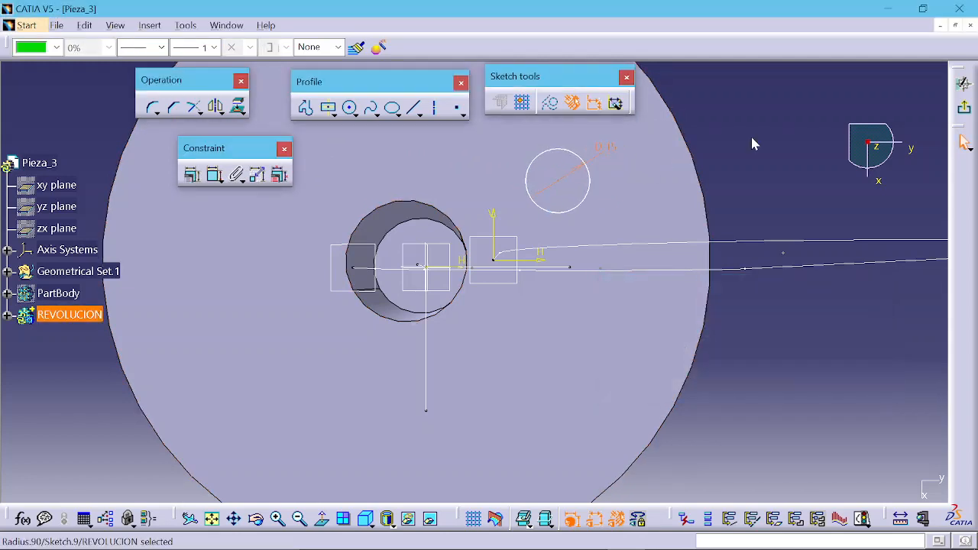
Step: Make the circle concentric with the sketch origin, then leave the sketch
left_click(584, 207)
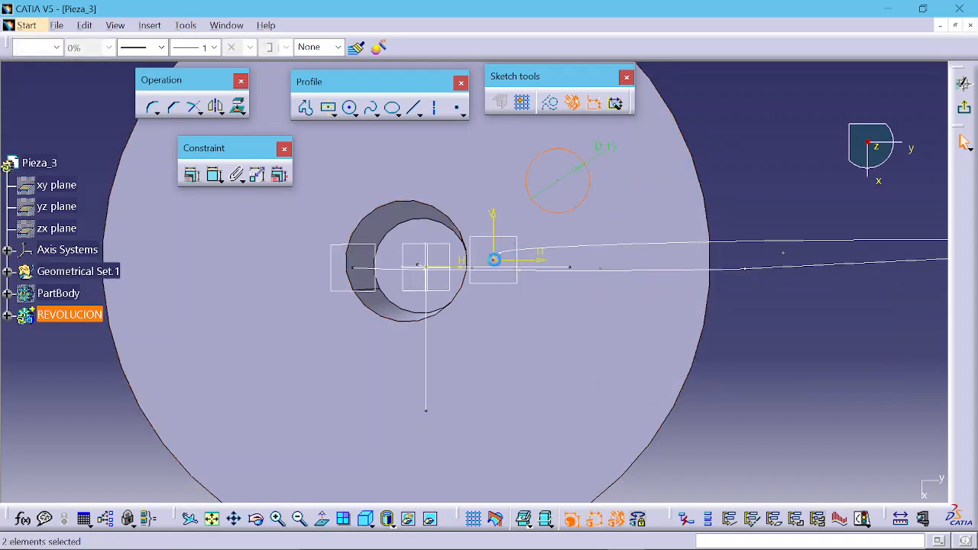
left_click(191, 174)
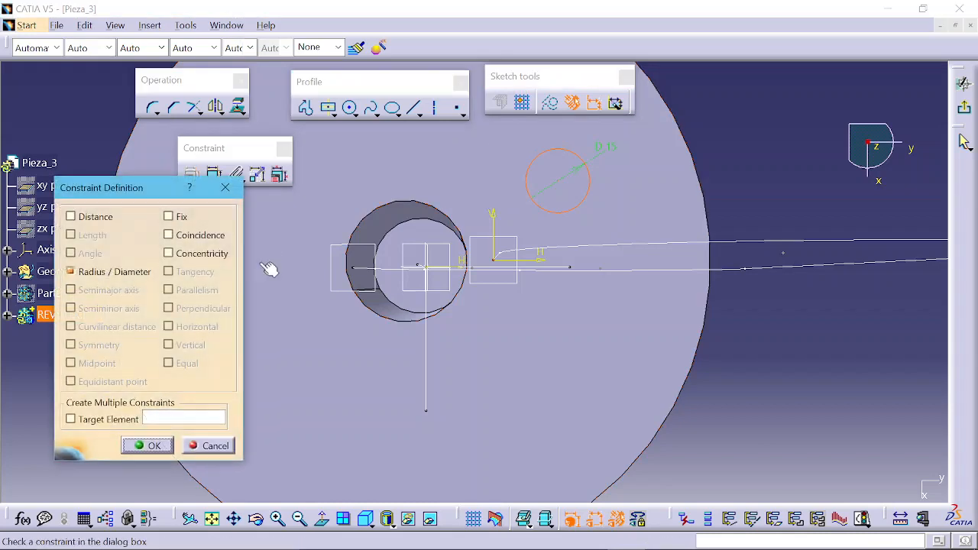
left_click(169, 253)
left_click(156, 445)
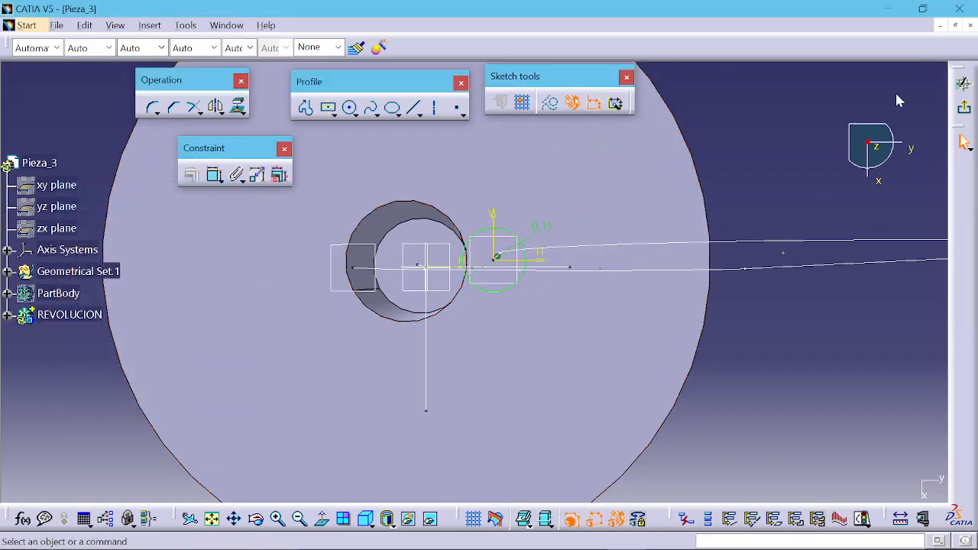
left_click(964, 107)
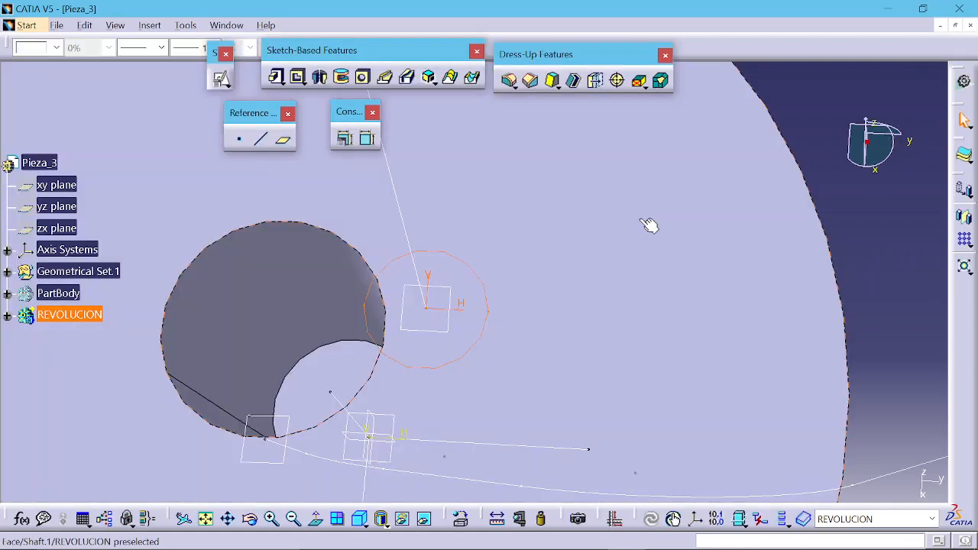
Step: Start a Rib using the circle sketch as profile and the path sketch as center curve, and preview it
mouse_move(589, 238)
middle_mouse_down()
mouse_move(609, 323)
mouse_move(550, 262)
mouse_move(585, 168)
mouse_move(595, 188)
middle_mouse_up()
left_click(595, 190)
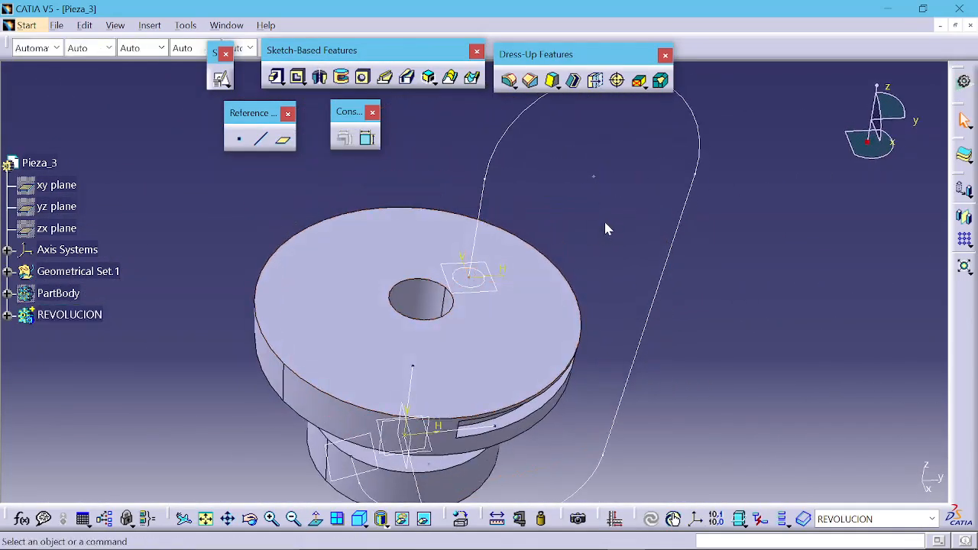
middle_click_drag(605, 221, 601, 237)
left_click(385, 80)
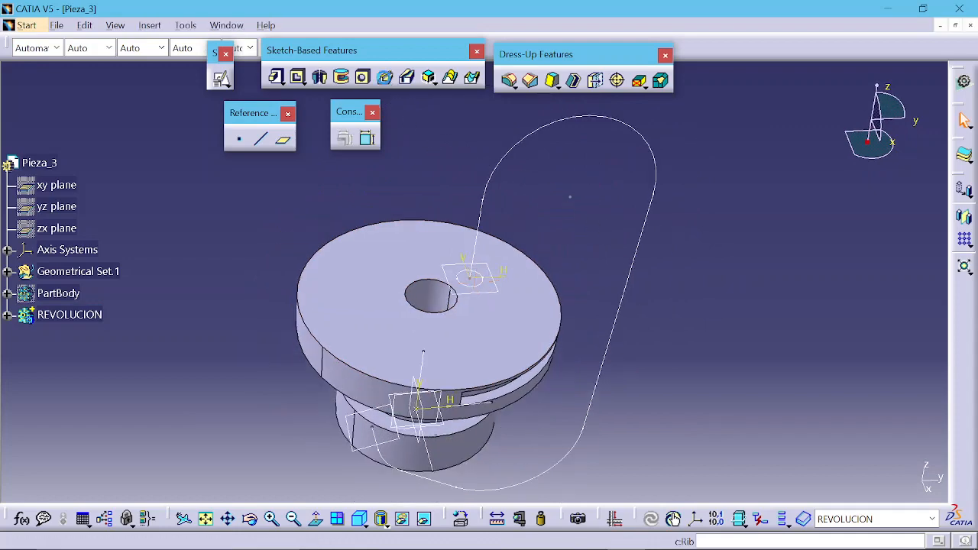
left_click_drag(749, 65, 783, 149)
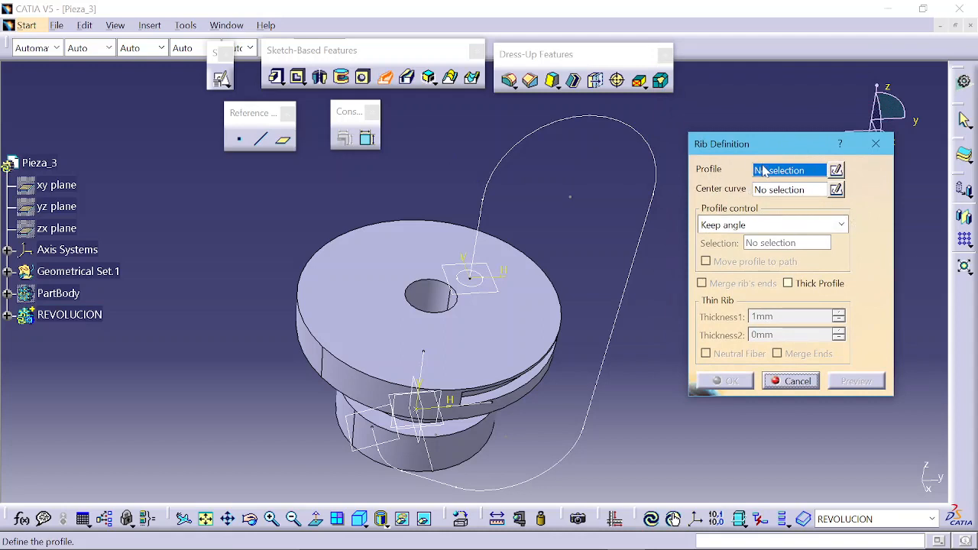
left_click(488, 287)
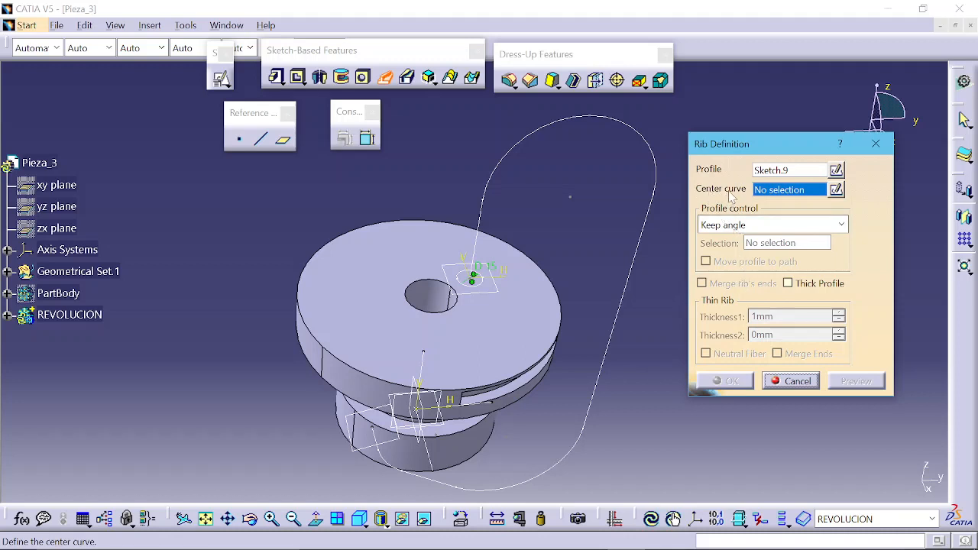
left_click(559, 130)
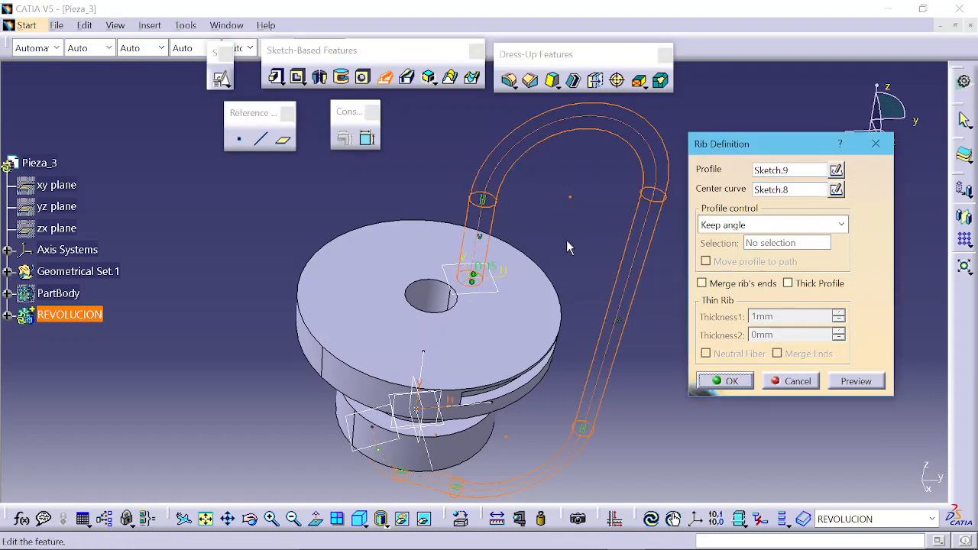
middle_click_drag(567, 247, 472, 229)
left_click(855, 381)
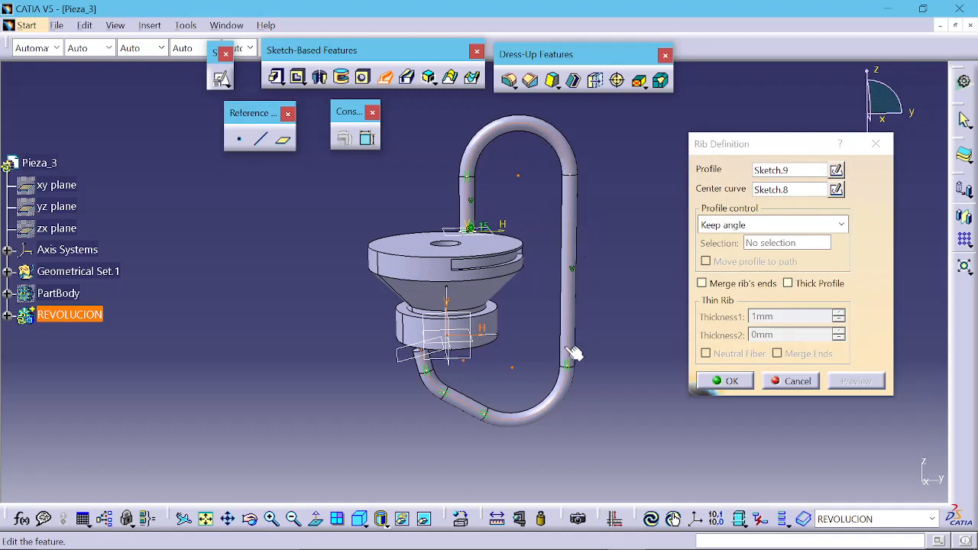
Step: Try setting the rib's profile control to Pulling direction with Plane.5 as the pulling direction
middle_click_drag(506, 365, 535, 295)
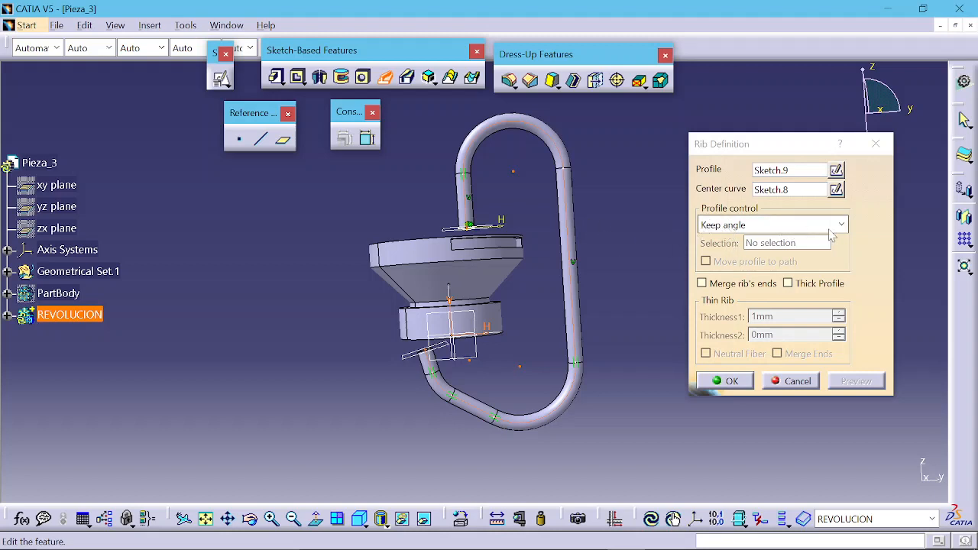
left_click(731, 229)
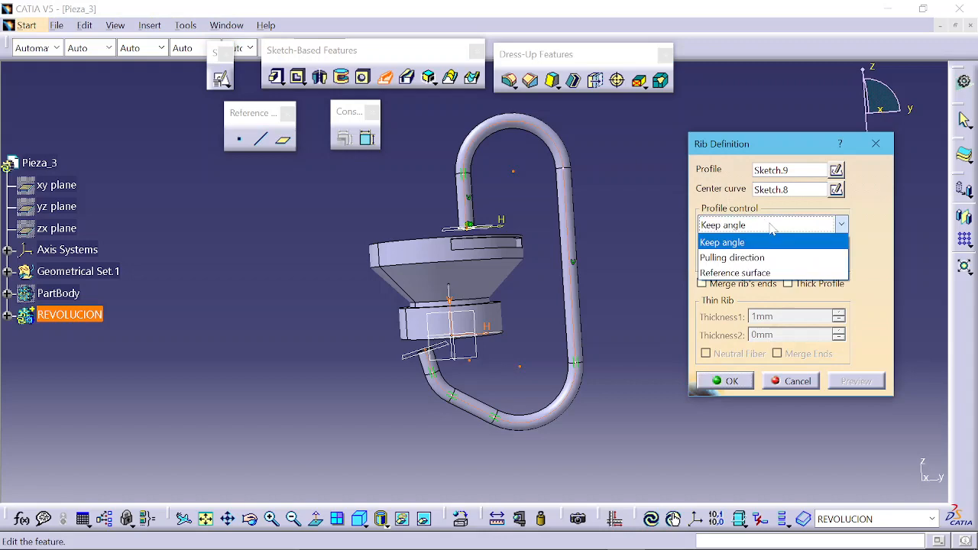
left_click(725, 240)
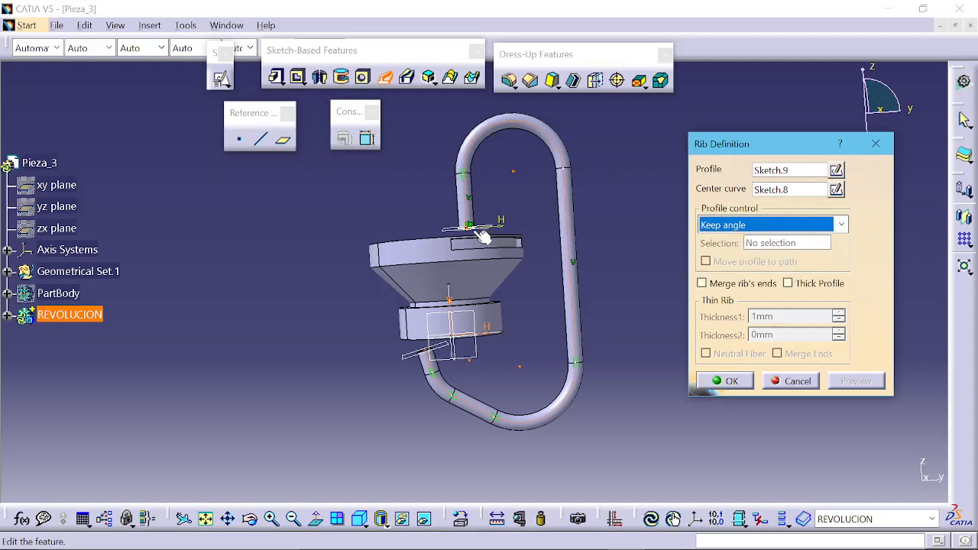
middle_click_drag(471, 231, 476, 338)
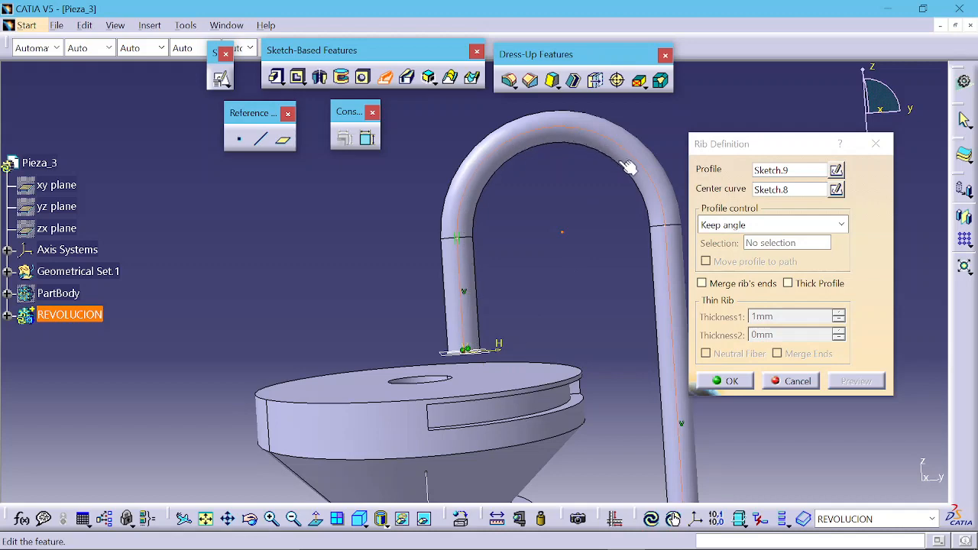
middle_click_drag(618, 348, 598, 359)
middle_click_drag(593, 364, 591, 335)
left_click(738, 224)
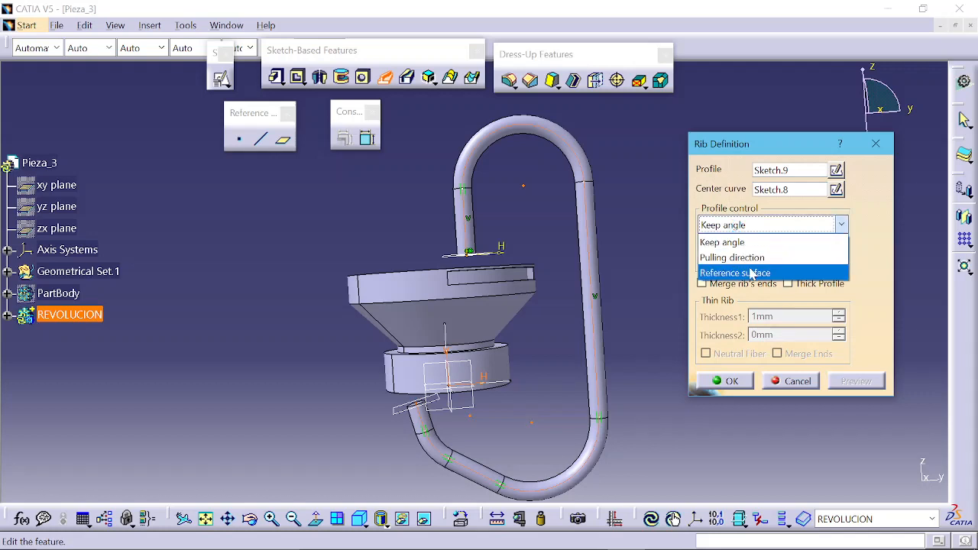
left_click(753, 258)
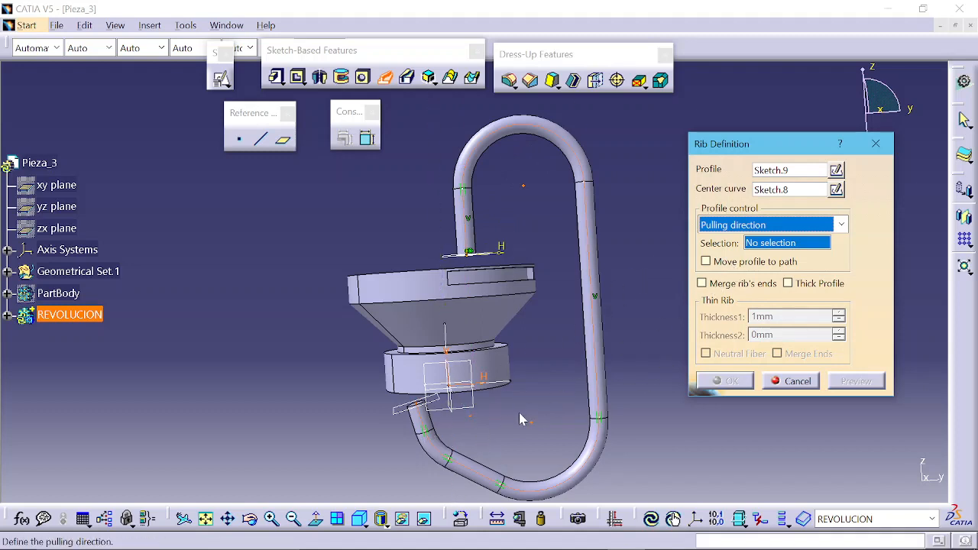
left_click(405, 417)
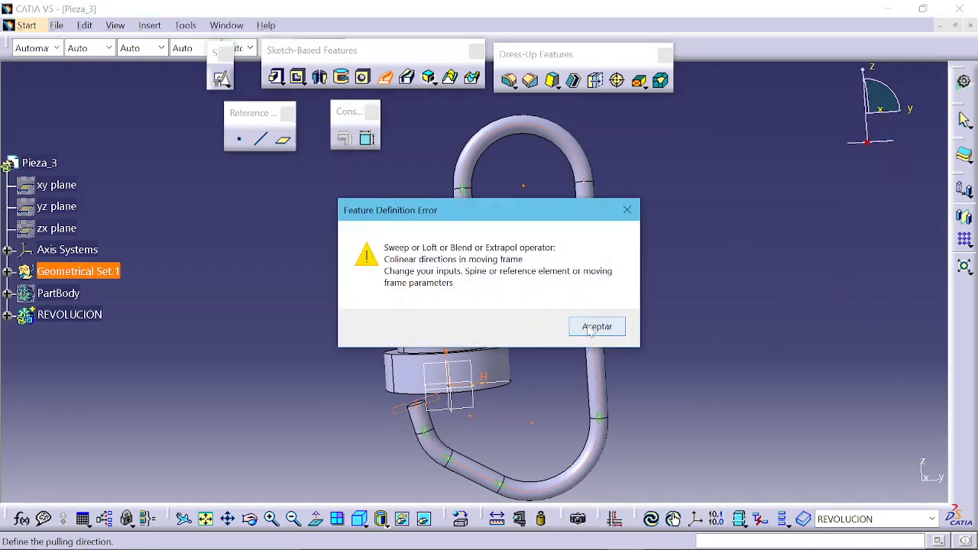
left_click(586, 327)
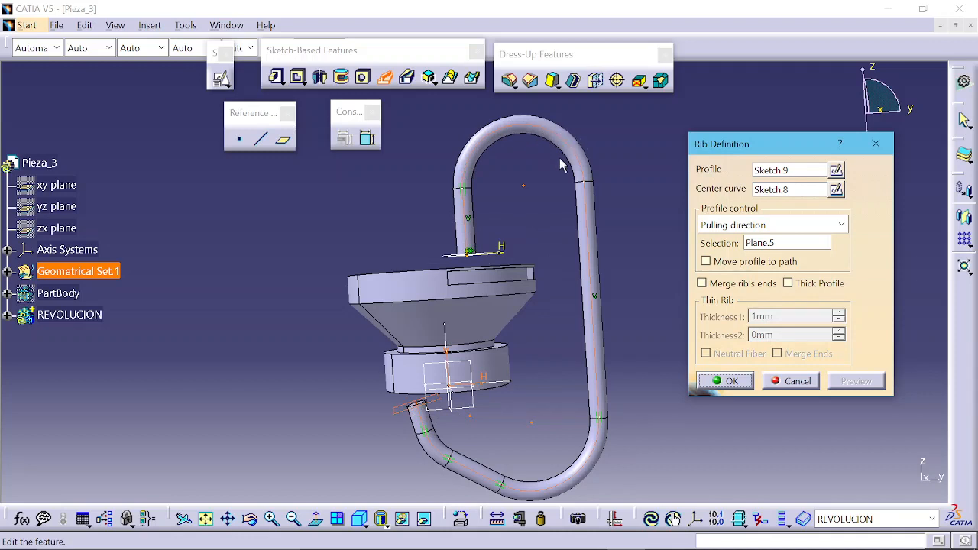
Step: Set the rib's profile control back to Keep angle and preview the rib
left_click(751, 226)
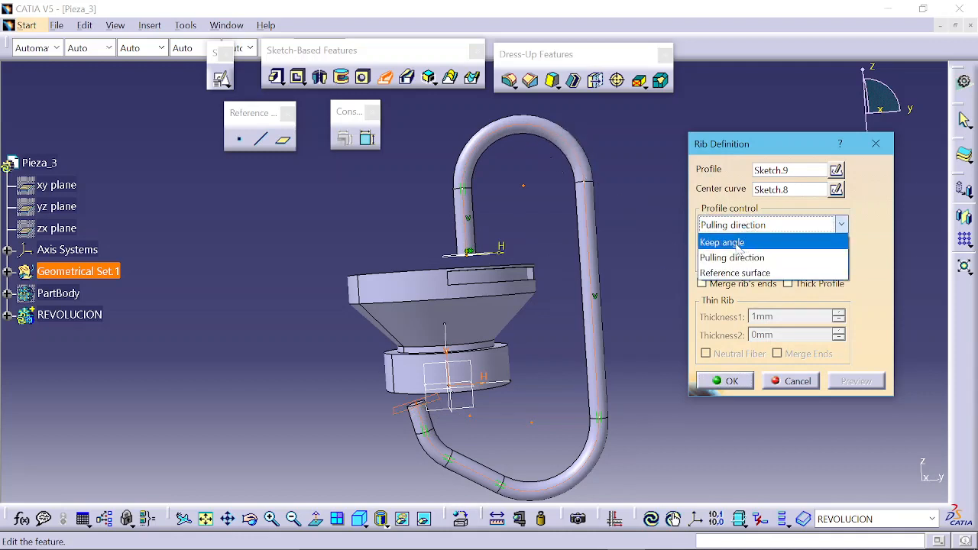
left_click(732, 245)
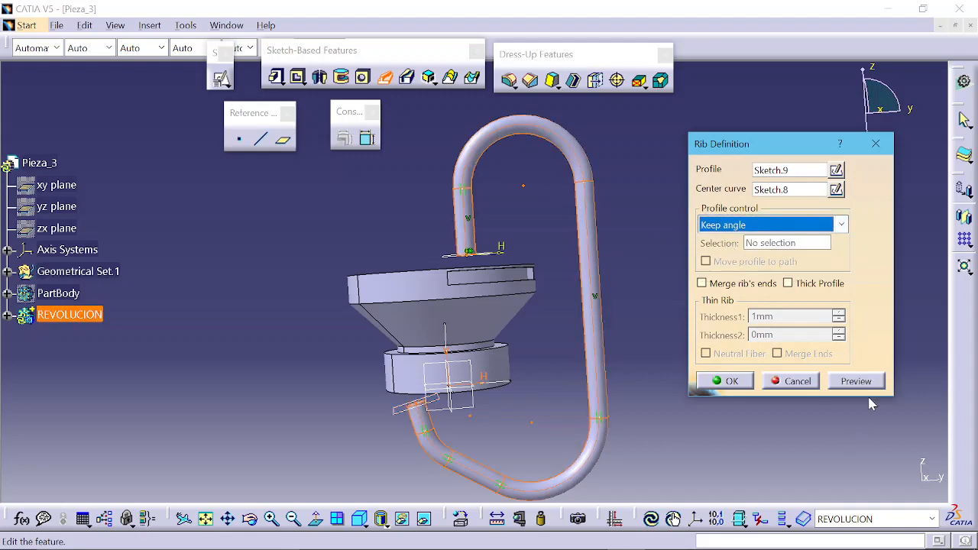
left_click(856, 380)
middle_click_drag(532, 239, 493, 250)
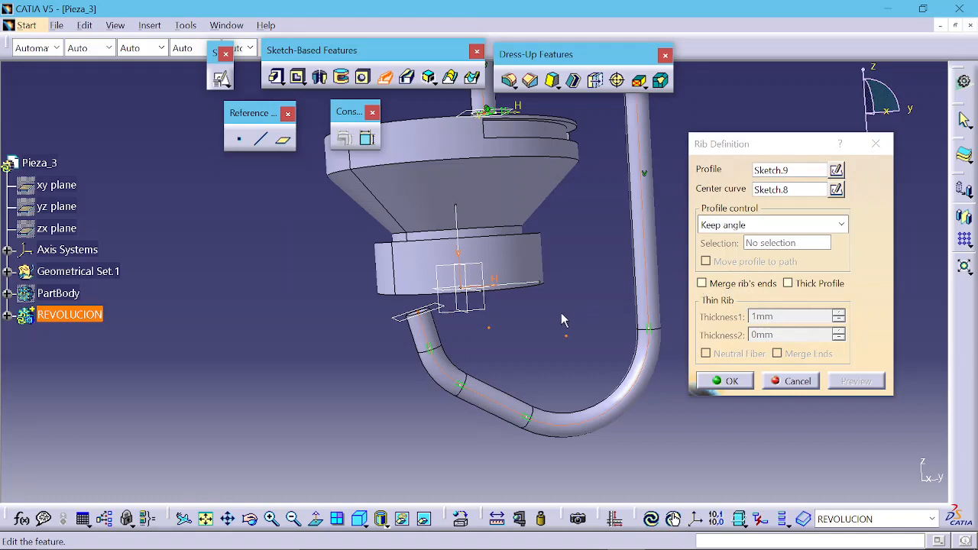
middle_click_drag(486, 242, 503, 198)
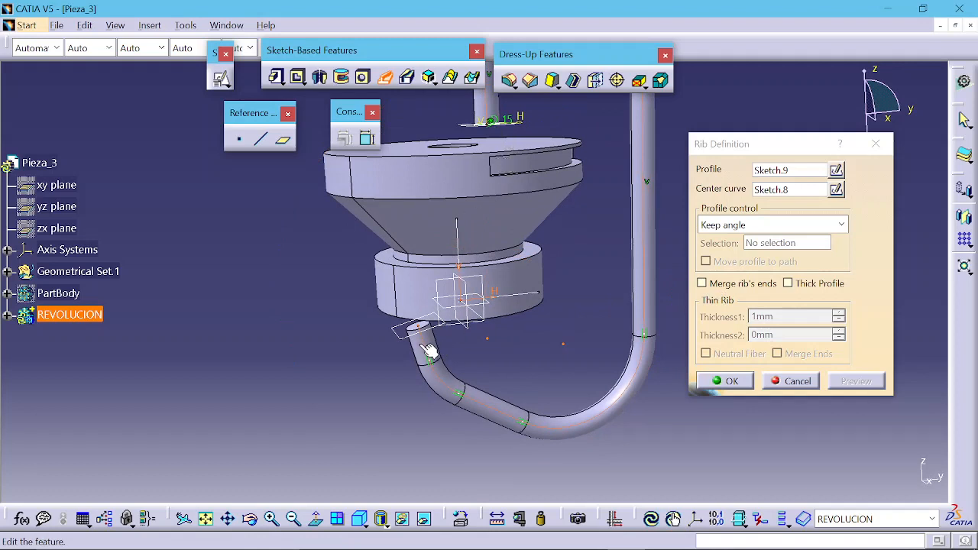
Step: Try the Merge rib's ends option with a preview, then switch it off again
left_click(719, 284)
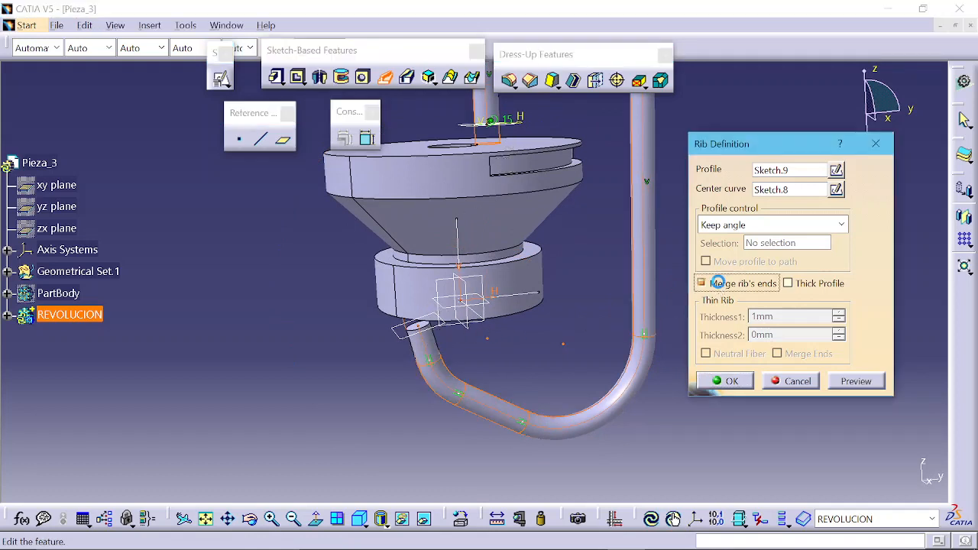
left_click(852, 389)
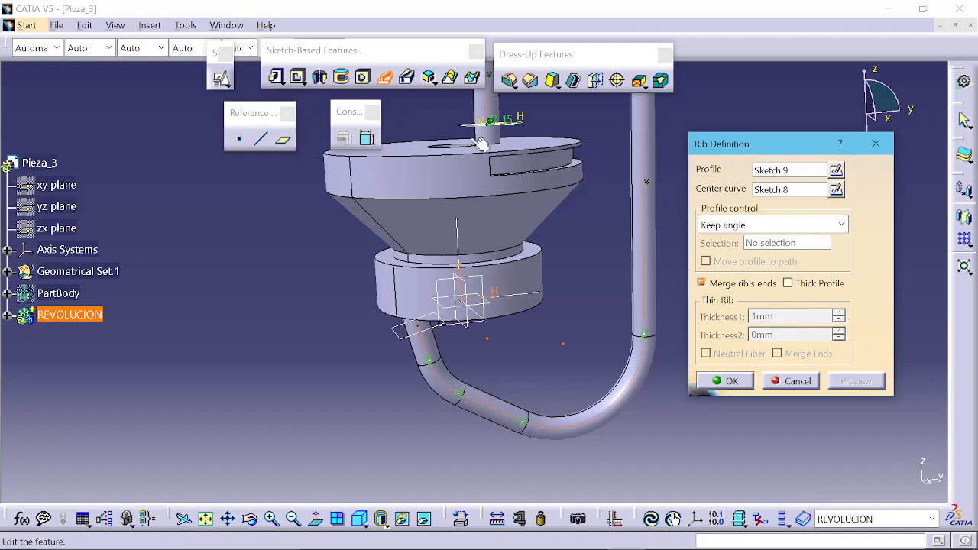
middle_click_drag(474, 308, 562, 263)
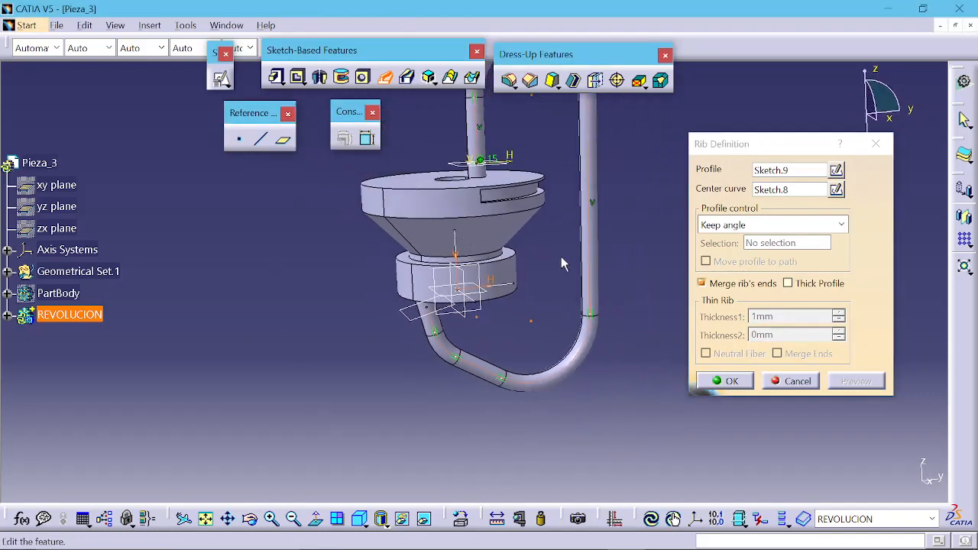
left_click(737, 284)
left_click(834, 382)
left_click(855, 384)
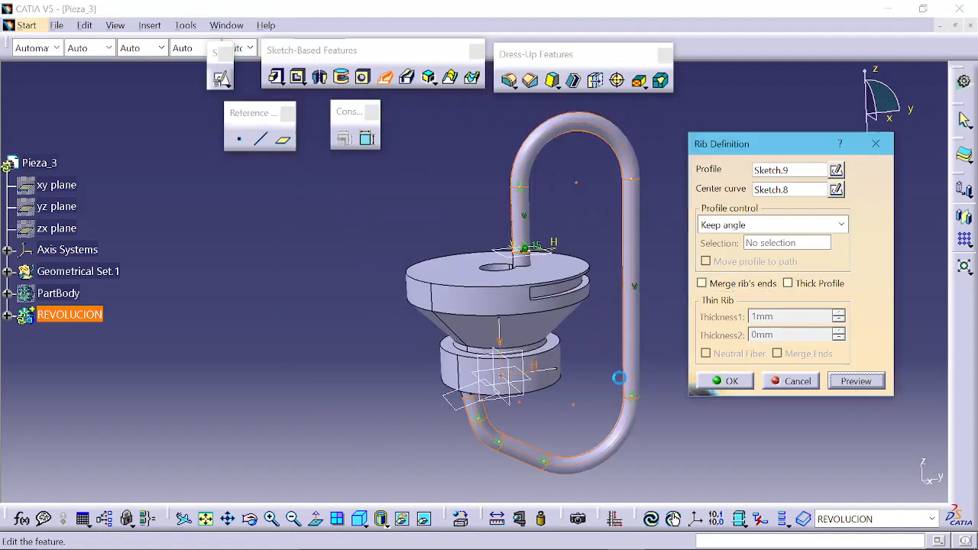
Step: Switch the rib to a thick profile and preview it
middle_click_drag(555, 341, 567, 149)
mouse_move(543, 195)
middle_mouse_down()
mouse_move(524, 243)
mouse_move(438, 336)
mouse_move(435, 307)
mouse_move(458, 222)
mouse_move(498, 301)
mouse_move(375, 282)
mouse_move(604, 356)
middle_mouse_up()
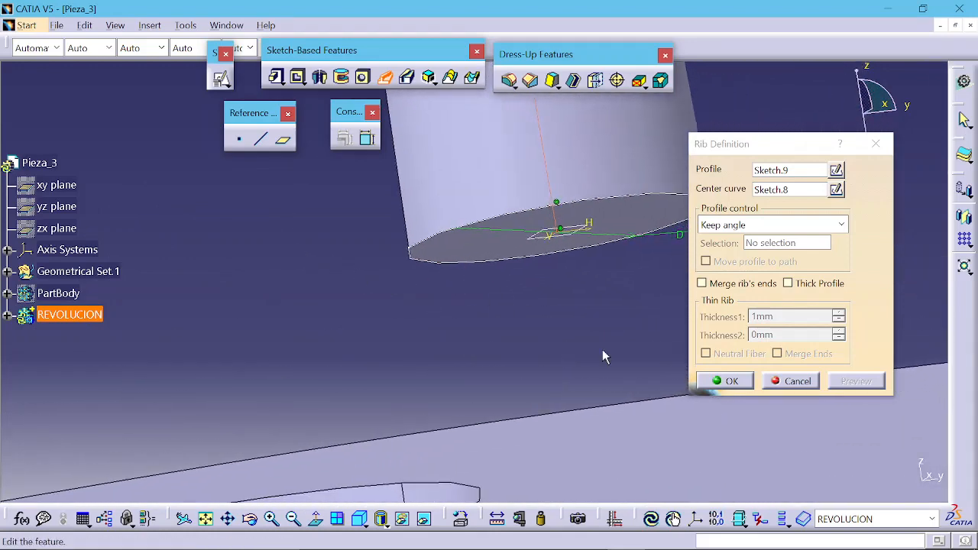
left_click(788, 284)
middle_click_drag(617, 283, 532, 285)
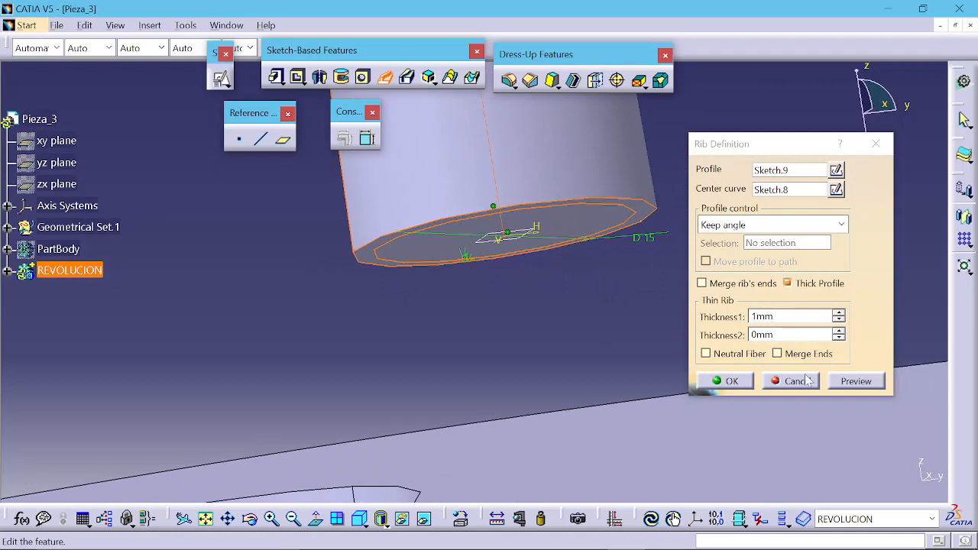
left_click(854, 383)
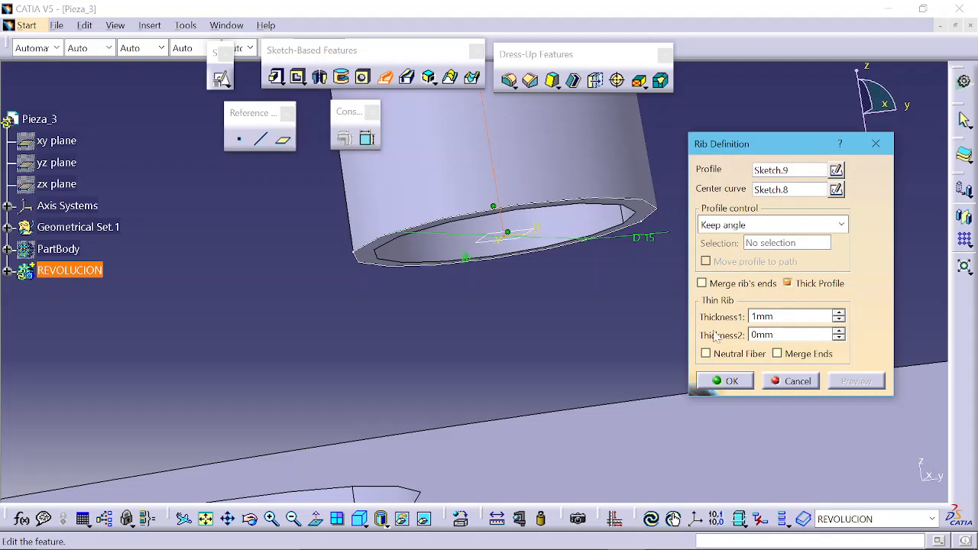
Step: Enable Merge Ends and Merge rib's ends for the thick rib and preview it
left_click(778, 354)
left_click(844, 387)
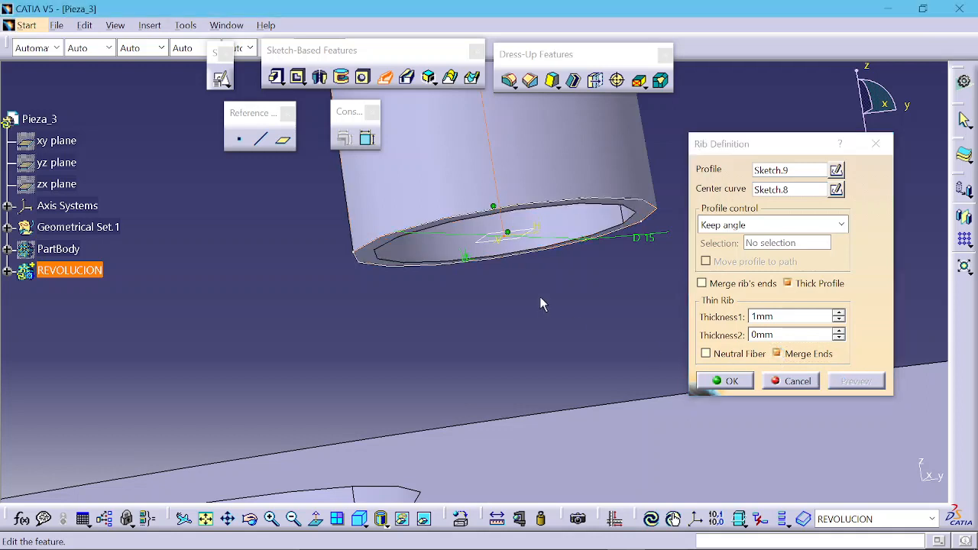
middle_click_drag(541, 299, 601, 362)
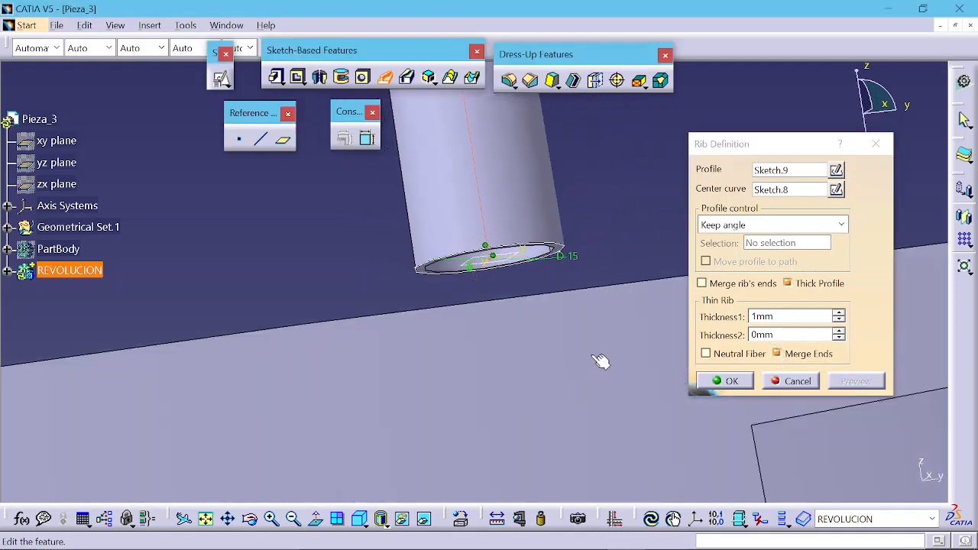
left_click(702, 283)
left_click(844, 380)
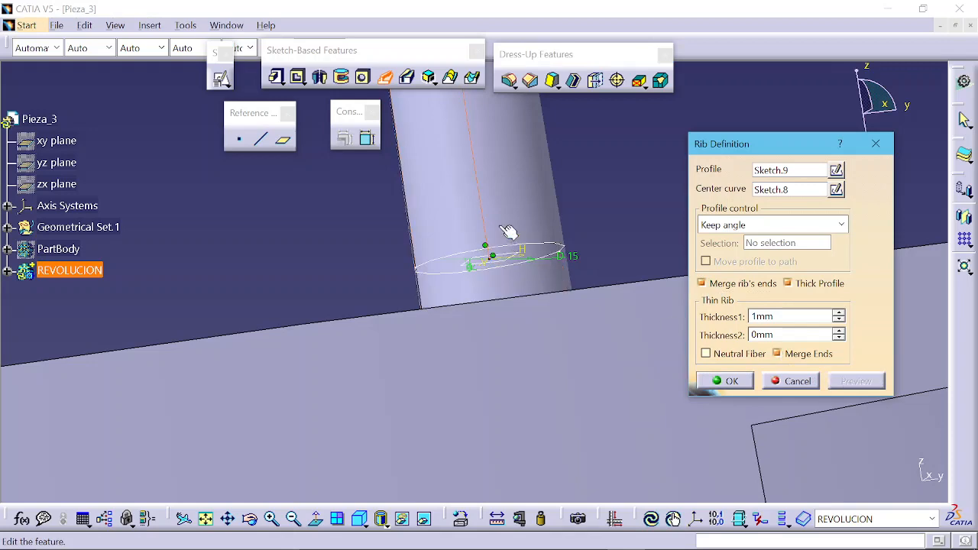
Step: Confirm the thick rib and inspect it around the top disc
middle_click_drag(503, 228, 507, 146)
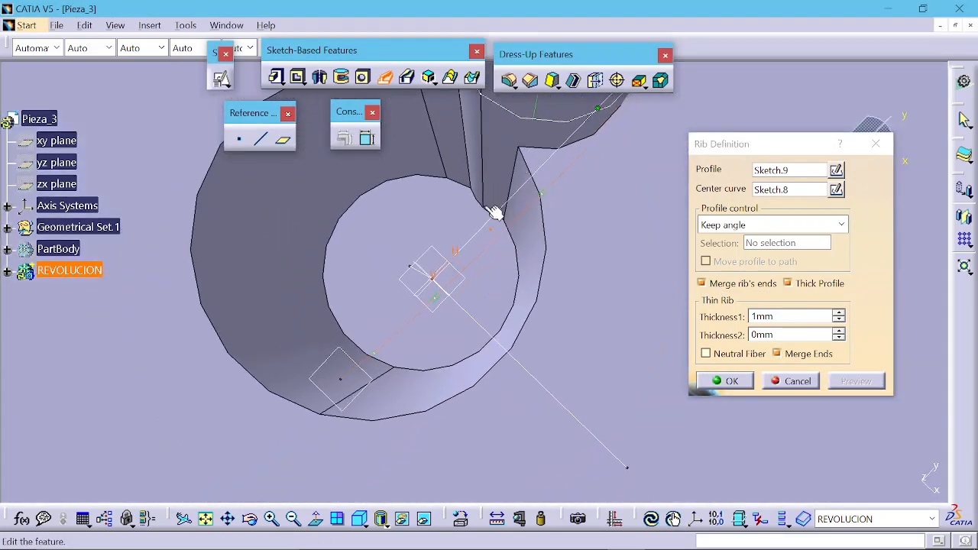
middle_click_drag(471, 211, 459, 338)
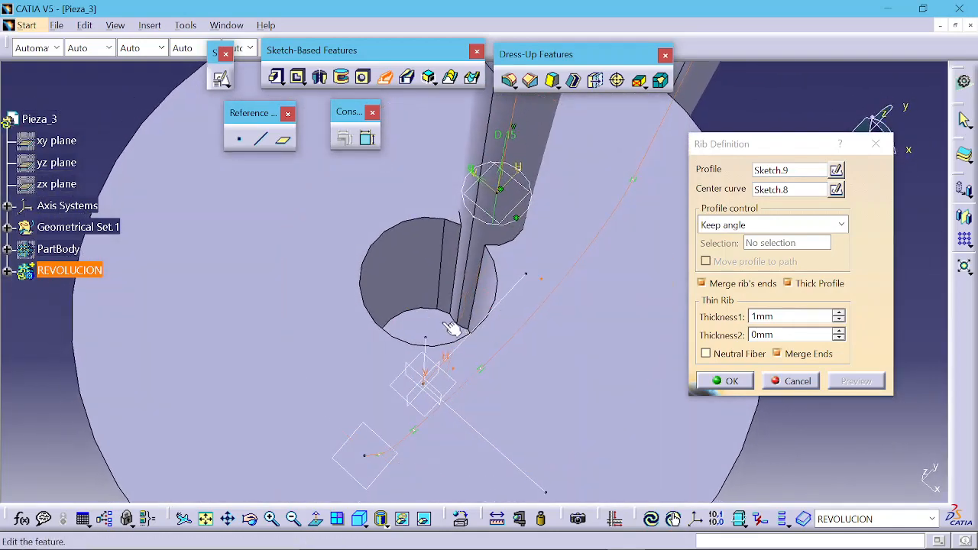
middle_click_drag(494, 305, 420, 290)
left_click(723, 381)
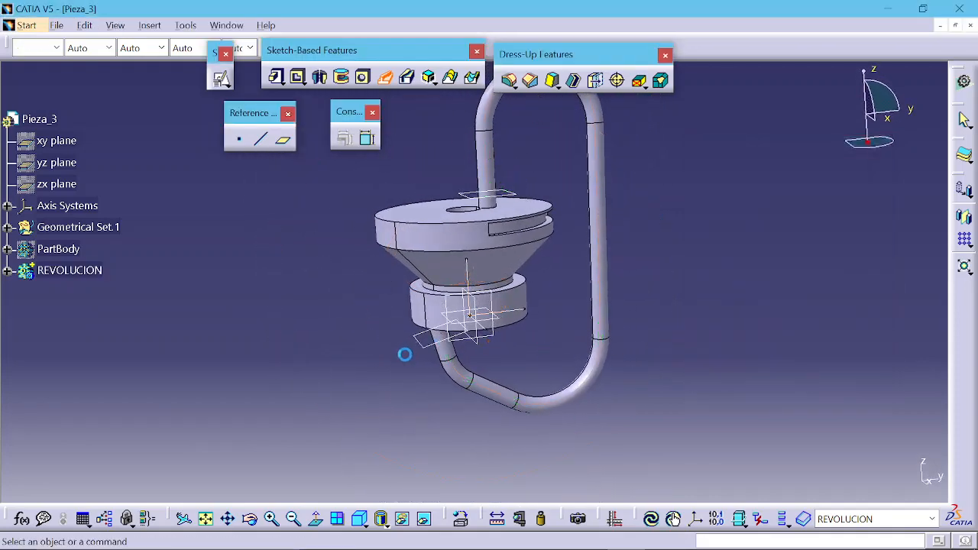
middle_click_drag(404, 351, 489, 266)
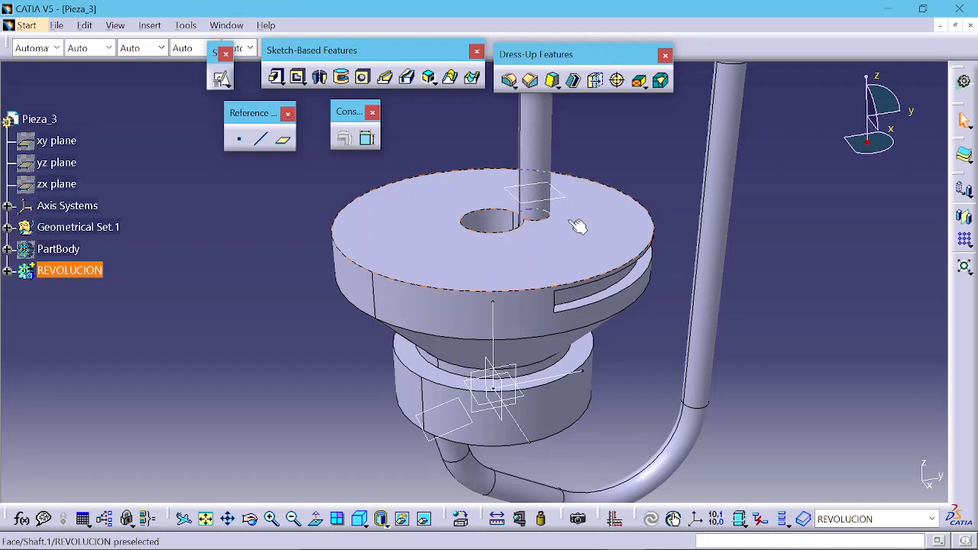
left_click(592, 170)
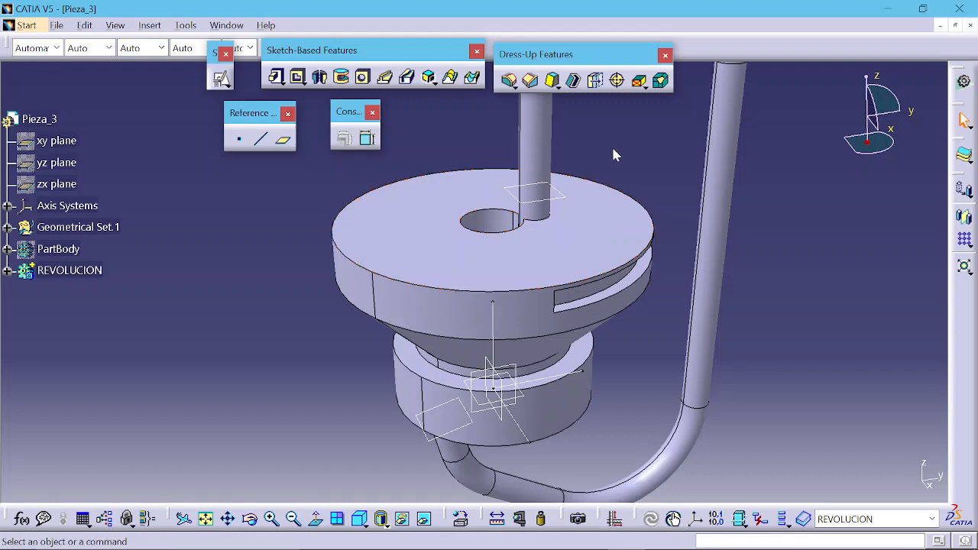
middle_click_drag(613, 151, 658, 205)
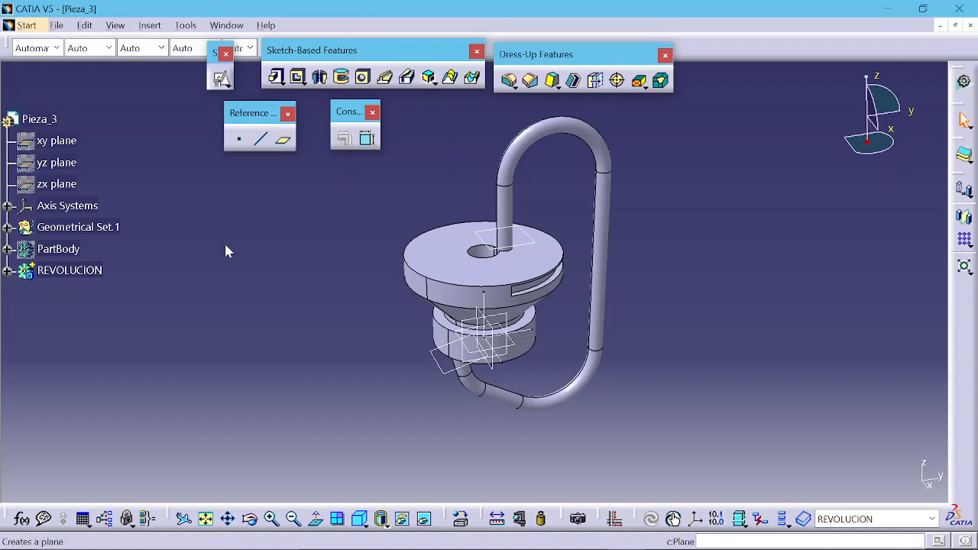
Step: Show the PartBody and hide the REVOLUCION body
right_click(65, 253)
left_click(77, 266)
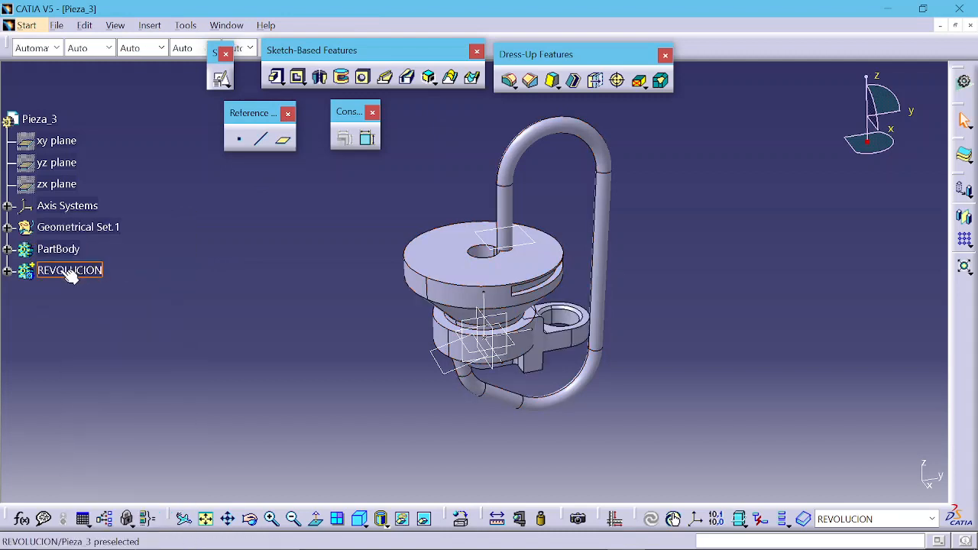
right_click(62, 272)
left_click(107, 267)
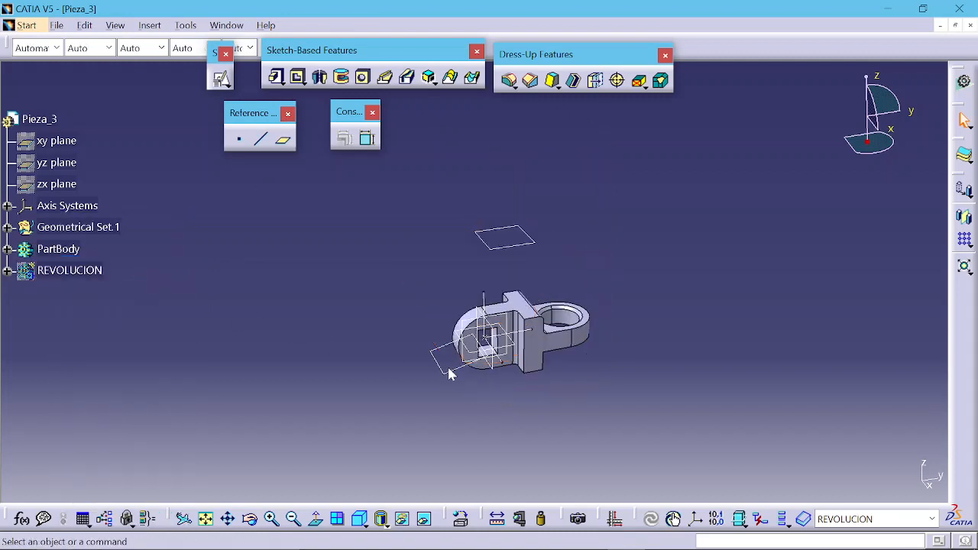